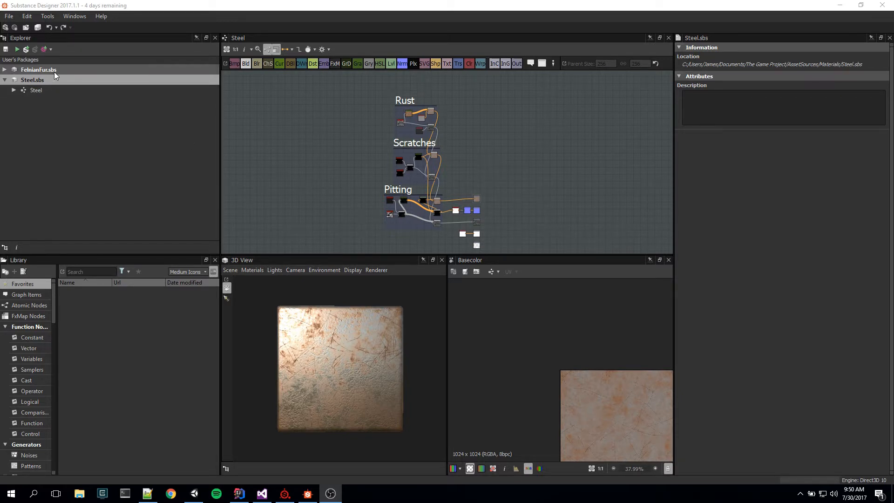
# Step: Inspect the rust, scratches and pitting of the steel material up close and from different angles on the 3D preview
pyautogui.scroll(5, 364, 370)
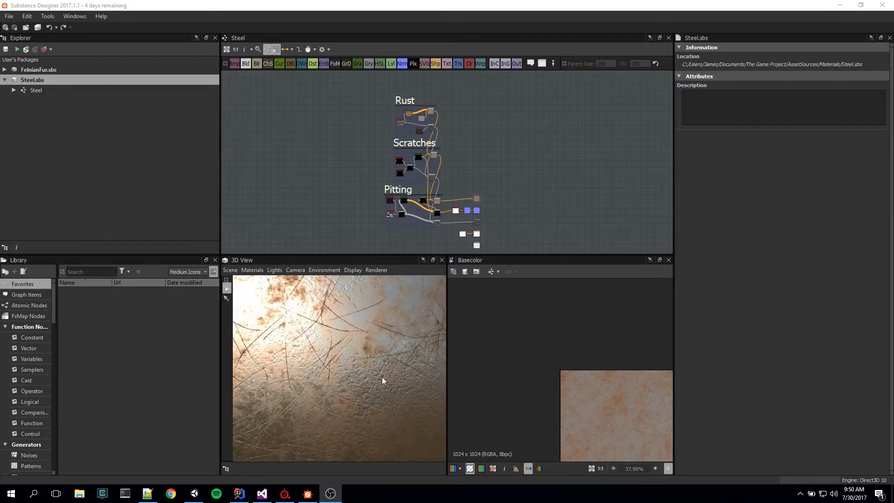
pyautogui.scroll(-2, 386, 376)
pyautogui.moveTo(400, 376); pyautogui.dragTo(383, 369)
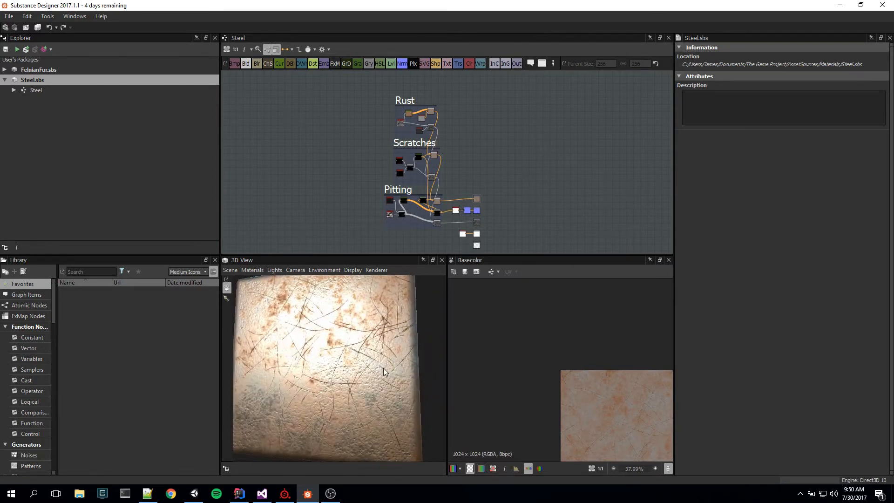
pyautogui.moveTo(366, 325); pyautogui.dragTo(407, 250)
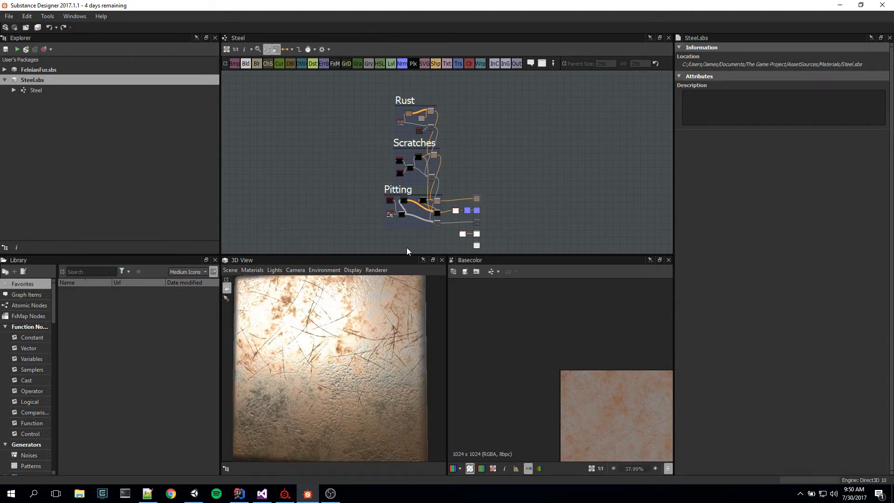
# Step: Examine the Steel graph from the Rust frame through Scratches and Pitting to the base color, normal, roughness and metallic outputs
pyautogui.scroll(5, 478, 160)
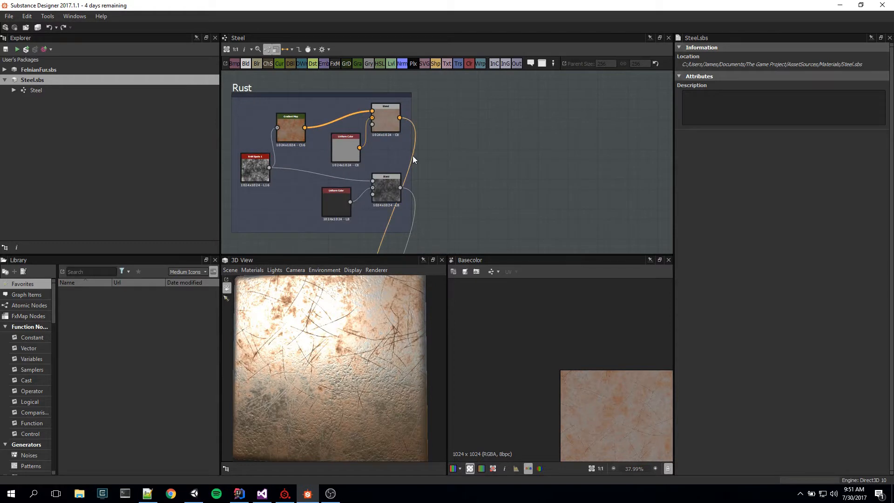
pyautogui.moveTo(413, 155); pyautogui.dragTo(519, 164, button='middle')
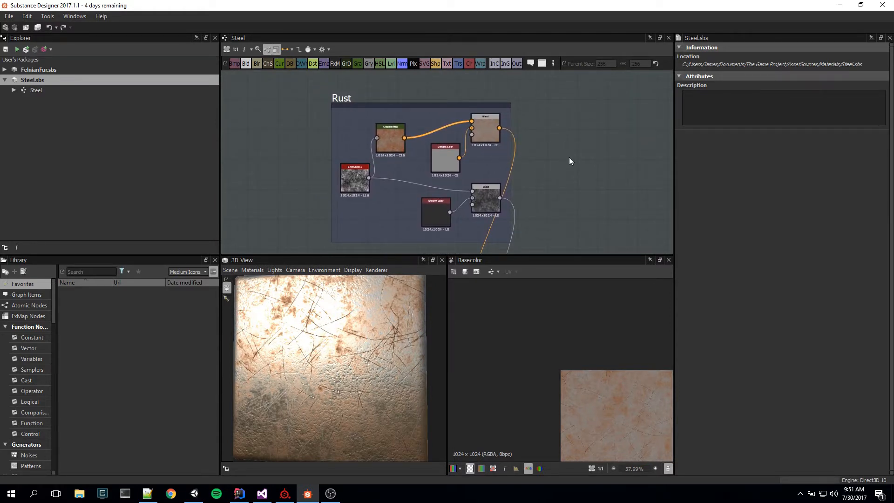
pyautogui.moveTo(555, 213); pyautogui.dragTo(559, 107, button='middle')
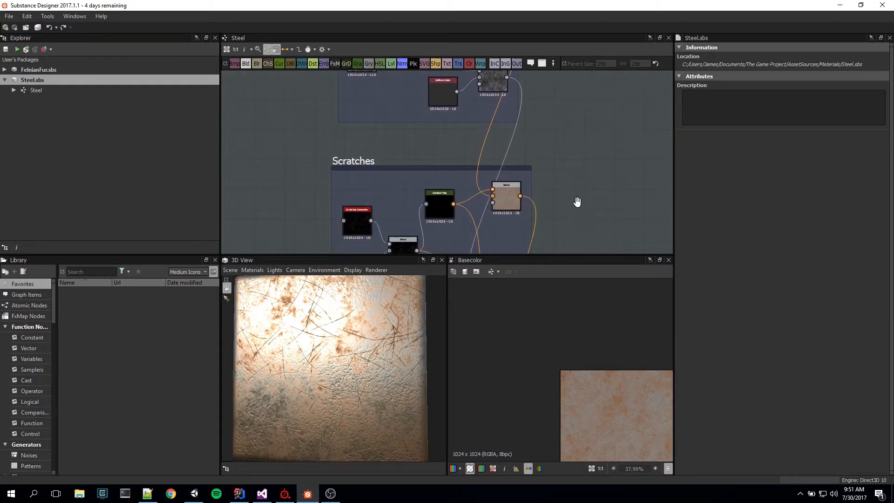
pyautogui.moveTo(577, 199); pyautogui.dragTo(548, 89, button='middle')
pyautogui.moveTo(559, 201); pyautogui.dragTo(563, 76, button='middle')
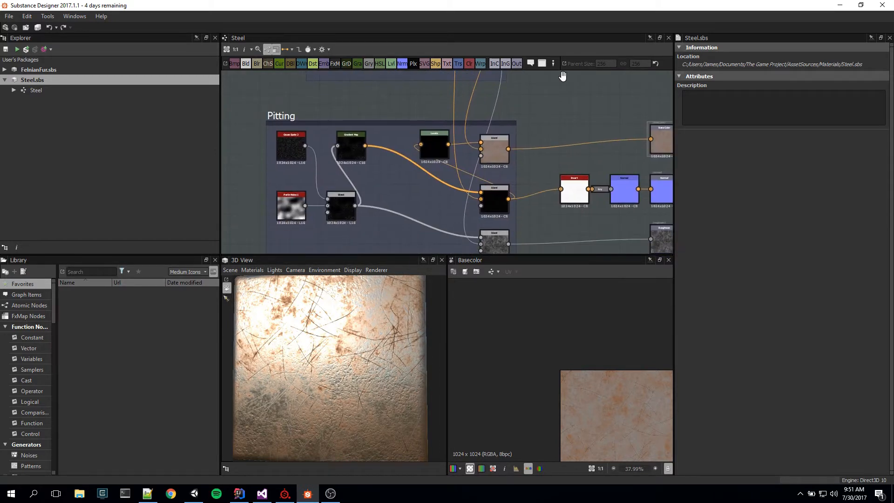
pyautogui.moveTo(538, 210); pyautogui.dragTo(473, 200, button='middle')
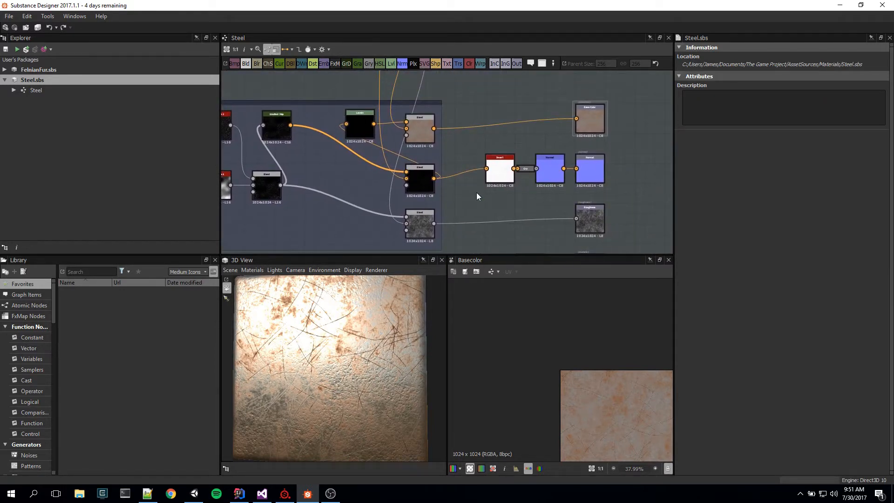
pyautogui.moveTo(619, 206); pyautogui.dragTo(539, 205, button='middle')
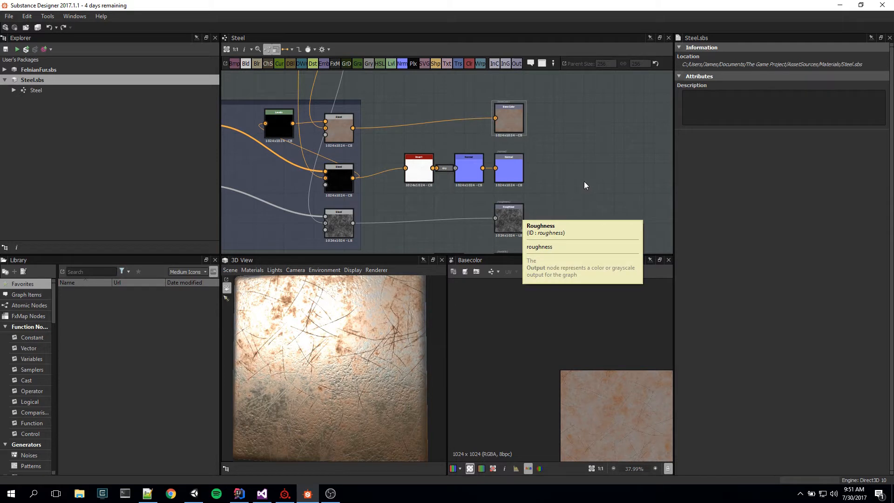
pyautogui.moveTo(584, 182)
pyautogui.mouseDown(button='middle')
pyautogui.moveTo(586, 80)
pyautogui.moveTo(591, 192)
pyautogui.mouseUp(button='middle')
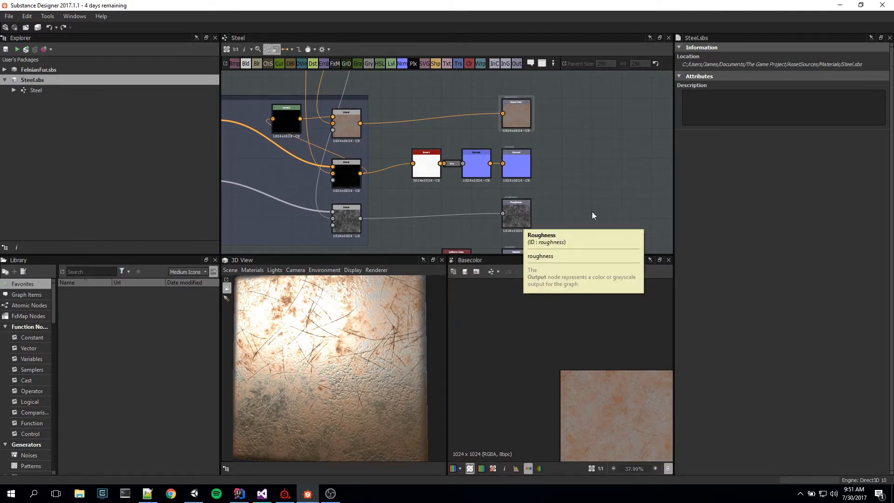
pyautogui.moveTo(593, 215); pyautogui.dragTo(592, 149, button='middle')
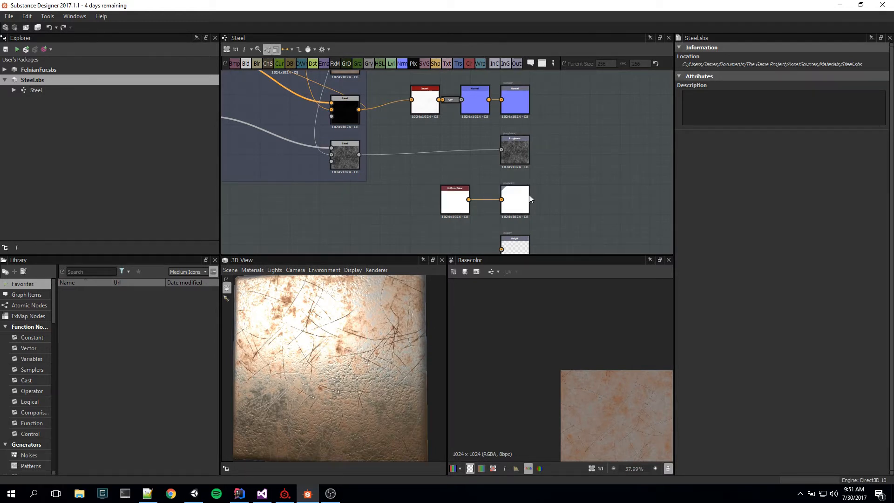
pyautogui.moveTo(562, 123); pyautogui.dragTo(625, 200, button='middle')
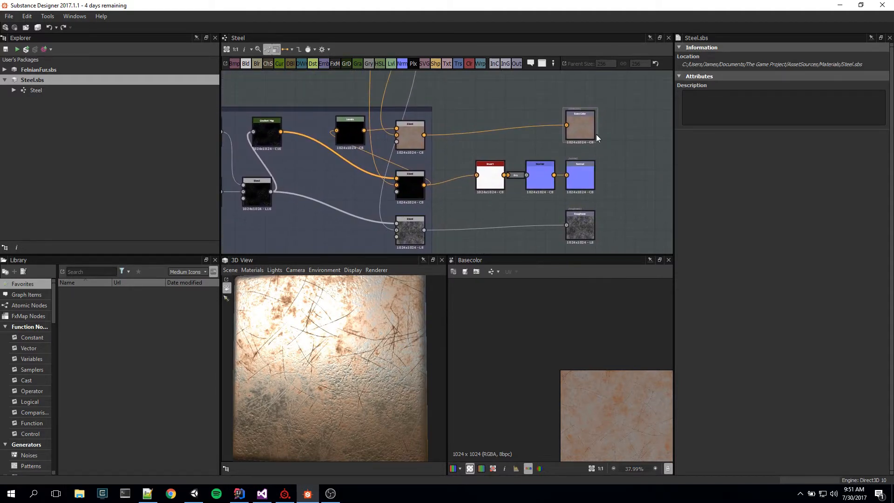
pyautogui.moveTo(462, 133)
pyautogui.mouseDown(button='middle')
pyautogui.moveTo(505, 126)
pyautogui.moveTo(464, 127)
pyautogui.mouseUp(button='middle')
pyautogui.moveTo(352, 321); pyautogui.dragTo(353, 365)
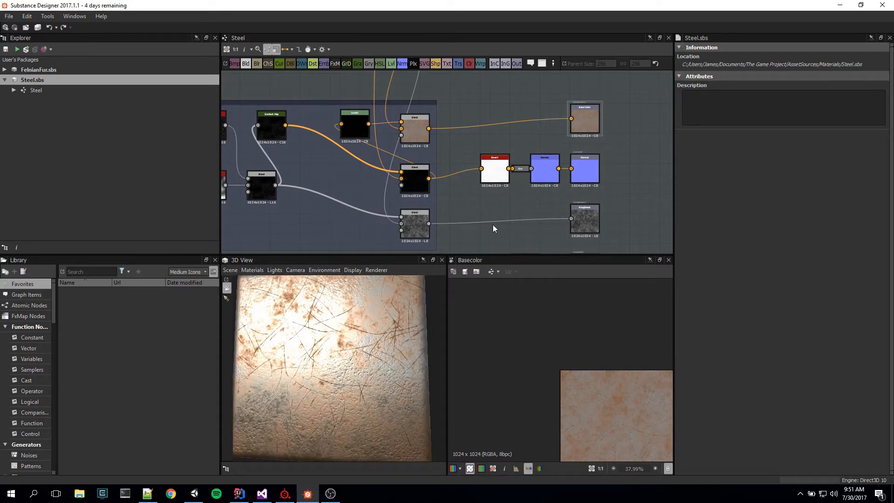
# Step: Preview the BnW Spots 1 noise node of the Rust frame in the 2D view and examine its pattern at different magnifications
pyautogui.scroll(-5, 487, 225)
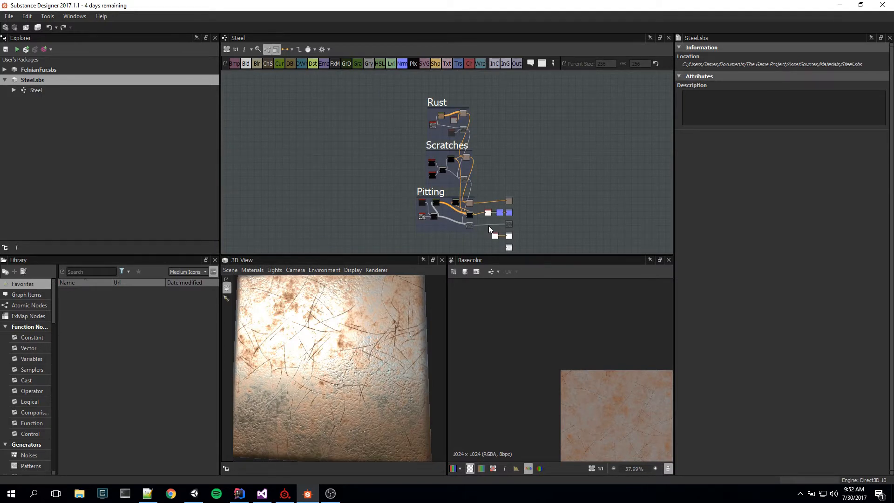
pyautogui.scroll(7, 484, 227)
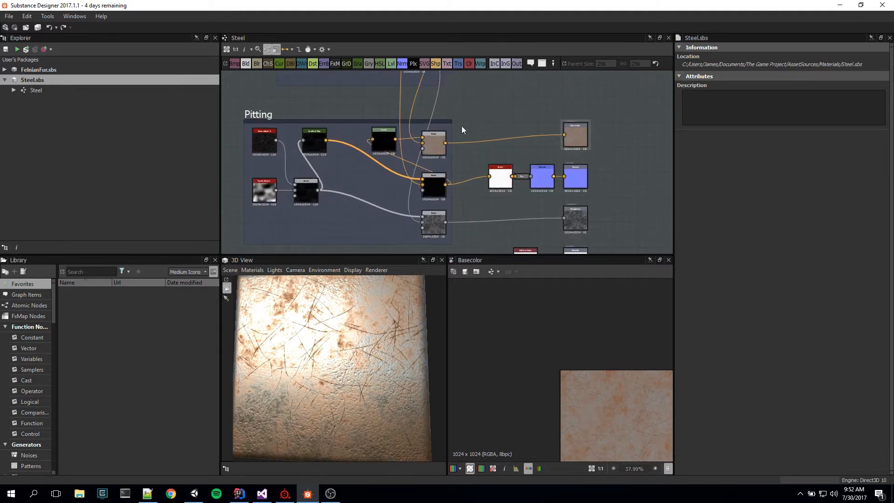
pyautogui.moveTo(471, 123); pyautogui.dragTo(522, 251, button='middle')
pyautogui.moveTo(530, 131); pyautogui.dragTo(550, 250, button='middle')
pyautogui.moveTo(551, 152); pyautogui.dragTo(565, 218, button='middle')
pyautogui.scroll(3, 520, 200)
pyautogui.moveTo(471, 162); pyautogui.dragTo(532, 174, button='middle')
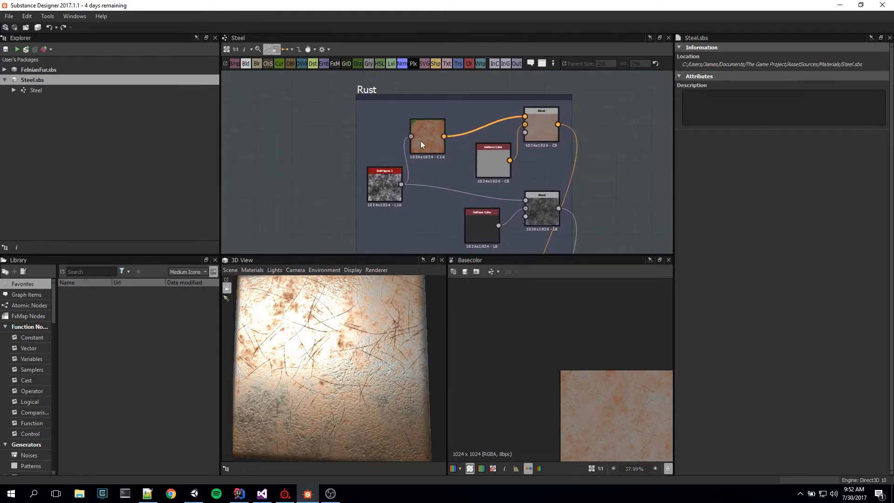
pyautogui.doubleClick(393, 192)
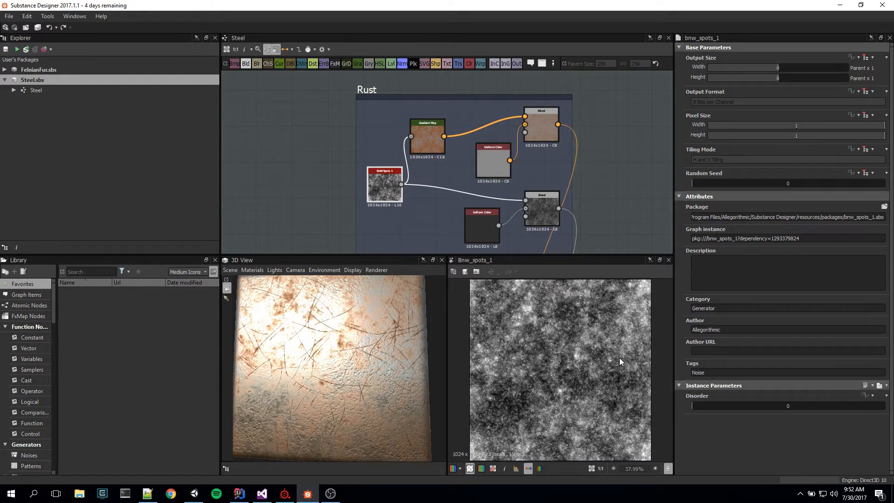
pyautogui.scroll(3, 606, 366)
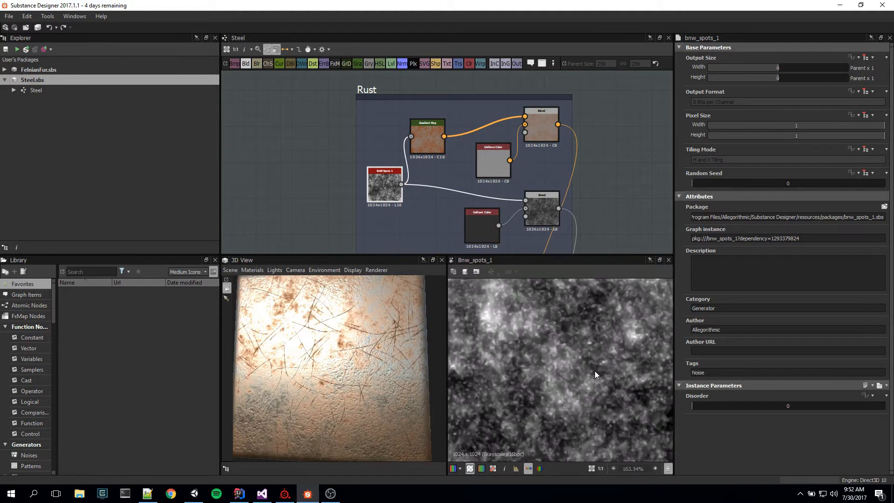
pyautogui.scroll(-3, 594, 371)
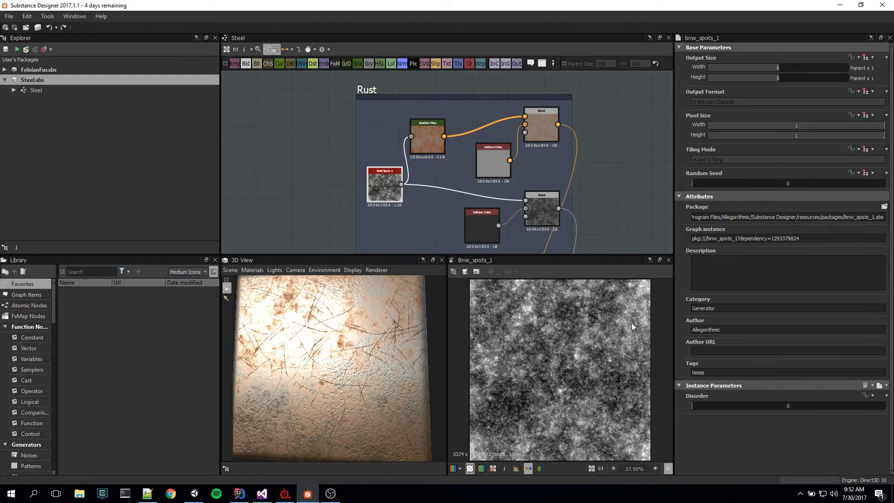
pyautogui.scroll(-5, 559, 370)
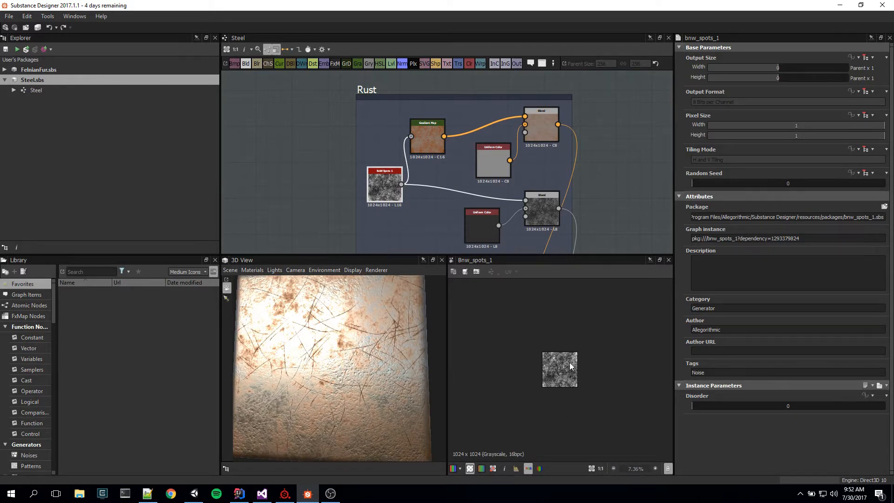
pyautogui.scroll(10, 551, 378)
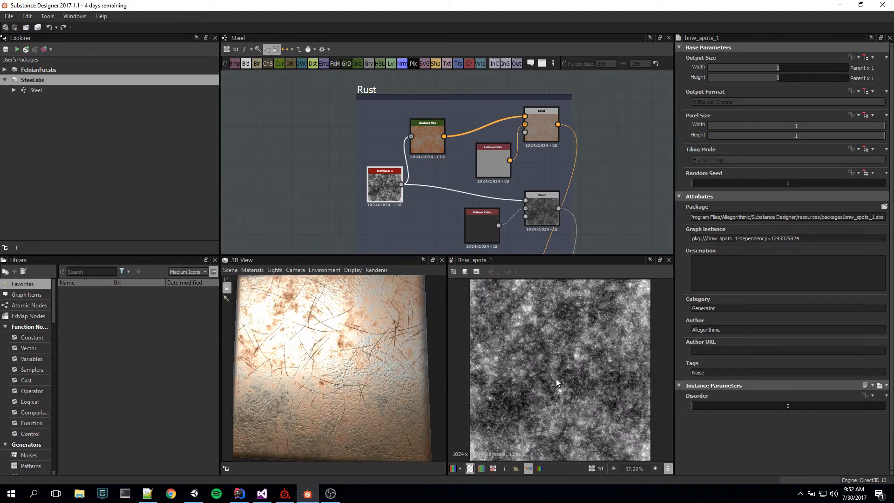
pyautogui.scroll(-4, 565, 389)
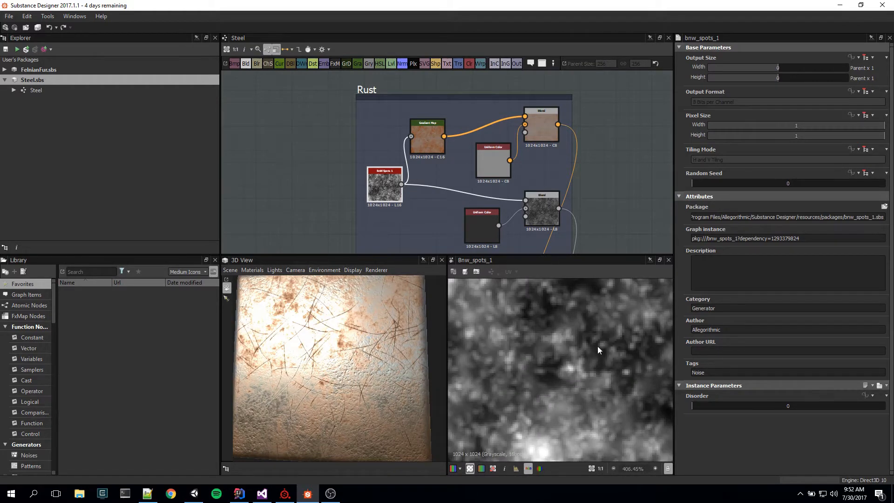
pyautogui.scroll(4, 582, 363)
pyautogui.scroll(-4, 570, 386)
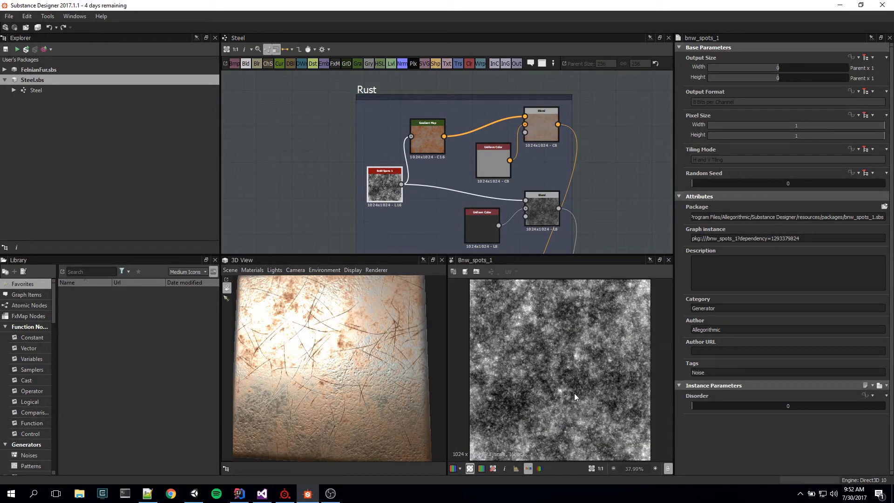
pyautogui.scroll(5, 574, 393)
pyautogui.scroll(1, 574, 392)
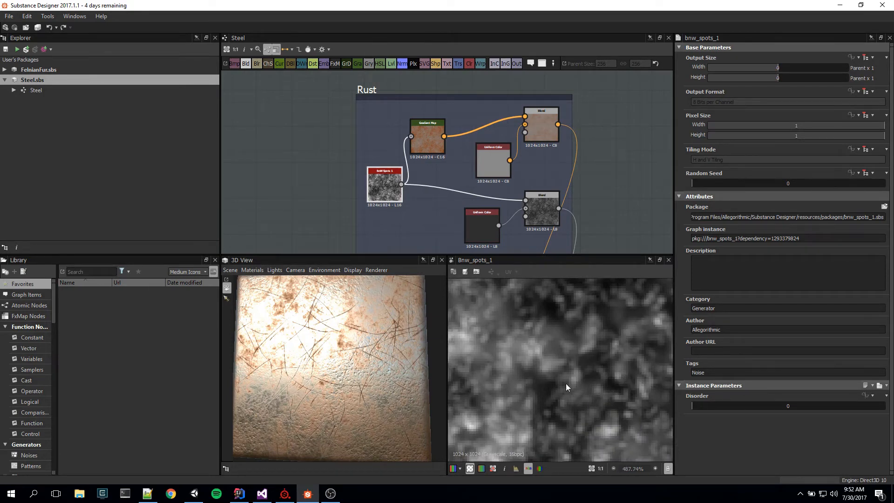
pyautogui.scroll(-7, 599, 408)
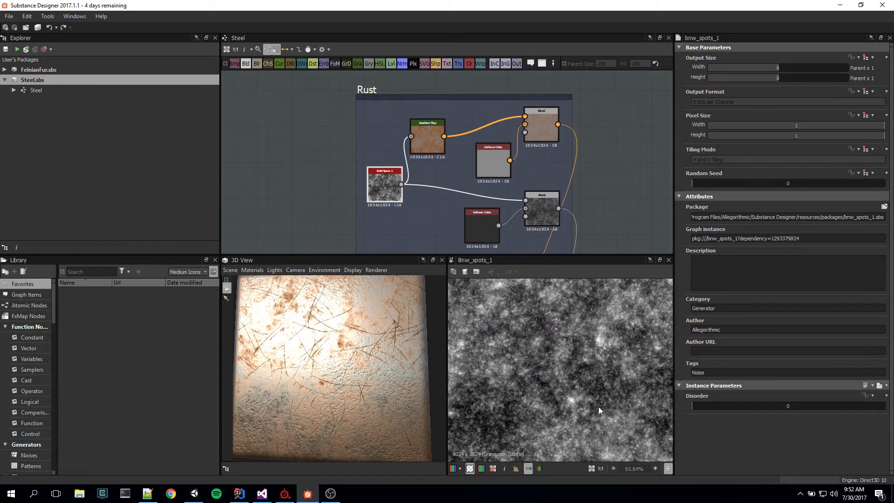
pyautogui.scroll(-1, 589, 401)
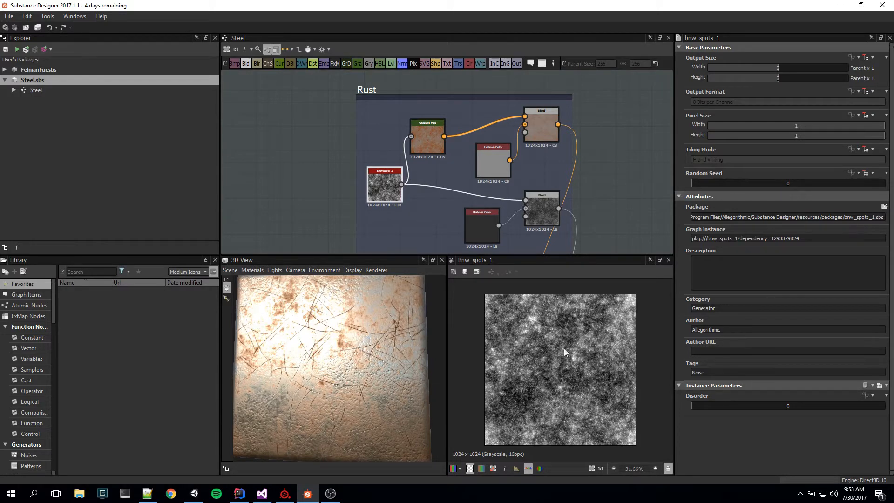
# Step: Compare the 2D previews of the Rust frame's Gradient Map and the BnW Spots 1 noise feeding it, ending on the Gradient Map
pyautogui.click(427, 150)
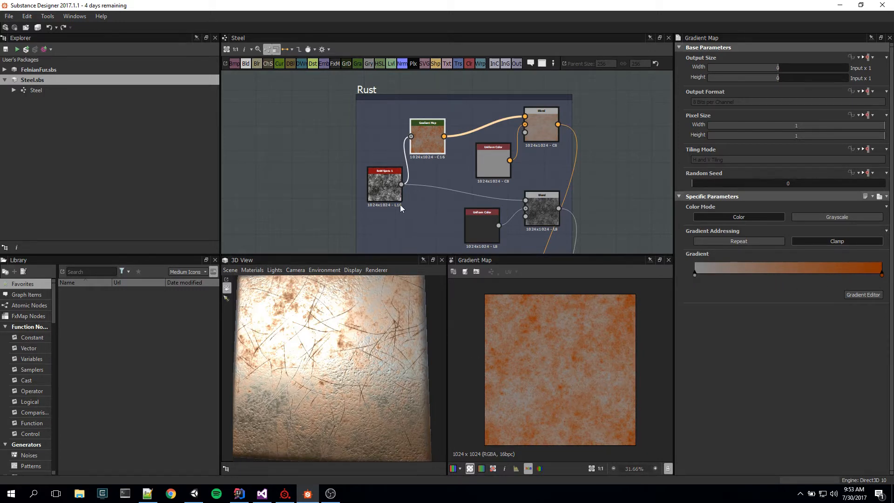
pyautogui.click(379, 186)
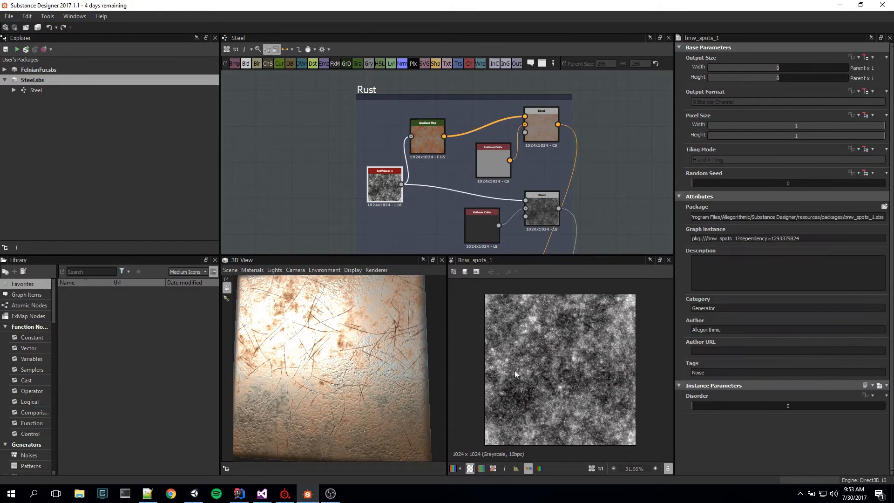
pyautogui.click(425, 139)
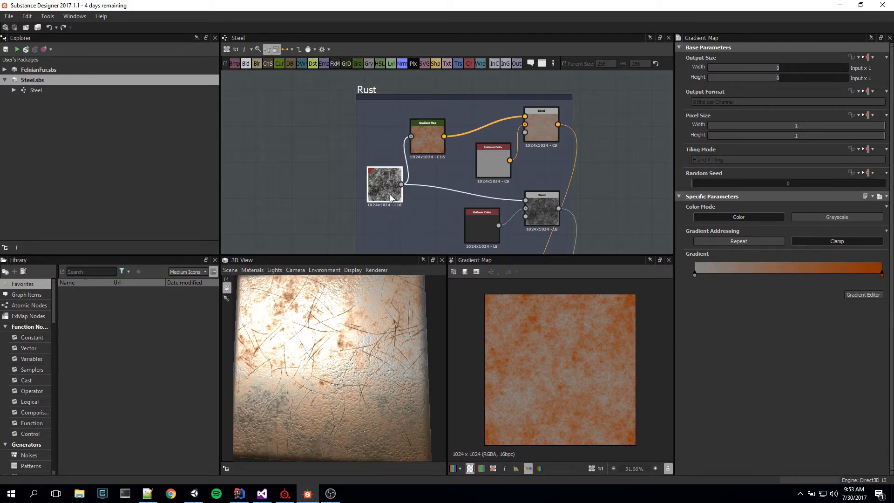
pyautogui.moveTo(390, 194); pyautogui.dragTo(387, 191)
pyautogui.click(421, 132)
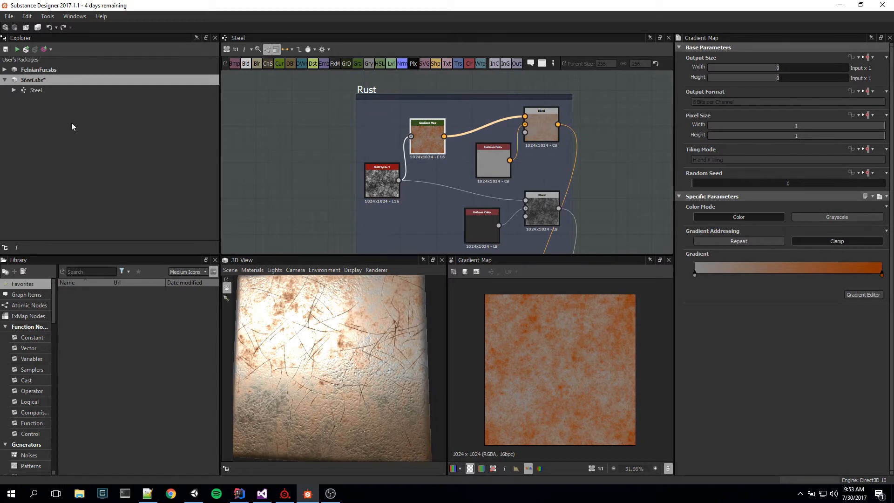
# Step: Show the Steel graph's properties and expand the Rust_Amount input parameter
pyautogui.click(37, 90)
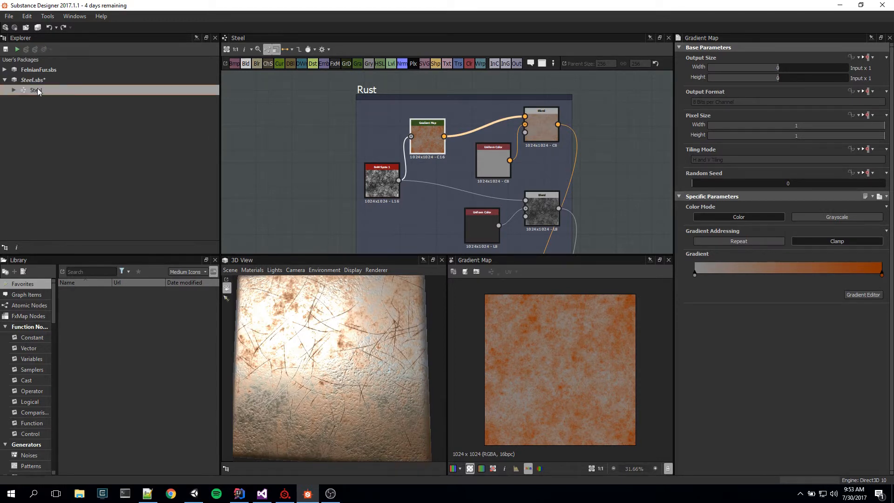
pyautogui.doubleClick(37, 88)
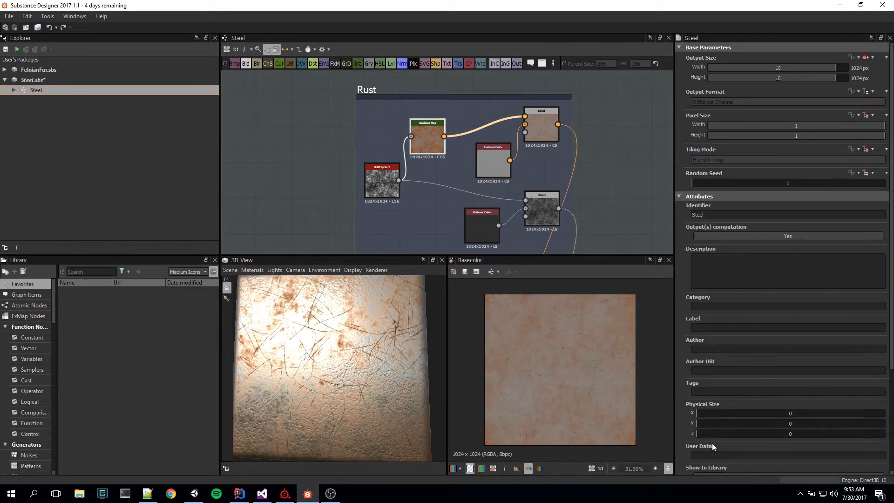
pyautogui.scroll(-3, 711, 443)
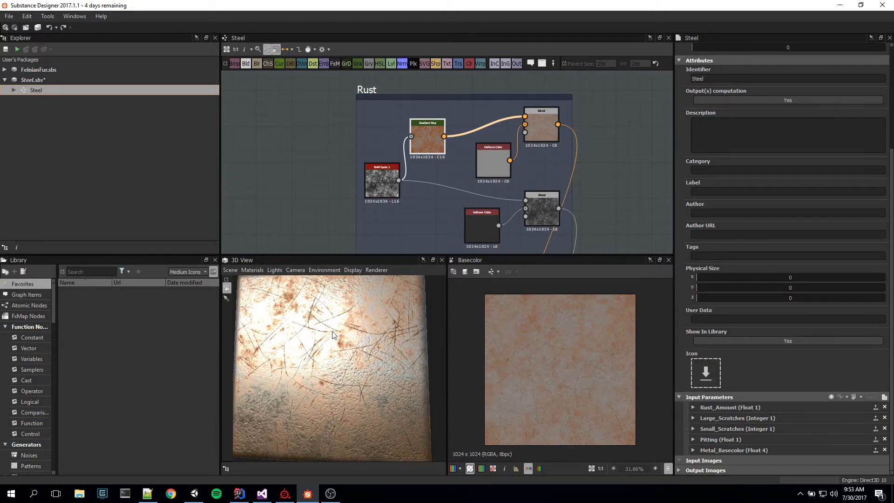
pyautogui.moveTo(386, 323)
pyautogui.mouseDown()
pyautogui.moveTo(401, 342)
pyautogui.moveTo(386, 334)
pyautogui.moveTo(401, 327)
pyautogui.moveTo(390, 331)
pyautogui.mouseUp()
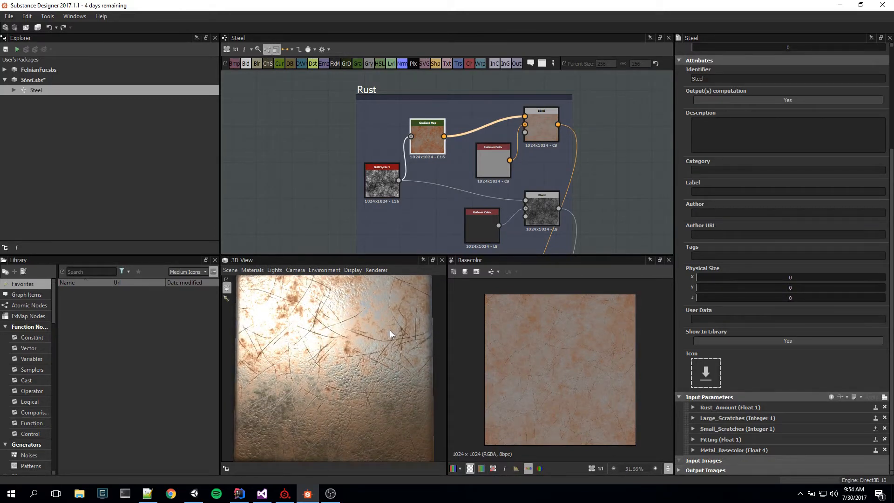
pyautogui.click(699, 407)
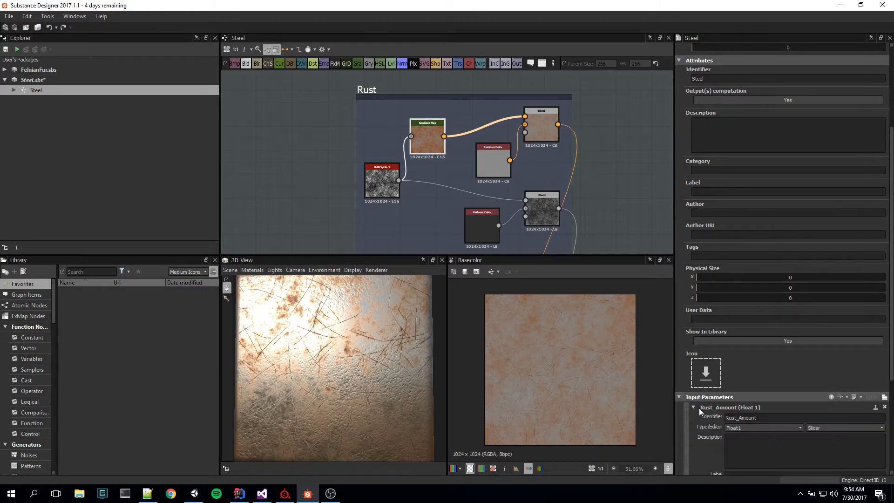
# Step: Test the Rust_Amount default at 1 while inspecting the surface in the 3D view, and restore the default to 0.5
pyautogui.scroll(-3, 764, 382)
pyautogui.scroll(-2, 764, 382)
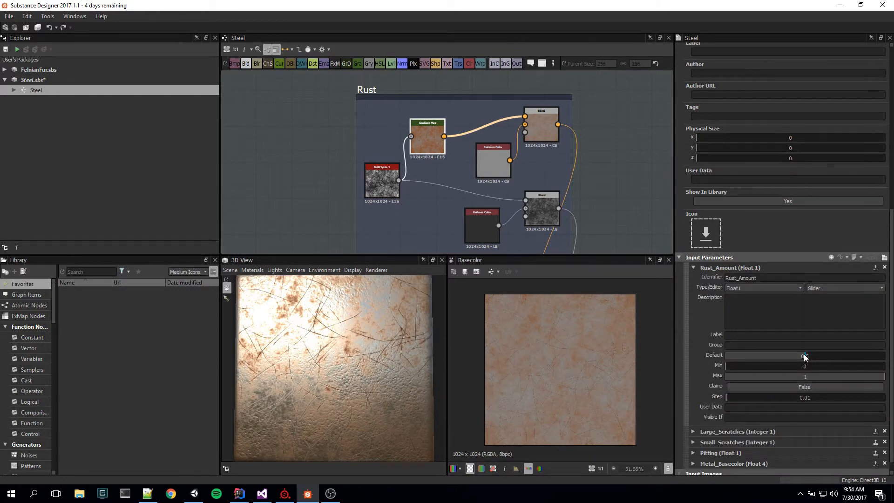
pyautogui.moveTo(363, 364)
pyautogui.mouseDown()
pyautogui.moveTo(372, 393)
pyautogui.moveTo(355, 367)
pyautogui.moveTo(367, 357)
pyautogui.moveTo(378, 370)
pyautogui.mouseUp()
pyautogui.moveTo(807, 359); pyautogui.dragTo(890, 365)
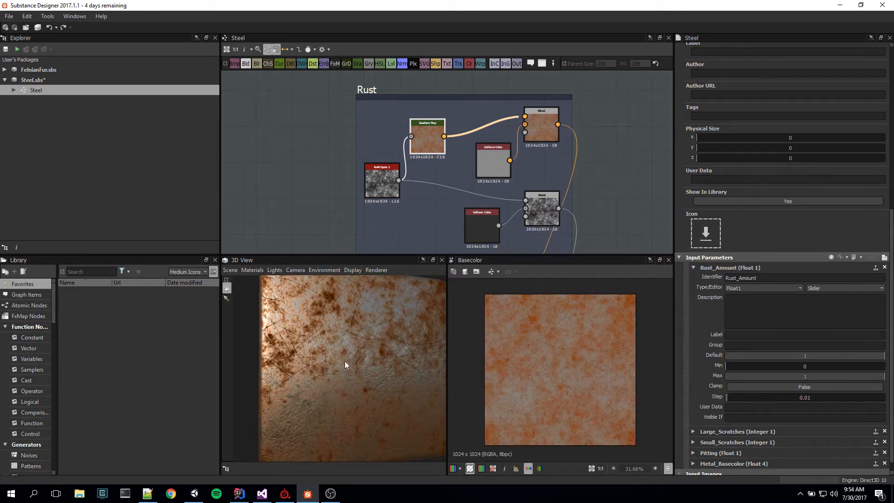
pyautogui.moveTo(345, 362); pyautogui.dragTo(324, 389)
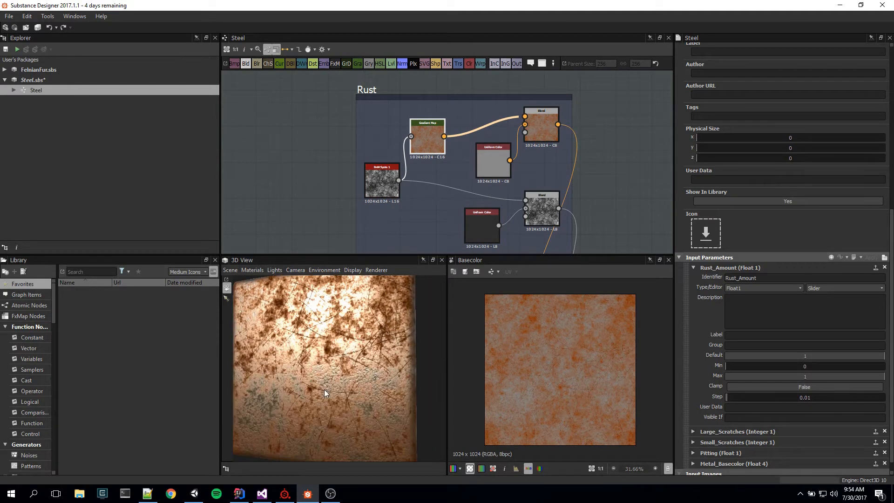
pyautogui.moveTo(324, 390)
pyautogui.mouseDown()
pyautogui.moveTo(334, 380)
pyautogui.moveTo(336, 400)
pyautogui.moveTo(336, 369)
pyautogui.moveTo(297, 394)
pyautogui.moveTo(324, 396)
pyautogui.moveTo(346, 384)
pyautogui.moveTo(340, 390)
pyautogui.mouseUp()
pyautogui.moveTo(852, 356); pyautogui.dragTo(804, 361)
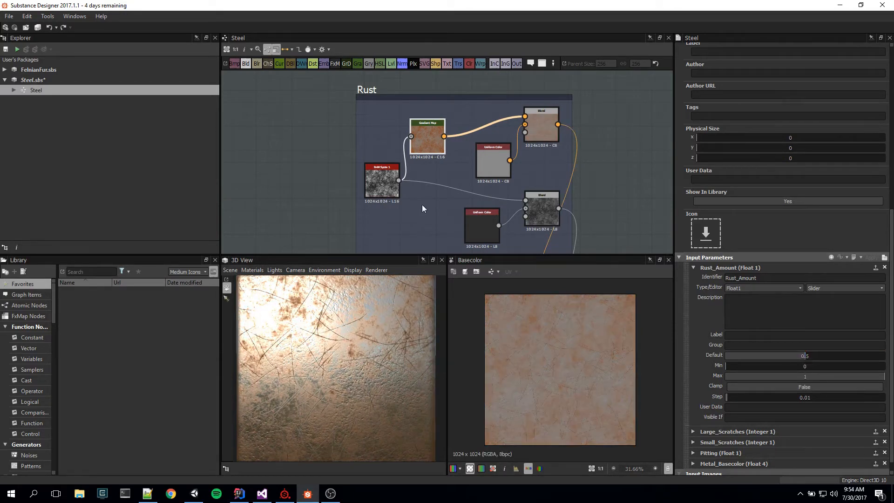
# Step: Inspect the function driving the Opacity of the Rust frame's color Blend node and return to the Steel graph
pyautogui.click(550, 125)
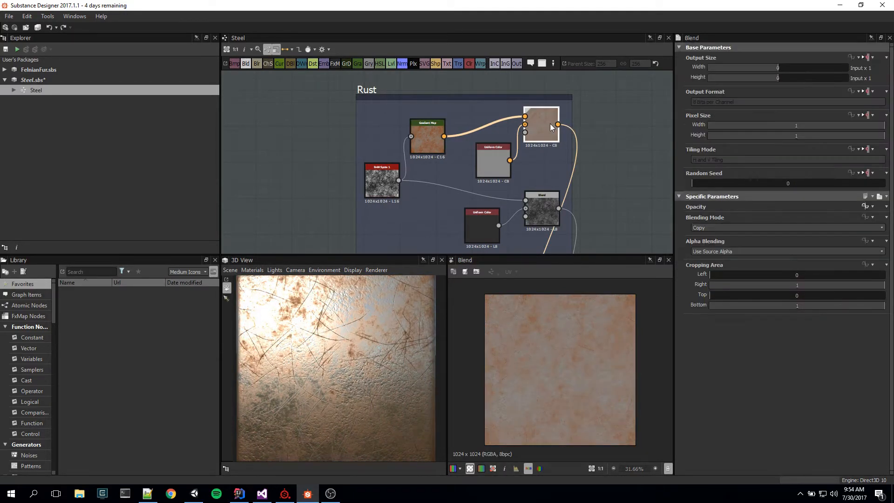
pyautogui.click(868, 207)
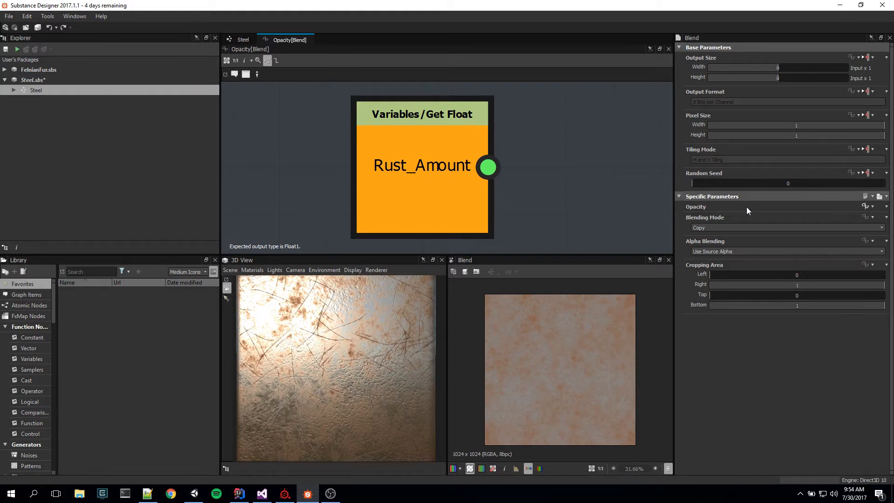
pyautogui.click(241, 40)
# Step: Compare the 2D previews of the Rust frame's Uniform Color, Gradient Map and the color Blend combining them
pyautogui.click(498, 175)
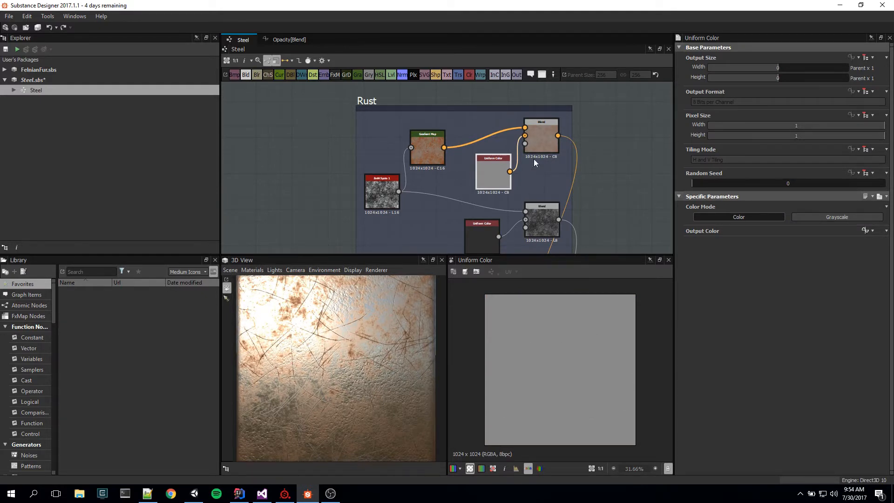
pyautogui.click(535, 139)
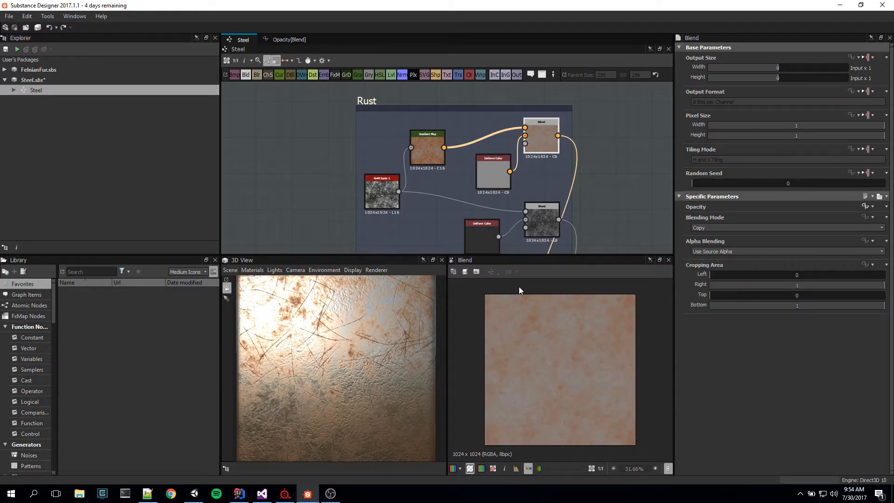
pyautogui.click(428, 149)
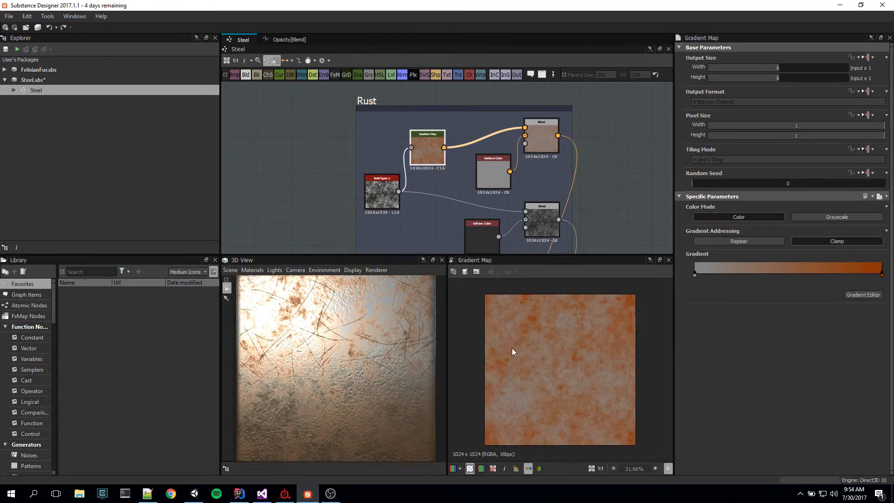
pyautogui.click(541, 143)
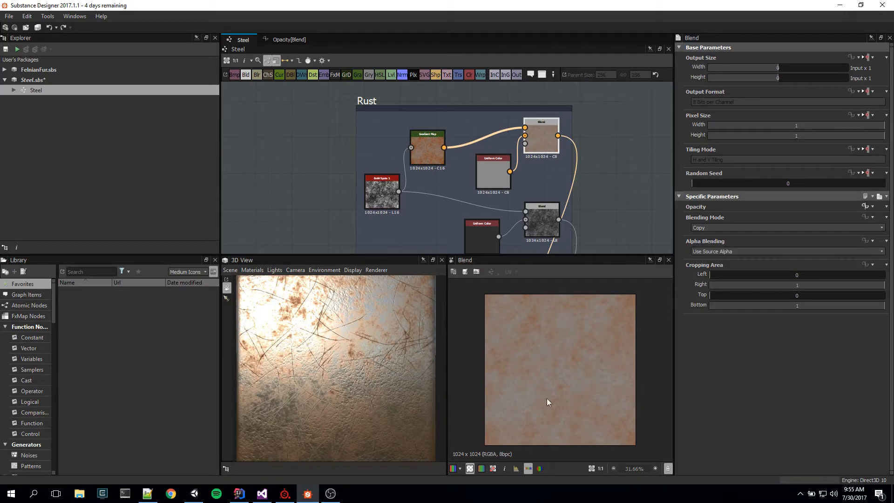
# Step: Preview the Rust frame's grayscale Blend node, fed by BnW Spots 1 and the dark Uniform Color
pyautogui.moveTo(612, 177); pyautogui.dragTo(563, 124, button='middle')
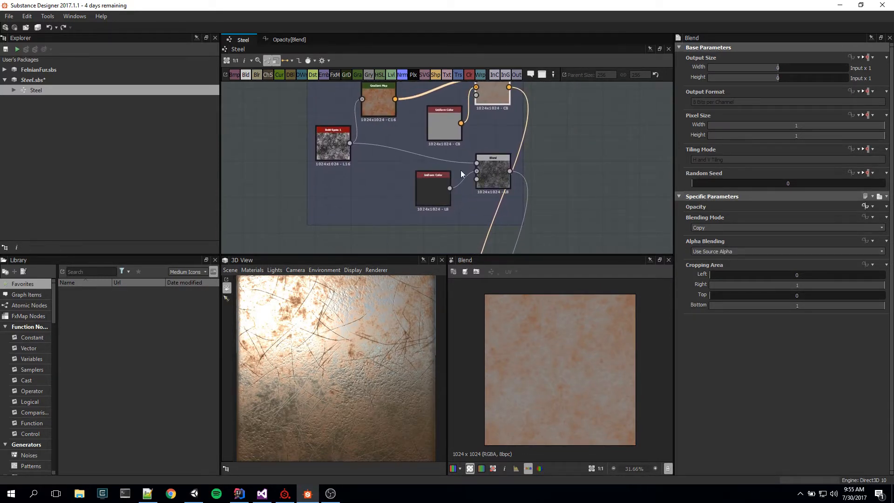
pyautogui.click(493, 172)
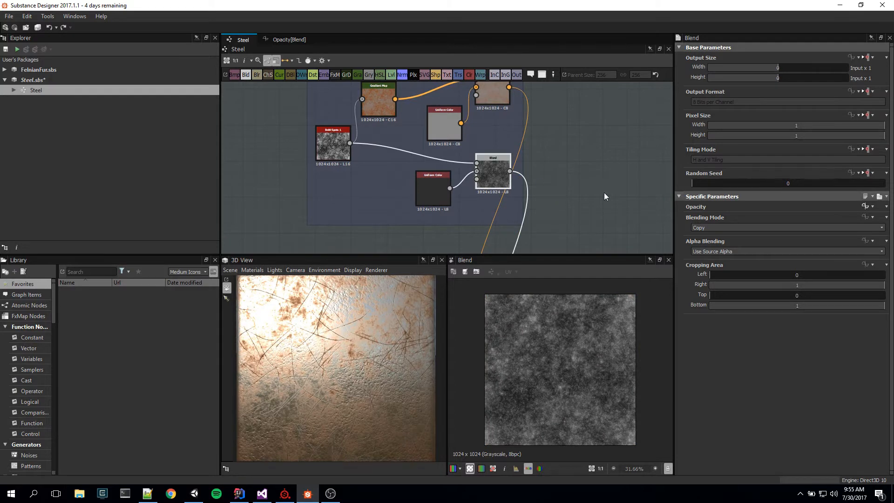
pyautogui.moveTo(591, 206)
pyautogui.mouseDown(button='middle')
pyautogui.moveTo(576, 109)
pyautogui.moveTo(577, 197)
pyautogui.mouseUp(button='middle')
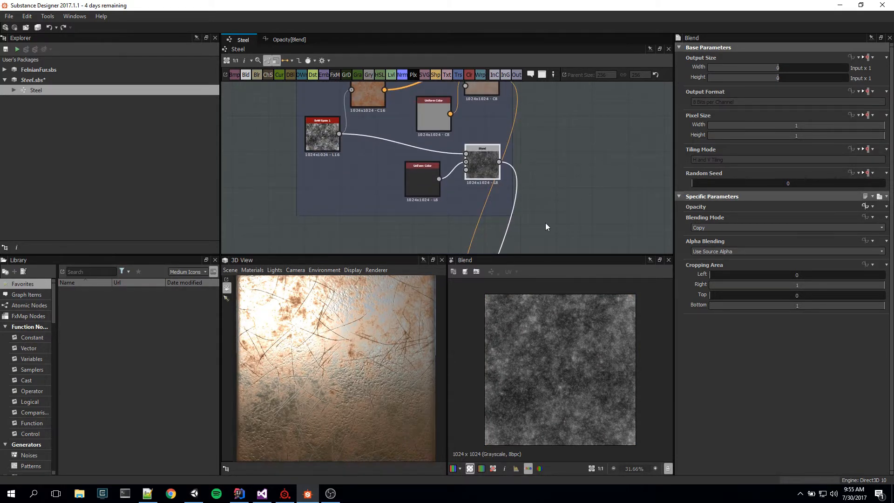
# Step: Preview the upper Scratches Generator node in the Scratches frame and examine its pattern up close
pyautogui.moveTo(547, 221); pyautogui.dragTo(595, 186, button='middle')
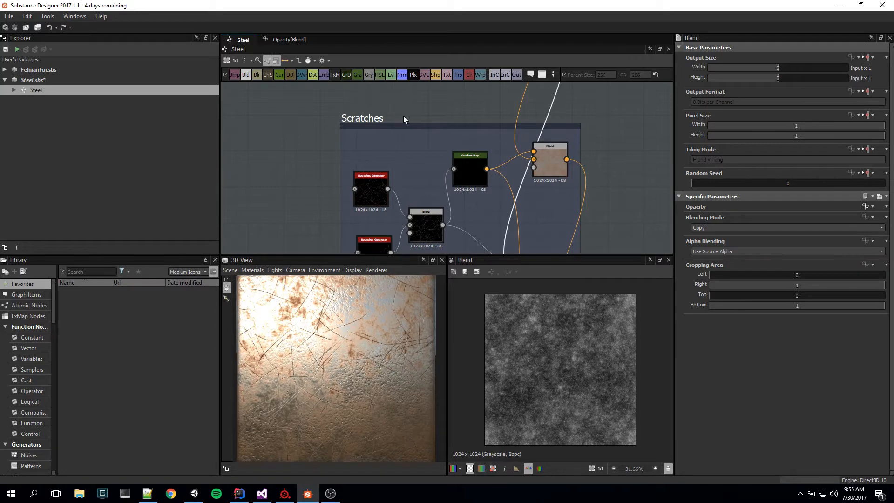
pyautogui.moveTo(524, 214); pyautogui.dragTo(551, 170, button='middle')
pyautogui.click(405, 155)
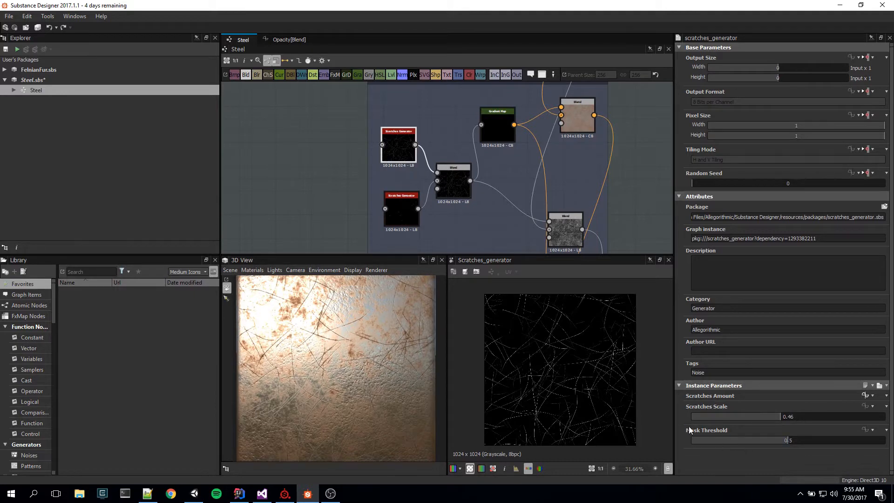
pyautogui.scroll(6, 559, 365)
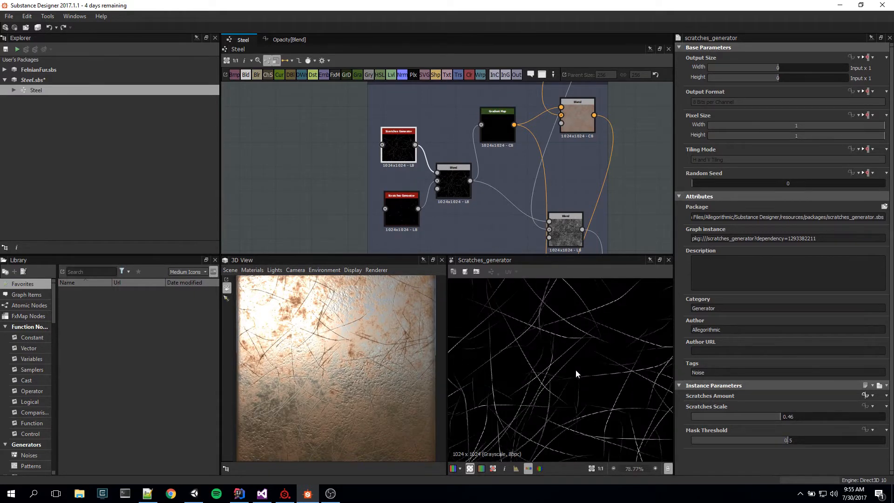
# Step: Preview the lower Scratches Generator node and examine its small scratches at different magnifications
pyautogui.click(401, 219)
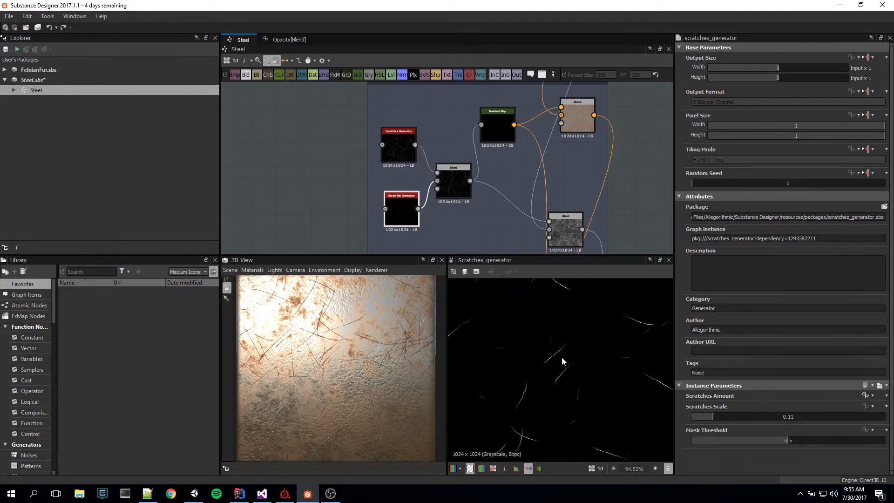
pyautogui.scroll(1, 572, 370)
pyautogui.scroll(3, 575, 375)
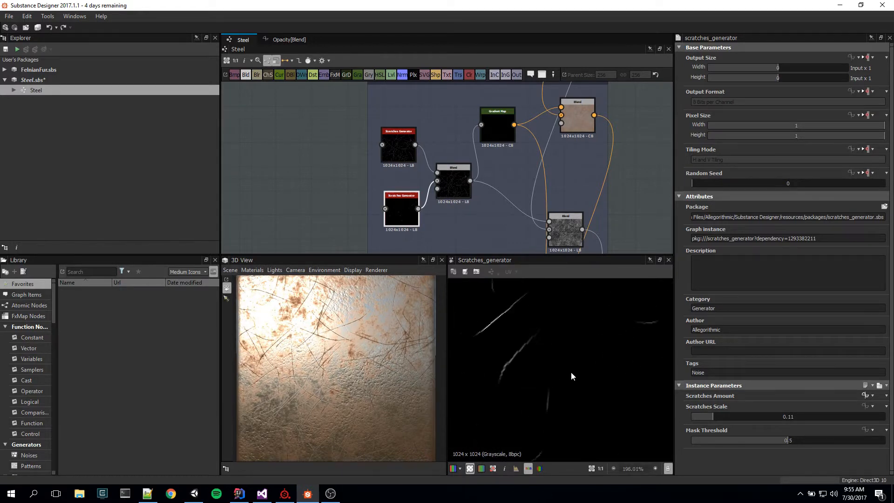
pyautogui.scroll(-6, 570, 375)
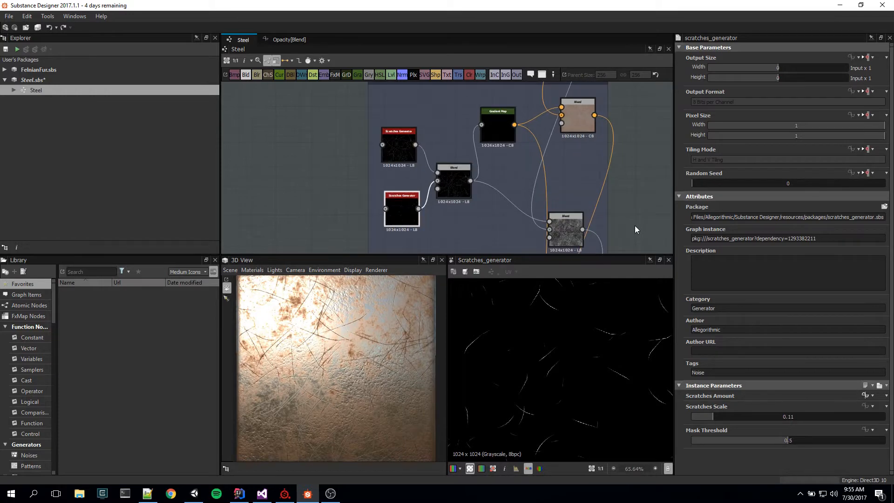
# Step: Preview the Blend node combining the two Scratches Generators and fit its full image in the 2D view
pyautogui.doubleClick(468, 195)
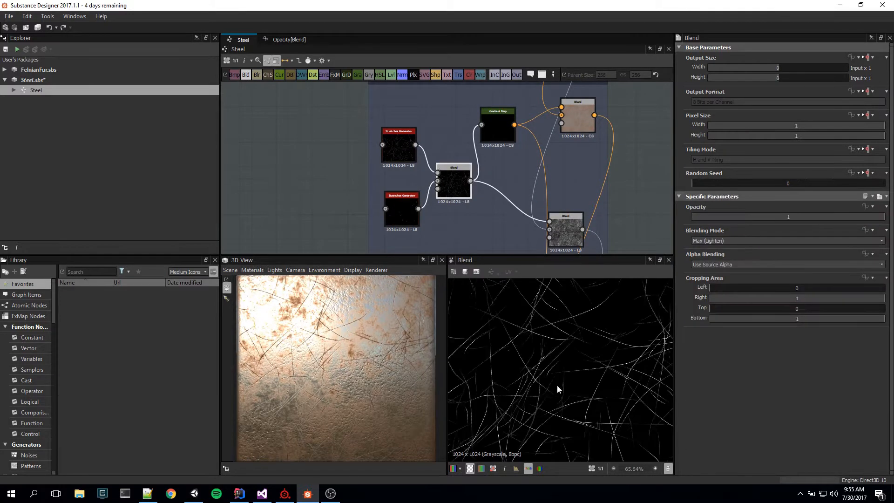
pyautogui.moveTo(616, 359); pyautogui.dragTo(623, 413, button='middle')
pyautogui.press('f')
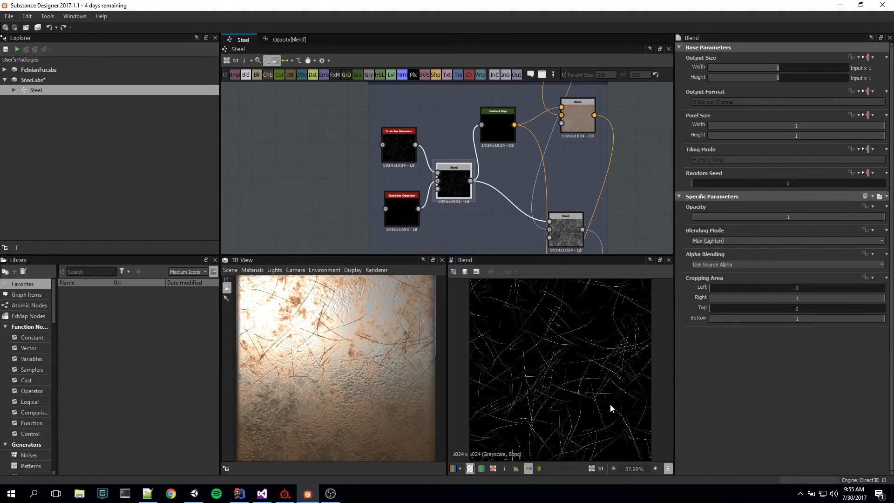
# Step: Preview the Scratches frame's Gradient Map node and examine its dark scratch lines at high magnification
pyautogui.doubleClick(488, 119)
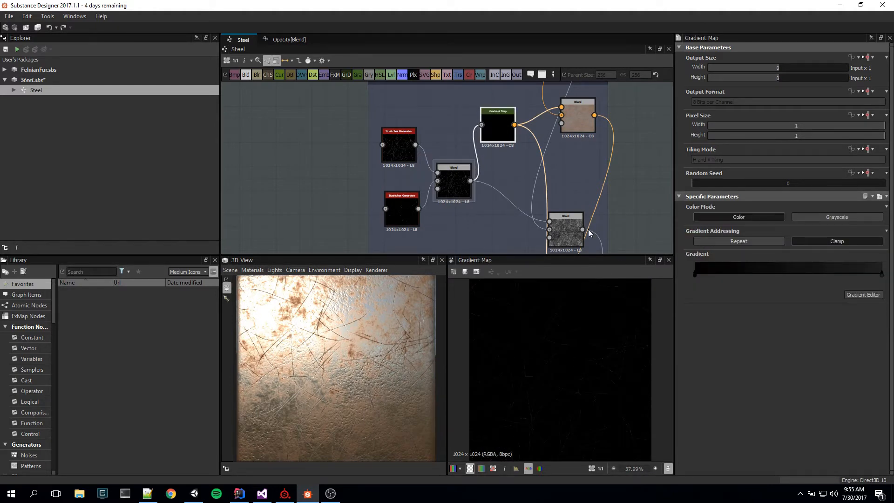
pyautogui.scroll(2, 550, 375)
pyautogui.scroll(3, 573, 377)
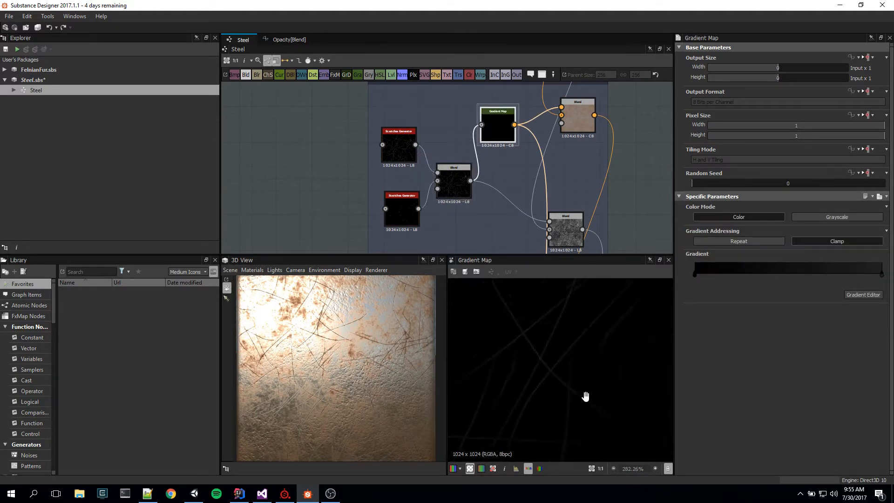
pyautogui.scroll(4, 590, 377)
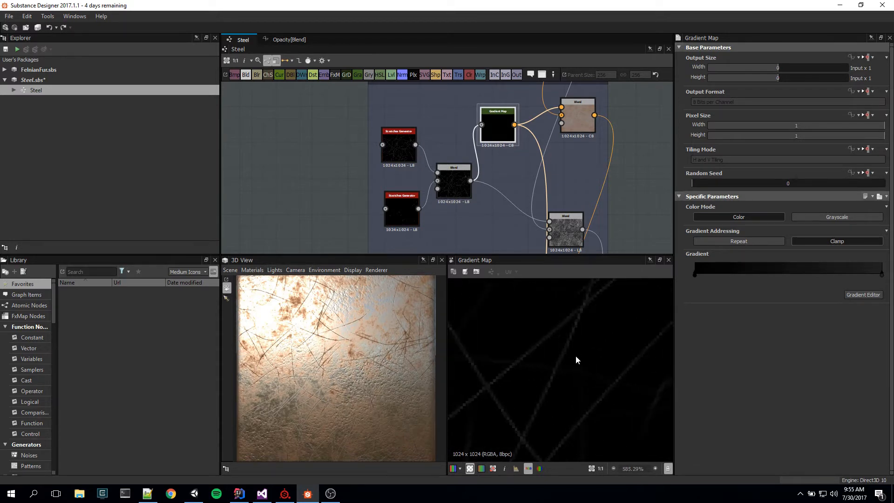
# Step: Compare the combined scratches Blend with its Gradient Map, and check the color of the gradient's end key
pyautogui.click(463, 186)
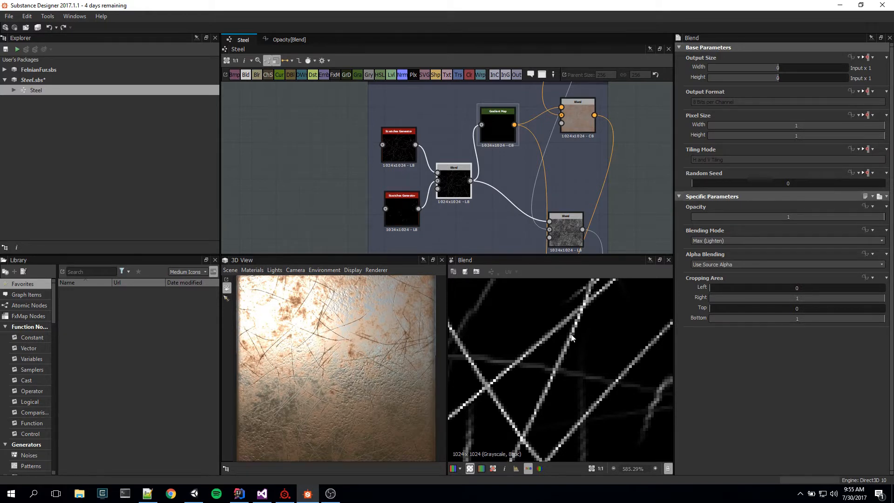
pyautogui.click(502, 131)
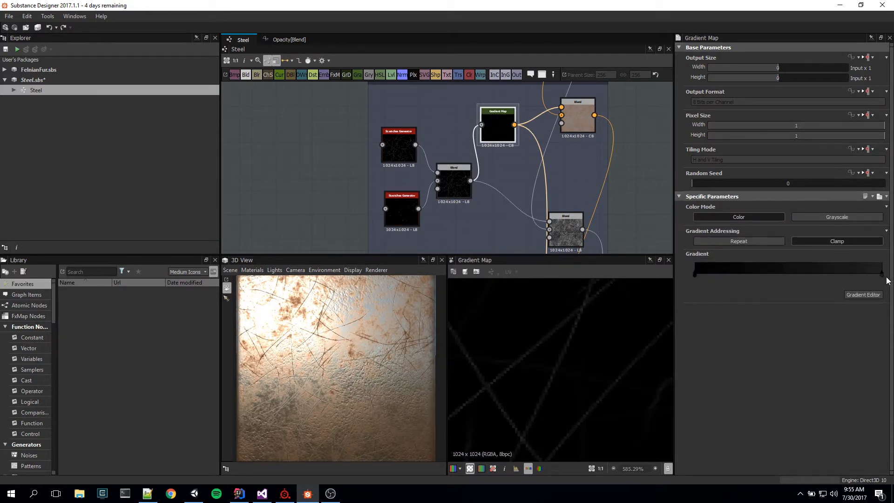
pyautogui.click(882, 275)
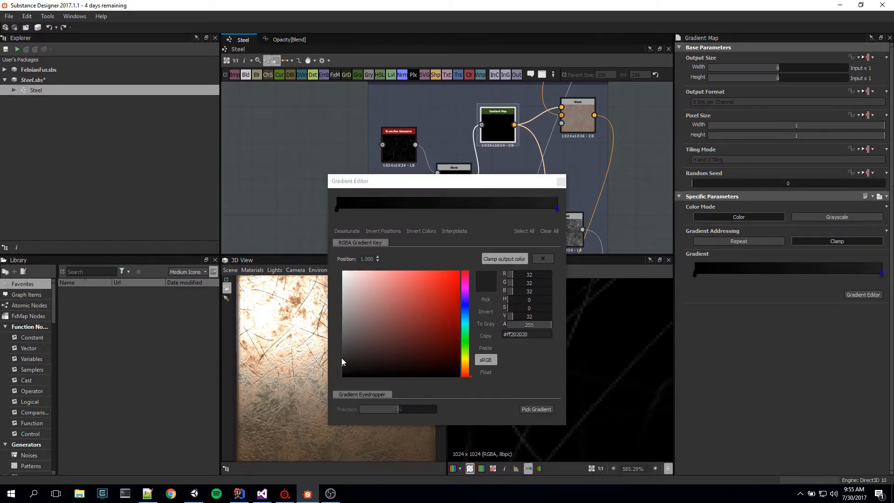
pyautogui.click(556, 181)
pyautogui.click(561, 182)
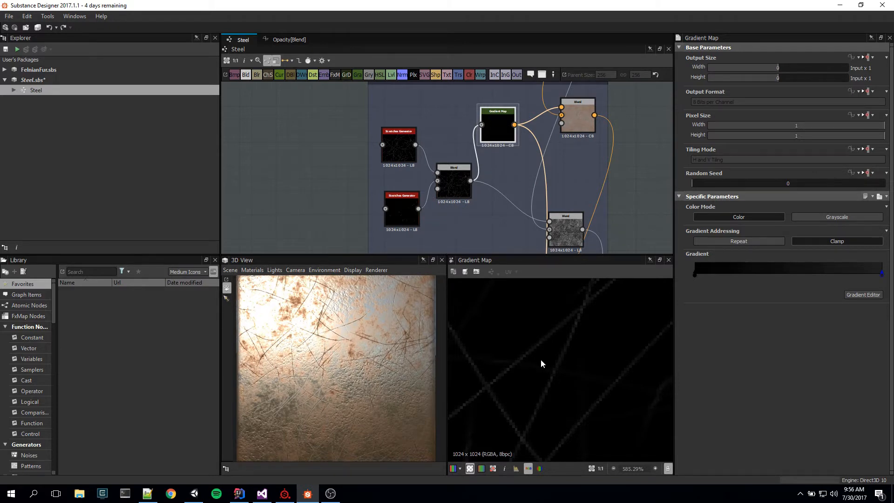
# Step: Preview the Scratches frame's Subtract Blend node and examine the scratches over the rust
pyautogui.moveTo(622, 169); pyautogui.dragTo(580, 137, button='middle')
pyautogui.click(531, 133)
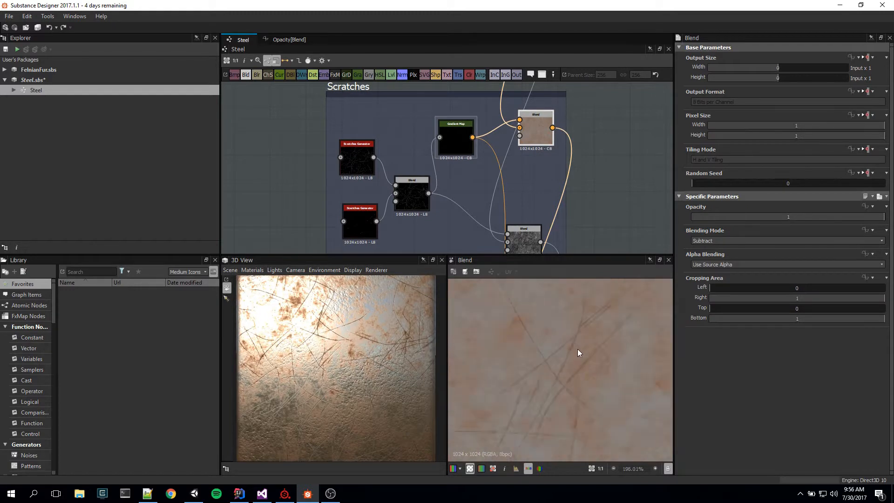
pyautogui.scroll(-5, 589, 368)
pyautogui.scroll(4, 590, 369)
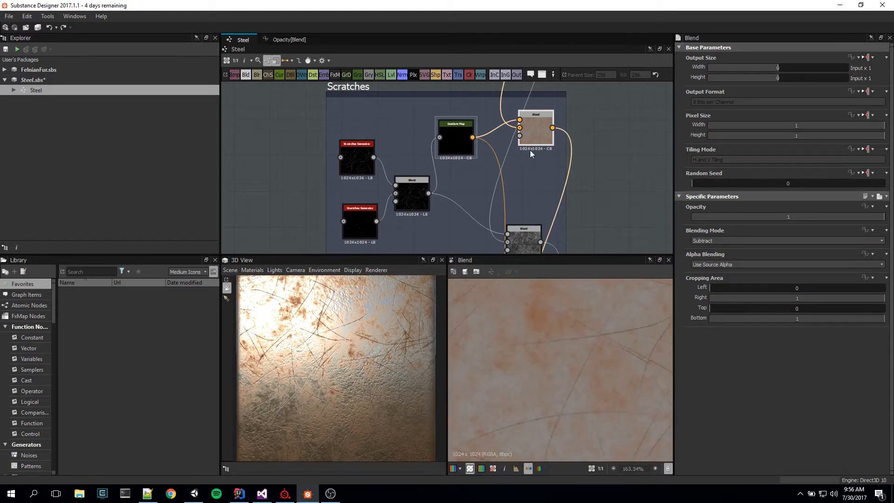
# Step: Trace the link from the Rust frame's color Blend to the Scratches frame's Subtract Blend and inspect its scratch lines up close
pyautogui.moveTo(592, 108); pyautogui.dragTo(578, 261, button='middle')
pyautogui.moveTo(555, 170); pyautogui.dragTo(557, 249, button='middle')
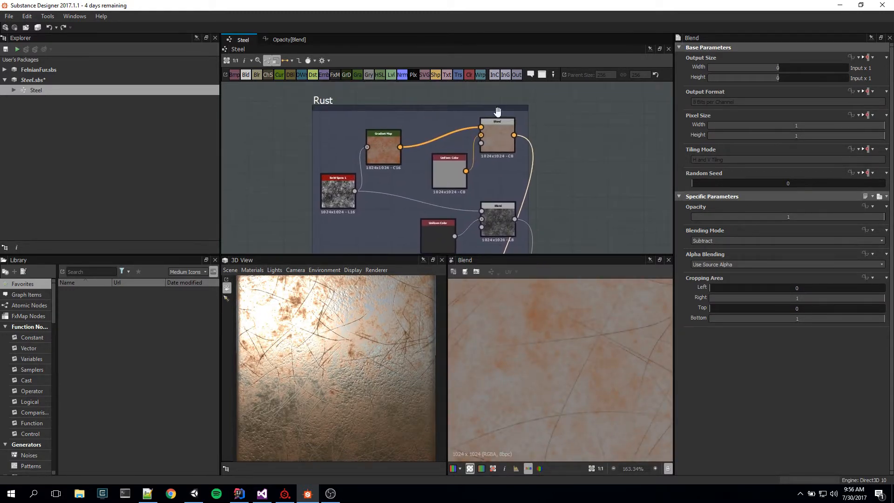
pyautogui.moveTo(577, 173); pyautogui.dragTo(565, 17, button='middle')
pyautogui.moveTo(584, 156); pyautogui.dragTo(592, 104, button='middle')
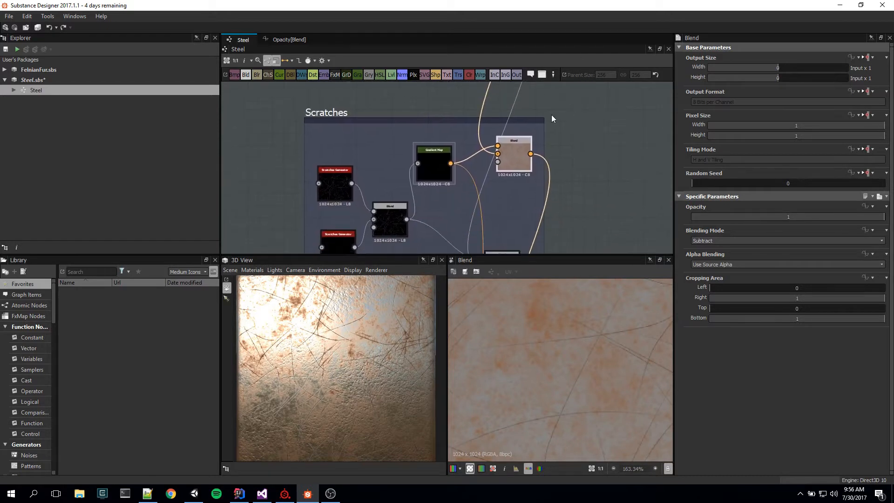
pyautogui.scroll(2, 597, 372)
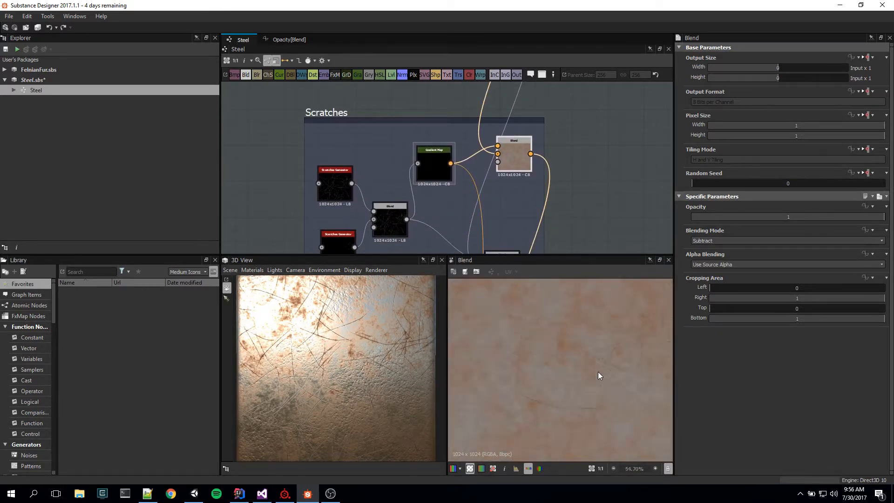
pyautogui.scroll(3, 572, 344)
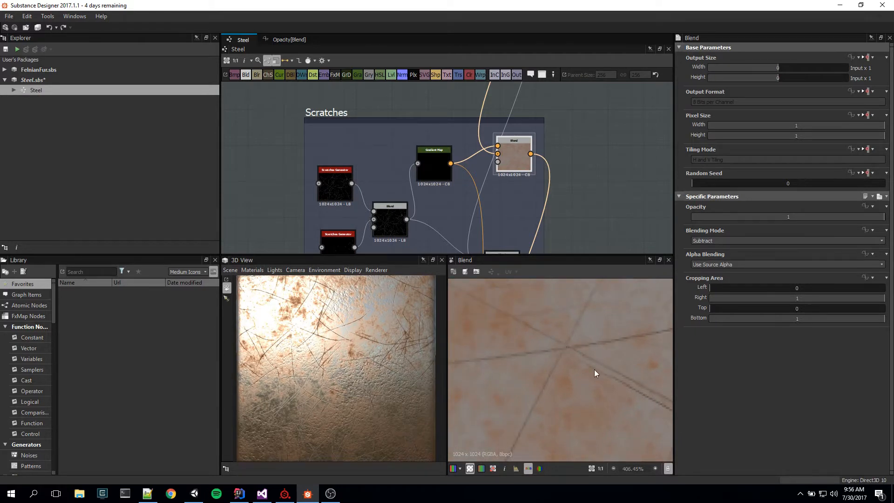
pyautogui.scroll(-2, 596, 372)
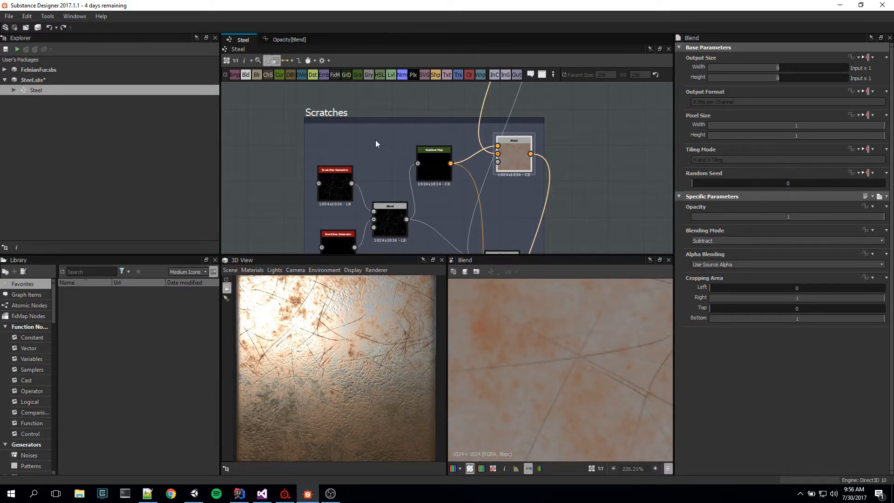
# Step: Compare the Scratches frame's Gradient Map with its Subtract Blend, examining the same scratch lines in both previews
pyautogui.doubleClick(432, 168)
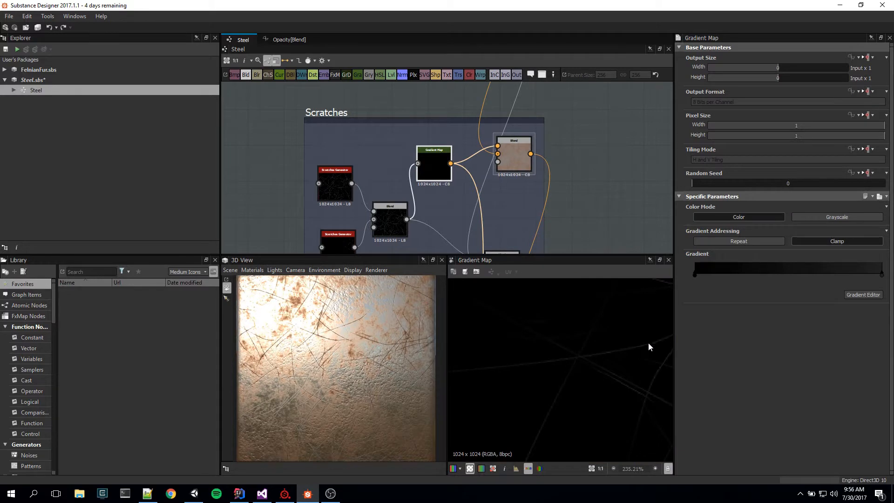
pyautogui.scroll(2, 577, 357)
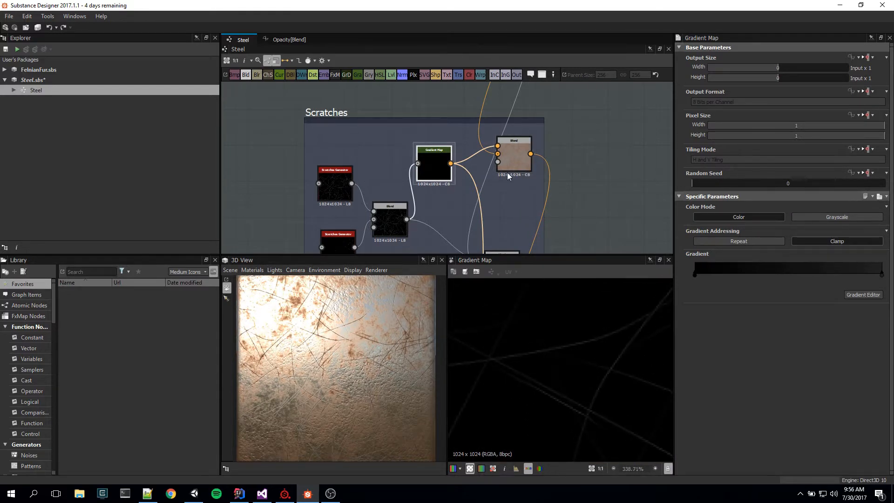
pyautogui.doubleClick(512, 152)
pyautogui.scroll(-3, 611, 367)
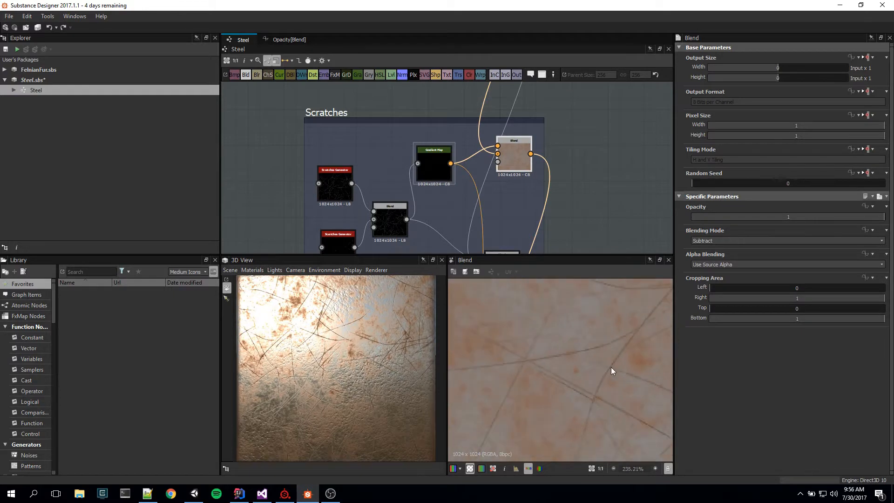
pyautogui.doubleClick(430, 169)
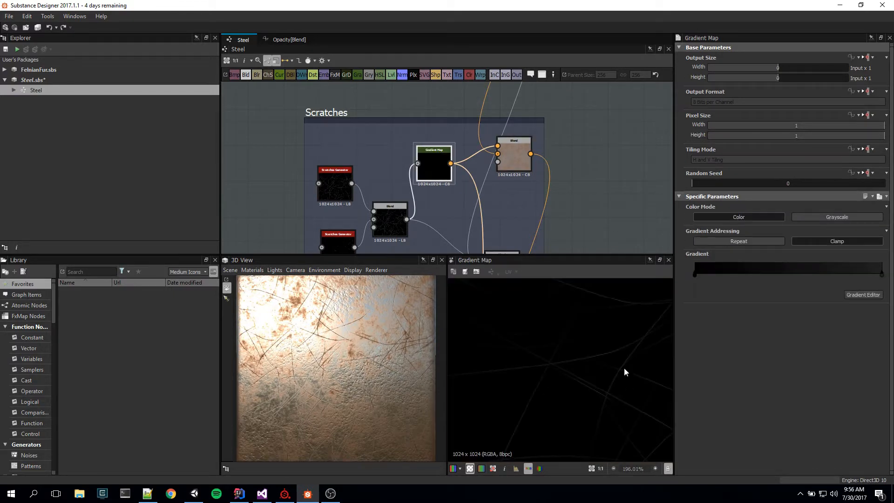
pyautogui.doubleClick(512, 151)
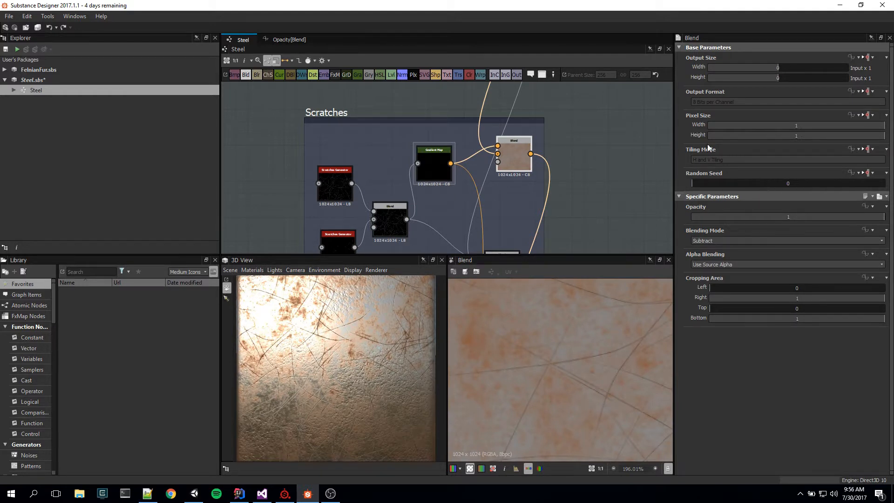
# Step: Examine the Subtract Blend's scratches at several magnifications and inspect the matching scratches on the 3D steel surface
pyautogui.scroll(-8, 546, 413)
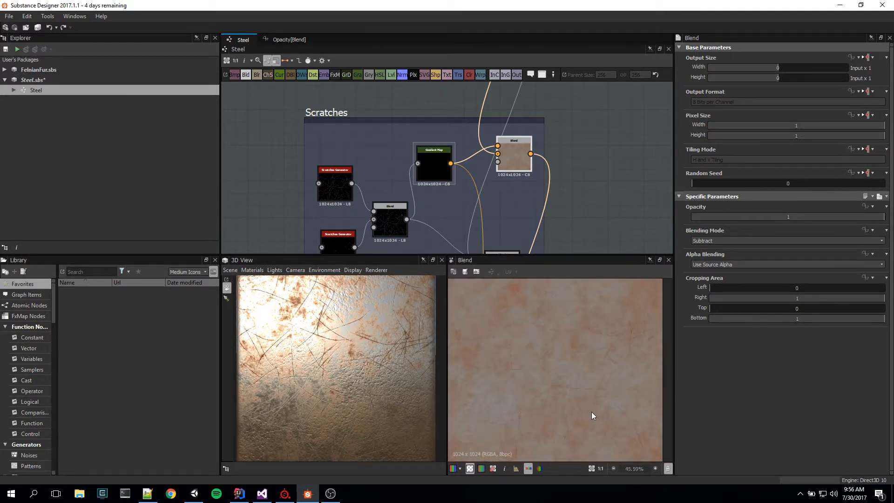
pyautogui.scroll(-1, 592, 415)
pyautogui.scroll(7, 572, 344)
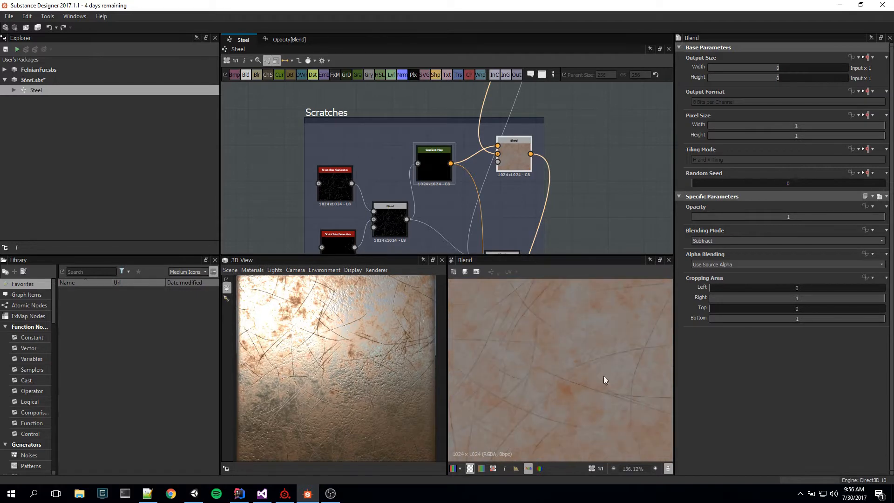
pyautogui.moveTo(327, 376); pyautogui.dragTo(376, 392)
pyautogui.scroll(8, 322, 359)
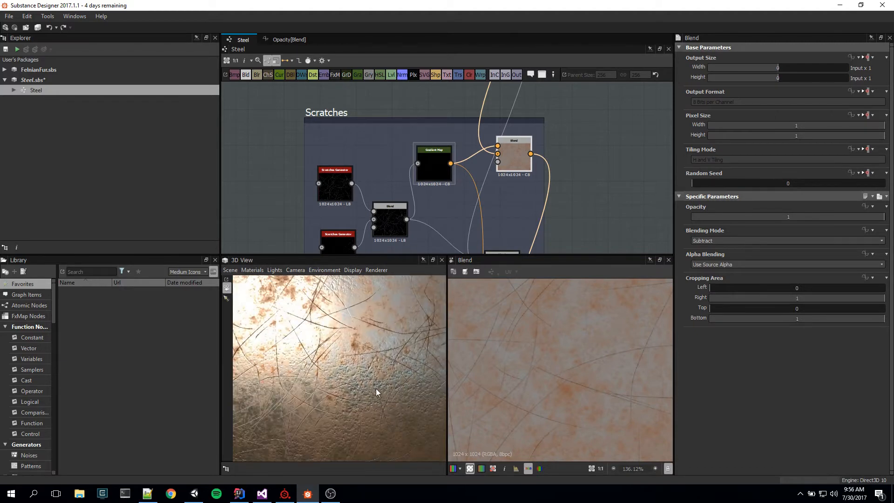
pyautogui.moveTo(384, 359); pyautogui.dragTo(376, 360)
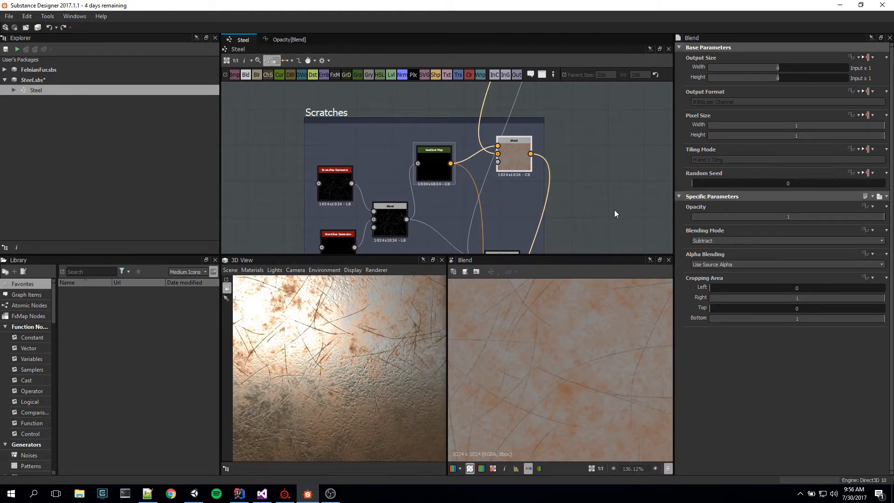
# Step: Preview the Scratches frame's Add (Linear Dodge) Blend and trace its incoming link back to the Rust frame's grayscale Blend
pyautogui.moveTo(613, 198); pyautogui.dragTo(610, 104, button='middle')
pyautogui.moveTo(588, 173); pyautogui.dragTo(590, 216, button='middle')
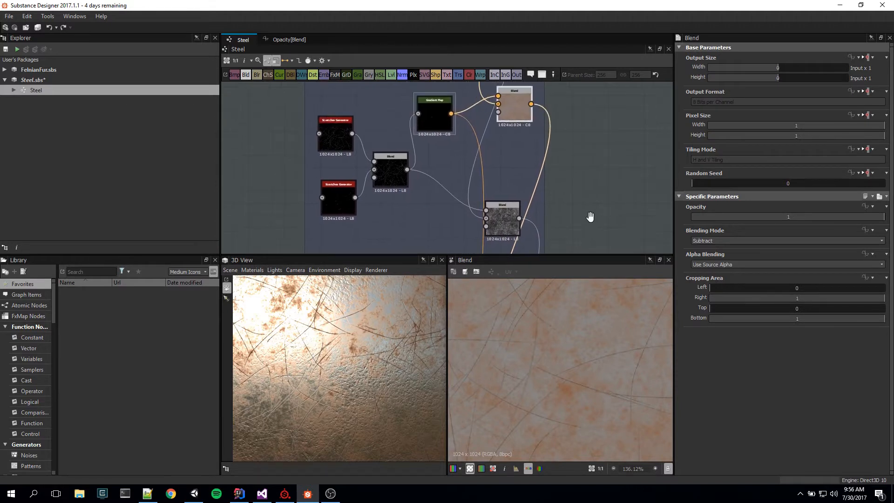
pyautogui.click(499, 217)
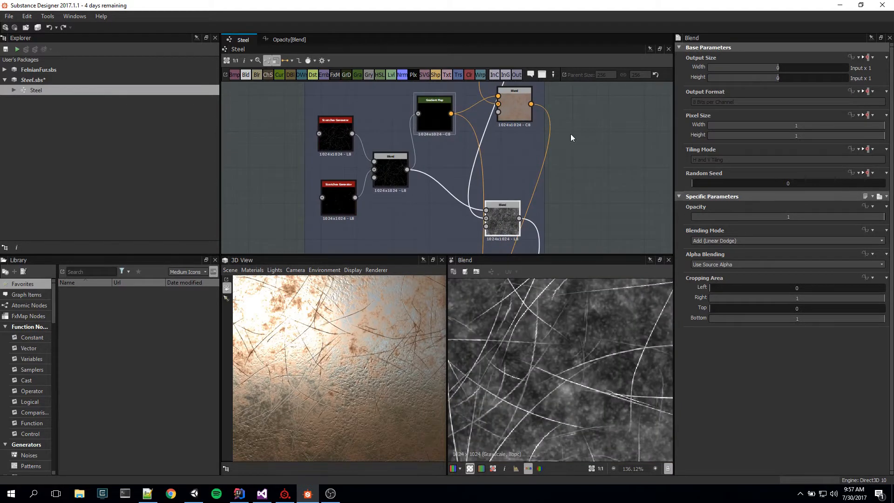
pyautogui.moveTo(571, 133); pyautogui.dragTo(566, 253, button='middle')
pyautogui.moveTo(559, 163); pyautogui.dragTo(560, 227, button='middle')
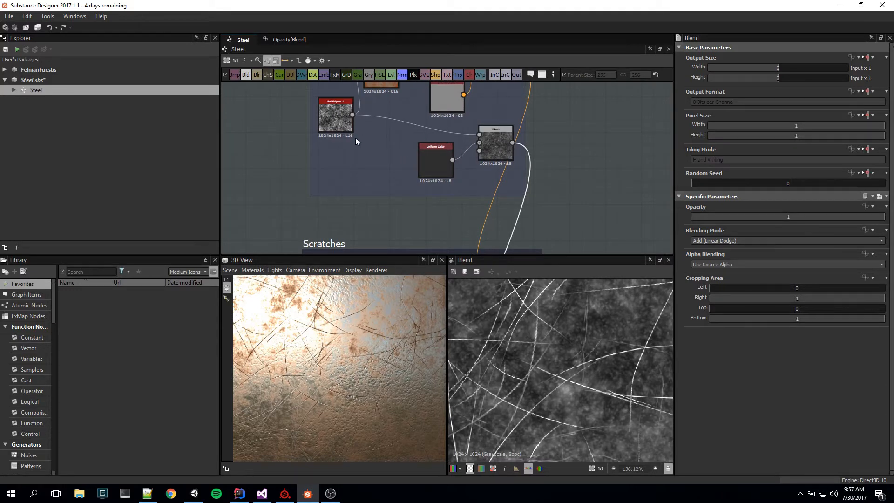
pyautogui.moveTo(593, 193); pyautogui.dragTo(591, 225, button='middle')
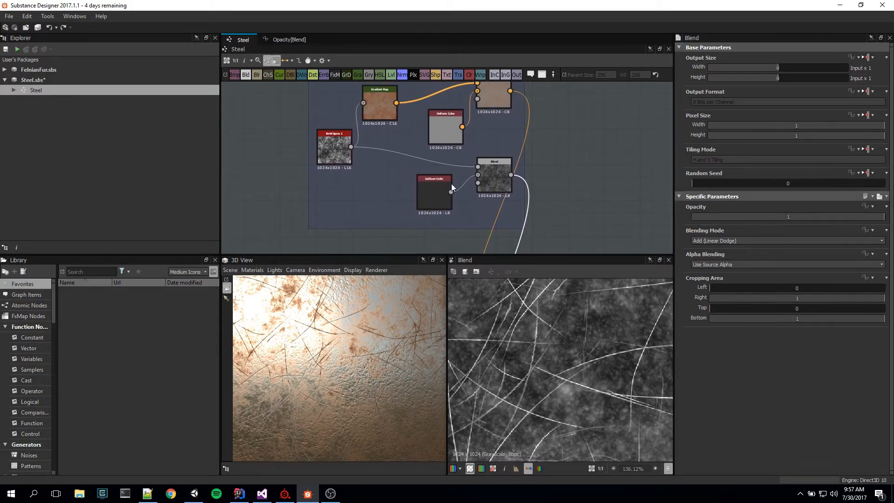
# Step: Follow the grayscale chain from the Rust frame through the Scratches and Pitting frames, and preview the Roughness output
pyautogui.moveTo(587, 243); pyautogui.dragTo(581, 92, button='middle')
pyautogui.moveTo(590, 222); pyautogui.dragTo(581, 90, button='middle')
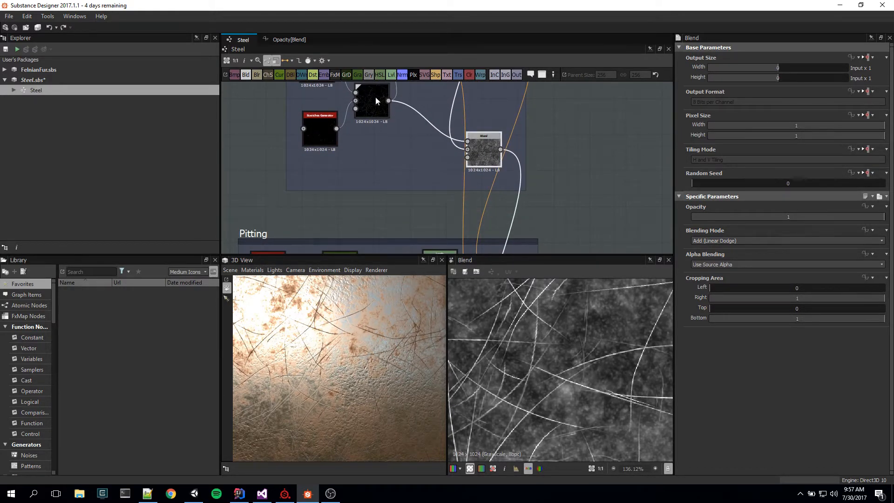
pyautogui.moveTo(376, 100); pyautogui.dragTo(394, 140, button='middle')
pyautogui.moveTo(539, 152)
pyautogui.mouseDown(button='middle')
pyautogui.moveTo(509, 228)
pyautogui.moveTo(497, 171)
pyautogui.mouseUp(button='middle')
pyautogui.moveTo(574, 215); pyautogui.dragTo(579, 100, button='middle')
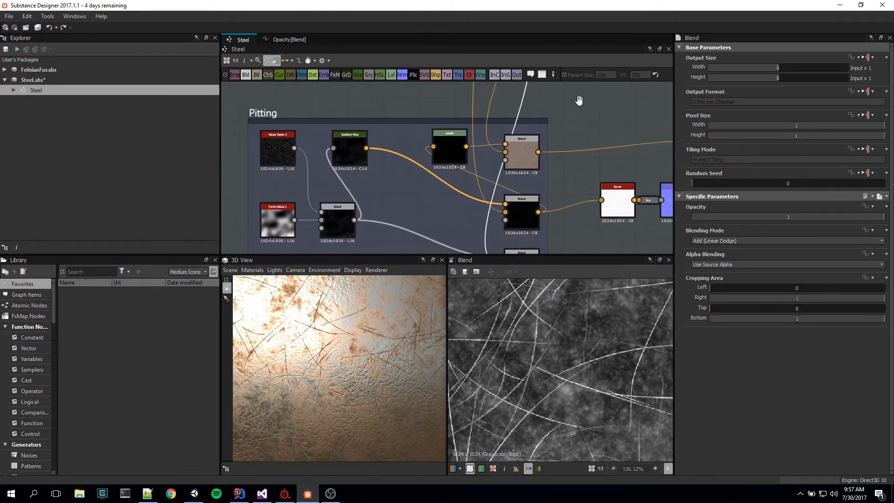
pyautogui.moveTo(579, 198); pyautogui.dragTo(574, 73, button='middle')
pyautogui.moveTo(571, 165); pyautogui.dragTo(336, 197, button='middle')
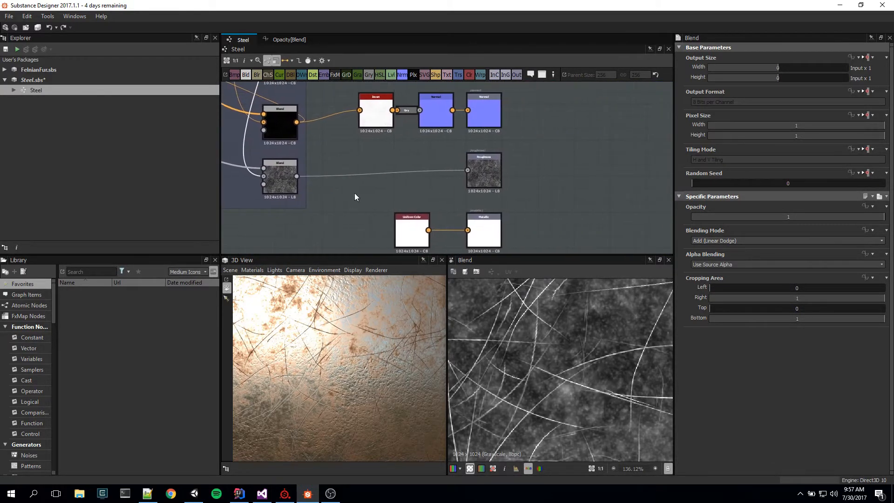
pyautogui.doubleClick(496, 165)
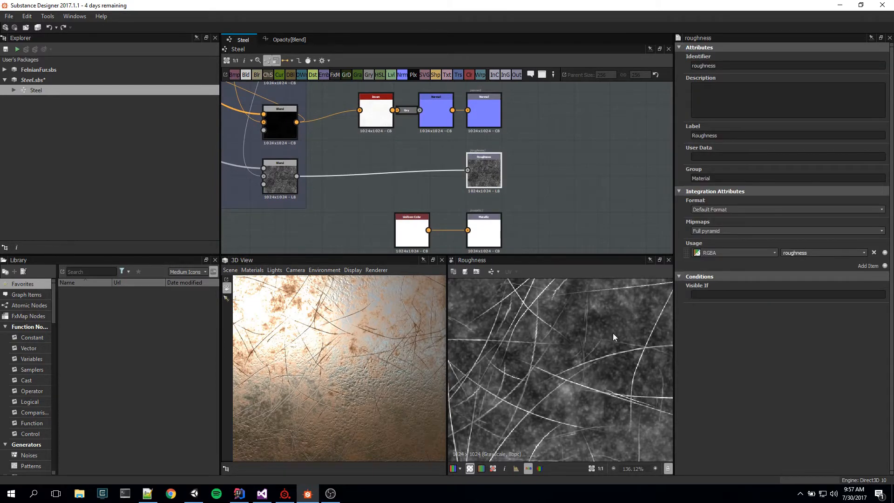
# Step: Examine the bright scratch lines and mottled background of the Roughness map both up close and as a whole
pyautogui.scroll(-5, 612, 339)
pyautogui.scroll(1, 606, 380)
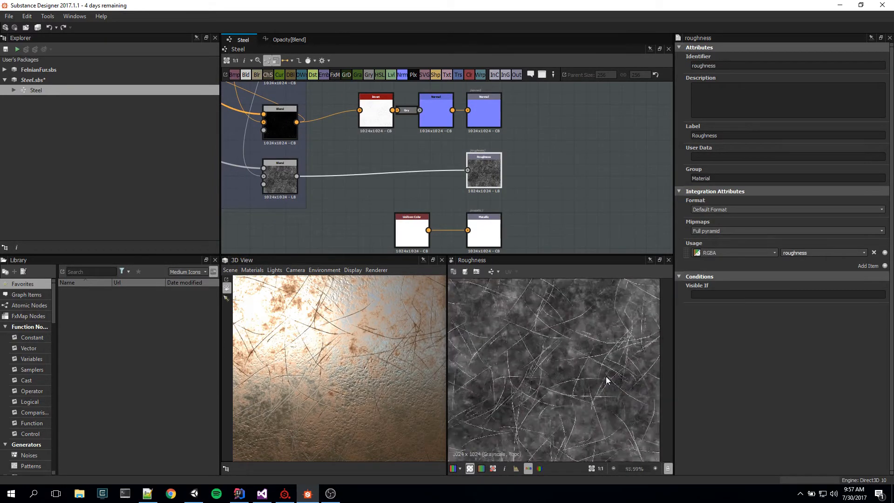
pyautogui.scroll(1, 607, 379)
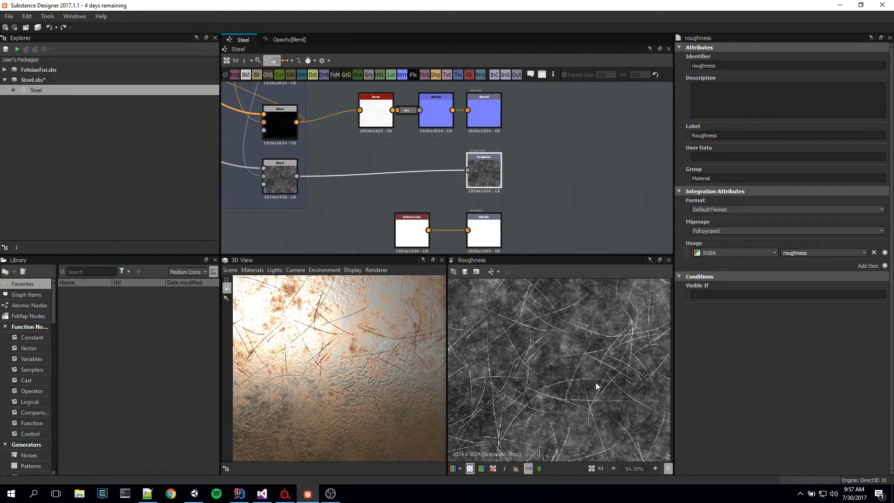
pyautogui.scroll(5, 606, 381)
pyautogui.scroll(1, 633, 352)
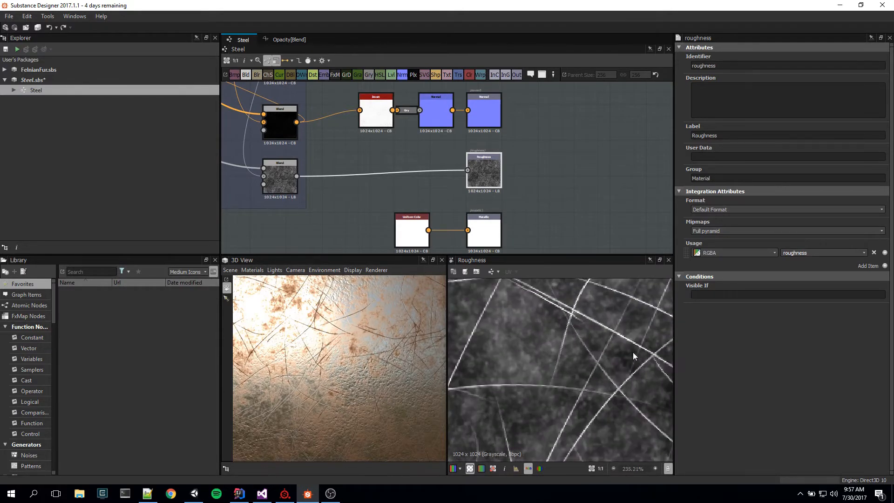
pyautogui.scroll(-2, 610, 359)
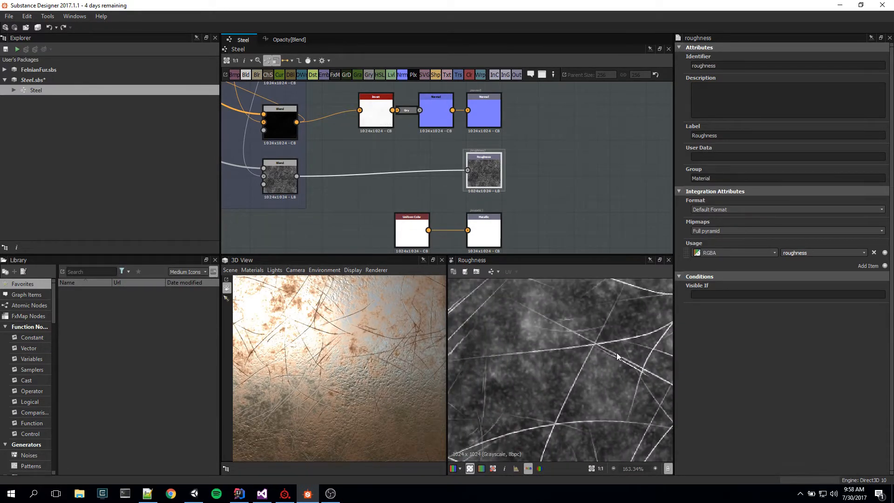
pyautogui.scroll(-1, 594, 376)
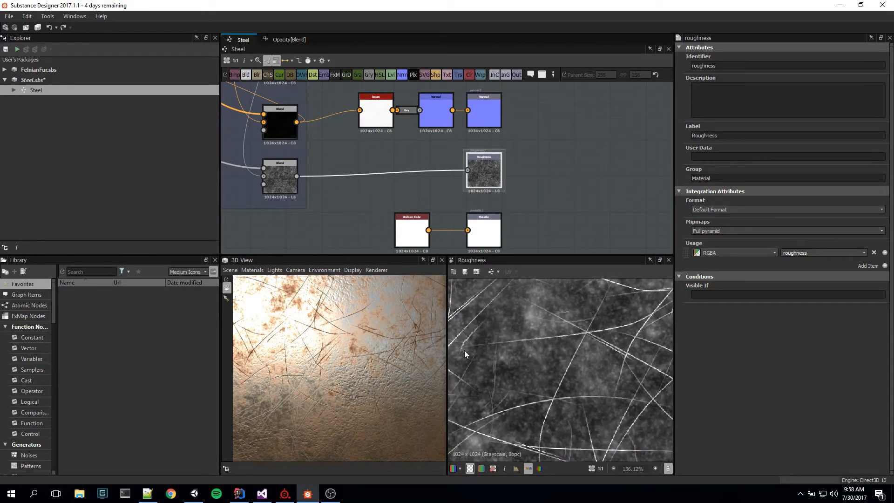
pyautogui.scroll(-3, 590, 362)
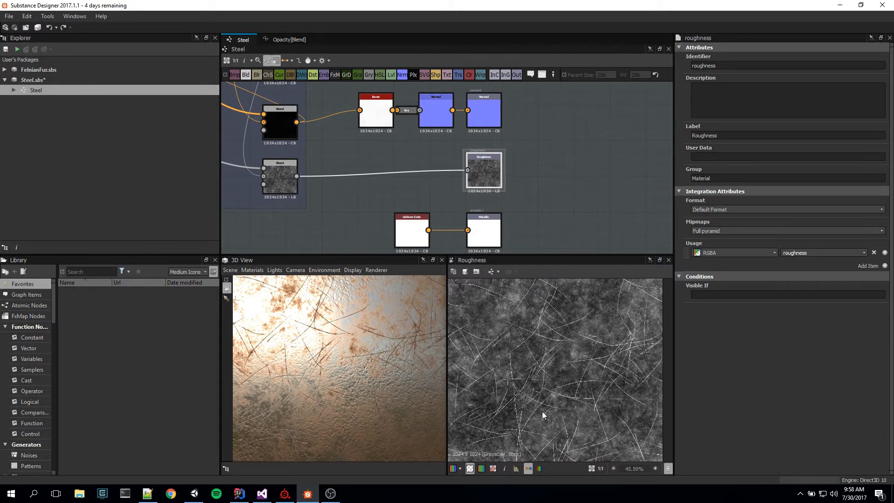
pyautogui.moveTo(584, 346); pyautogui.dragTo(574, 330, button='middle')
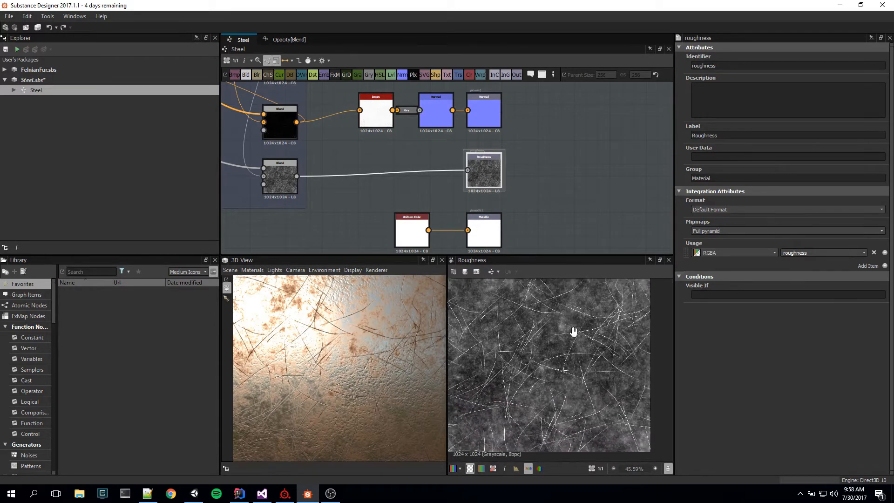
# Step: Trace the roughness chain from the Rust frame's grayscale Blend down to the Scratches frame's Add (Linear Dodge) Blend and preview that Blend
pyautogui.moveTo(320, 138); pyautogui.dragTo(516, 247, button='middle')
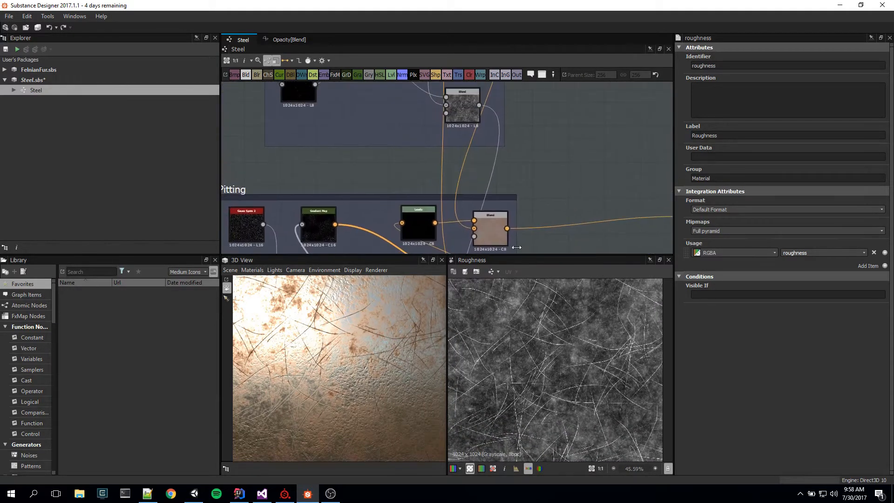
pyautogui.moveTo(519, 147); pyautogui.dragTo(556, 331, button='middle')
pyautogui.moveTo(539, 162); pyautogui.dragTo(547, 311, button='middle')
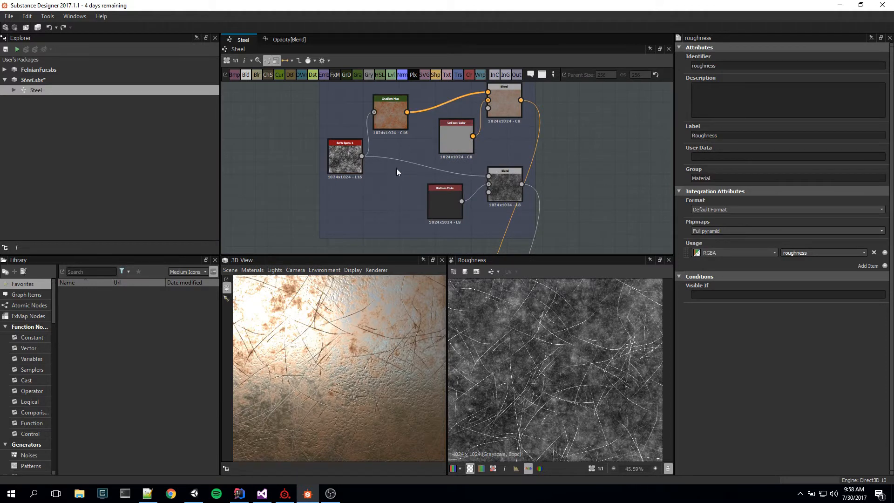
pyautogui.moveTo(528, 147)
pyautogui.mouseDown(button='middle')
pyautogui.moveTo(535, 185)
pyautogui.moveTo(496, 120)
pyautogui.mouseUp(button='middle')
pyautogui.moveTo(515, 179); pyautogui.dragTo(497, 48, button='middle')
pyautogui.moveTo(521, 209); pyautogui.dragTo(527, 139, button='middle')
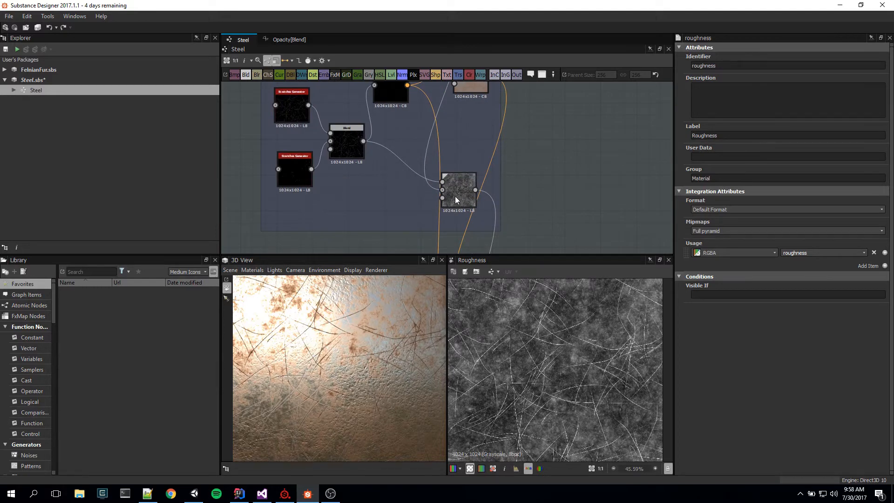
pyautogui.click(455, 199)
# Step: Bring the Pitting frame into view and inspect the pitted surface of the steel in the 3D preview from near and far
pyautogui.moveTo(574, 208)
pyautogui.mouseDown(button='middle')
pyautogui.moveTo(574, 128)
pyautogui.moveTo(597, 297)
pyautogui.moveTo(621, 86)
pyautogui.mouseUp(button='middle')
pyautogui.scroll(-1, 585, 176)
pyautogui.moveTo(568, 160); pyautogui.dragTo(599, 168, button='middle')
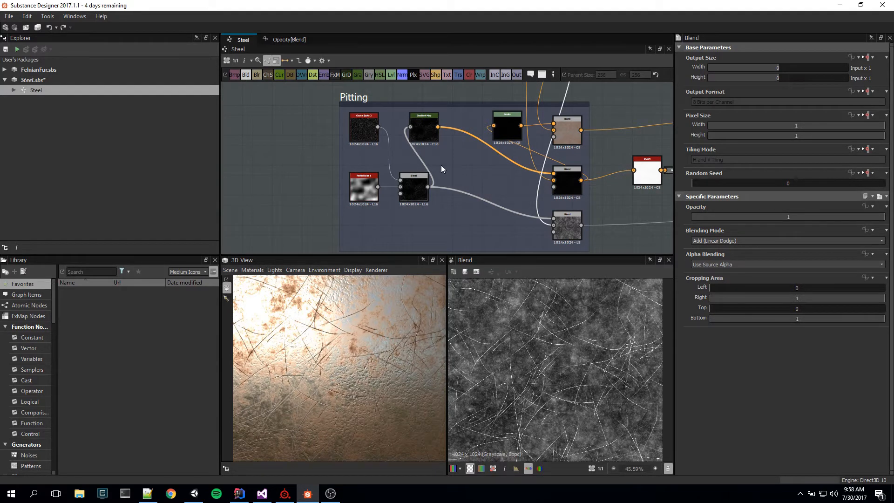
pyautogui.scroll(-3, 390, 405)
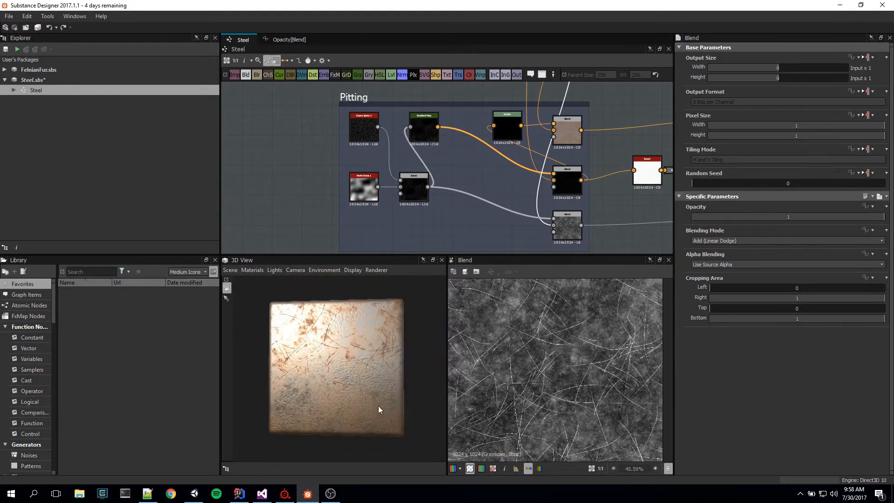
pyautogui.scroll(5, 377, 405)
pyautogui.moveTo(390, 406)
pyautogui.mouseDown()
pyautogui.moveTo(377, 398)
pyautogui.moveTo(394, 416)
pyautogui.moveTo(413, 406)
pyautogui.moveTo(392, 409)
pyautogui.moveTo(392, 397)
pyautogui.mouseUp()
pyautogui.scroll(-3, 392, 397)
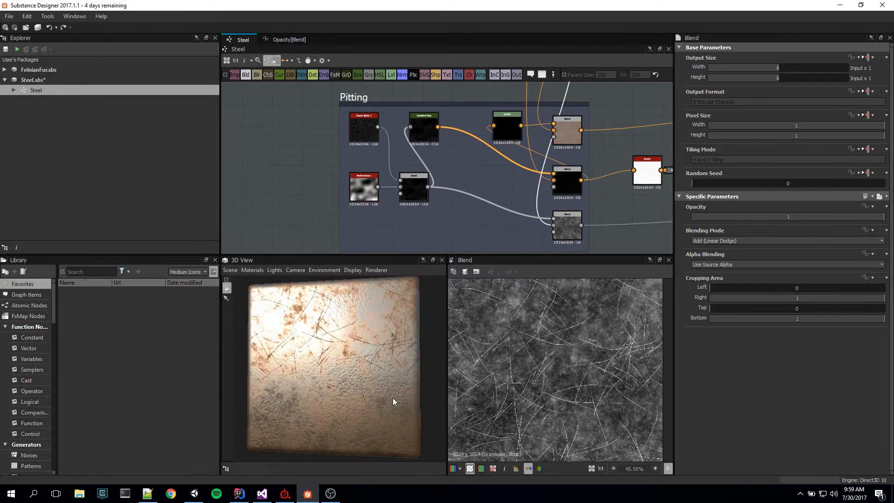
pyautogui.scroll(3, 392, 397)
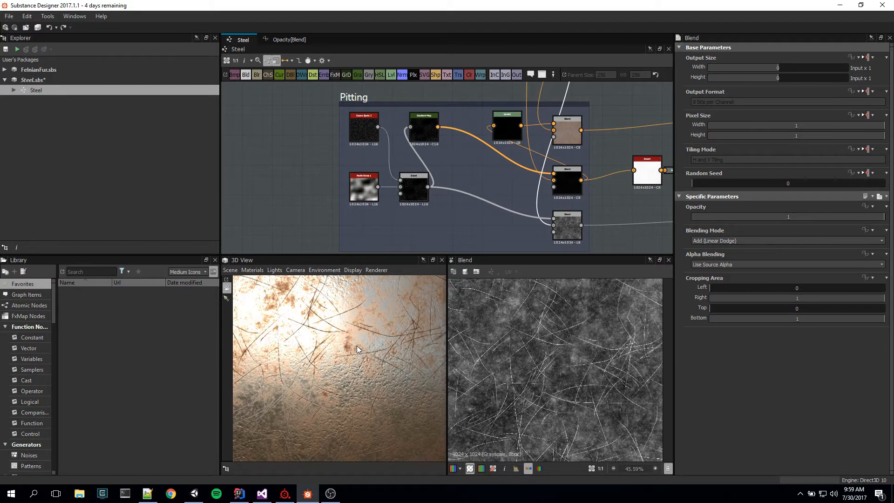
pyautogui.moveTo(352, 345); pyautogui.dragTo(368, 376, button='right')
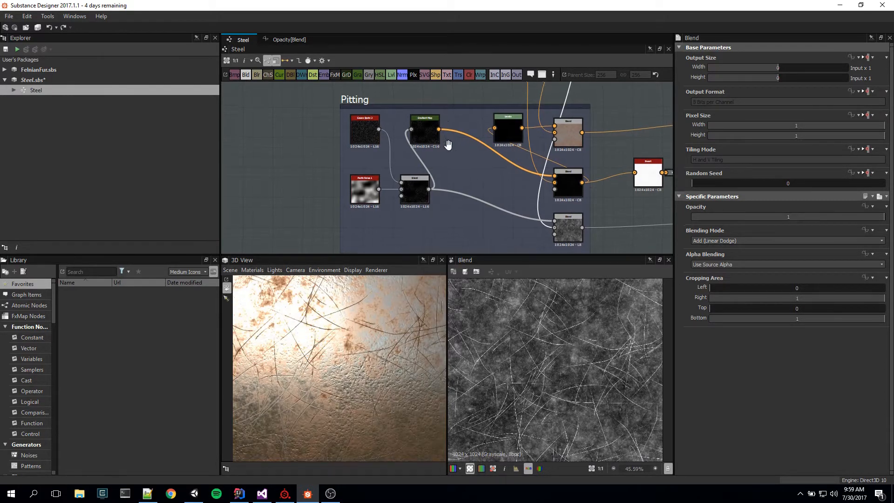
# Step: Preview the Pitting frame's Gaussian Spots 2 node and examine its spot pattern up close
pyautogui.moveTo(448, 143); pyautogui.dragTo(458, 154, button='middle')
pyautogui.doubleClick(367, 141)
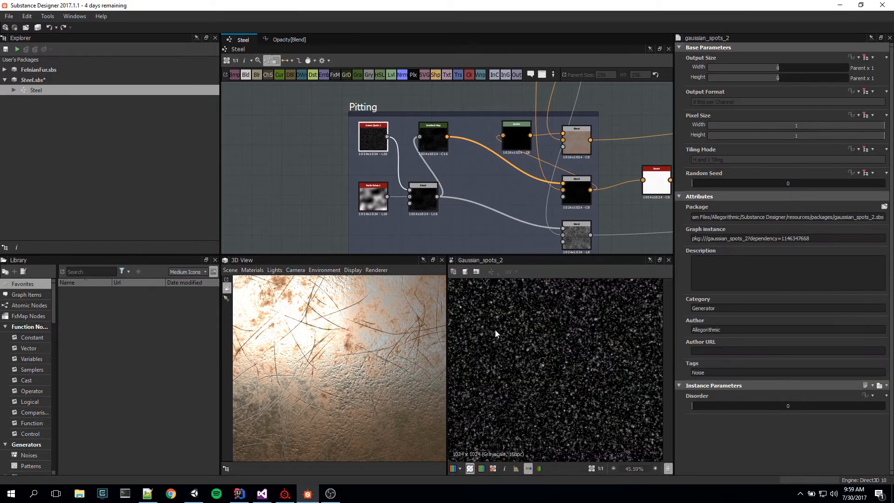
pyautogui.scroll(2, 582, 402)
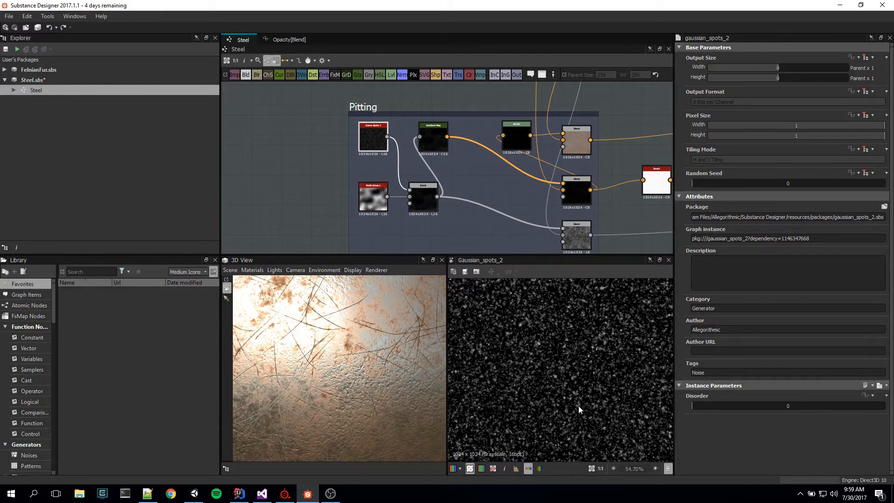
pyautogui.scroll(2, 578, 406)
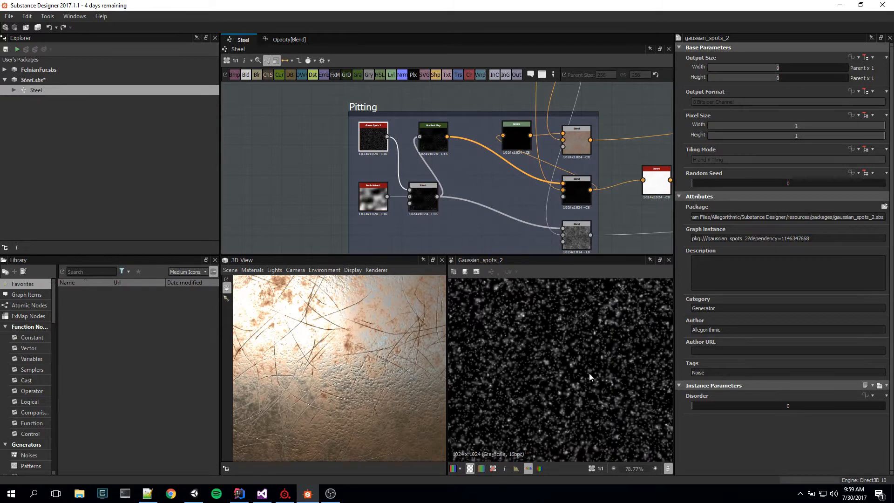
# Step: Magnify the Gaussian Spots 2 texture to inspect its individual spots, and return to a view of the whole map
pyautogui.scroll(2, 584, 336)
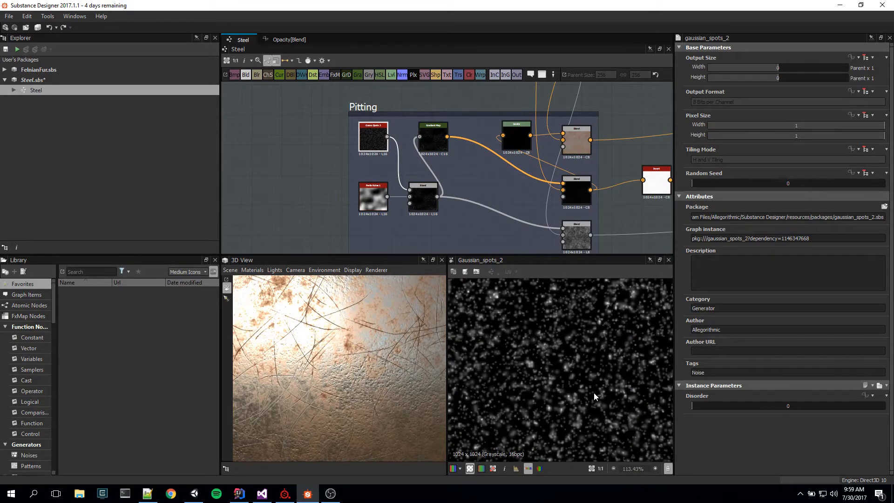
pyautogui.scroll(3, 599, 398)
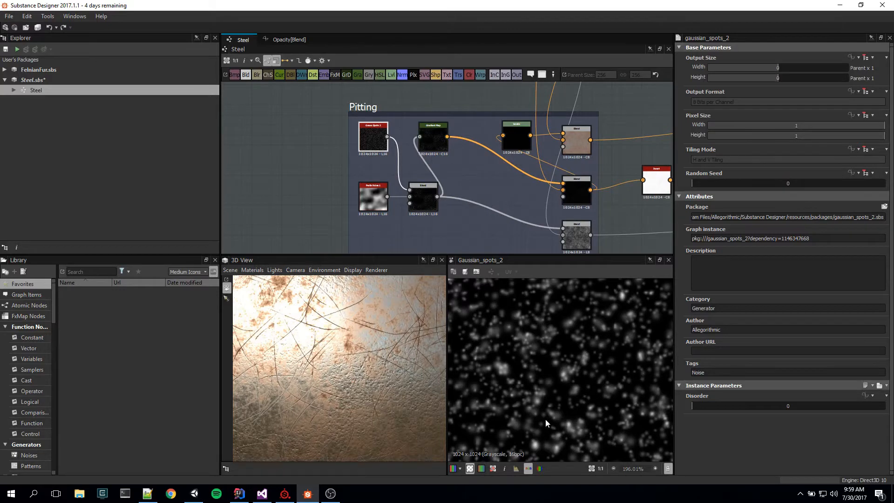
pyautogui.scroll(-9, 573, 440)
pyautogui.scroll(12, 577, 434)
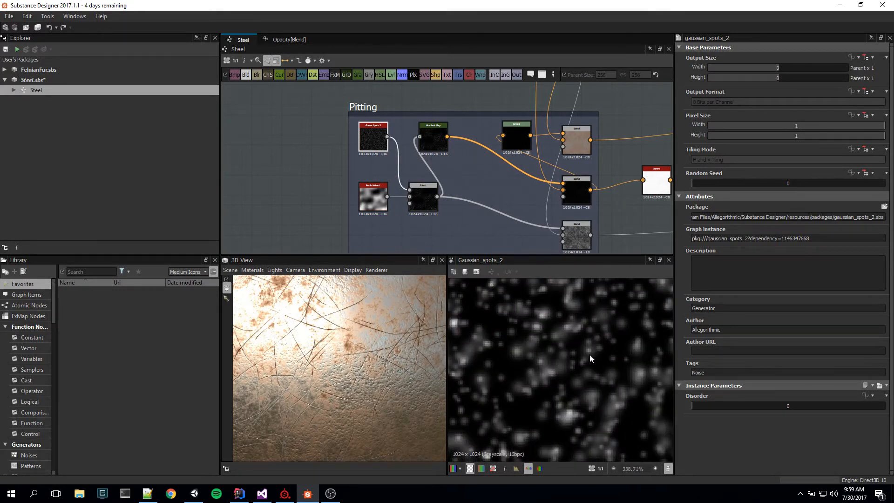
pyautogui.moveTo(599, 313); pyautogui.dragTo(452, 400, button='middle')
pyautogui.scroll(-8, 553, 414)
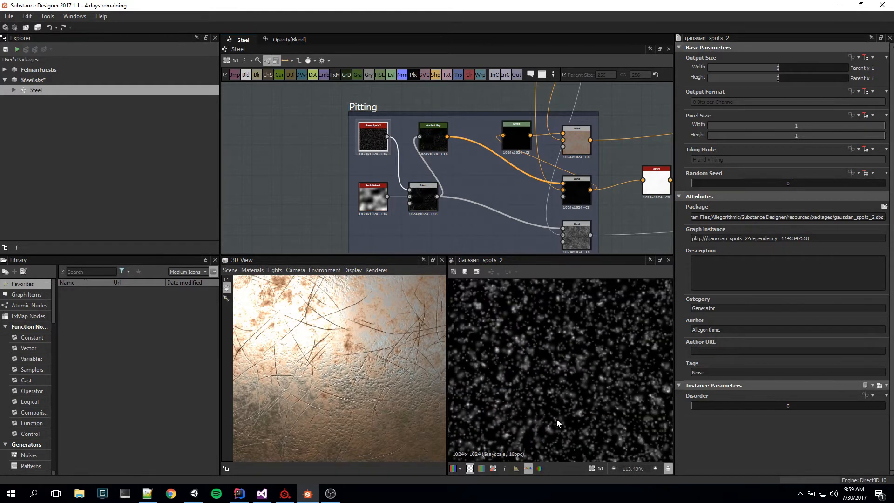
pyautogui.scroll(-3, 555, 422)
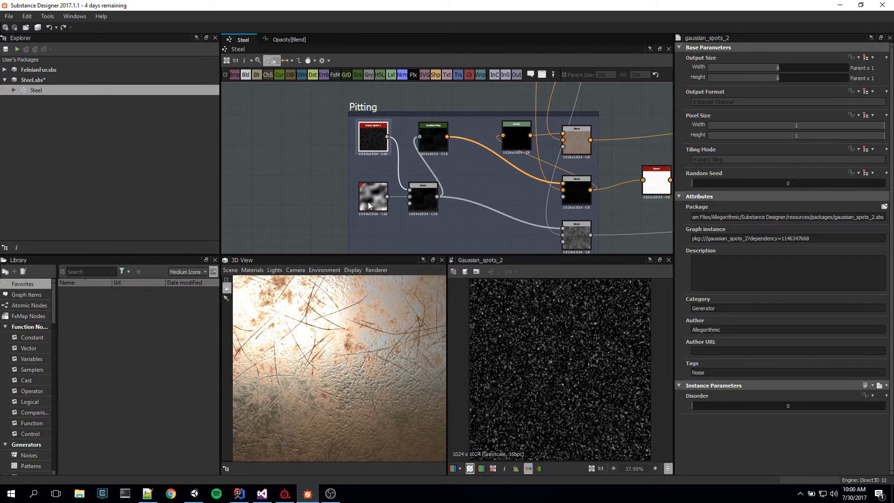
# Step: Preview the Perlin Noise 1 node and its Multiply Blend with Gaussian Spots 2, comparing that Blend with the Gradient Map
pyautogui.moveTo(368, 202); pyautogui.dragTo(371, 205)
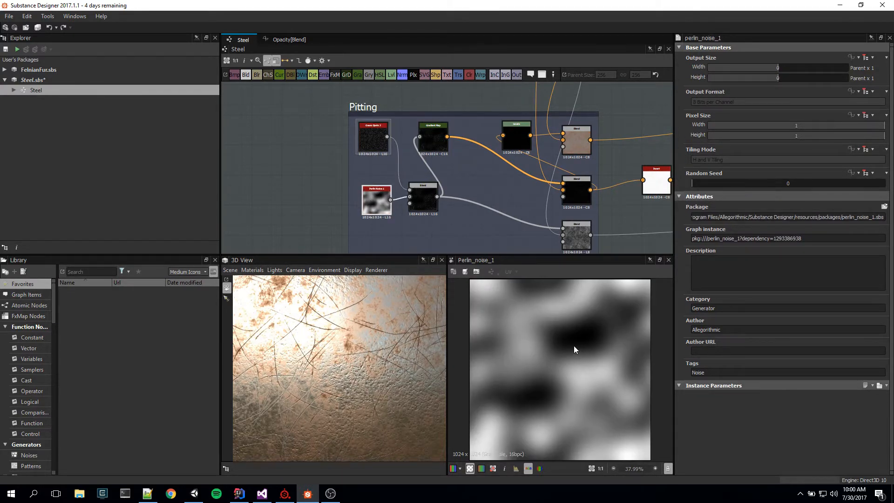
pyautogui.click(424, 197)
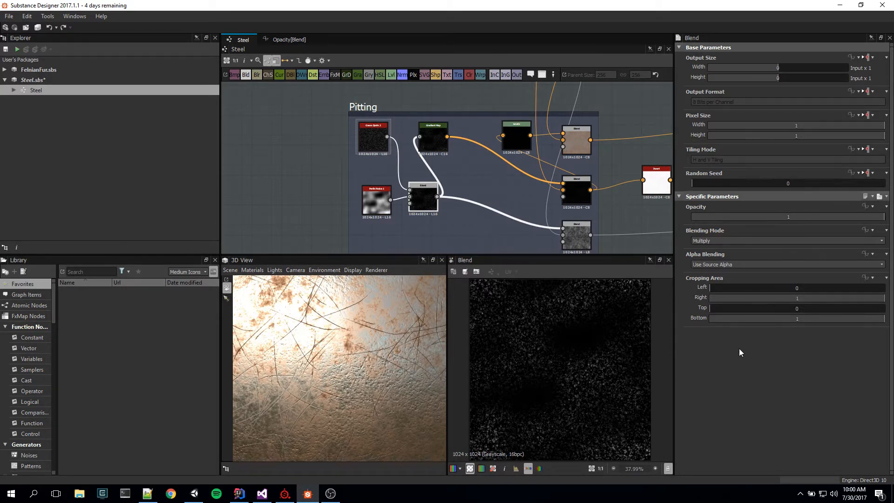
pyautogui.click(430, 138)
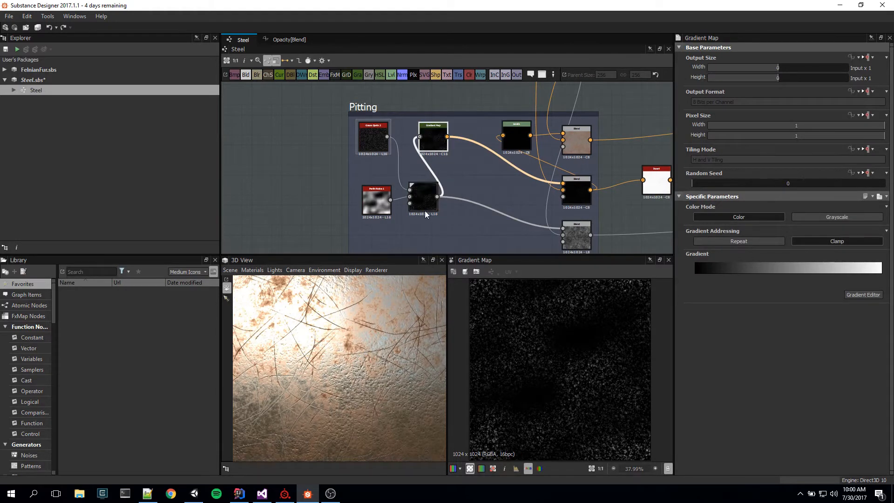
pyautogui.click(424, 209)
pyautogui.click(429, 130)
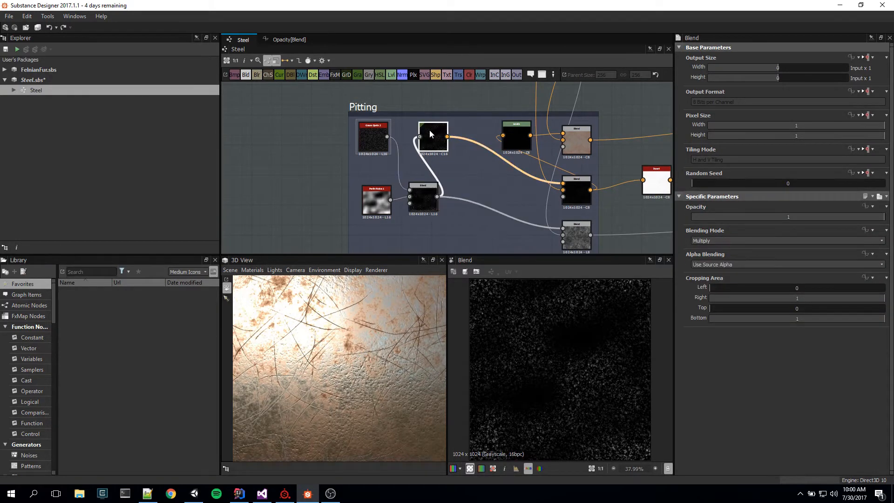
pyautogui.click(429, 200)
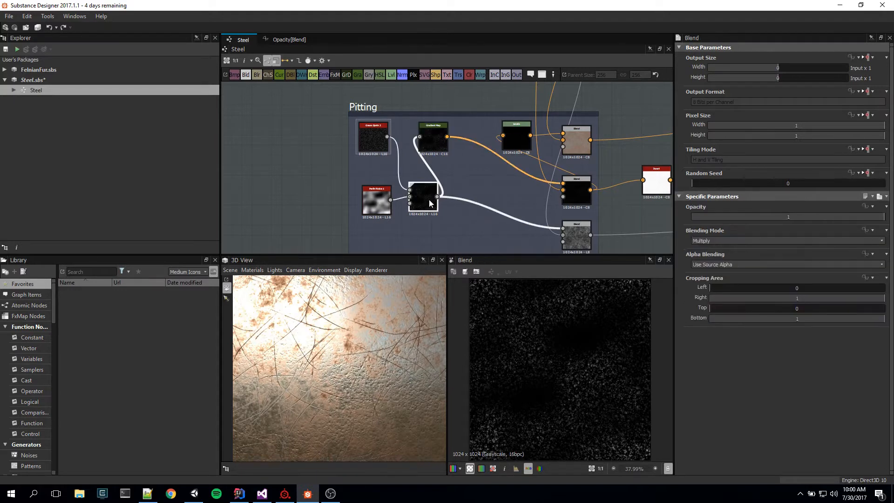
pyautogui.click(433, 141)
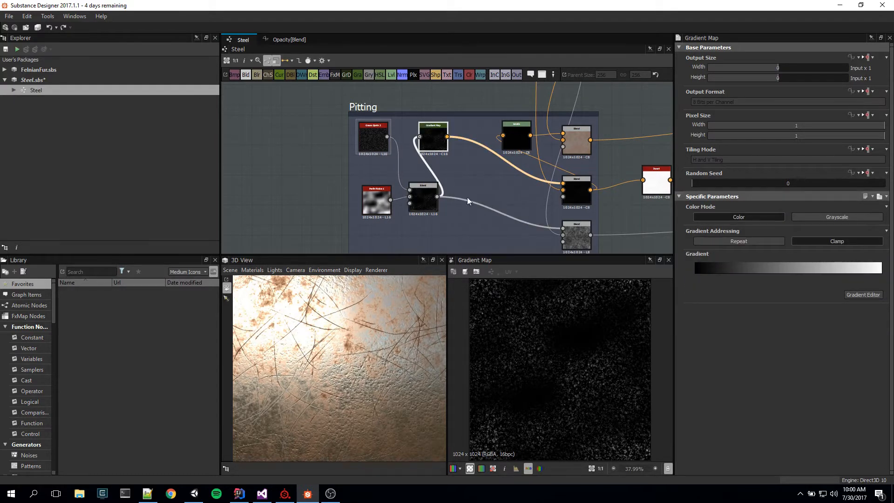
# Step: Preview the Pitting frame's Max (Lighten) Blend and trace its connections to the Scratches frame's Gradient Map and the normal output chain
pyautogui.moveTo(525, 202); pyautogui.dragTo(434, 180, button='middle')
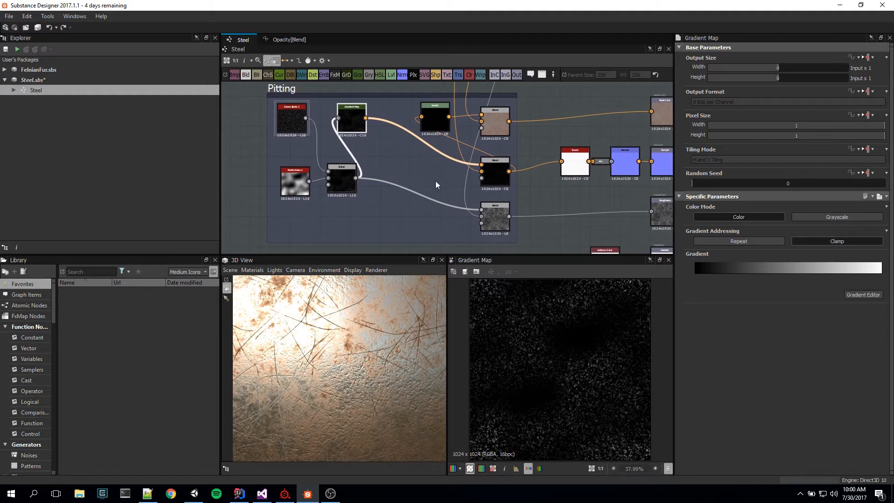
pyautogui.click(495, 176)
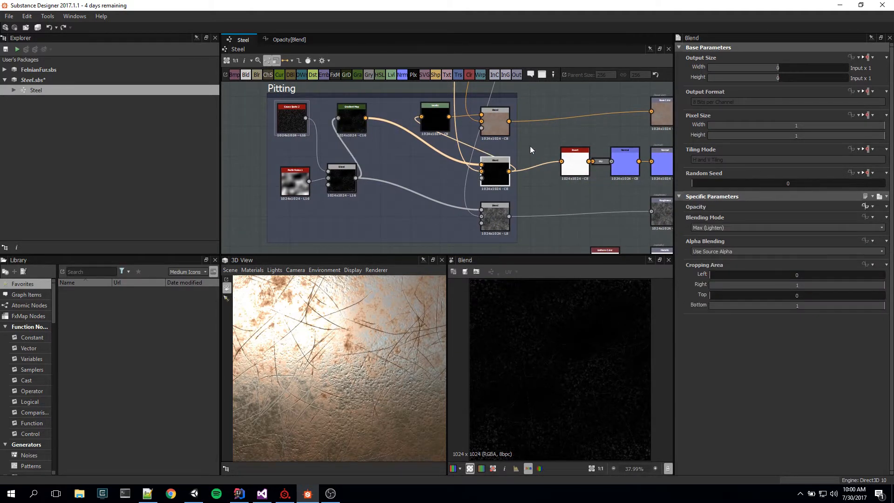
pyautogui.moveTo(529, 146); pyautogui.dragTo(544, 360, button='middle')
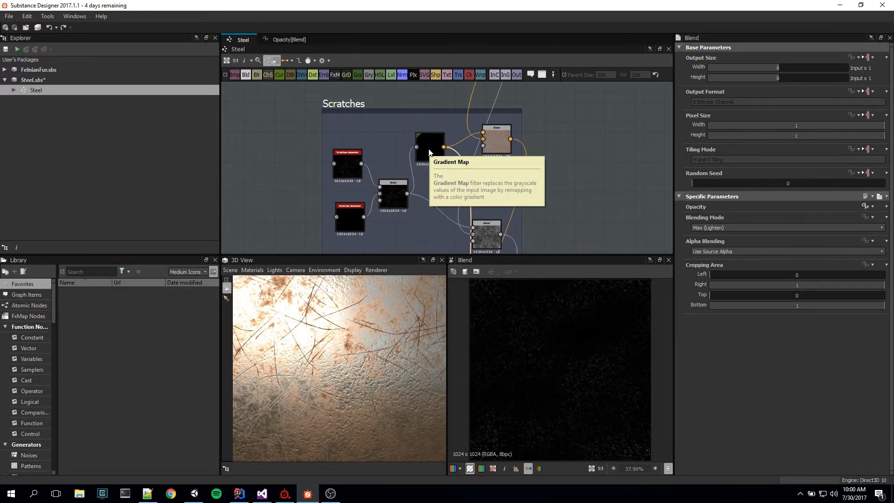
pyautogui.moveTo(569, 211); pyautogui.dragTo(542, 47, button='middle')
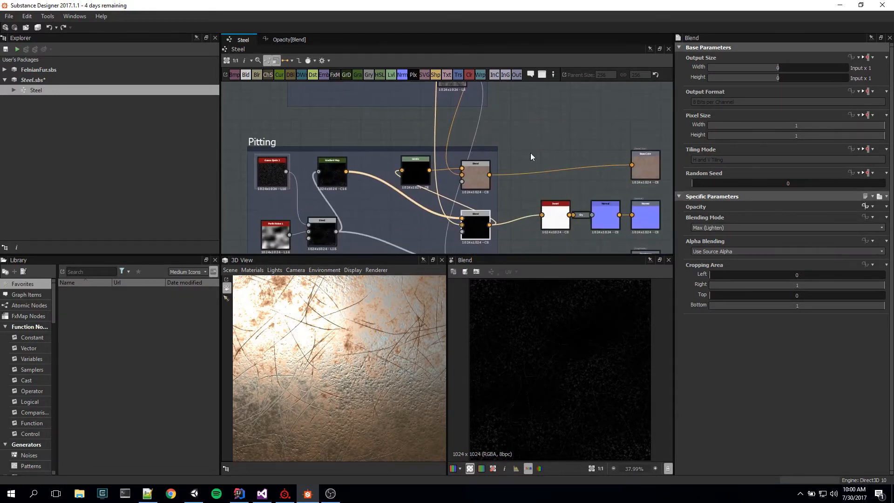
pyautogui.moveTo(541, 206); pyautogui.dragTo(533, 161, button='middle')
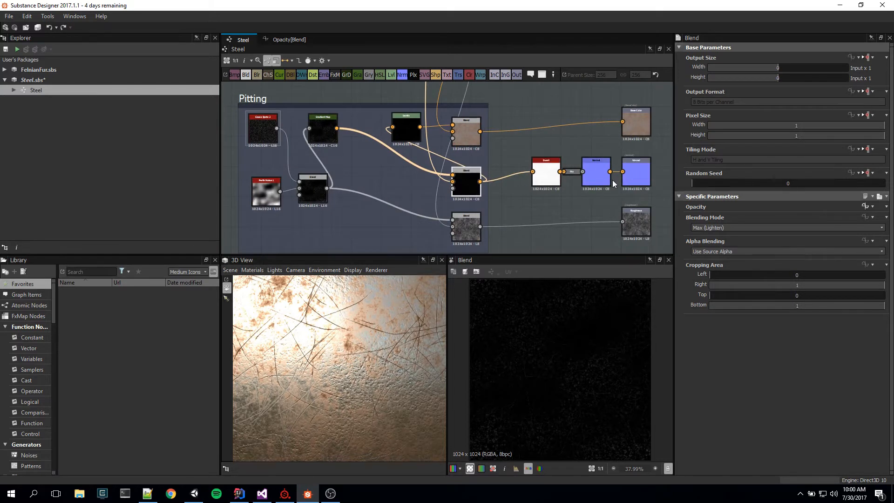
# Step: Preview the Pitting frame's Levels node and the Subtract Blend it feeds, examining the resulting color map up close
pyautogui.moveTo(478, 149); pyautogui.dragTo(534, 171, button='middle')
pyautogui.click(462, 152)
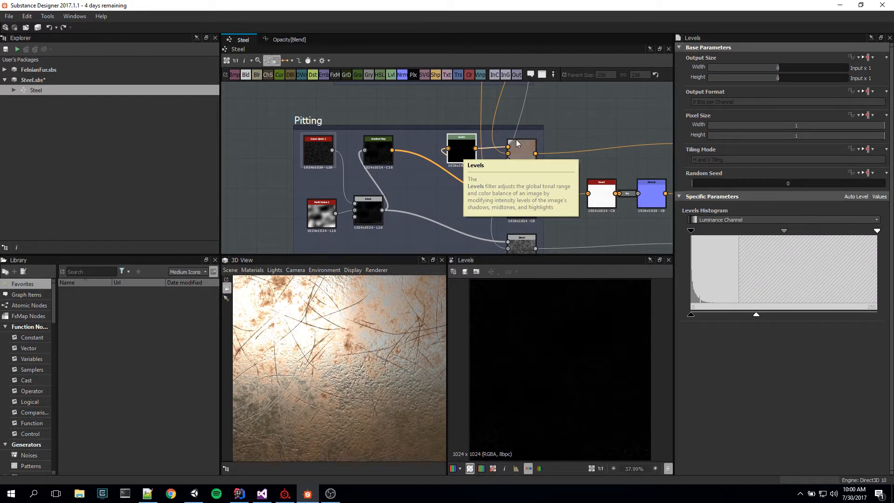
pyautogui.click(521, 154)
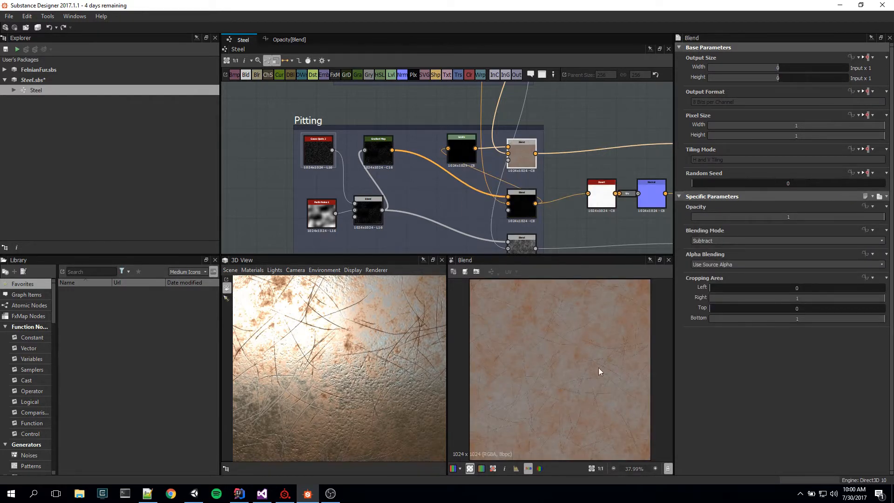
pyautogui.scroll(5, 599, 371)
# Step: Compare the color result of the Scratches frame's Subtract Blend with that of the Pitting frame's Subtract Blend
pyautogui.moveTo(560, 159); pyautogui.dragTo(563, 251, button='middle')
pyautogui.moveTo(577, 186); pyautogui.dragTo(572, 292, button='middle')
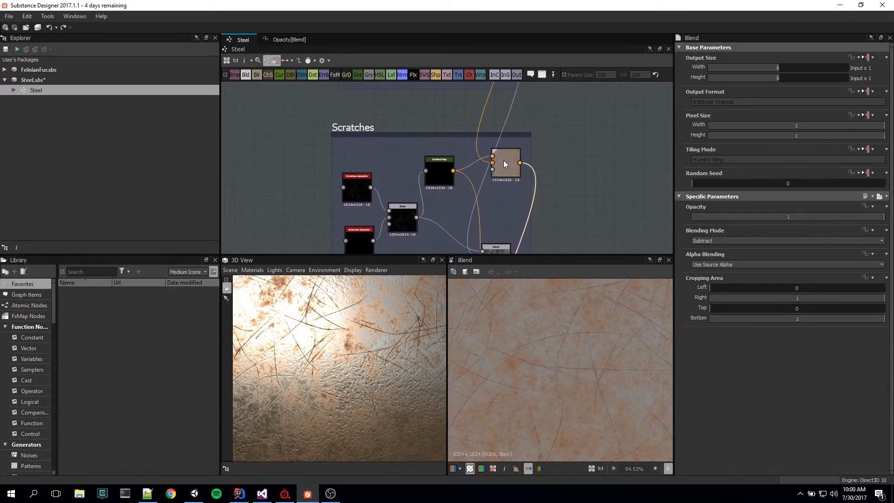
pyautogui.moveTo(503, 160); pyautogui.dragTo(506, 159)
pyautogui.moveTo(600, 385); pyautogui.dragTo(554, 312, button='middle')
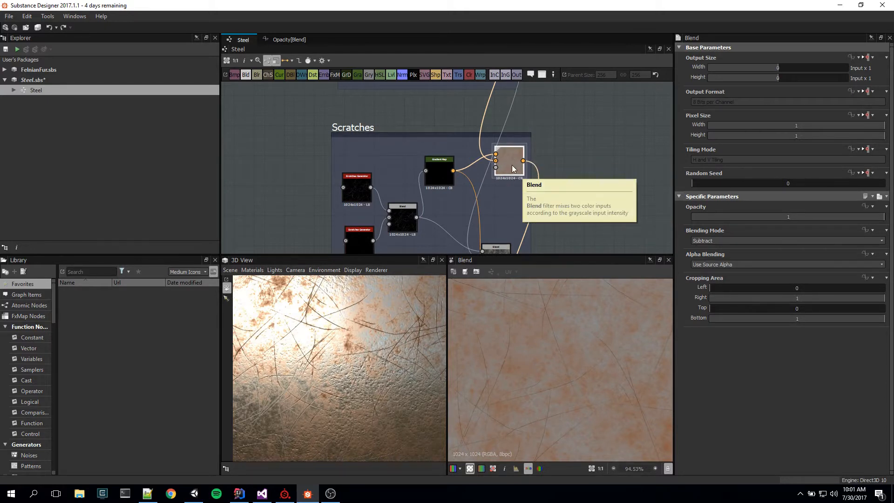
pyautogui.moveTo(626, 222); pyautogui.dragTo(606, 77, button='middle')
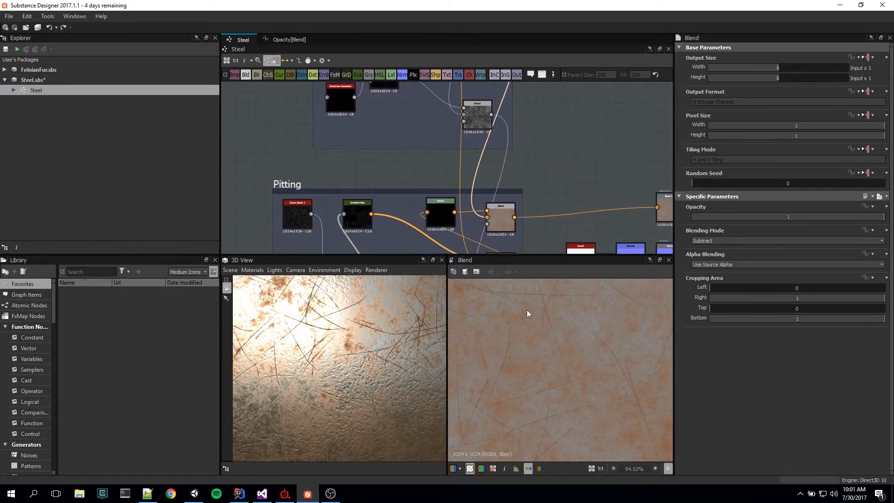
pyautogui.moveTo(563, 360); pyautogui.dragTo(500, 368, button='middle')
pyautogui.click(499, 217)
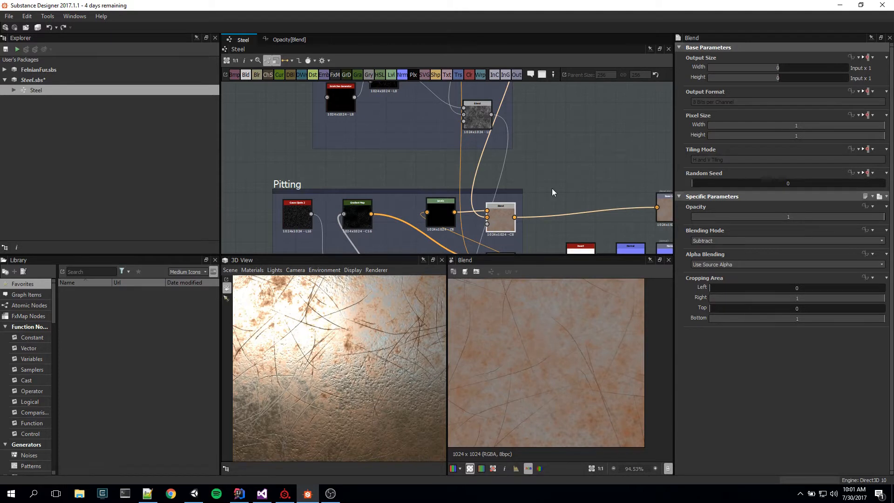
# Step: Preview the Scratches frame's Add (Linear Dodge) Blend and examine its grayscale scratch map
pyautogui.moveTo(555, 200); pyautogui.dragTo(537, 210, button='middle')
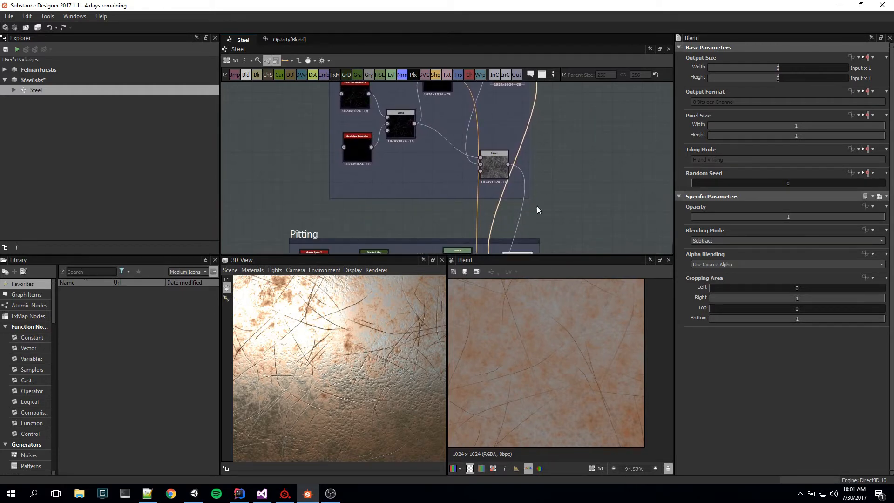
pyautogui.click(496, 166)
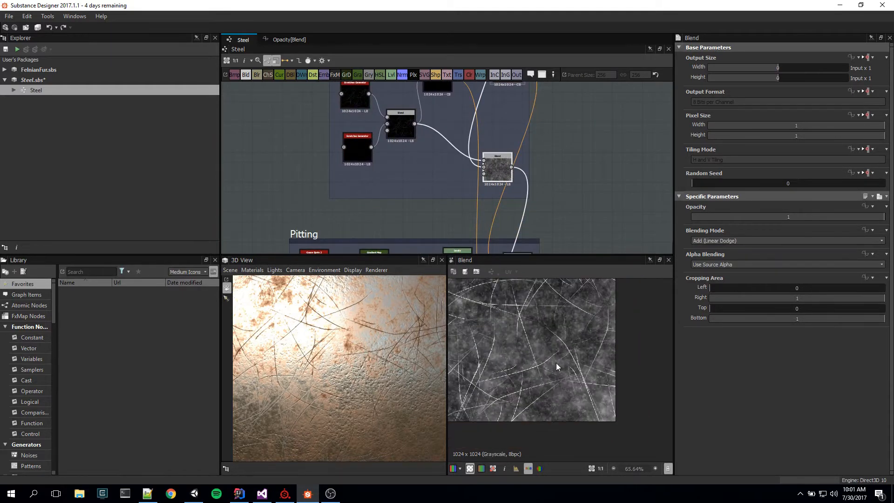
pyautogui.moveTo(526, 310); pyautogui.dragTo(607, 394, button='middle')
# Step: Preview the Pitting frame's Multiply Blend and the grayscale Max (Lighten) Blend feeding Roughness, examining the latter's fine spots up close
pyautogui.moveTo(546, 192); pyautogui.dragTo(549, 66, button='middle')
pyautogui.moveTo(579, 211)
pyautogui.mouseDown(button='middle')
pyautogui.moveTo(577, 177)
pyautogui.moveTo(579, 197)
pyautogui.mouseUp(button='middle')
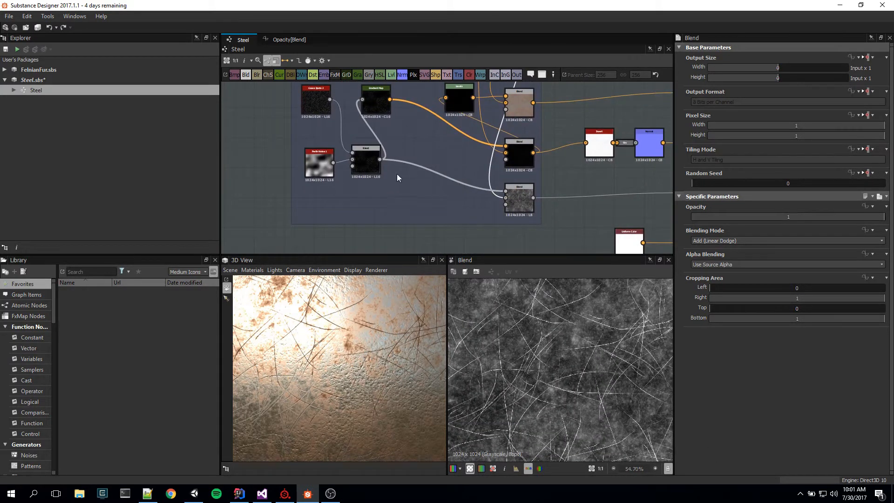
pyautogui.doubleClick(361, 158)
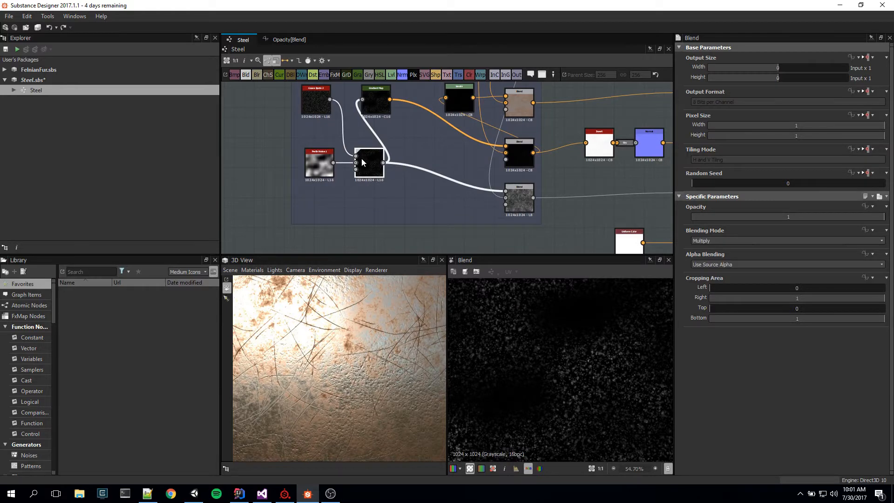
pyautogui.doubleClick(520, 200)
pyautogui.scroll(-3, 602, 378)
pyautogui.scroll(4, 586, 384)
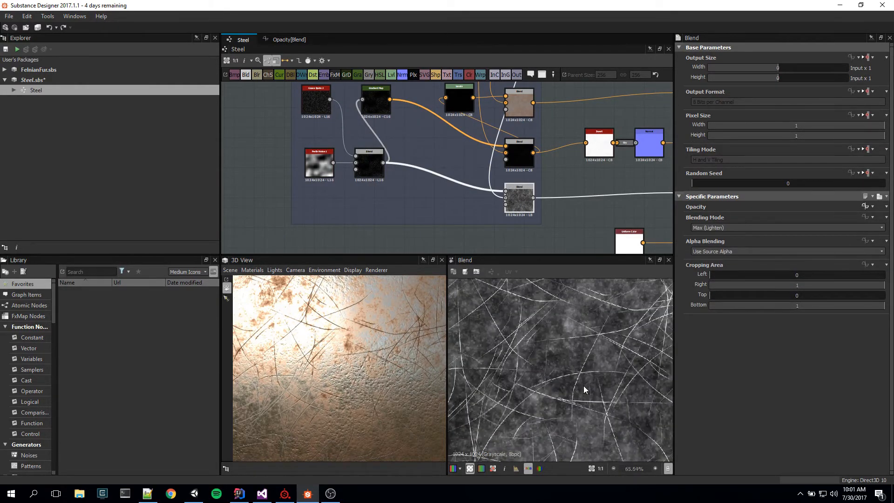
pyautogui.moveTo(614, 387); pyautogui.dragTo(624, 405, button='middle')
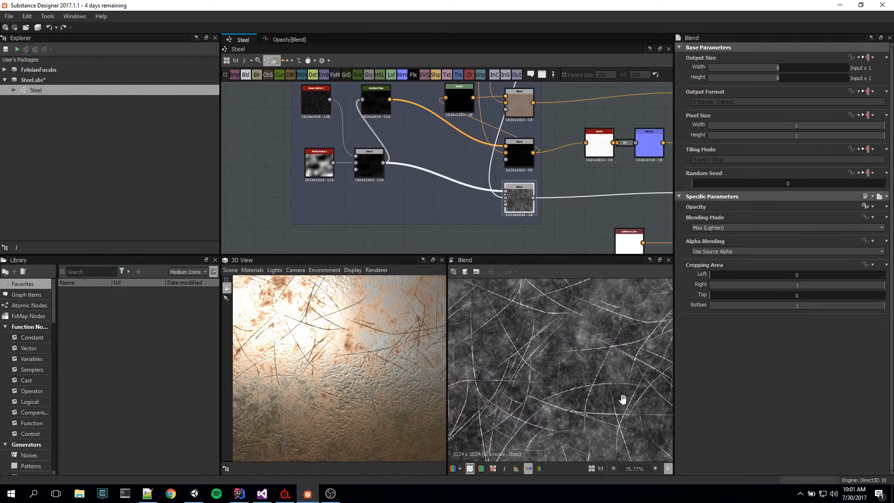
pyautogui.moveTo(567, 225); pyautogui.dragTo(460, 215, button='middle')
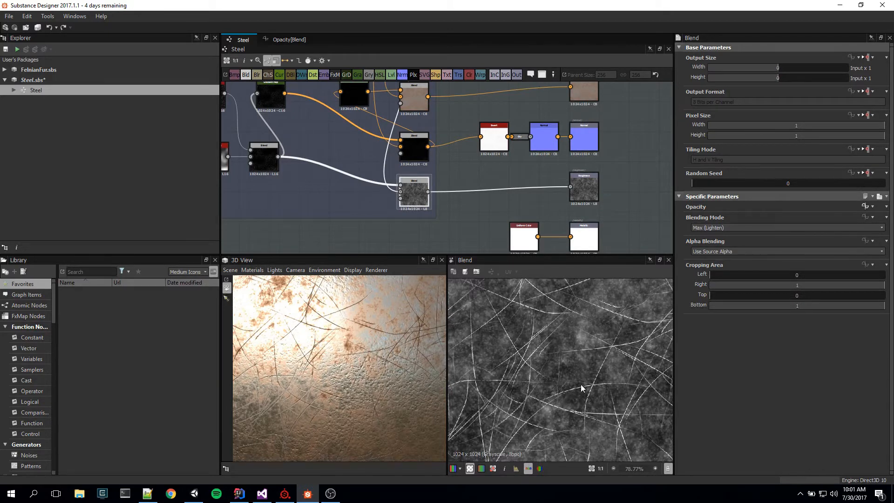
pyautogui.scroll(5, 568, 376)
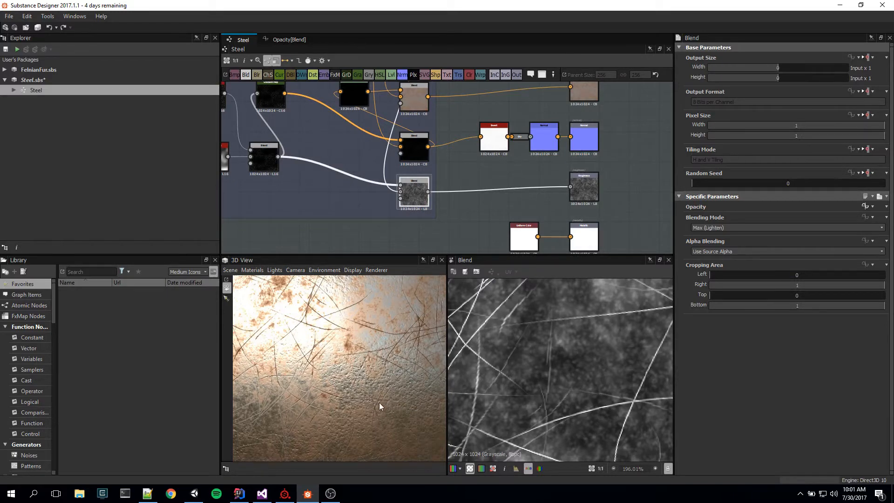
# Step: Inspect the pits and scratches on the steel in the 3D preview from near and far, with the normal chain in view
pyautogui.moveTo(393, 396); pyautogui.dragTo(367, 337, button='middle')
pyautogui.scroll(5, 401, 378)
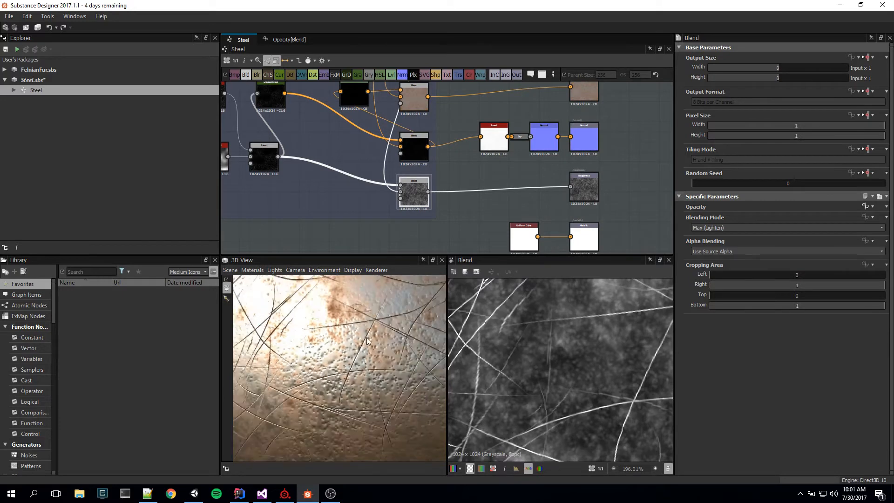
pyautogui.scroll(-4, 366, 341)
pyautogui.moveTo(488, 168); pyautogui.dragTo(519, 223, button='middle')
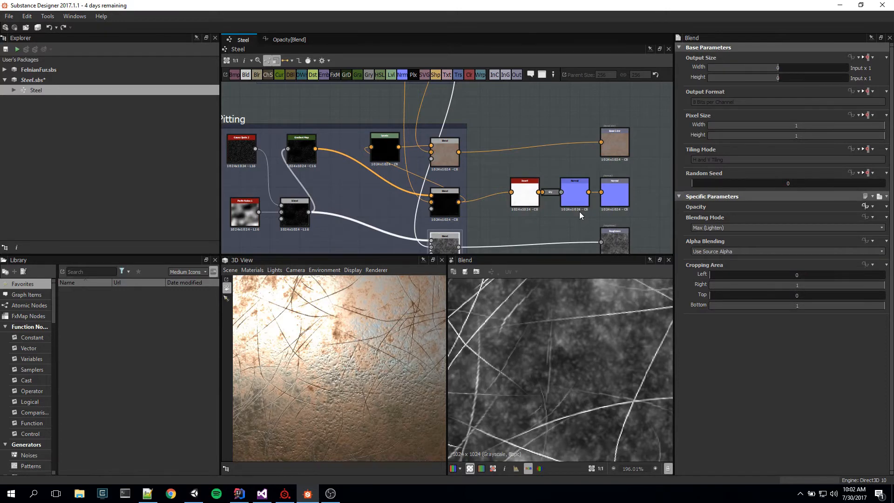
pyautogui.scroll(-5, 350, 355)
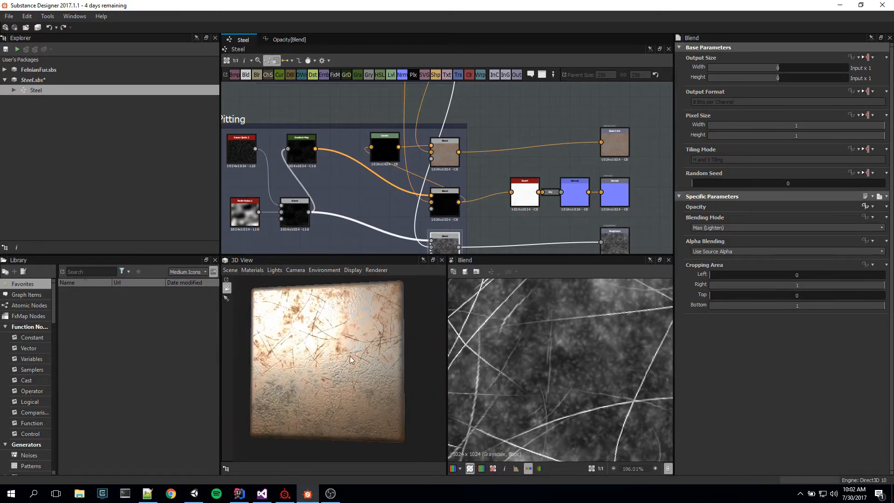
pyautogui.scroll(8, 359, 359)
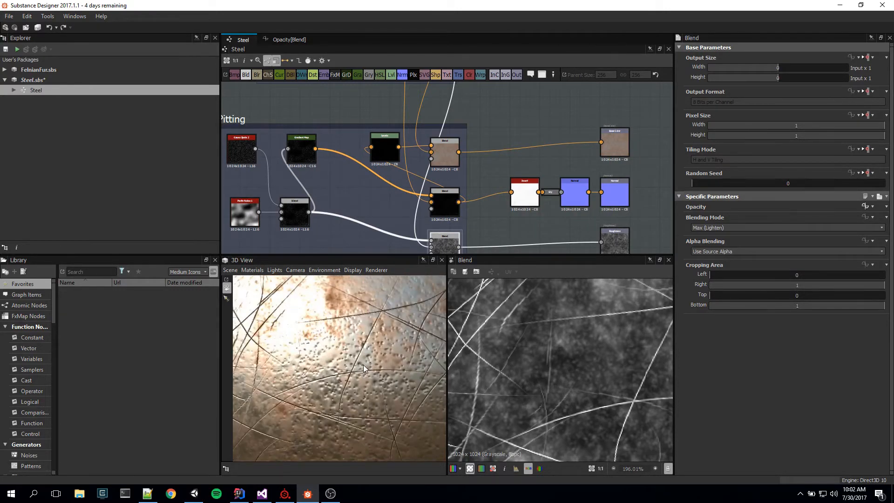
pyautogui.moveTo(361, 362)
pyautogui.mouseDown()
pyautogui.moveTo(376, 351)
pyautogui.moveTo(384, 356)
pyautogui.moveTo(370, 371)
pyautogui.moveTo(355, 367)
pyautogui.moveTo(359, 359)
pyautogui.moveTo(371, 367)
pyautogui.mouseUp()
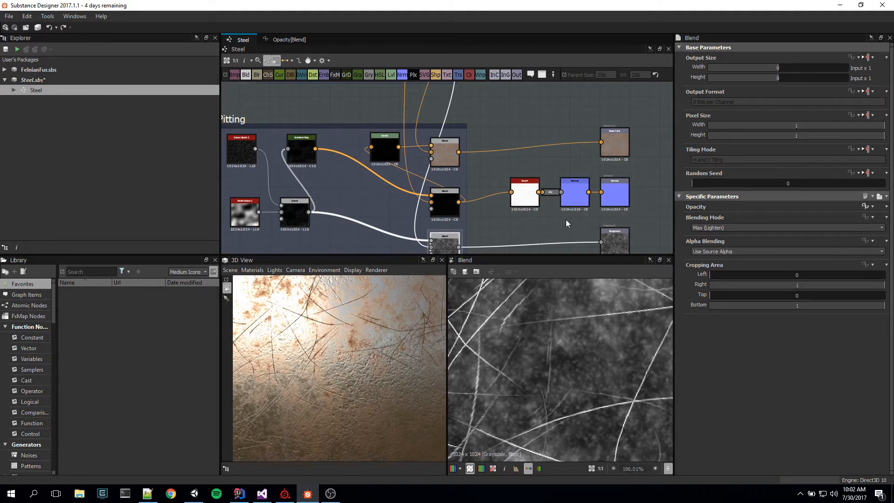
pyautogui.rightClick(647, 172)
pyautogui.moveTo(692, 176)
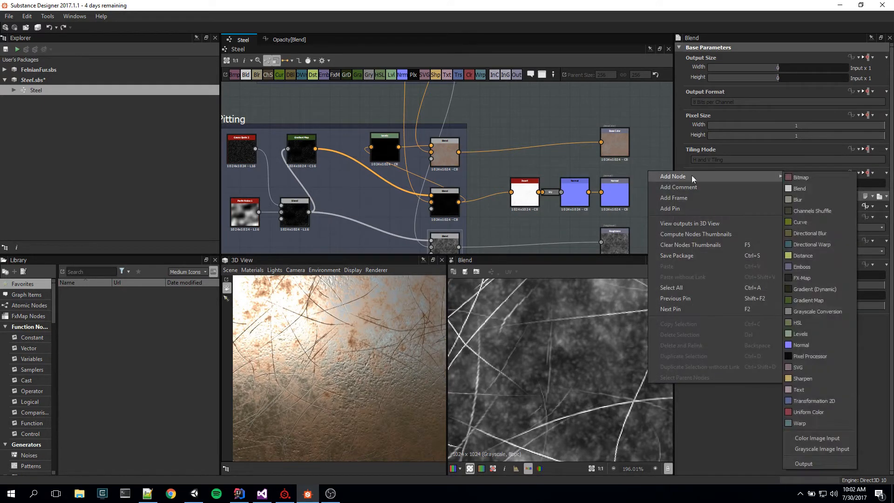
pyautogui.click(647, 125)
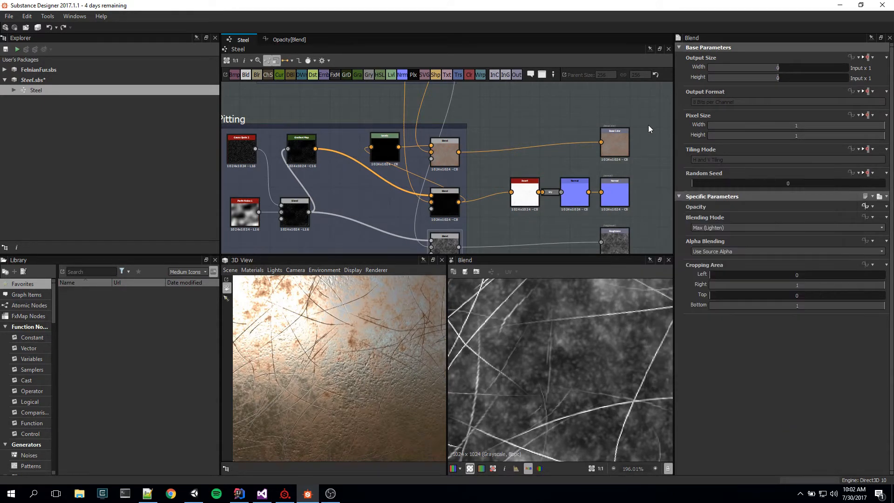
# Step: Feed the Normal output from a new, unconnected Normal node and inspect the steel without surface relief in the 3D preview
pyautogui.press('space')
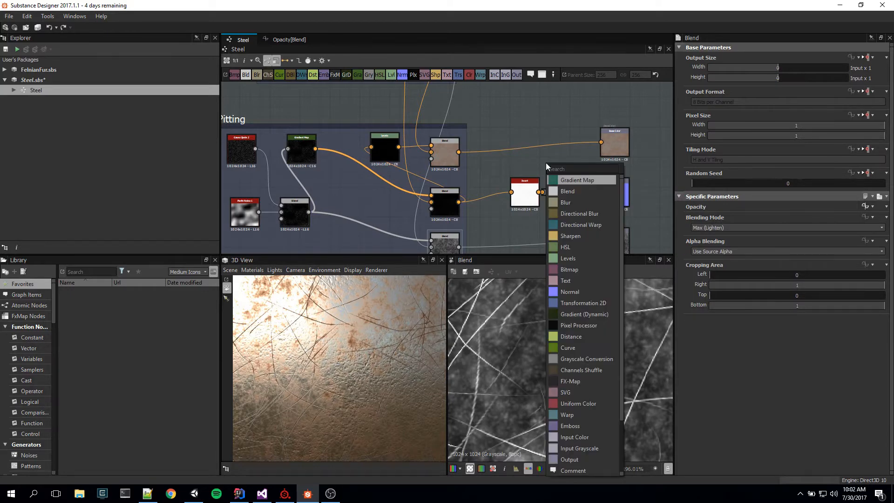
pyautogui.write('Norm')
pyautogui.press('Return')
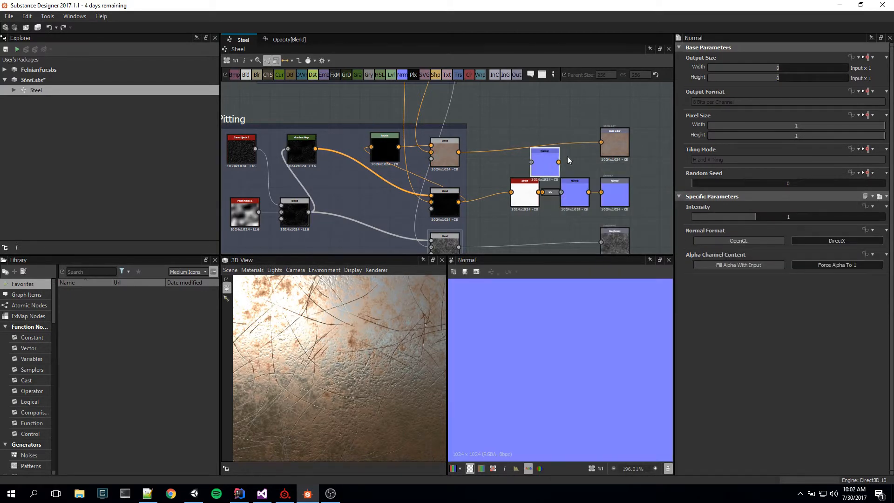
pyautogui.moveTo(560, 163); pyautogui.dragTo(601, 192)
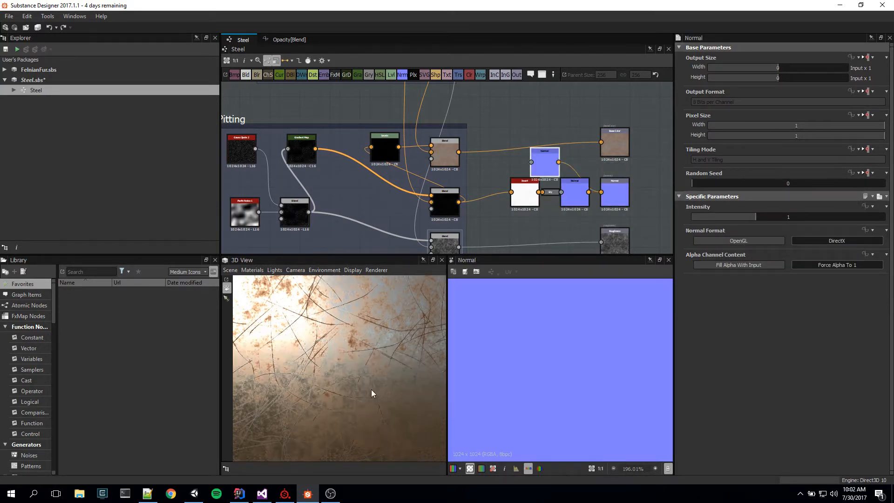
pyautogui.scroll(-3, 389, 392)
pyautogui.scroll(4, 389, 393)
pyautogui.moveTo(382, 390); pyautogui.dragTo(407, 385)
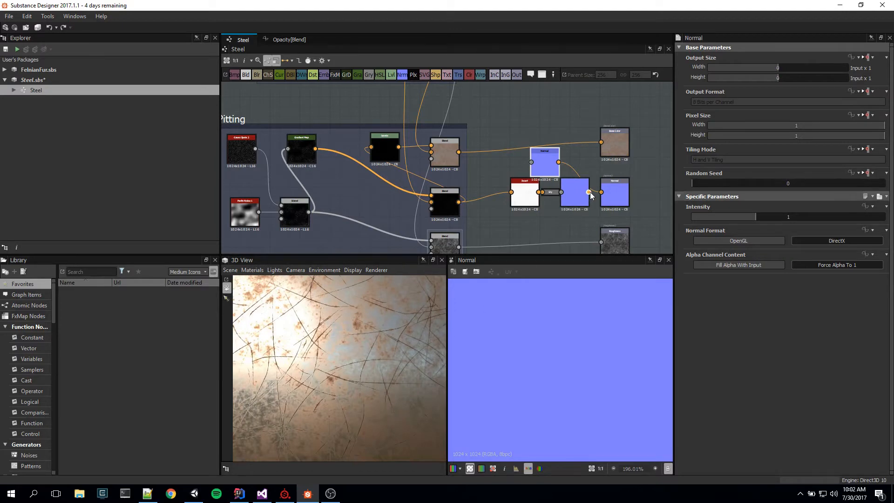
# Step: Reconnect the original Normal node to the Normal output, compare the relief in the 3D preview, and delete the spare Normal node
pyautogui.moveTo(601, 194); pyautogui.dragTo(601, 193)
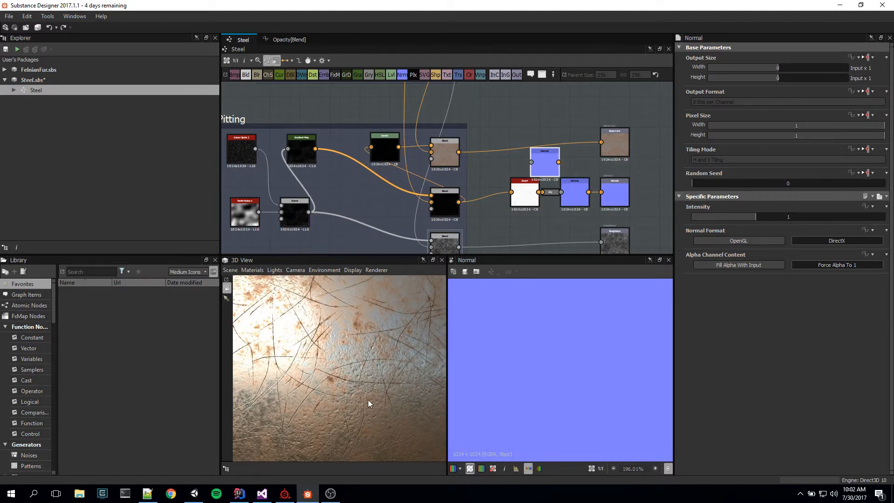
pyautogui.scroll(-3, 373, 404)
pyautogui.scroll(8, 380, 407)
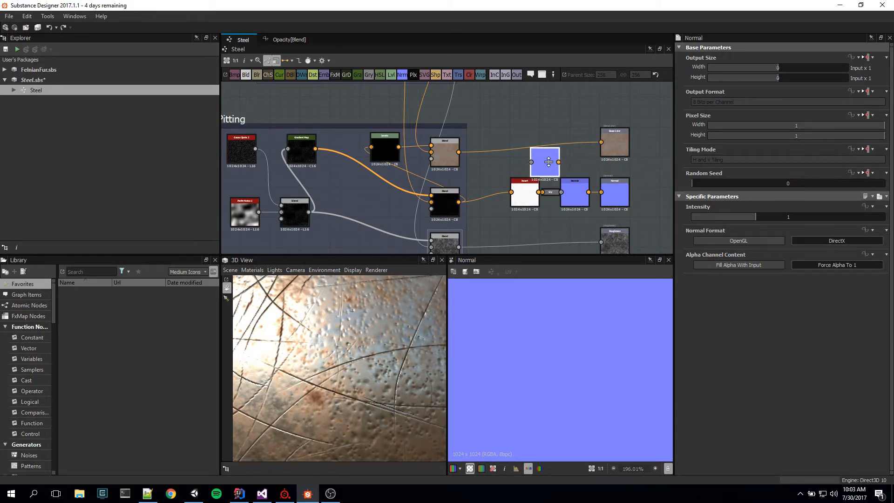
pyautogui.press('Delete')
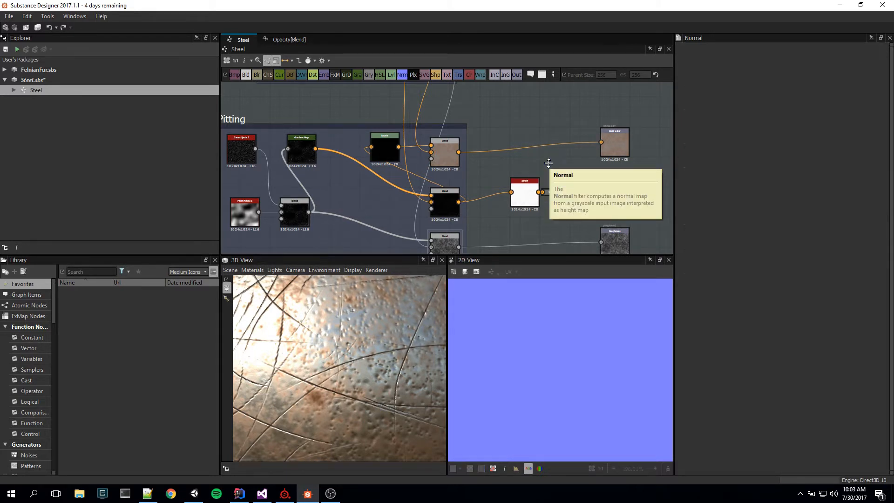
pyautogui.hotkey('ctrl', 'z')
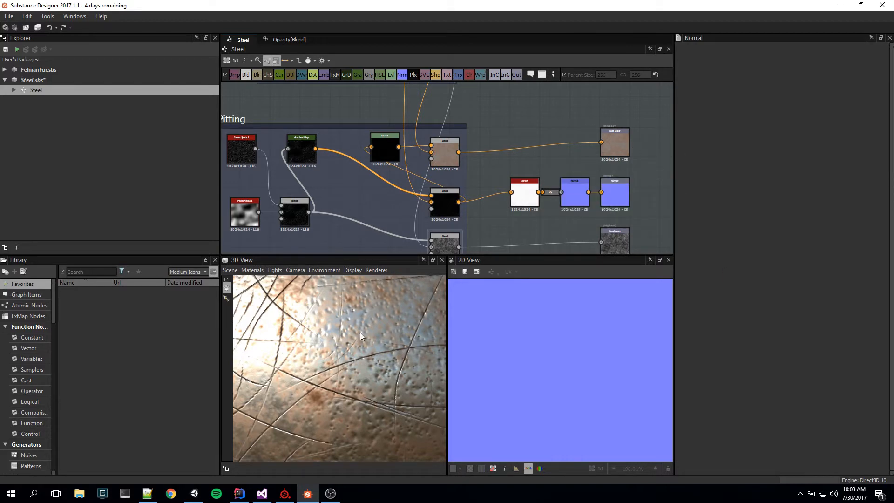
pyautogui.scroll(3, 371, 350)
pyautogui.scroll(-5, 363, 357)
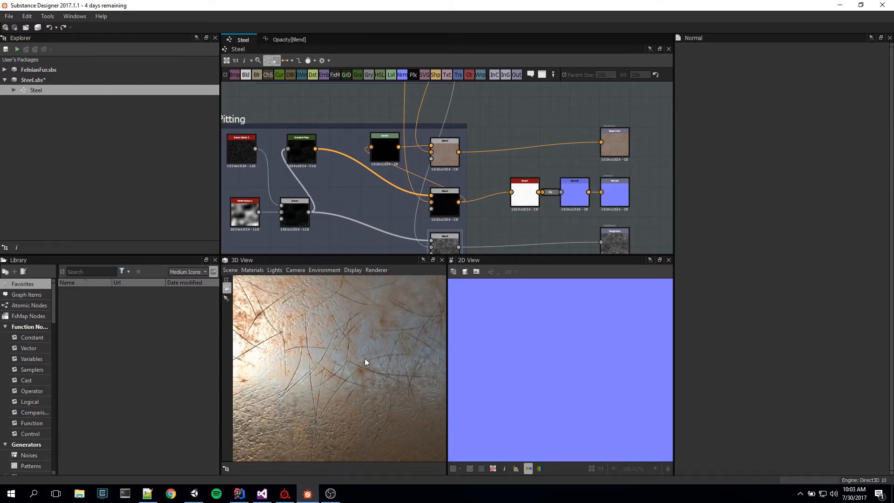
# Step: Preview the Invert node ahead of the Normal node and examine its dark pits and scratch lines
pyautogui.moveTo(496, 220); pyautogui.dragTo(539, 216, button='middle')
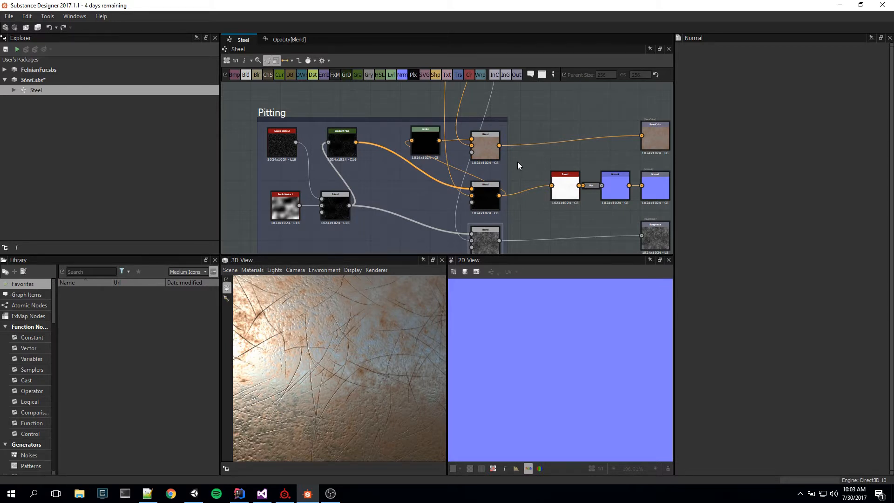
pyautogui.moveTo(531, 164); pyautogui.dragTo(515, 168, button='middle')
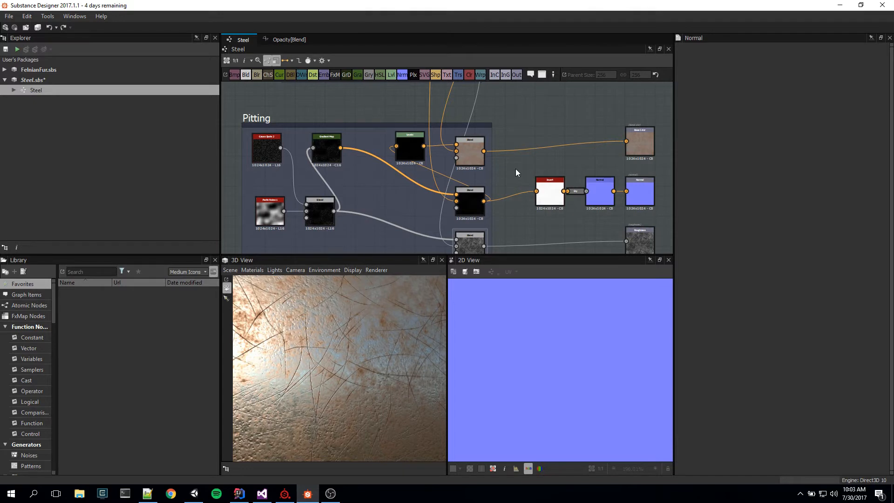
pyautogui.doubleClick(549, 193)
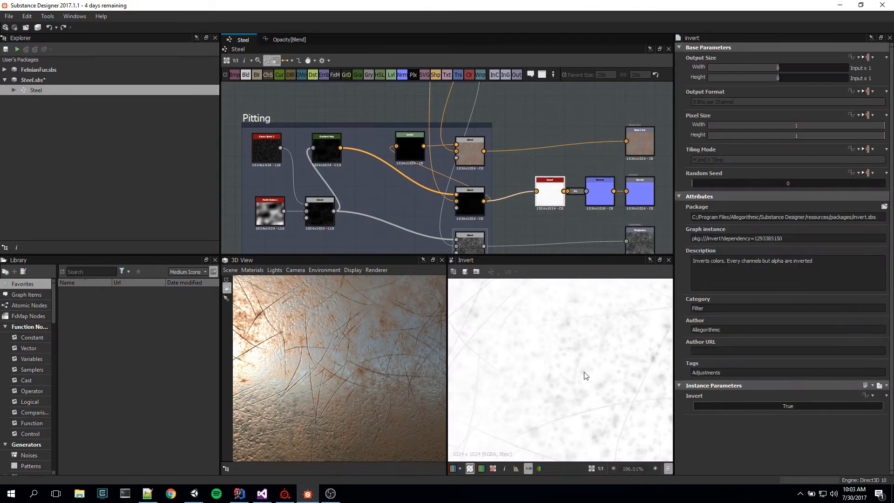
pyautogui.scroll(-1, 586, 376)
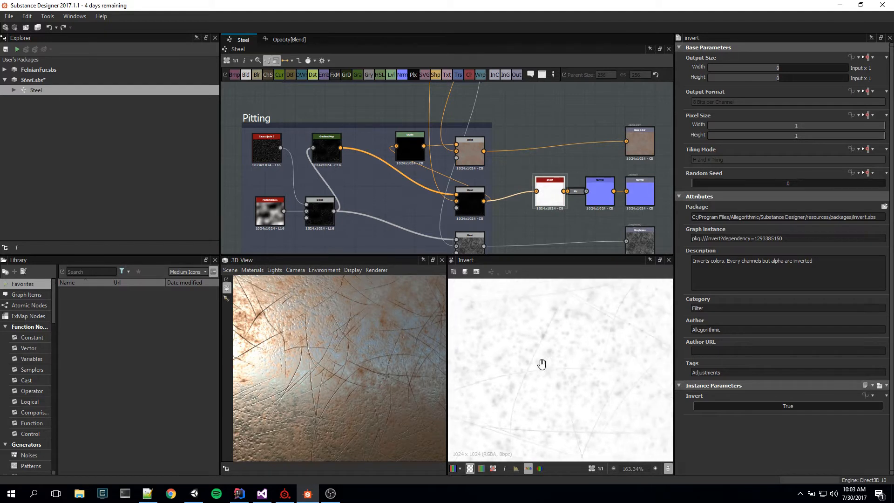
pyautogui.moveTo(540, 361); pyautogui.dragTo(517, 379, button='middle')
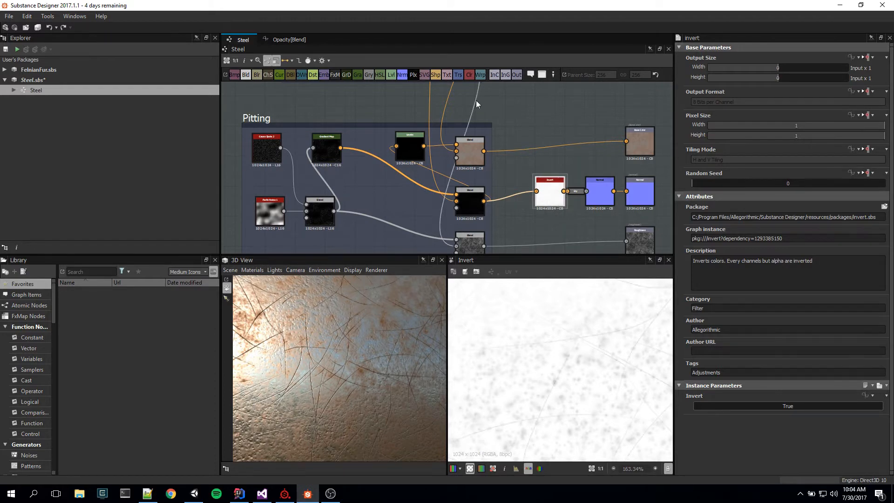
# Step: Preview the Pitting frame's Max (Lighten) Blend that feeds the Invert node and examine it up close
pyautogui.click(467, 196)
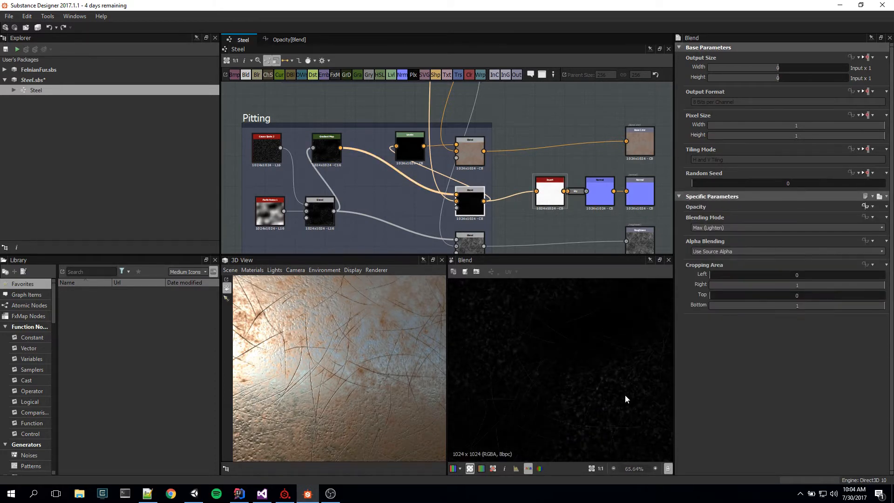
pyautogui.scroll(2, 616, 409)
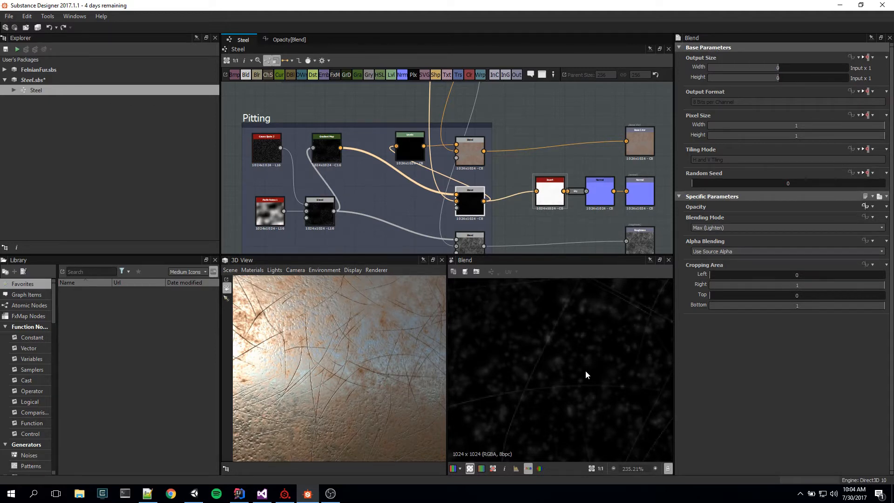
pyautogui.scroll(2, 573, 356)
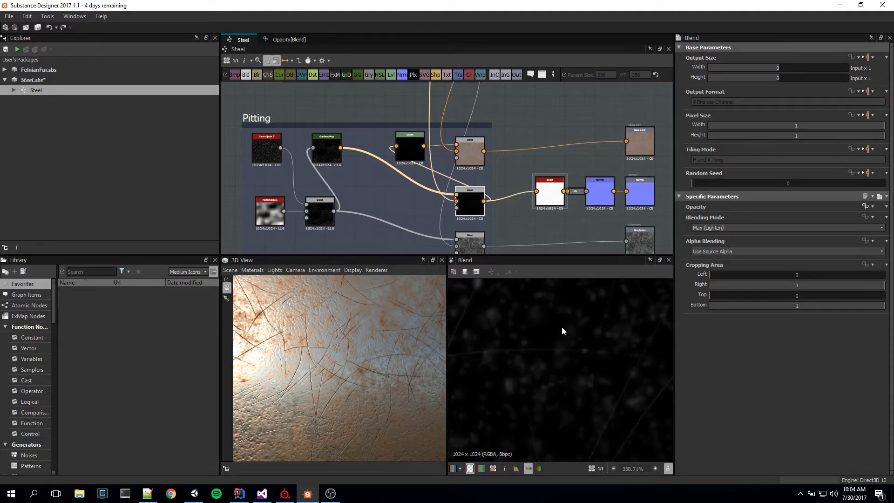
# Step: Review the Rust frame's nodes and inspect the steel surface from another angle in the 3D preview
pyautogui.moveTo(515, 119); pyautogui.dragTo(573, 473, button='middle')
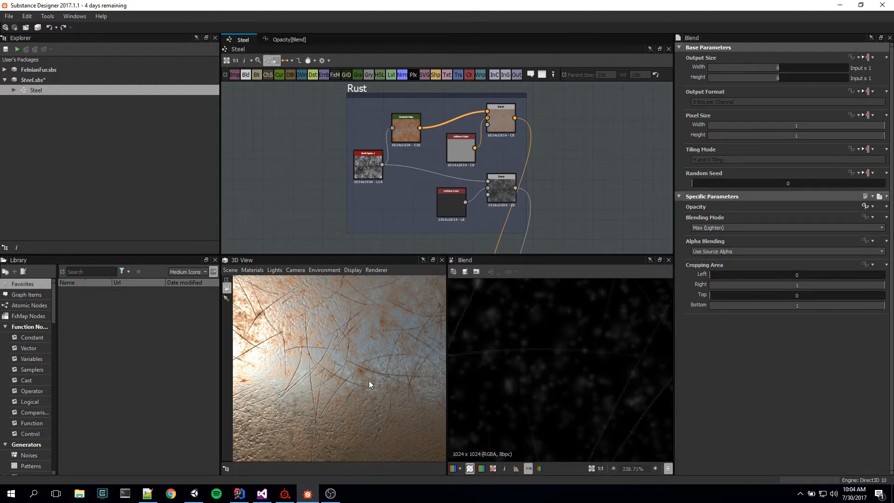
pyautogui.moveTo(368, 381); pyautogui.dragTo(326, 401)
pyautogui.scroll(-10, 590, 159)
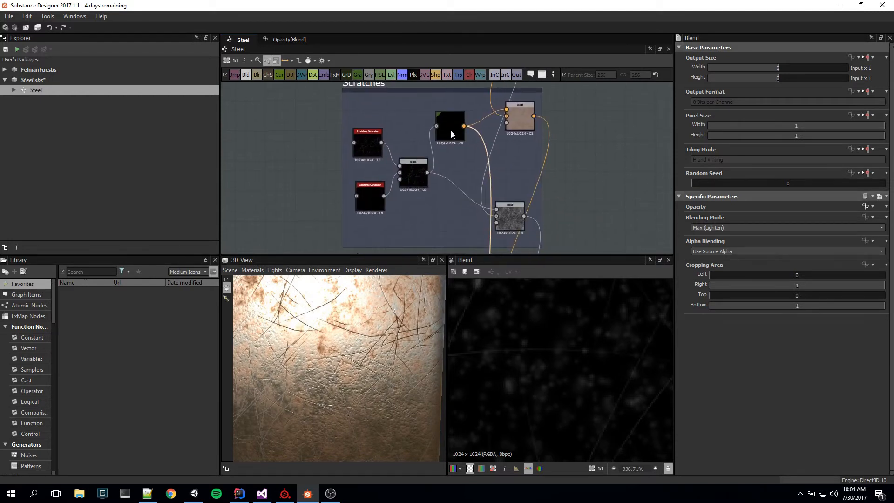
# Step: Compare the Scratches frame's Gradient Map with the Pitting frame's Gradient Map in the 2D preview
pyautogui.doubleClick(451, 132)
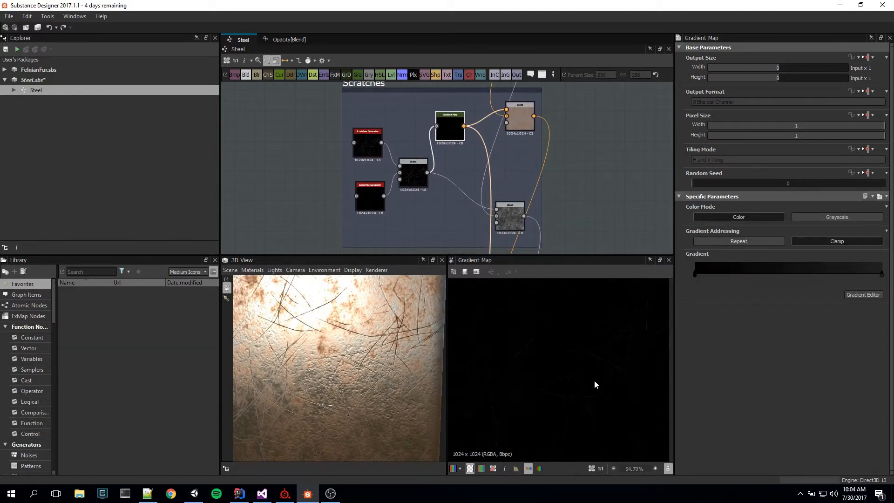
pyautogui.scroll(10, 594, 380)
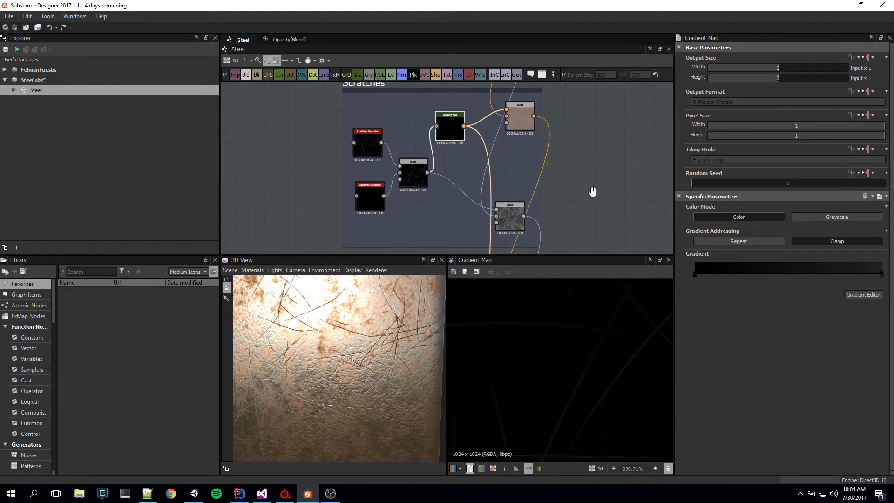
pyautogui.moveTo(592, 191); pyautogui.dragTo(552, 29, button='middle')
pyautogui.doubleClick(344, 152)
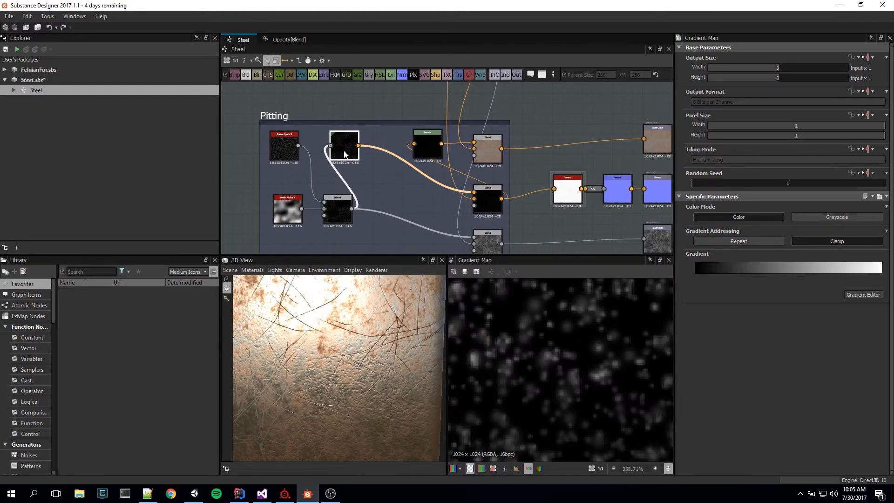
pyautogui.scroll(-4, 582, 389)
# Step: Preview the Max (Lighten) Blend that combines the scratch and pitting gradient maps, examining both effects in it
pyautogui.click(483, 199)
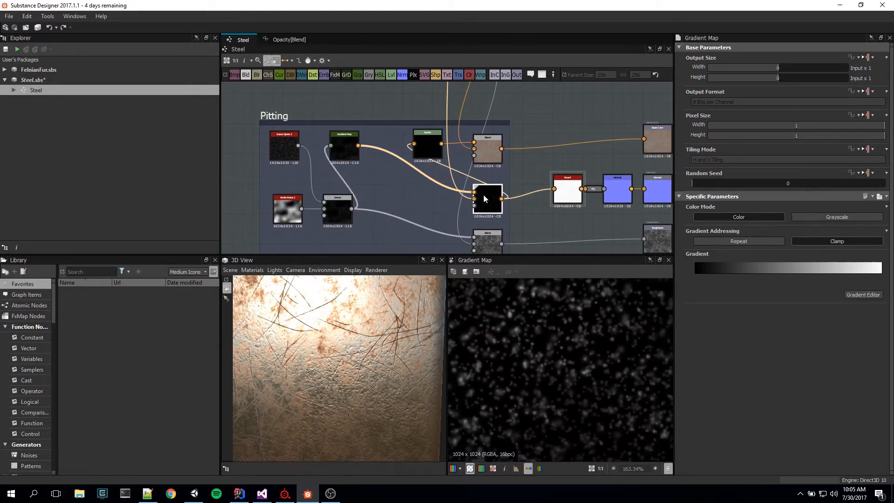
pyautogui.doubleClick(483, 195)
pyautogui.scroll(-8, 587, 413)
pyautogui.scroll(6, 590, 415)
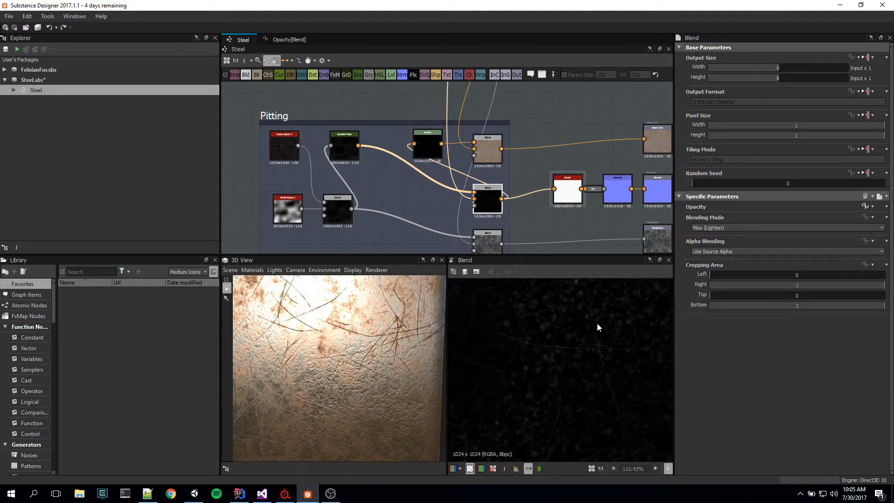
pyautogui.moveTo(572, 375); pyautogui.dragTo(576, 399, button='middle')
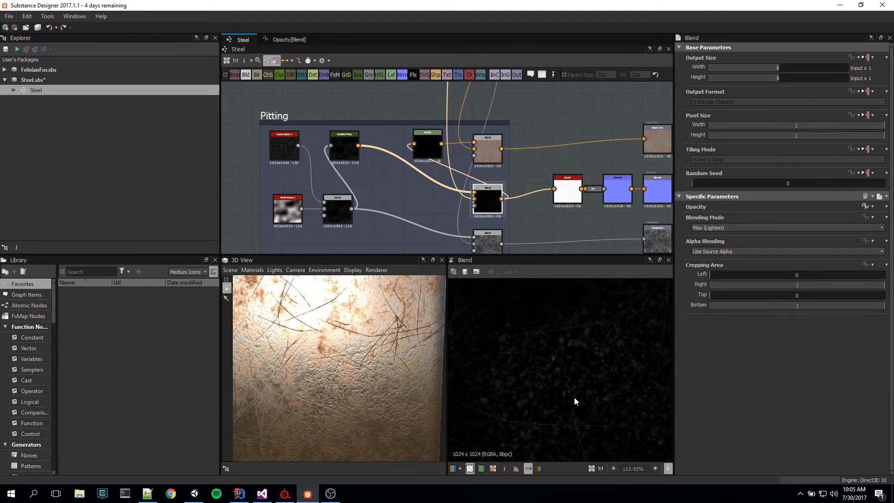
# Step: Preview the Invert node followed by the Normal node, examining the pits and scratches in the normal map up close
pyautogui.doubleClick(566, 195)
pyautogui.moveTo(611, 233); pyautogui.dragTo(527, 233, button='middle')
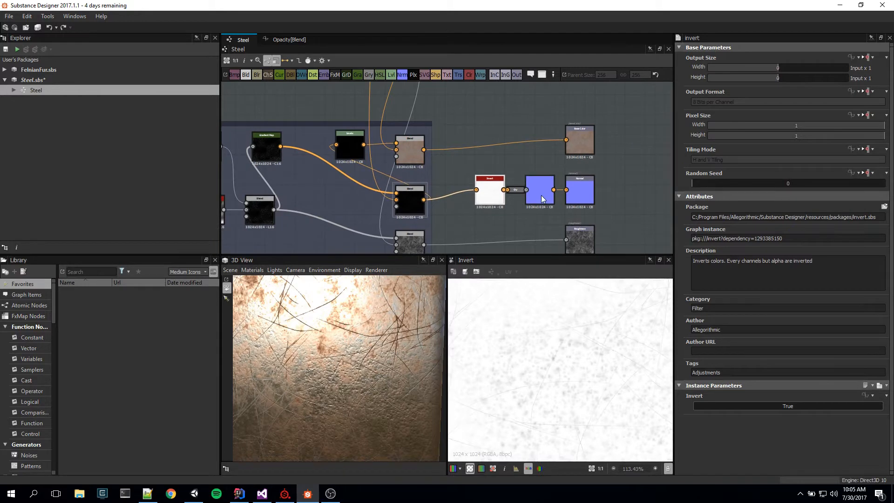
pyautogui.doubleClick(541, 195)
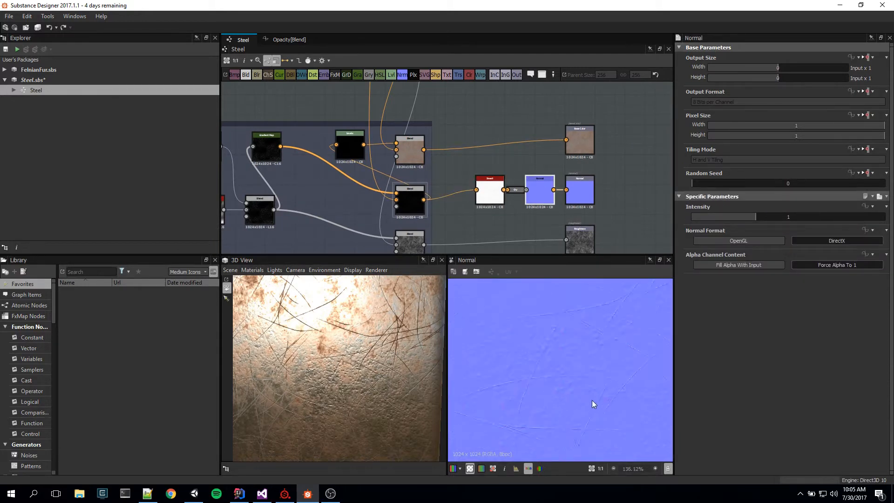
pyautogui.scroll(2, 592, 401)
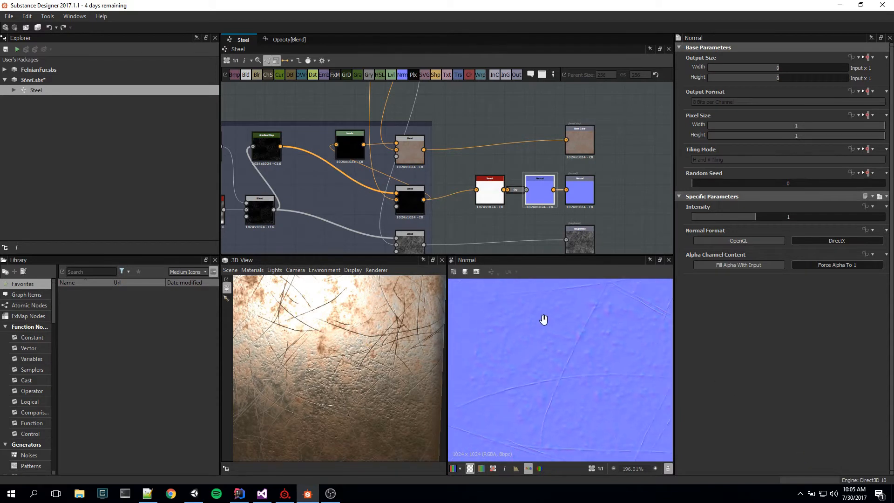
pyautogui.moveTo(543, 320); pyautogui.dragTo(498, 316, button='middle')
pyautogui.press('f')
pyautogui.scroll(5, 588, 394)
pyautogui.moveTo(600, 327); pyautogui.dragTo(593, 396, button='middle')
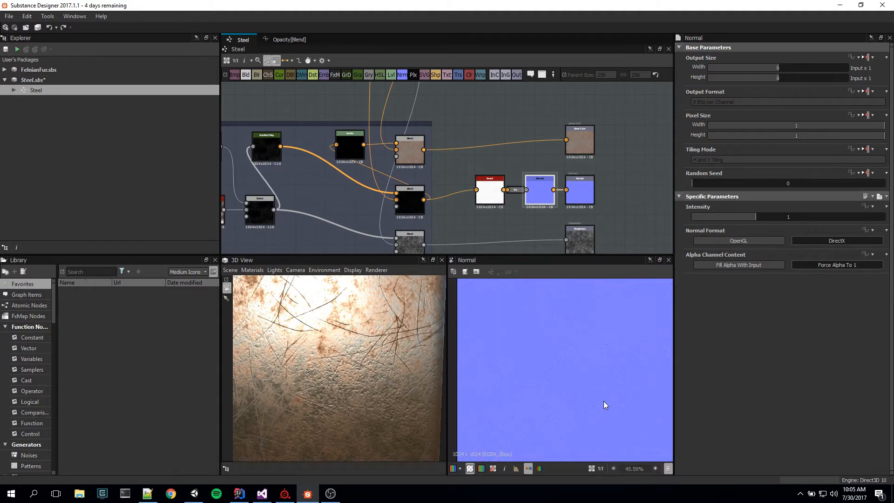
pyautogui.scroll(1, 604, 406)
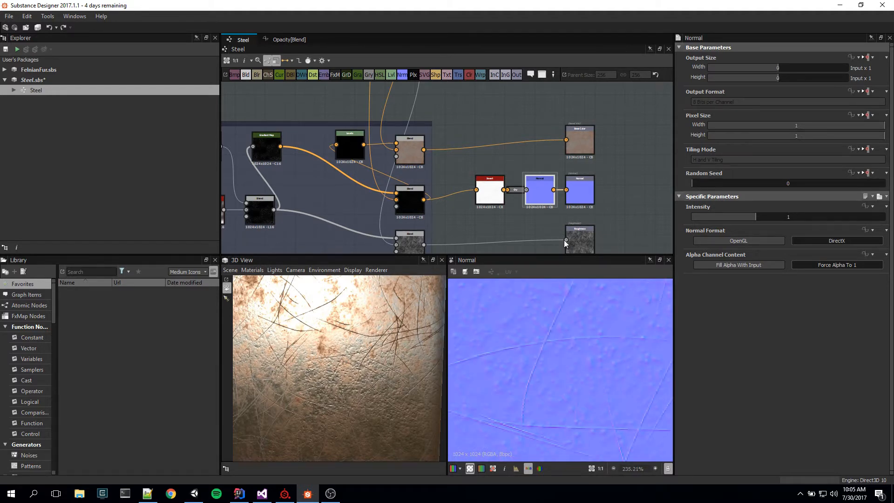
# Step: Preview the Roughness and Metallic outputs, and view the whole steel plate in the 3D preview
pyautogui.moveTo(613, 225); pyautogui.dragTo(621, 167, button='middle')
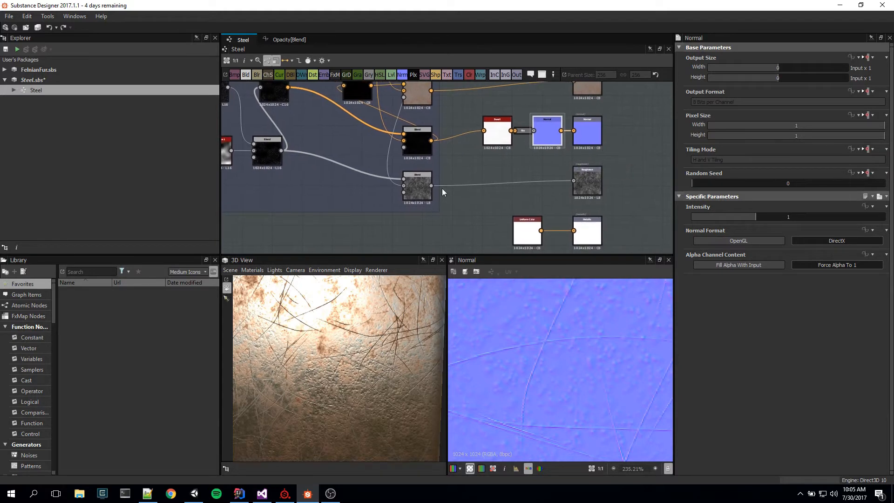
pyautogui.doubleClick(600, 193)
pyautogui.moveTo(614, 236); pyautogui.dragTo(600, 283, button='middle')
pyautogui.doubleClick(599, 209)
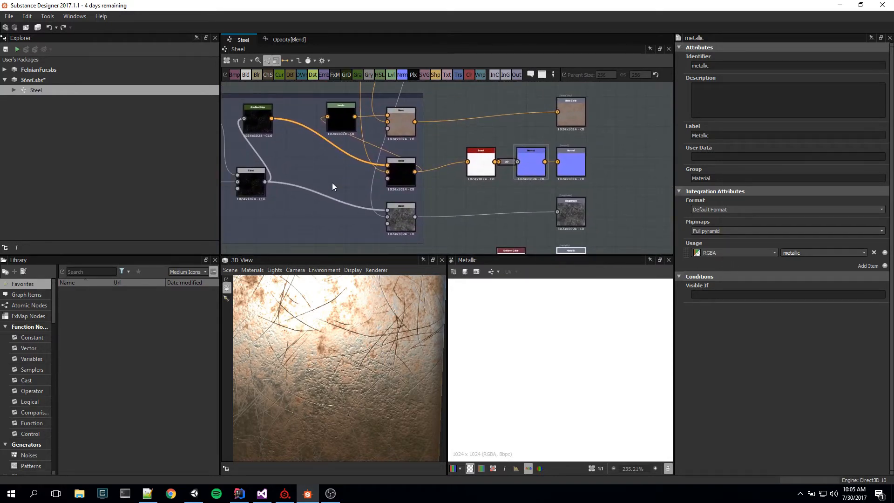
pyautogui.moveTo(333, 186); pyautogui.dragTo(415, 197, button='middle')
pyautogui.scroll(-5, 390, 364)
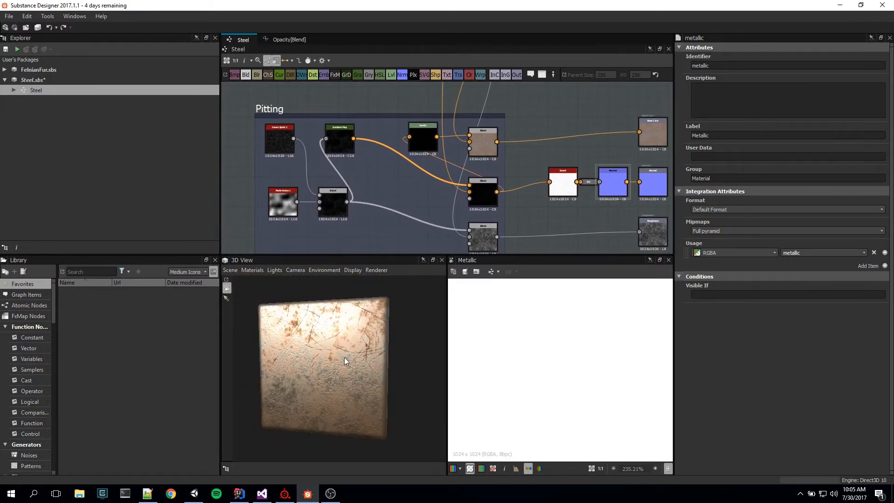
# Step: Try a default of 0 for the Steel graph's Large_Scratches input parameter and undo the change
pyautogui.scroll(5, 344, 357)
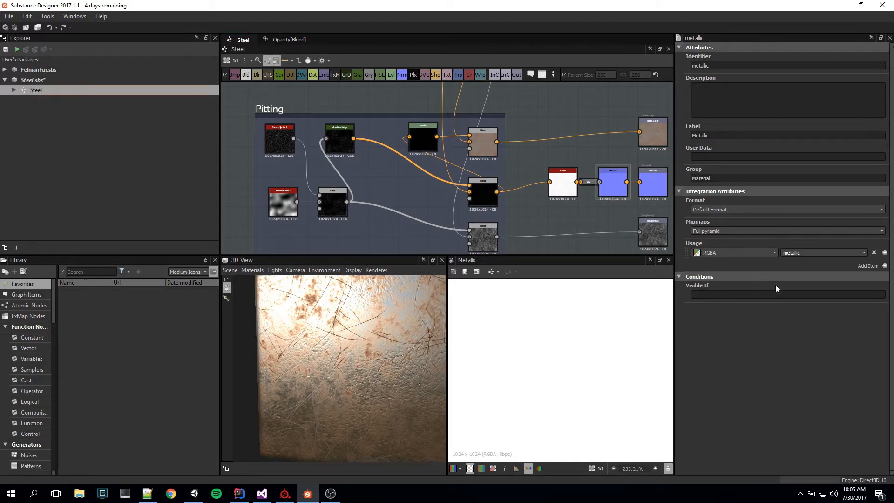
pyautogui.doubleClick(42, 89)
pyautogui.scroll(-5, 813, 351)
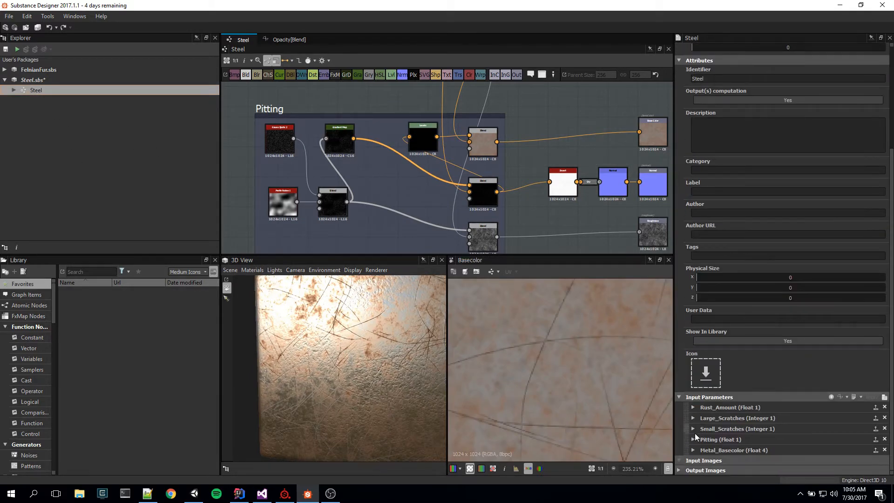
pyautogui.click(692, 418)
pyautogui.scroll(-4, 744, 421)
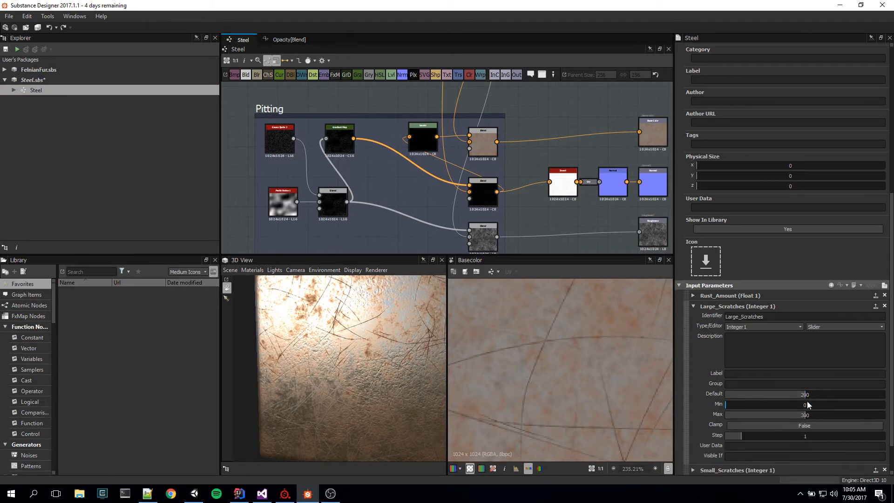
pyautogui.moveTo(807, 396); pyautogui.dragTo(705, 399)
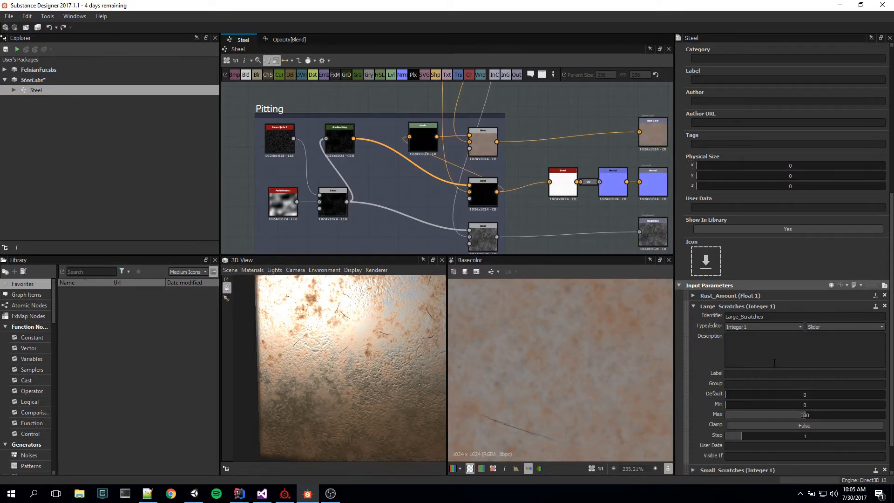
pyautogui.hotkey('ctrl', 'z')
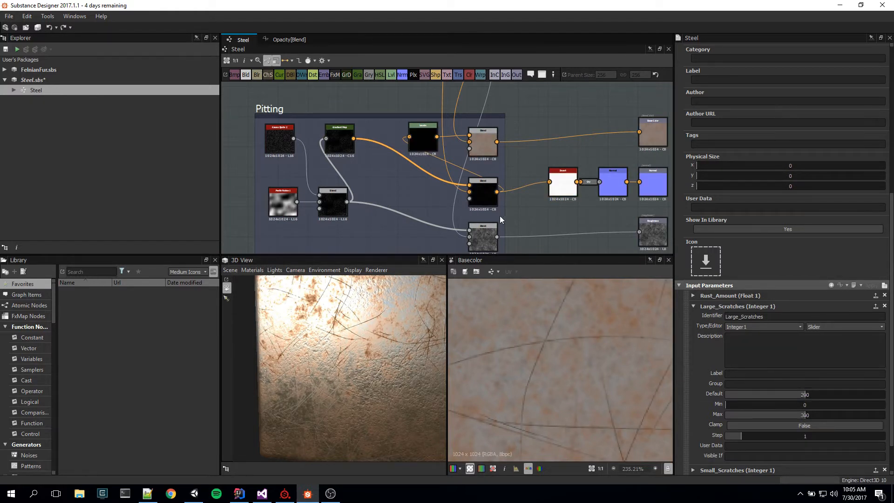
pyautogui.click(694, 306)
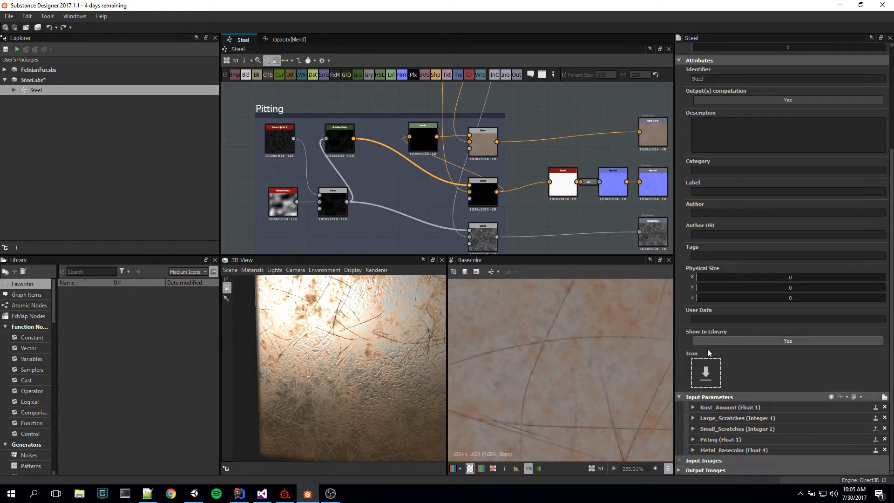
# Step: Try a lower default for the Small_Scratches input parameter of the Steel graph
pyautogui.click(707, 424)
pyautogui.scroll(-4, 783, 412)
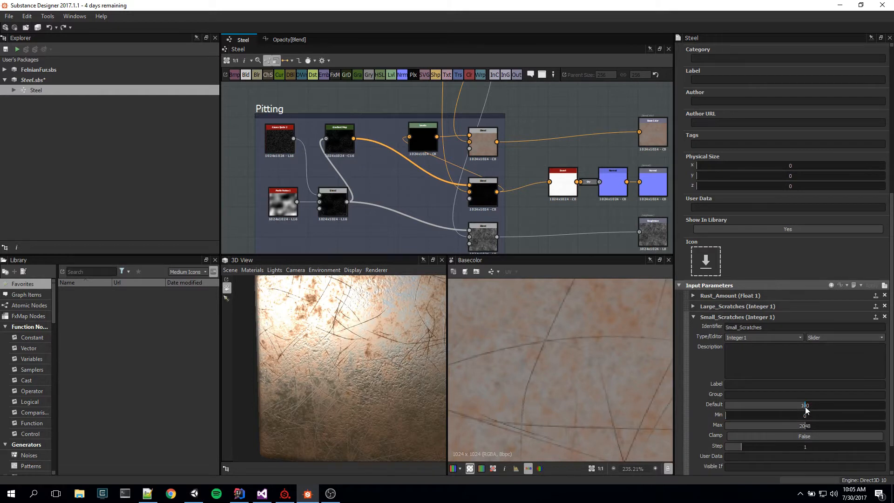
pyautogui.moveTo(806, 406); pyautogui.dragTo(783, 404)
pyautogui.click(693, 317)
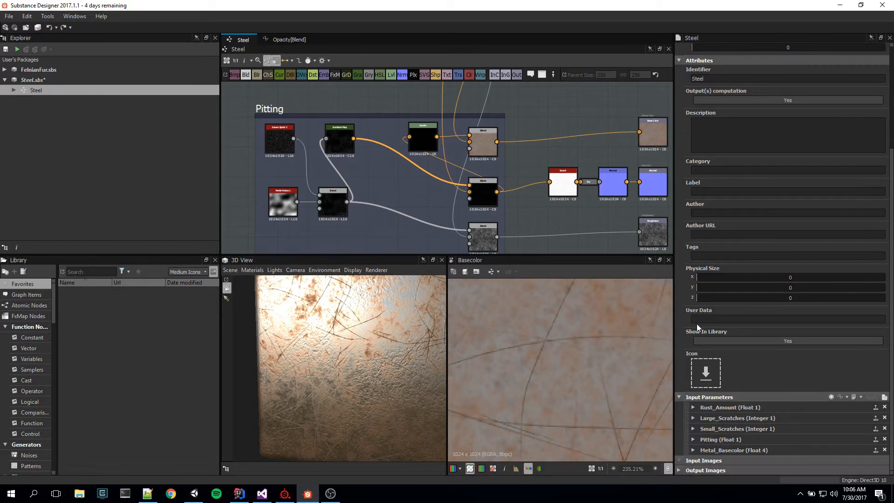
# Step: Try a default of 1 for the Pitting input parameter and set it back to 0.35
pyautogui.click(692, 439)
pyautogui.scroll(-5, 791, 432)
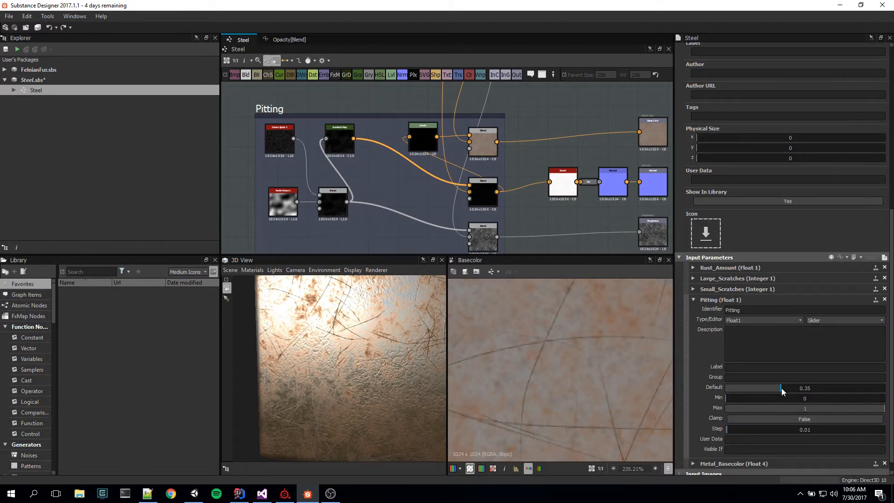
pyautogui.moveTo(781, 387); pyautogui.dragTo(886, 387)
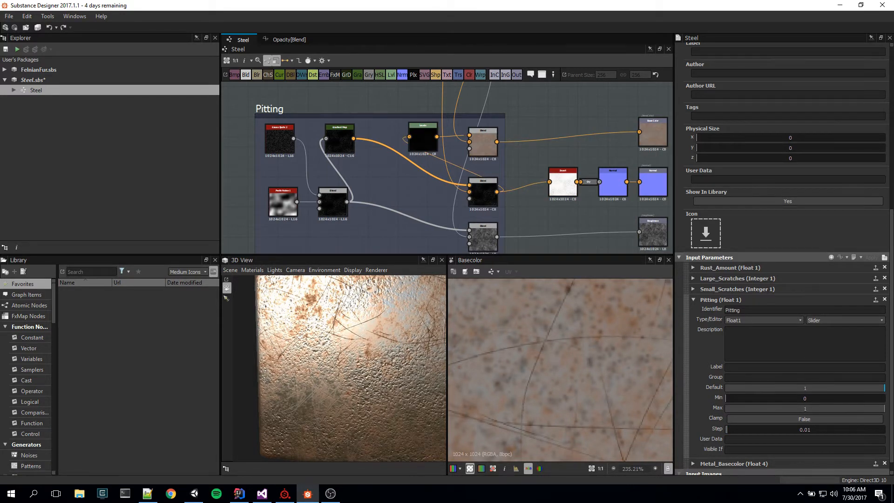
pyautogui.moveTo(884, 388); pyautogui.dragTo(761, 383)
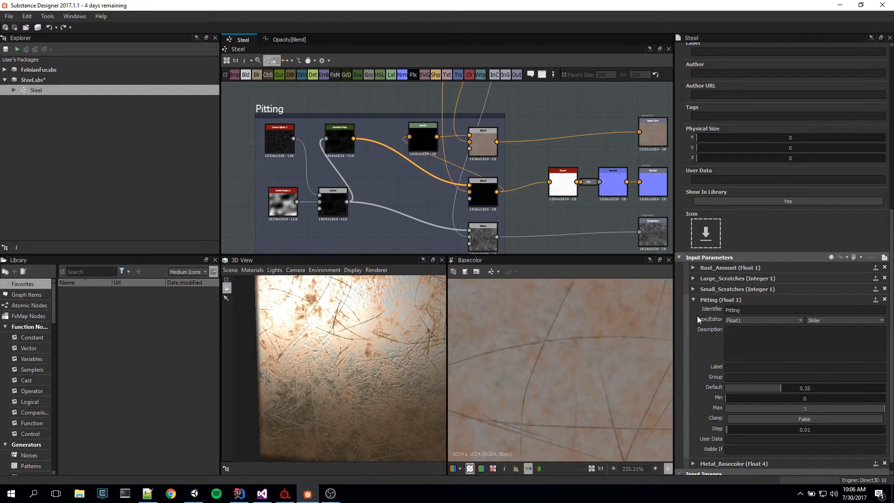
pyautogui.click(692, 300)
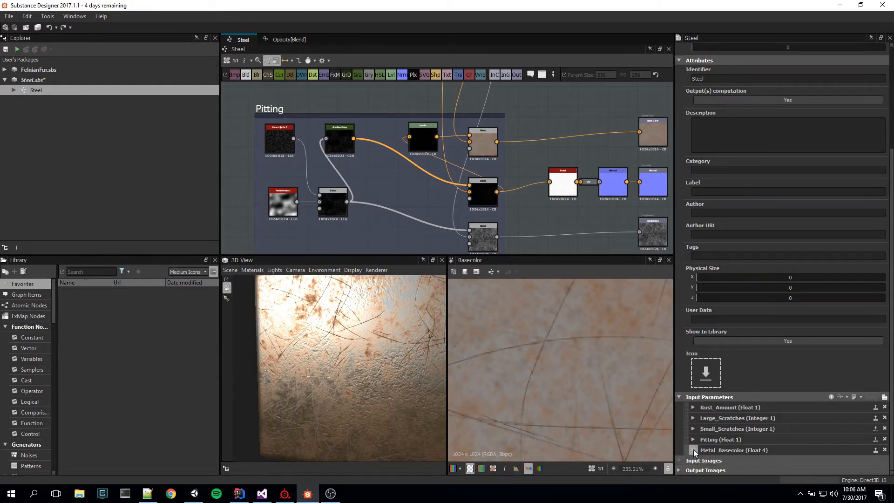
# Step: Try a blue default color with RGB 24, 84, 169 for the Metal_Basecolor input parameter
pyautogui.click(693, 449)
pyautogui.scroll(-1, 705, 433)
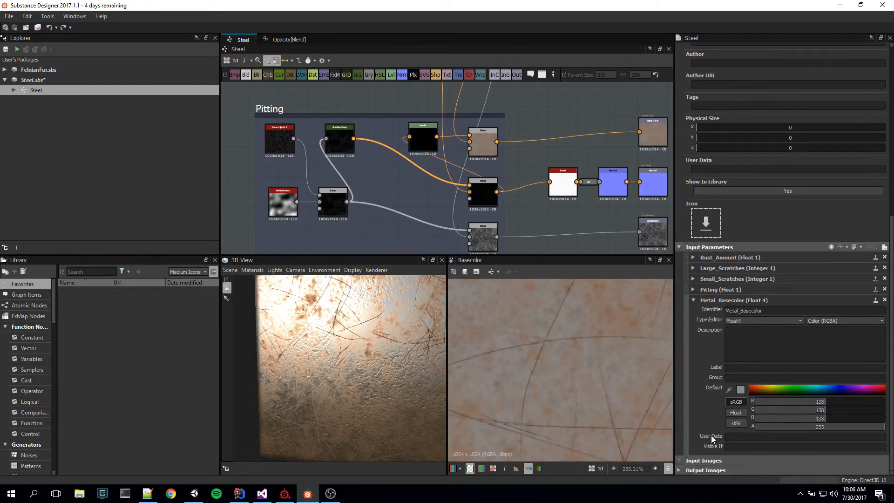
pyautogui.click(740, 389)
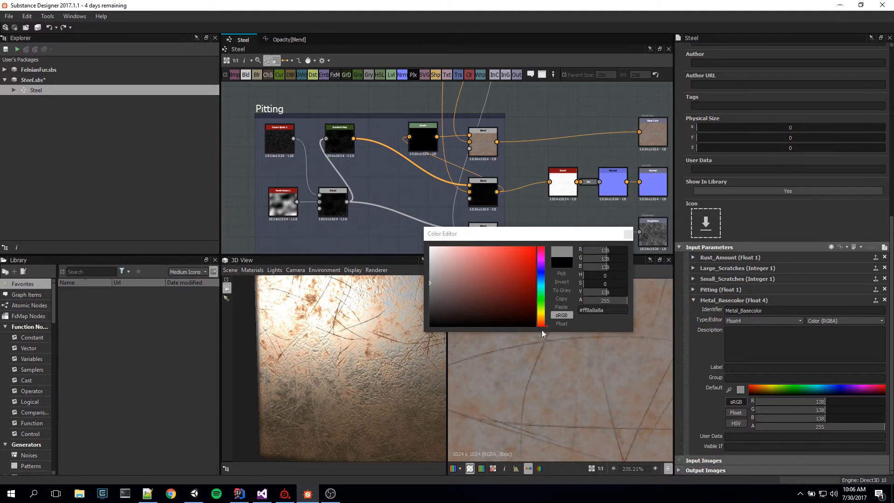
pyautogui.click(541, 274)
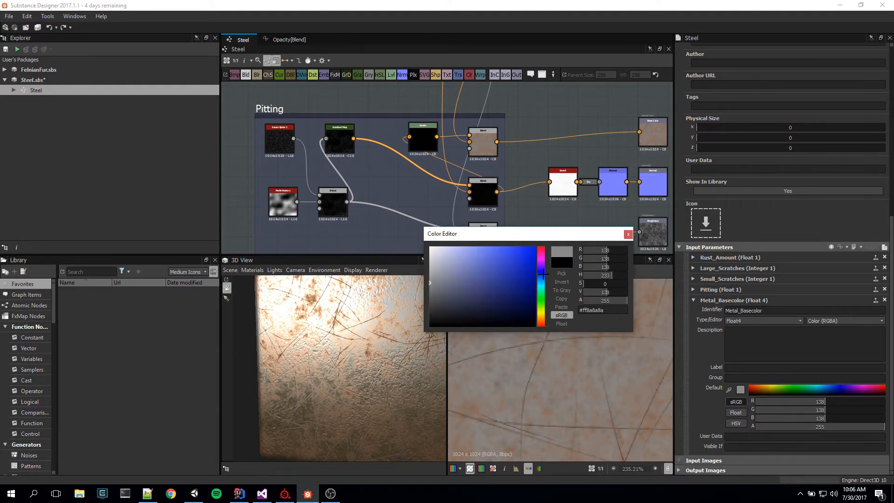
pyautogui.moveTo(438, 281); pyautogui.dragTo(465, 279)
pyautogui.click(542, 276)
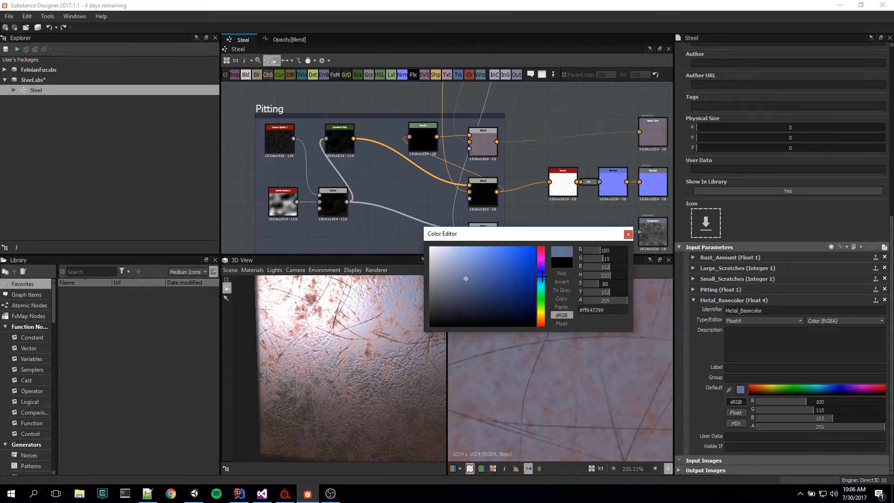
pyautogui.moveTo(542, 276); pyautogui.dragTo(542, 278)
pyautogui.moveTo(476, 284); pyautogui.dragTo(520, 273)
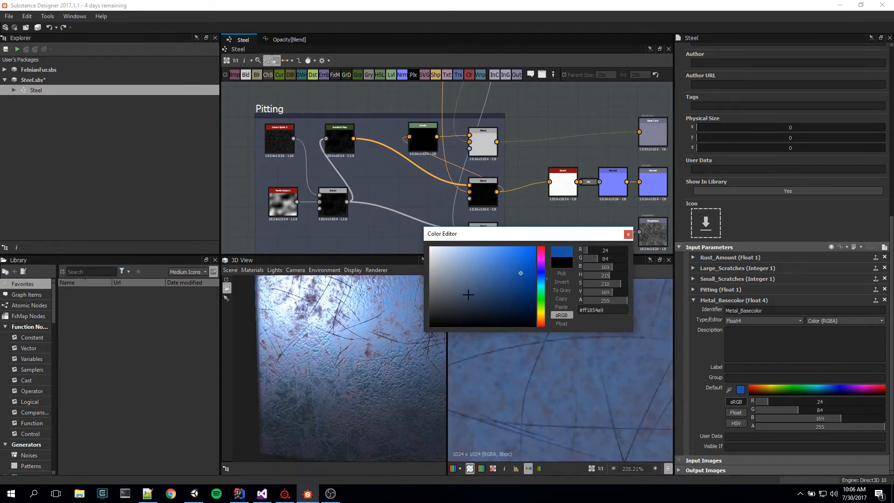
# Step: Try the brighter blue #0061ff for Metal_Basecolor, inspect the plate in the 3D preview from several angles, and restore the grey default
pyautogui.scroll(-5, 378, 429)
pyautogui.moveTo(367, 416); pyautogui.dragTo(395, 399)
pyautogui.scroll(5, 395, 399)
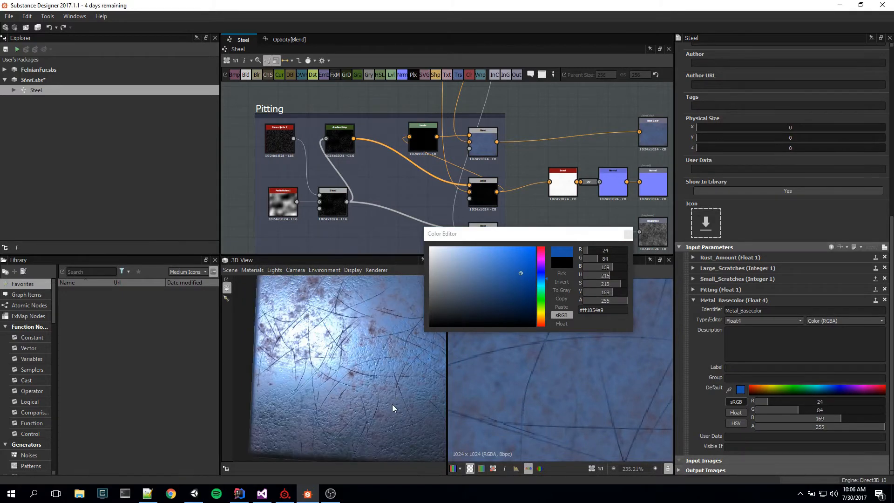
pyautogui.moveTo(542, 277)
pyautogui.mouseDown()
pyautogui.moveTo(521, 258)
pyautogui.moveTo(537, 245)
pyautogui.mouseUp()
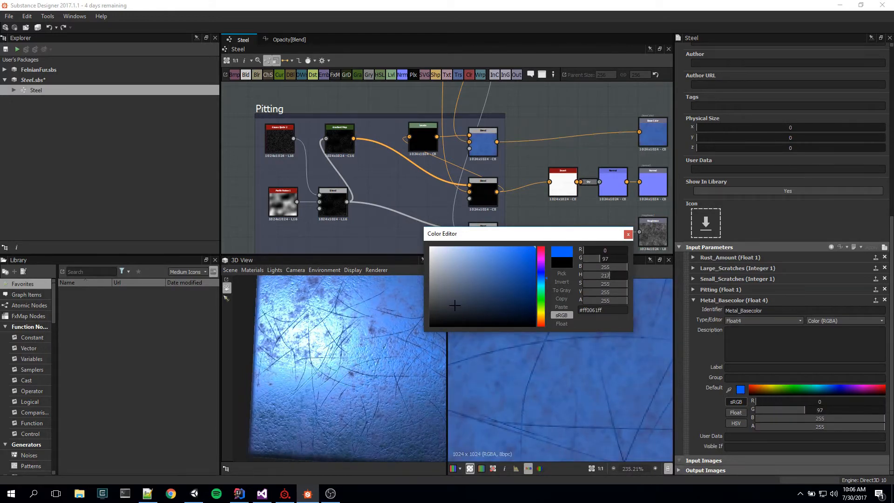
pyautogui.moveTo(370, 370)
pyautogui.mouseDown()
pyautogui.moveTo(325, 376)
pyautogui.moveTo(357, 434)
pyautogui.mouseUp()
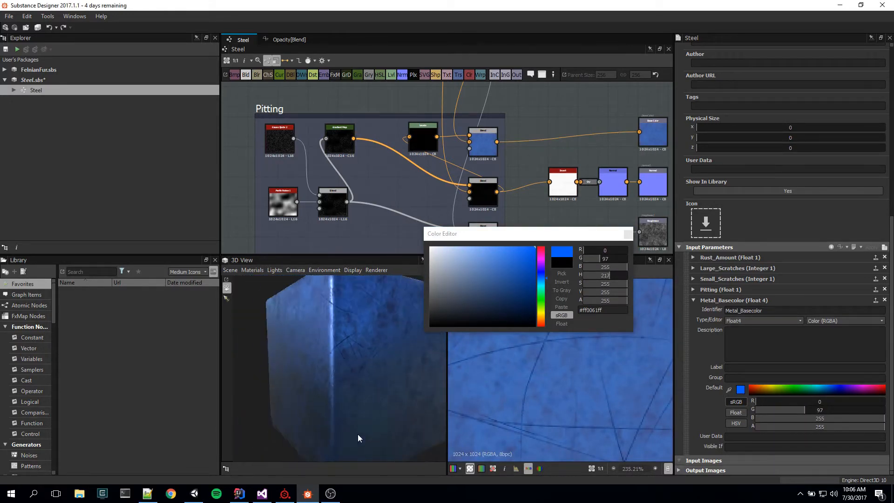
pyautogui.scroll(-3, 320, 396)
pyautogui.moveTo(320, 399); pyautogui.dragTo(353, 402)
pyautogui.click(628, 234)
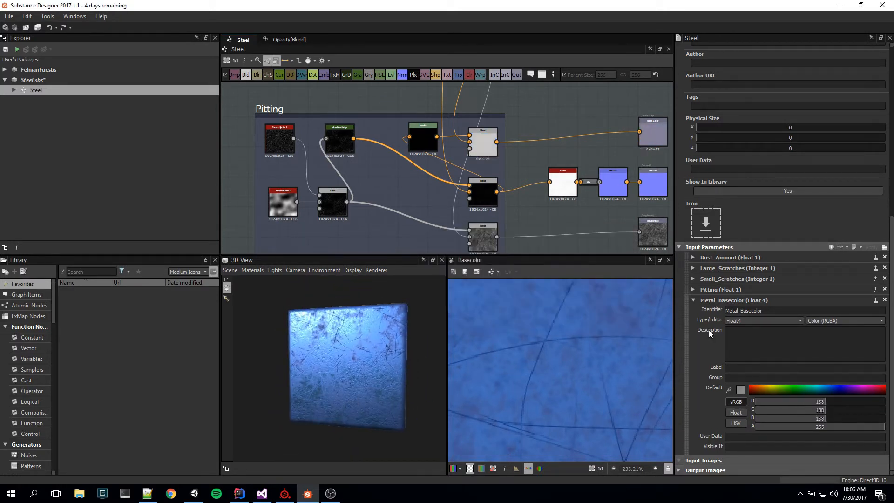
pyautogui.moveTo(396, 367)
pyautogui.mouseDown()
pyautogui.moveTo(414, 351)
pyautogui.moveTo(358, 387)
pyautogui.moveTo(385, 371)
pyautogui.moveTo(404, 381)
pyautogui.mouseUp()
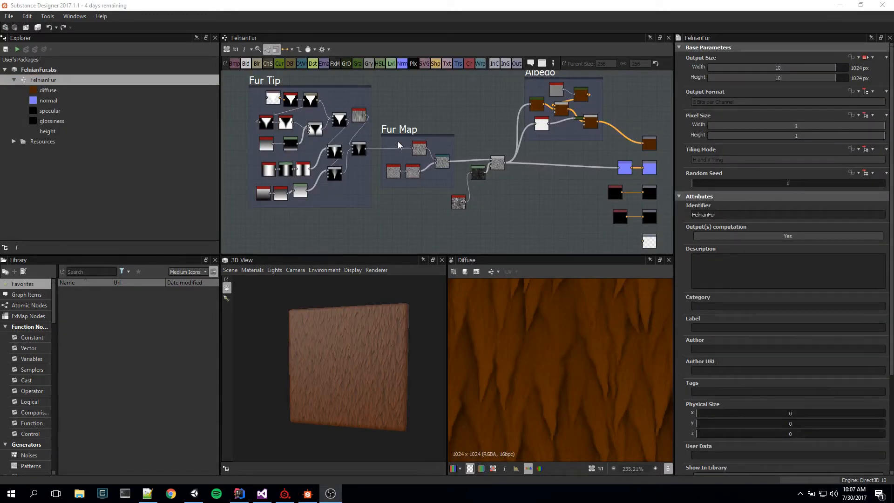
# Step: Examine the FelnianFur material in the 3D preview, up close and under different light angles
pyautogui.moveTo(351, 394)
pyautogui.mouseDown()
pyautogui.moveTo(367, 387)
pyautogui.moveTo(339, 386)
pyautogui.mouseUp()
pyautogui.moveTo(353, 389); pyautogui.dragTo(367, 377)
pyautogui.scroll(5, 391, 380)
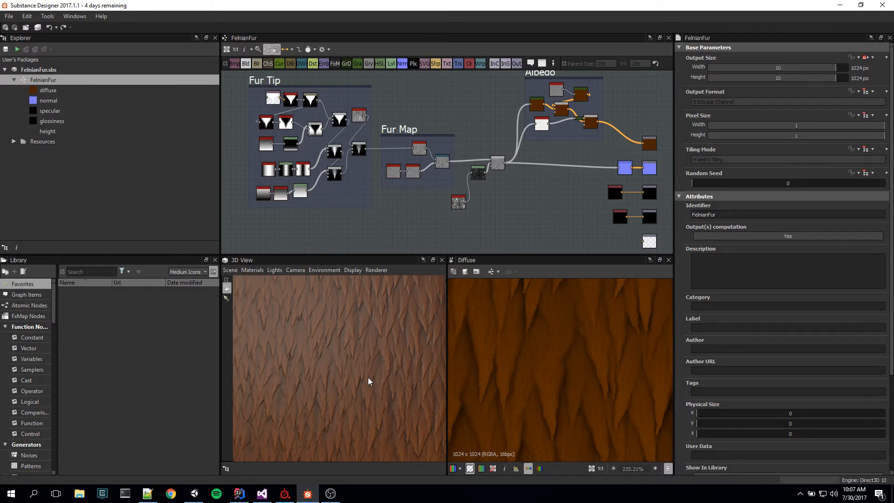
pyautogui.moveTo(368, 382); pyautogui.dragTo(330, 403)
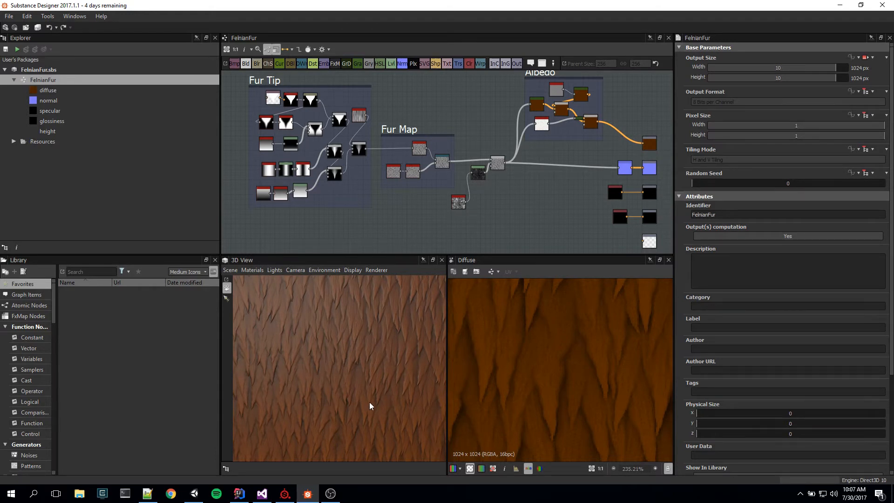
pyautogui.moveTo(369, 402)
pyautogui.mouseDown()
pyautogui.moveTo(331, 408)
pyautogui.moveTo(368, 393)
pyautogui.moveTo(370, 408)
pyautogui.moveTo(392, 420)
pyautogui.moveTo(368, 375)
pyautogui.moveTo(333, 370)
pyautogui.moveTo(335, 385)
pyautogui.moveTo(365, 411)
pyautogui.moveTo(367, 398)
pyautogui.moveTo(378, 401)
pyautogui.moveTo(370, 403)
pyautogui.moveTo(376, 378)
pyautogui.moveTo(387, 378)
pyautogui.moveTo(354, 392)
pyautogui.moveTo(377, 391)
pyautogui.mouseUp()
pyautogui.scroll(5, 368, 398)
pyautogui.scroll(-5, 370, 403)
pyautogui.scroll(4, 380, 382)
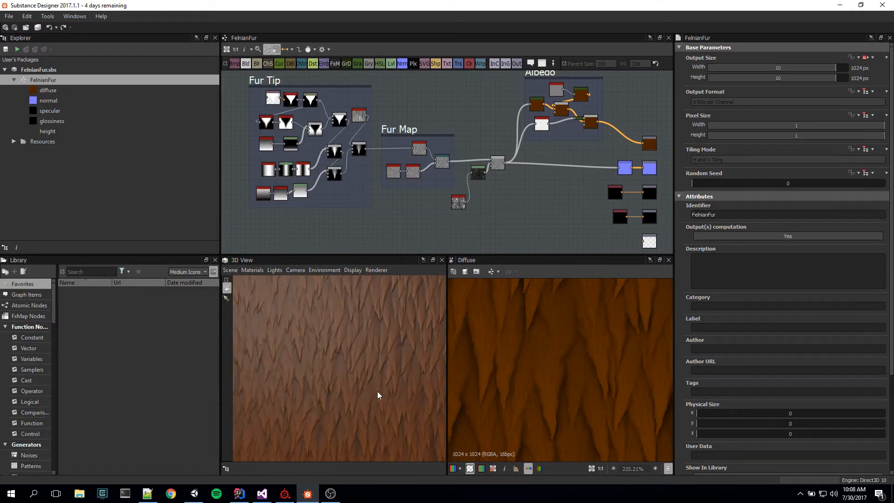
pyautogui.scroll(-2, 377, 394)
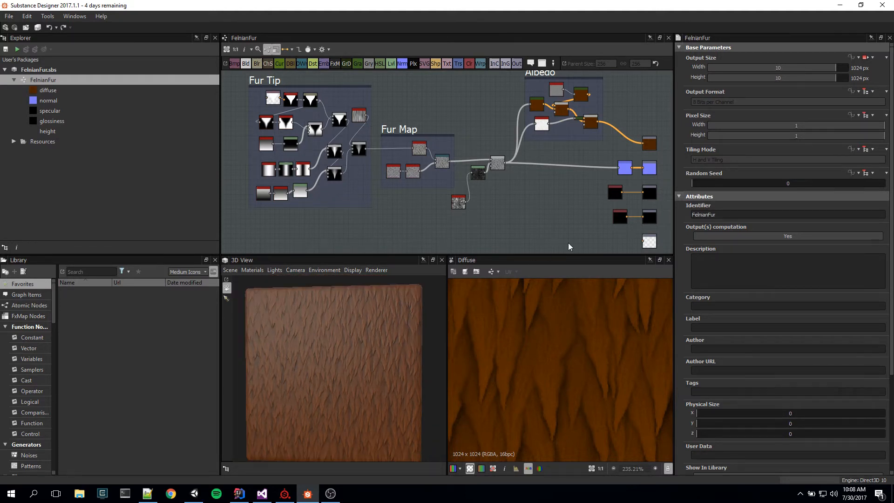
# Step: Look over the FelnianFur graph's frames and preview the SVG node that starts the Fur Tip frame
pyautogui.moveTo(570, 176); pyautogui.dragTo(566, 204, button='middle')
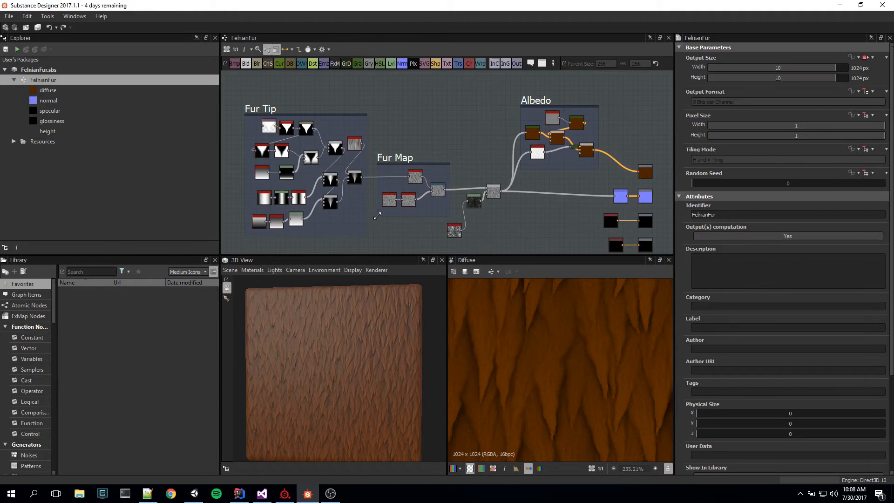
pyautogui.scroll(-1, 354, 216)
pyautogui.scroll(2, 372, 214)
pyautogui.moveTo(410, 223); pyautogui.dragTo(552, 226, button='middle')
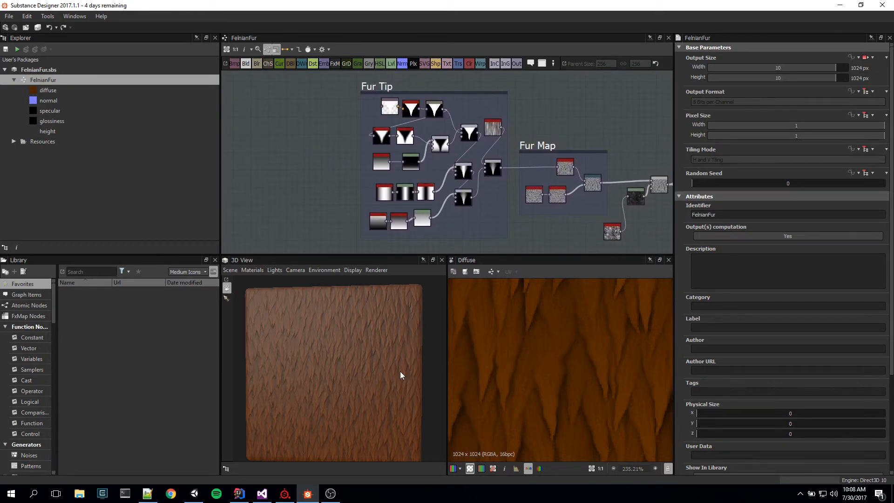
pyautogui.moveTo(401, 374); pyautogui.dragTo(403, 374)
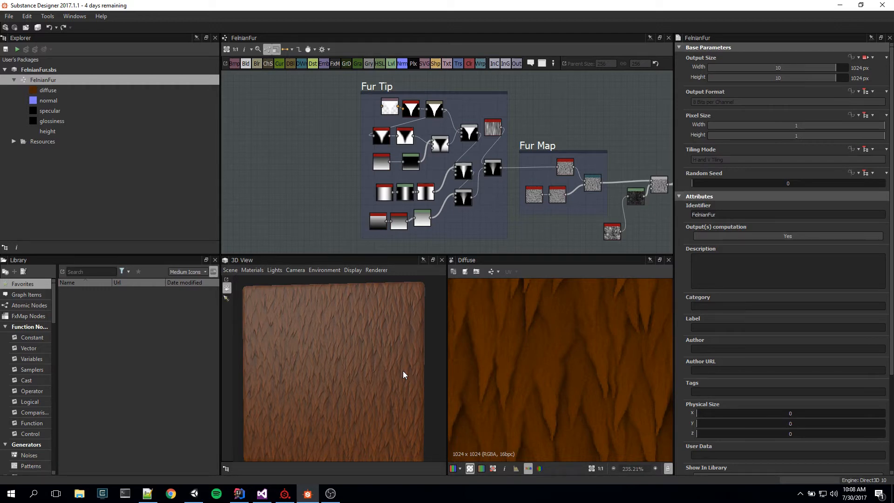
pyautogui.scroll(5, 420, 121)
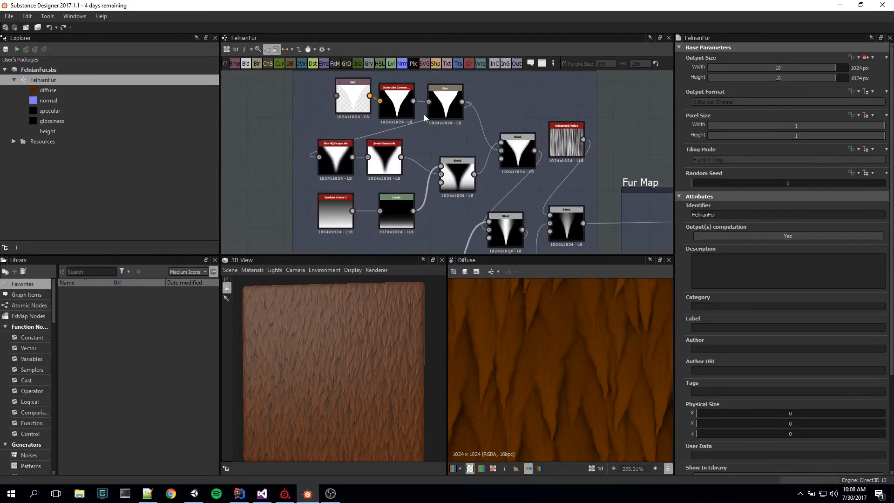
pyautogui.moveTo(348, 118); pyautogui.dragTo(397, 173, button='middle')
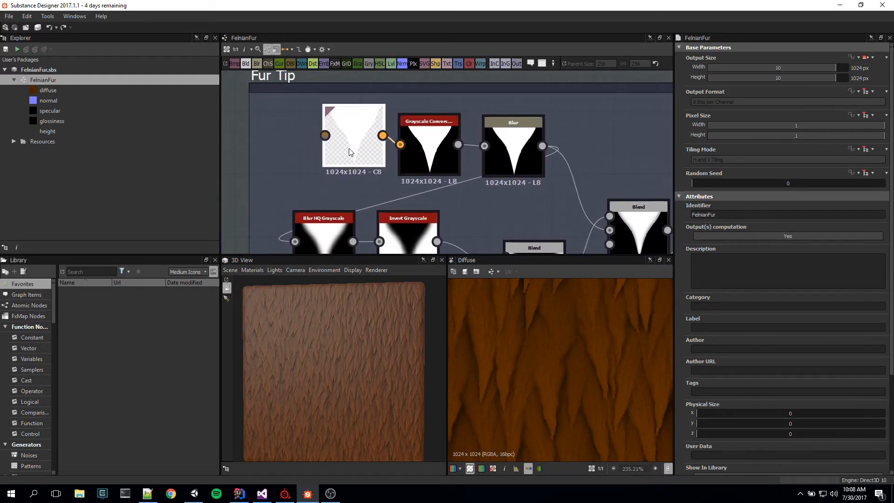
pyautogui.doubleClick(349, 147)
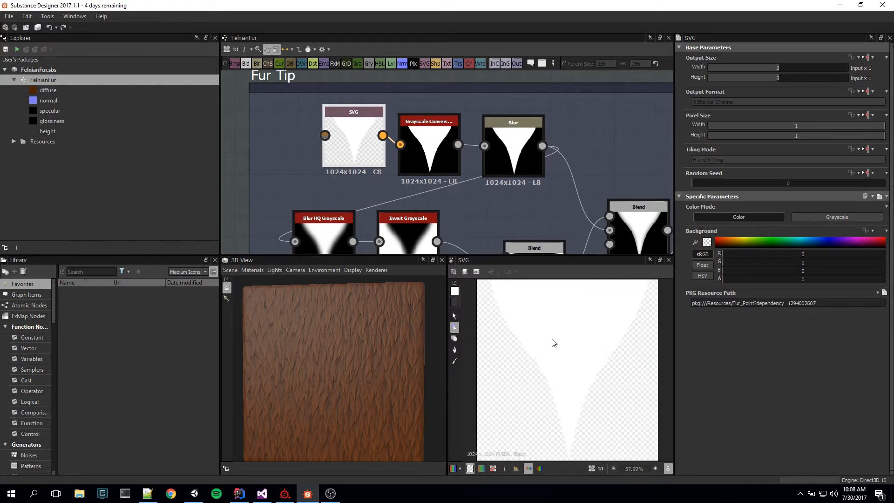
# Step: Show the curve points of the SVG node's fur-tip shape and compare the shape with the Grayscale Conversion node's output
pyautogui.click(455, 339)
pyautogui.click(455, 340)
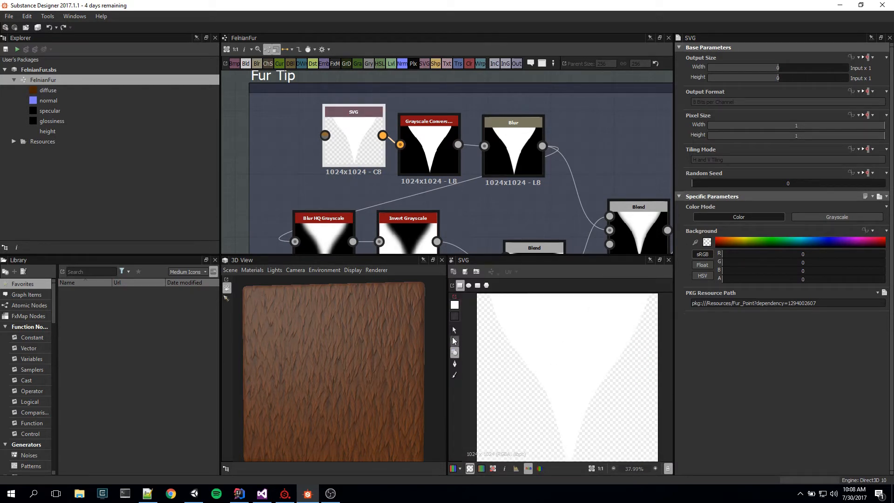
pyautogui.click(553, 317)
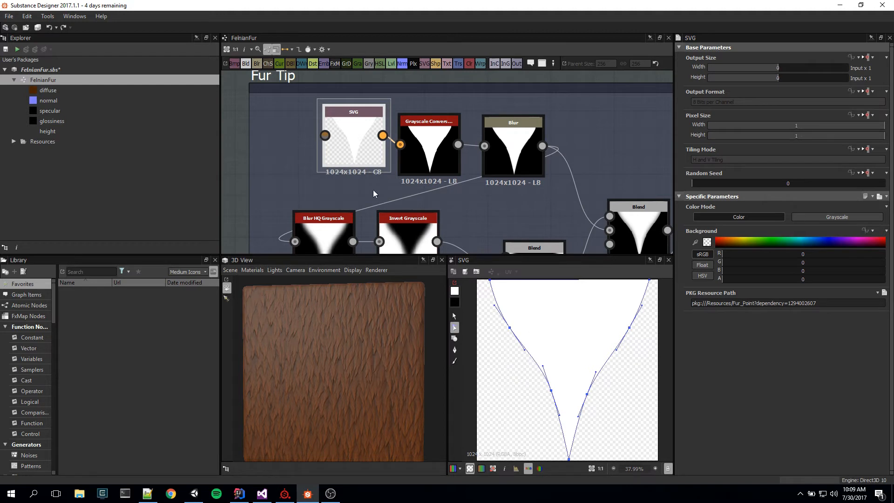
pyautogui.click(409, 125)
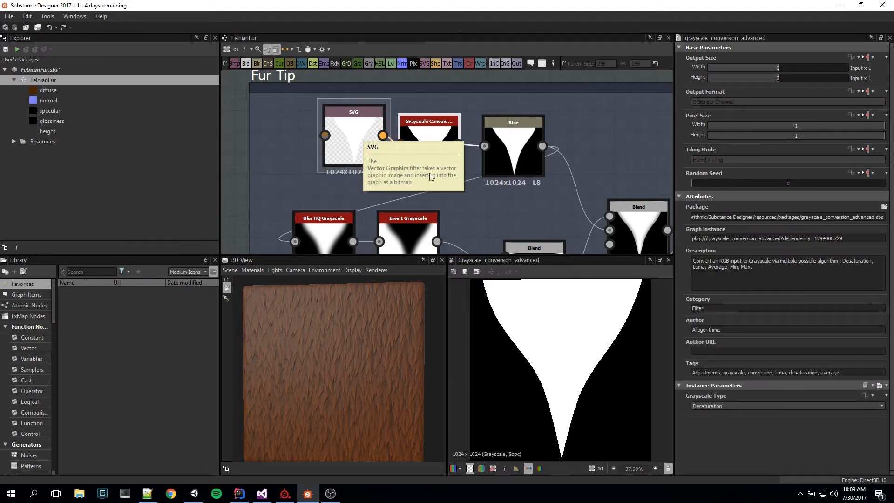
pyautogui.click(347, 151)
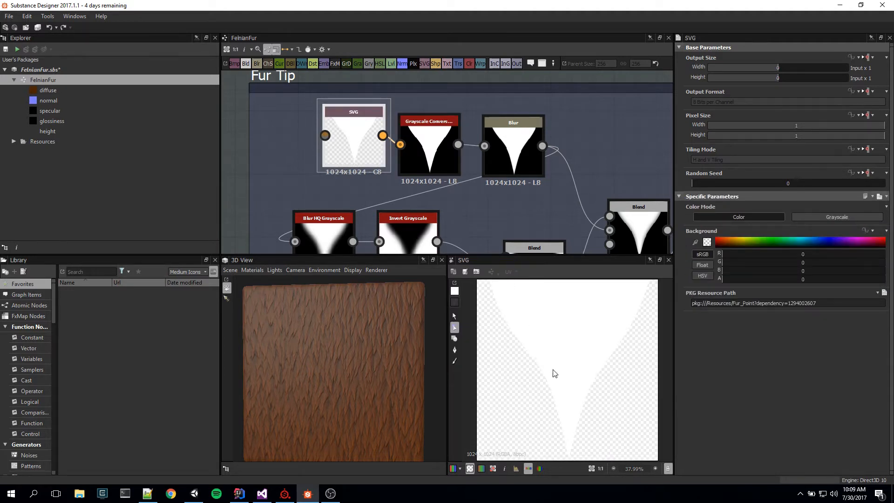
# Step: Show the SVG fur-tip shape's curve points and compare the outputs of the Grayscale Conversion and Blur nodes
pyautogui.click(561, 358)
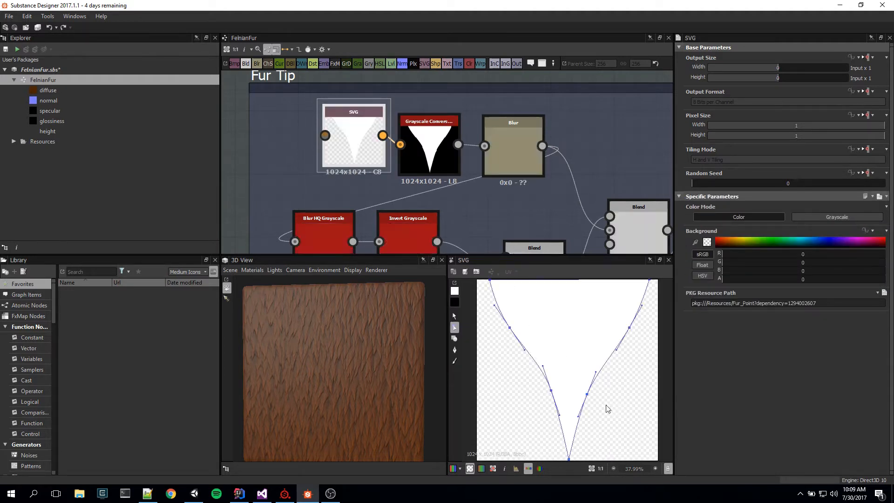
pyautogui.click(420, 142)
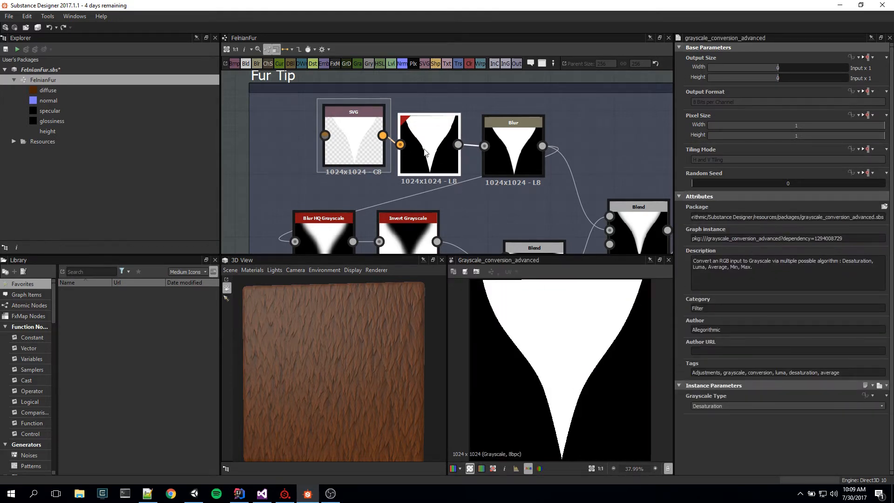
pyautogui.moveTo(520, 211)
pyautogui.mouseDown(button='middle')
pyautogui.moveTo(494, 187)
pyautogui.moveTo(512, 195)
pyautogui.mouseUp(button='middle')
pyautogui.click(496, 125)
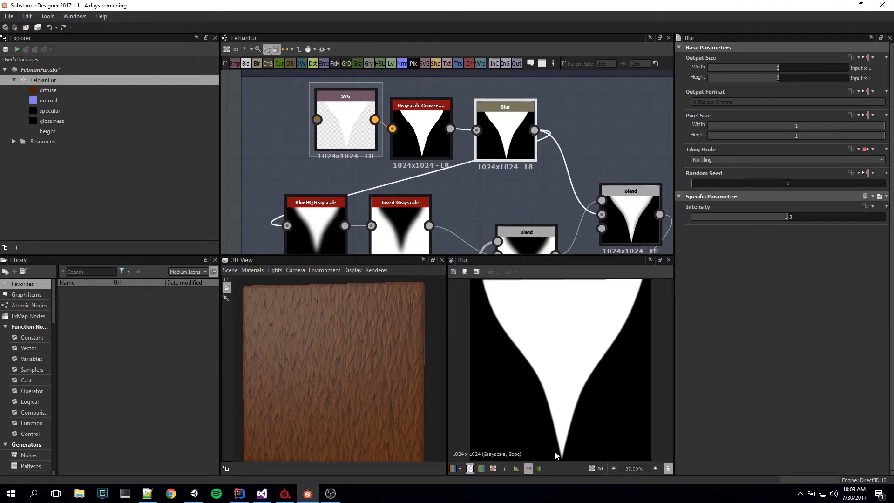
# Step: Examine the edge of the fur tip in the Grayscale Conversion node's output at pixel level
pyautogui.click(419, 126)
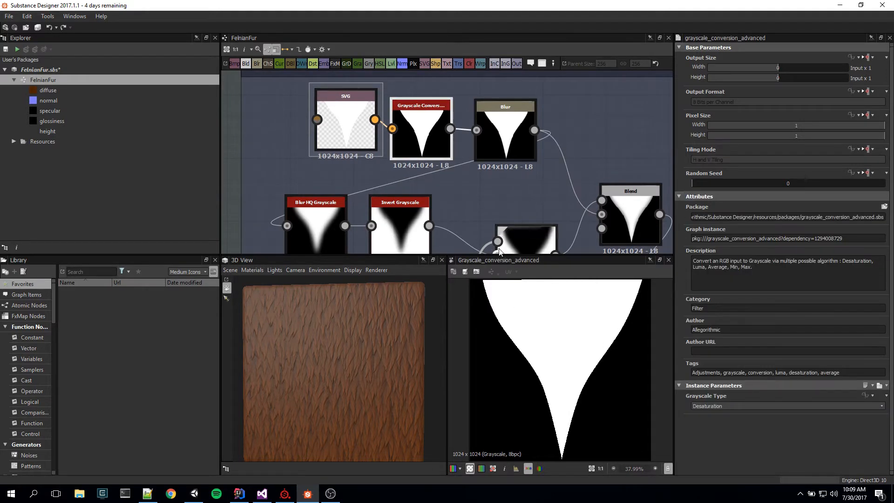
pyautogui.scroll(5, 531, 387)
pyautogui.scroll(3, 577, 387)
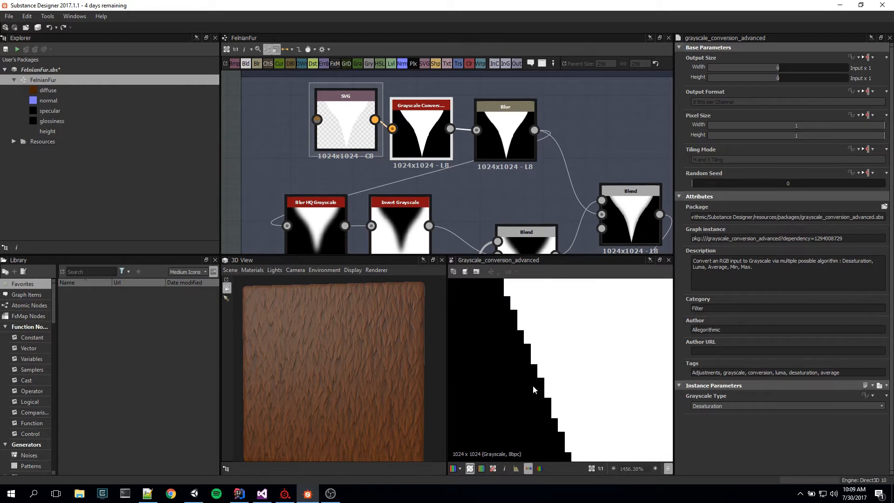
pyautogui.scroll(-6, 577, 384)
pyautogui.scroll(-4, 577, 382)
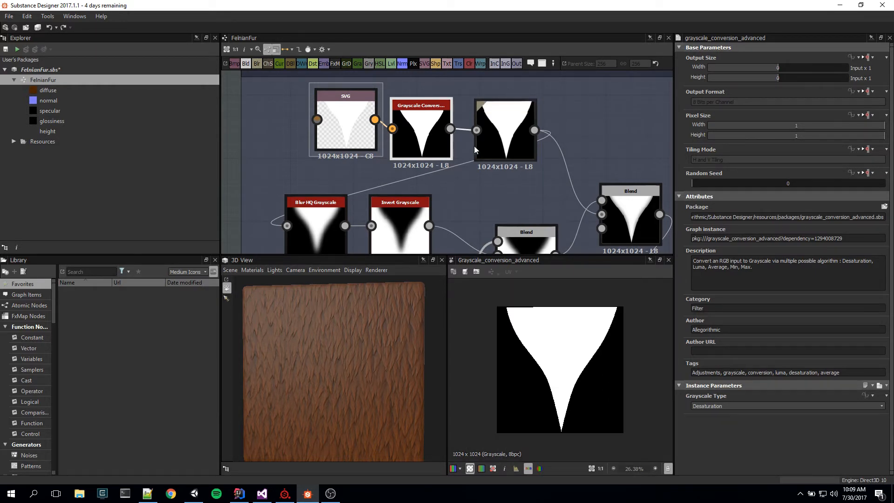
# Step: Examine the edge and the pointed end of the fur tip in the Blur node's output up close, and fit the full image again
pyautogui.click(503, 129)
pyautogui.scroll(3, 573, 387)
pyautogui.scroll(4, 462, 406)
pyautogui.scroll(4, 517, 404)
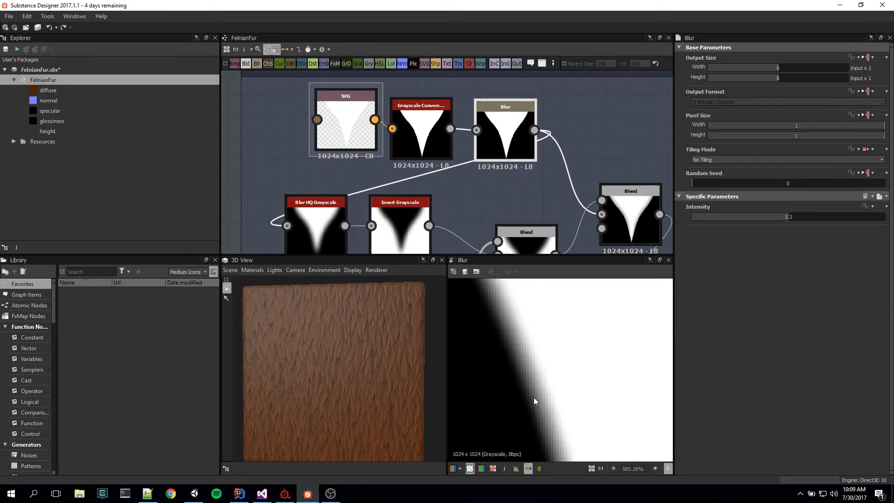
pyautogui.scroll(-7, 570, 395)
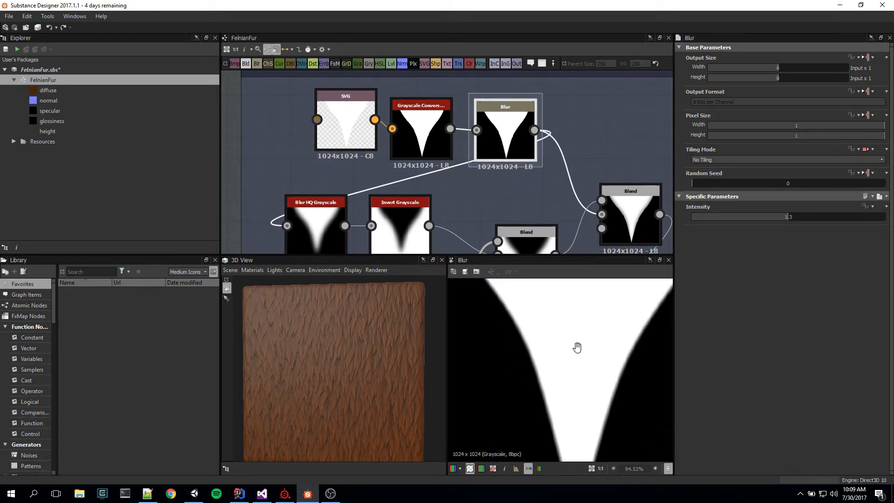
pyautogui.scroll(4, 557, 393)
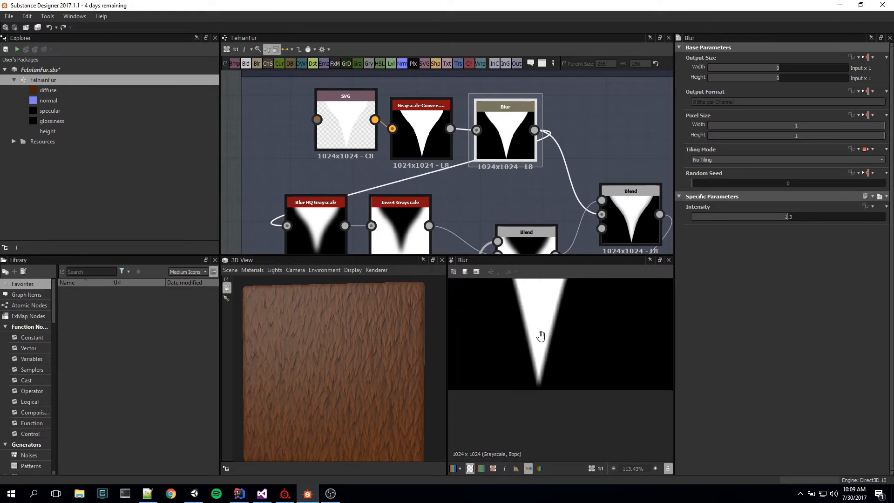
pyautogui.scroll(7, 541, 367)
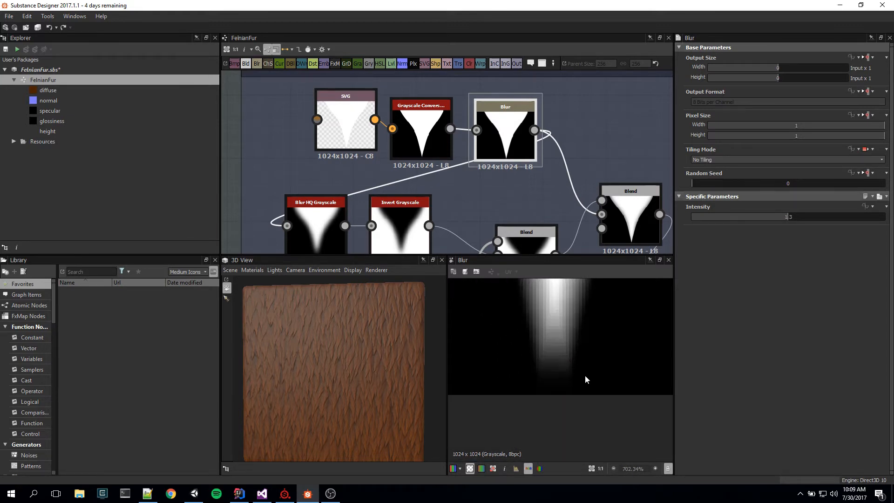
pyautogui.moveTo(557, 338); pyautogui.dragTo(583, 366, button='middle')
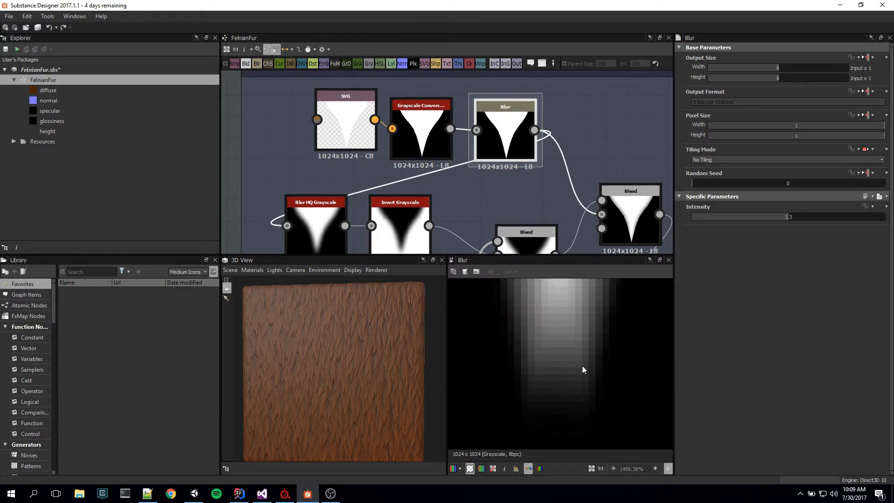
pyautogui.press('f')
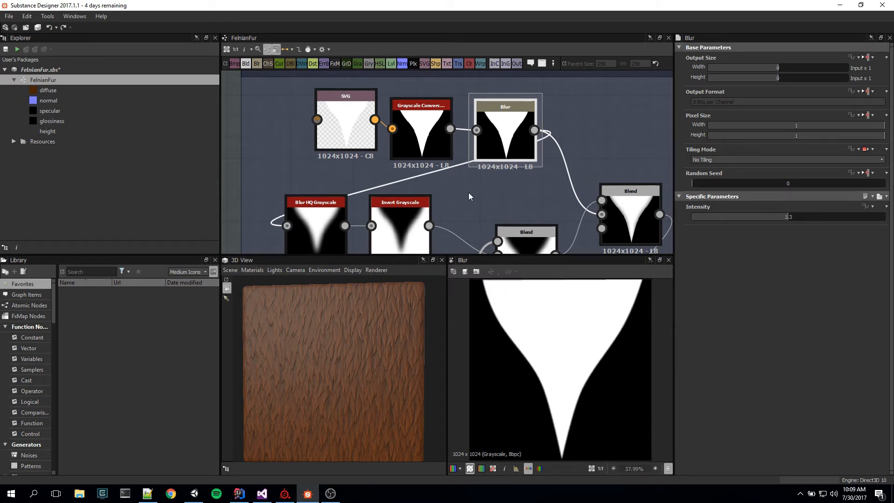
# Step: Preview the Blur HQ Grayscale node's output and the Subtract Blend beside the Anisotropic Noise node
pyautogui.moveTo(468, 191); pyautogui.dragTo(506, 132, button='middle')
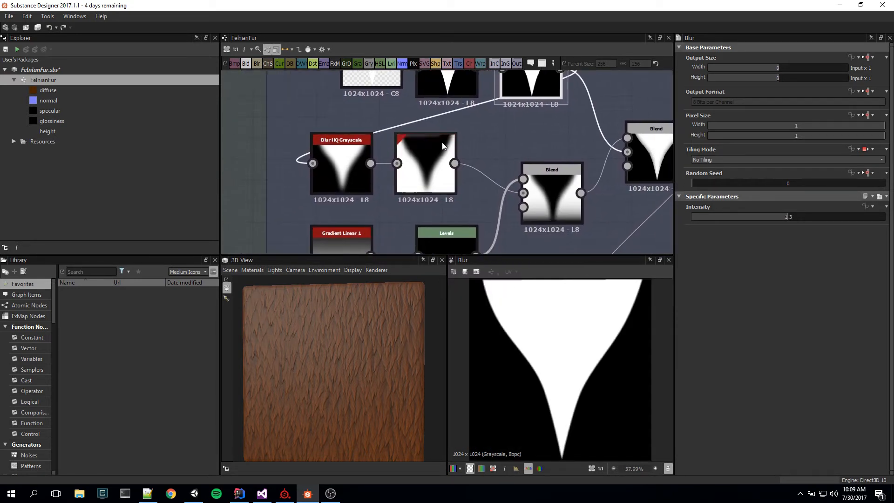
pyautogui.doubleClick(337, 168)
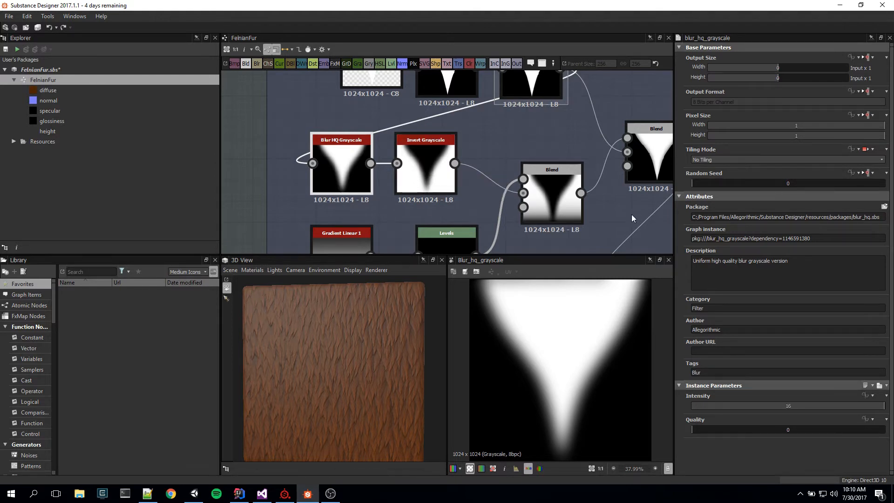
pyautogui.moveTo(587, 203); pyautogui.dragTo(440, 198, button='middle')
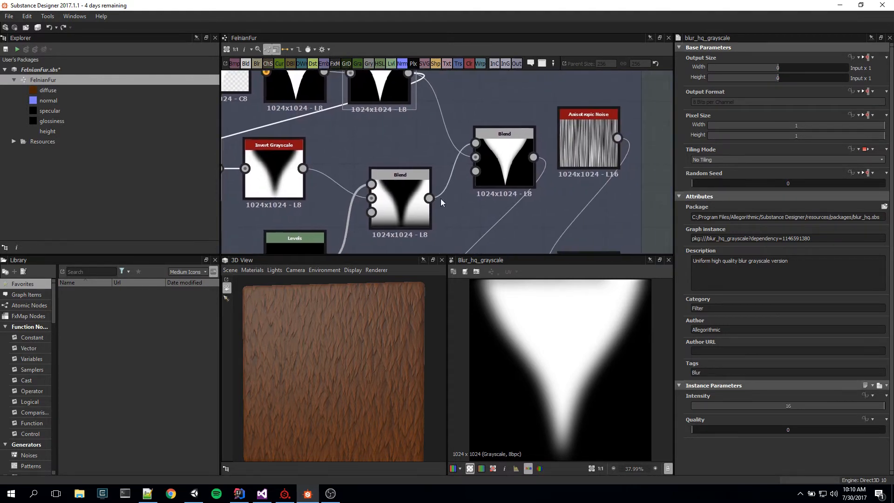
pyautogui.click(504, 163)
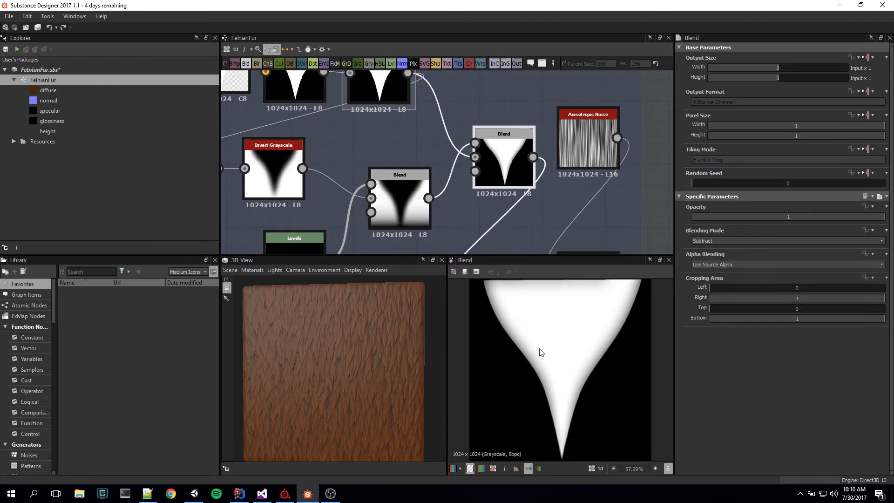
pyautogui.moveTo(486, 223); pyautogui.dragTo(517, 214, button='middle')
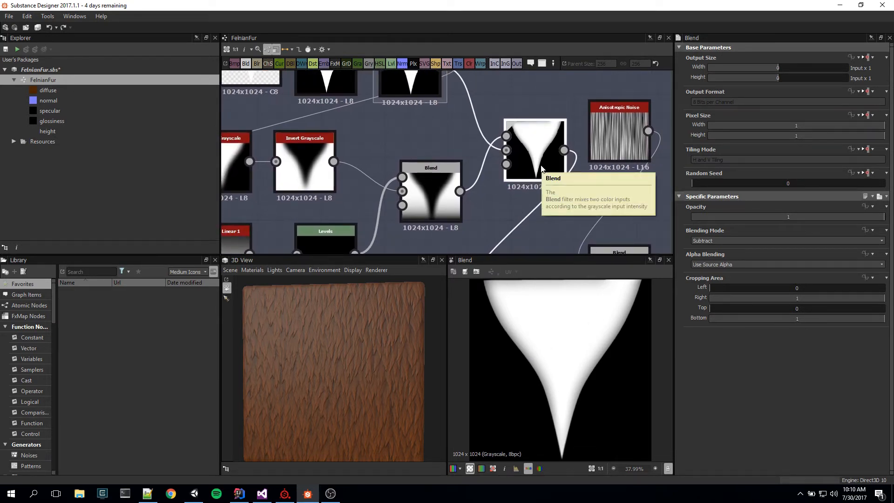
# Step: Compare the Invert Grayscale node's output with the result of the Subtract Blend beside the Anisotropic Noise node
pyautogui.click(298, 160)
pyautogui.moveTo(318, 170); pyautogui.dragTo(355, 163, button='middle')
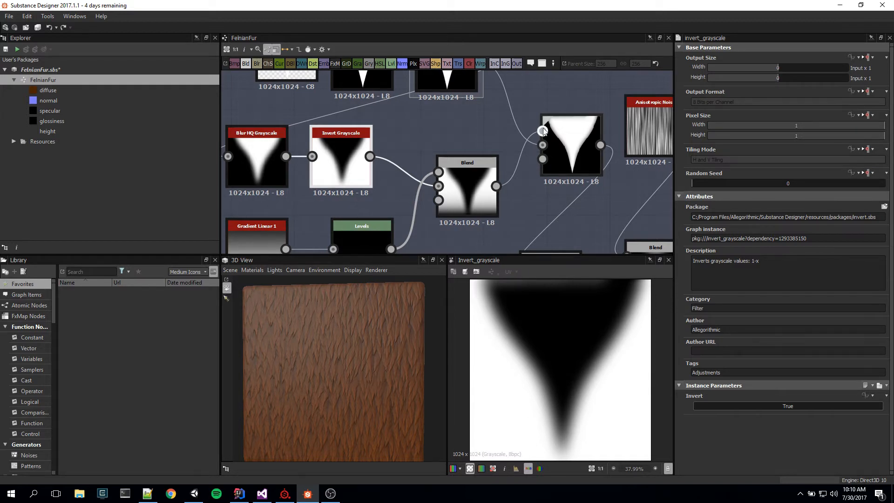
pyautogui.click(582, 166)
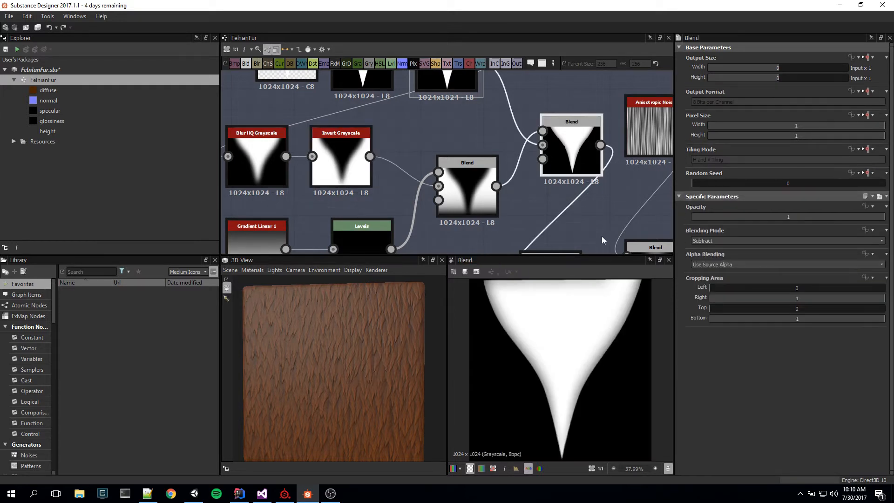
pyautogui.click(346, 173)
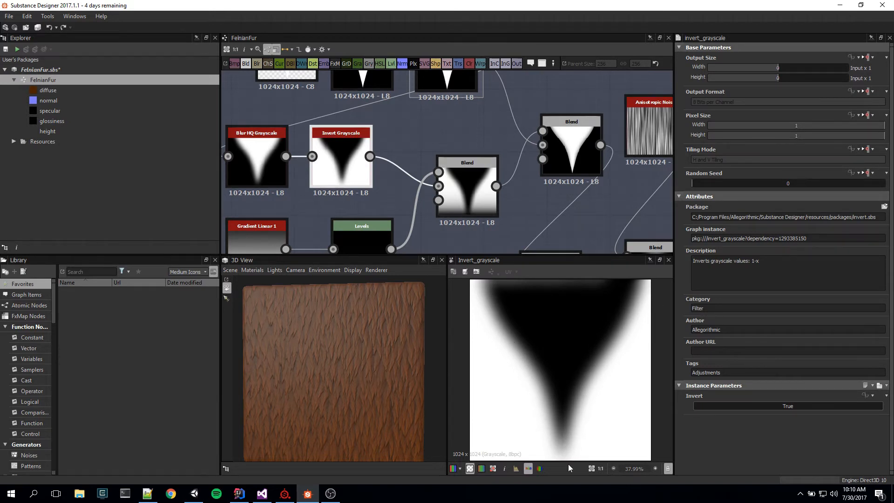
pyautogui.moveTo(578, 156); pyautogui.dragTo(584, 153)
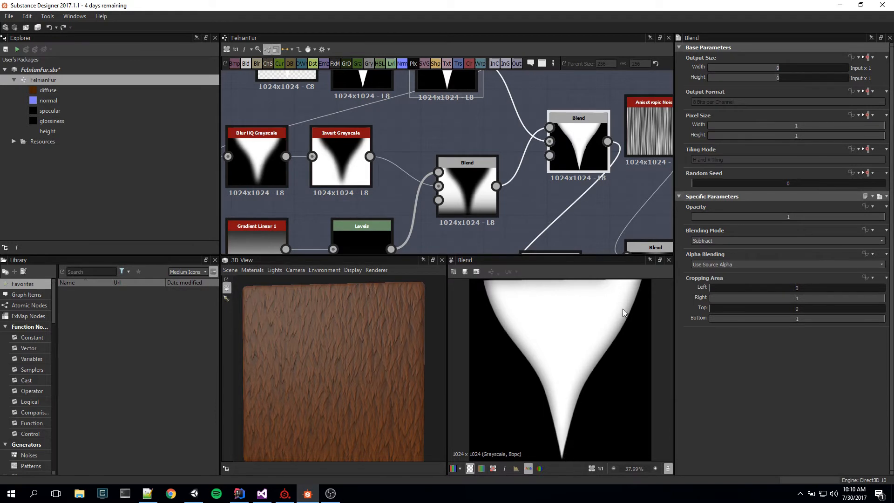
pyautogui.moveTo(519, 205); pyautogui.dragTo(562, 172, button='middle')
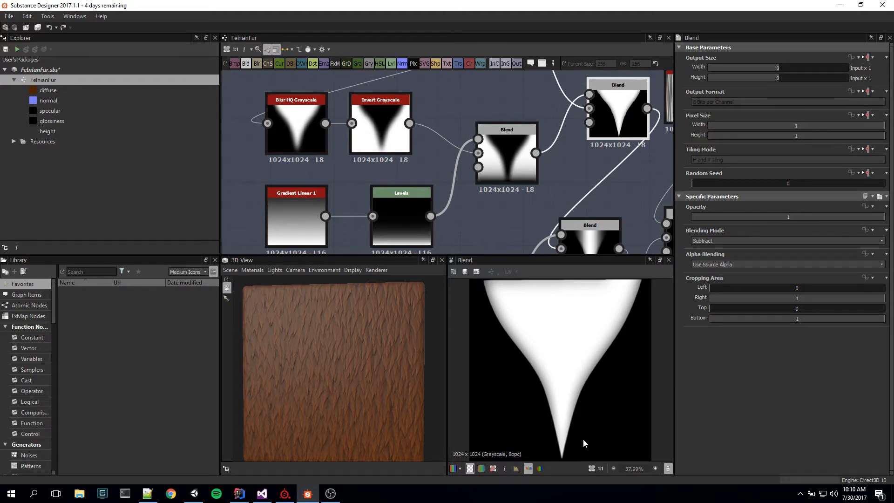
# Step: Preview the inverted fur tip, the Levels gradient, and the Blend that subtracts the gradient from the inverted shape
pyautogui.doubleClick(381, 146)
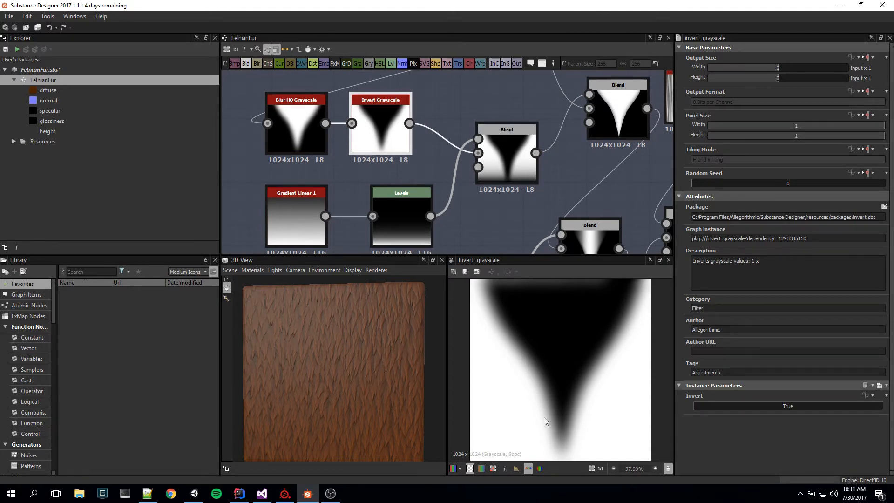
pyautogui.doubleClick(508, 166)
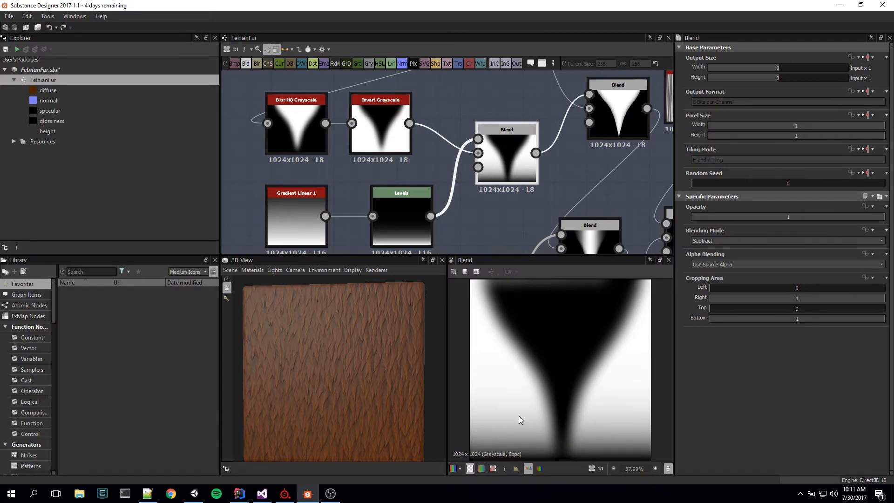
pyautogui.doubleClick(395, 230)
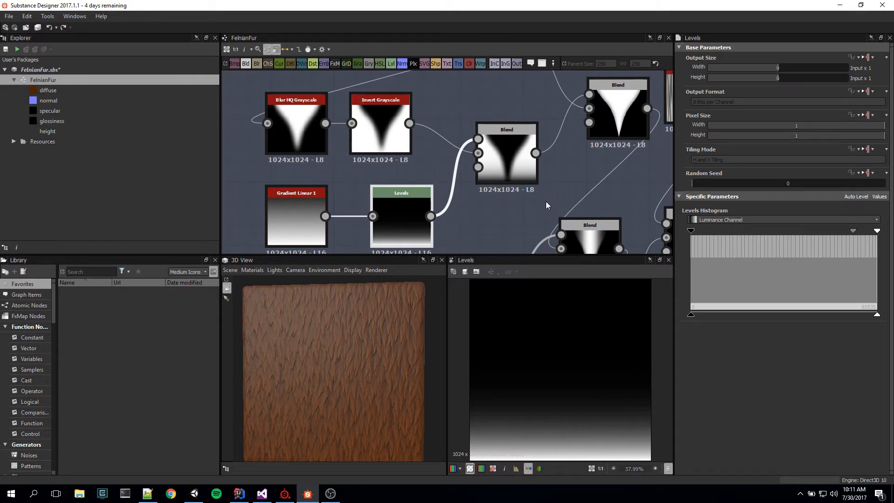
pyautogui.doubleClick(512, 173)
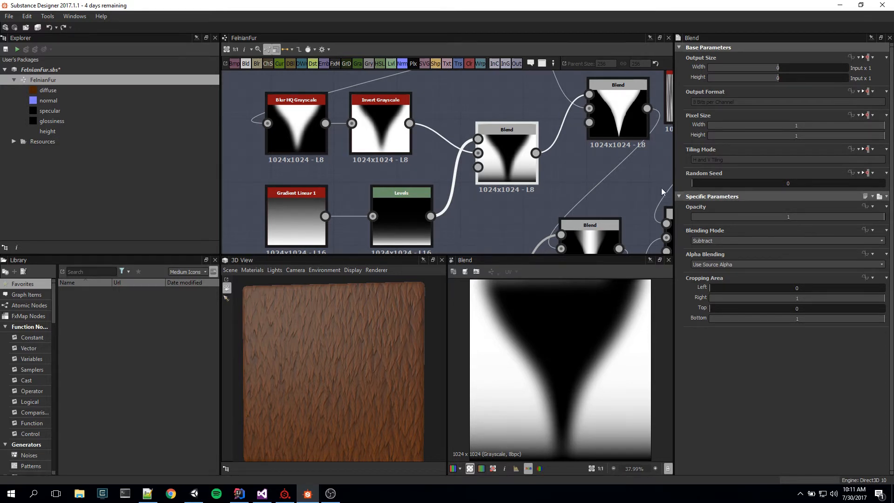
# Step: Preview the Blend beside the Anisotropic Noise node and the following Blend that subtracts the inverted Gradient Linear 2
pyautogui.moveTo(620, 170); pyautogui.dragTo(567, 137, button='middle')
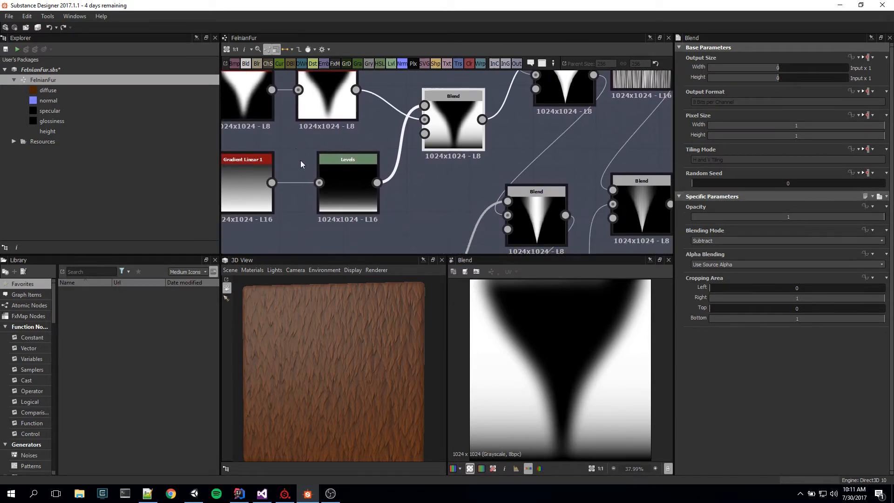
pyautogui.moveTo(579, 194); pyautogui.dragTo(559, 229, button='middle')
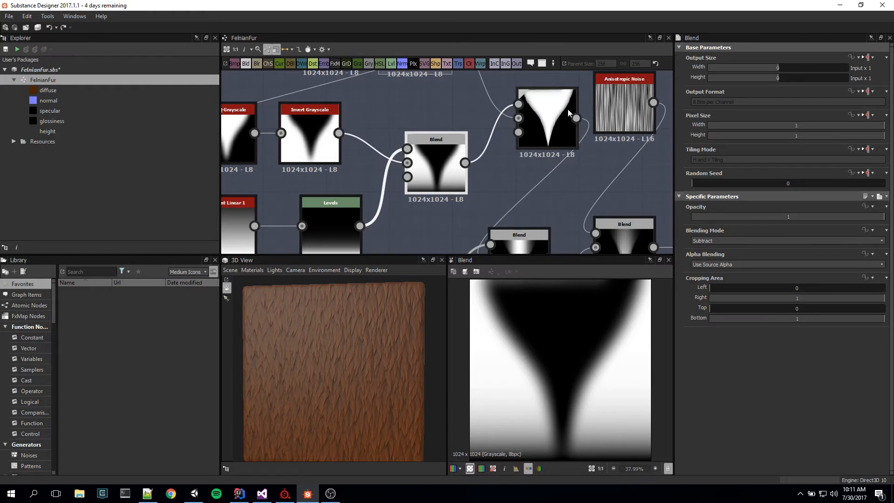
pyautogui.doubleClick(546, 123)
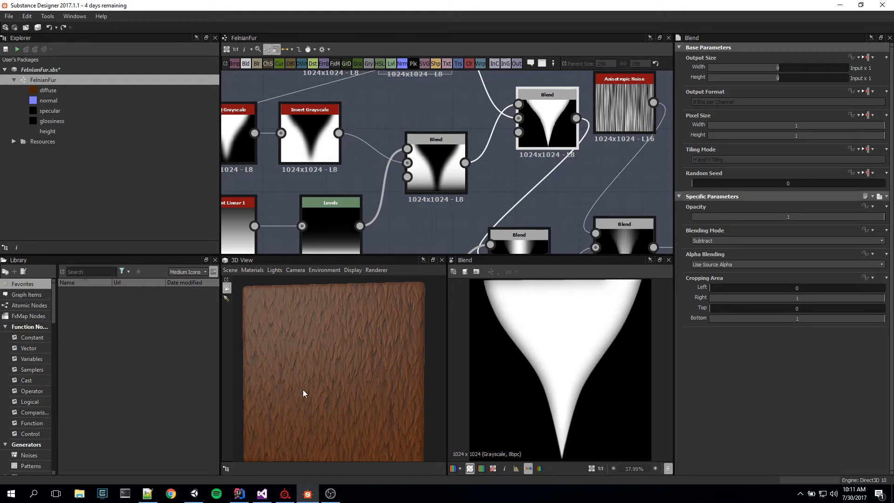
pyautogui.moveTo(524, 215); pyautogui.dragTo(538, 130, button='middle')
pyautogui.click(521, 156)
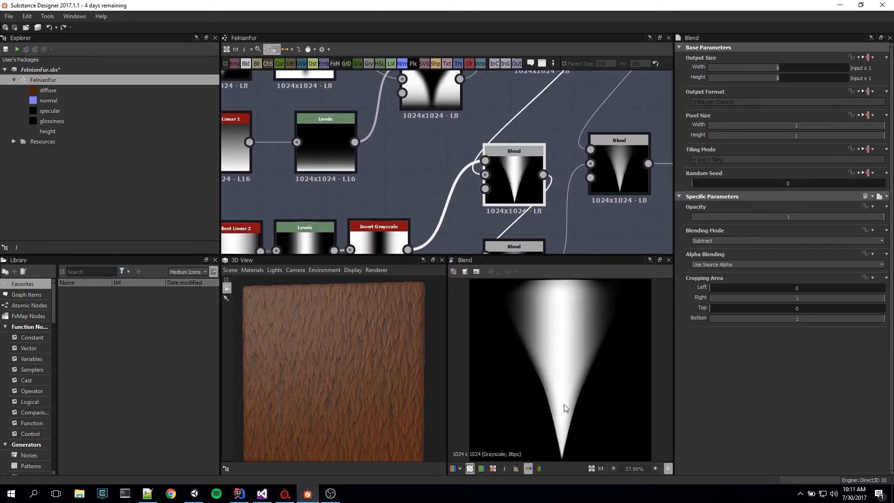
# Step: Trace the Gradient Linear 2 and inverted Gradient Linear 1 chains, and preview the lower Levels node and the Blend it feeds
pyautogui.moveTo(398, 213); pyautogui.dragTo(466, 153, button='middle')
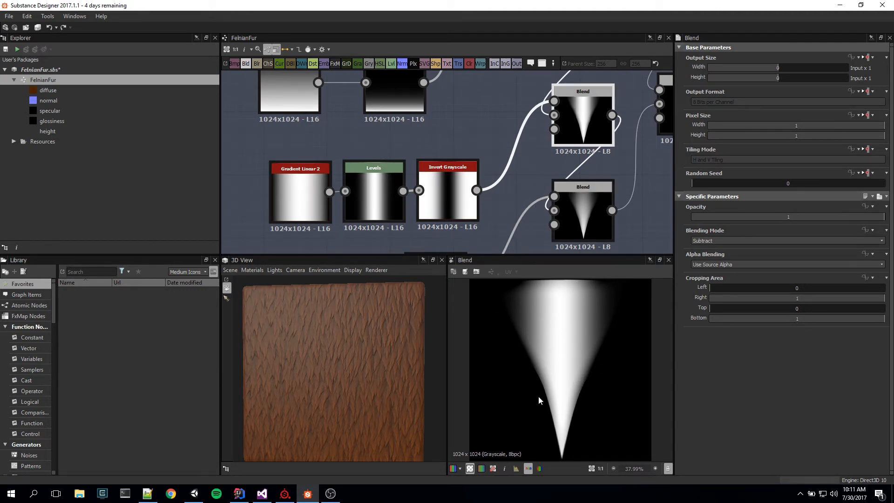
pyautogui.moveTo(639, 225); pyautogui.dragTo(616, 122, button='middle')
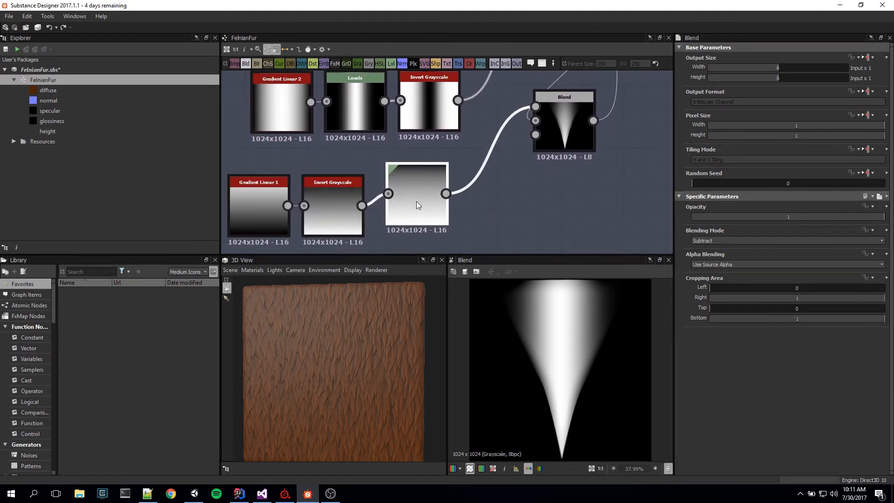
pyautogui.doubleClick(416, 201)
pyautogui.moveTo(553, 111); pyautogui.dragTo(505, 161, button='middle')
pyautogui.doubleClick(505, 159)
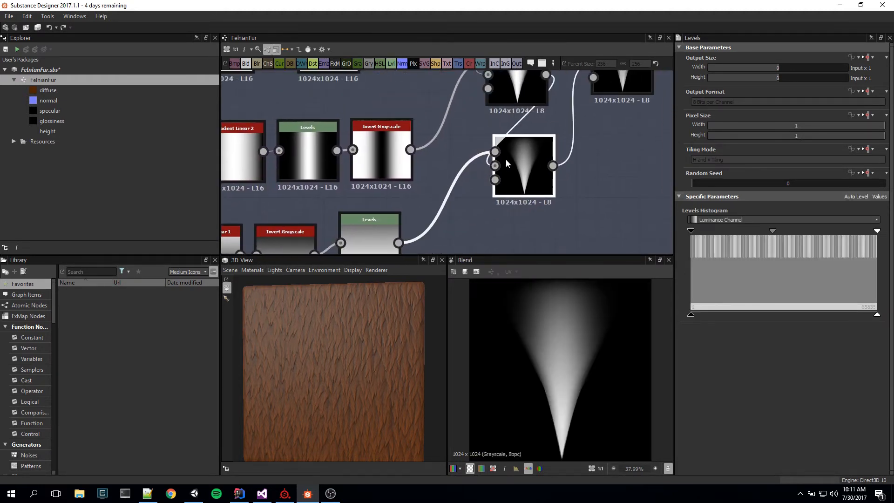
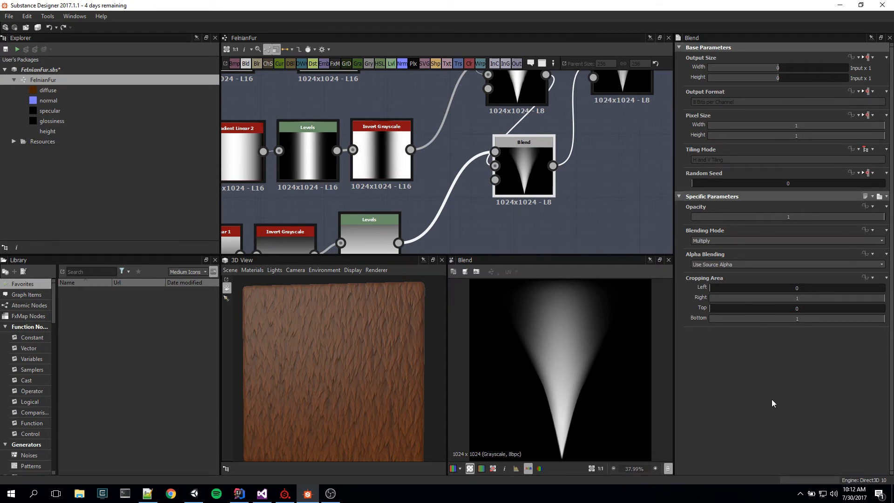
# Step: Inspect the fur tips on the textured surface up close in the 3D view
pyautogui.moveTo(590, 151); pyautogui.dragTo(473, 234, button='middle')
pyautogui.moveTo(515, 108); pyautogui.dragTo(570, 92, button='middle')
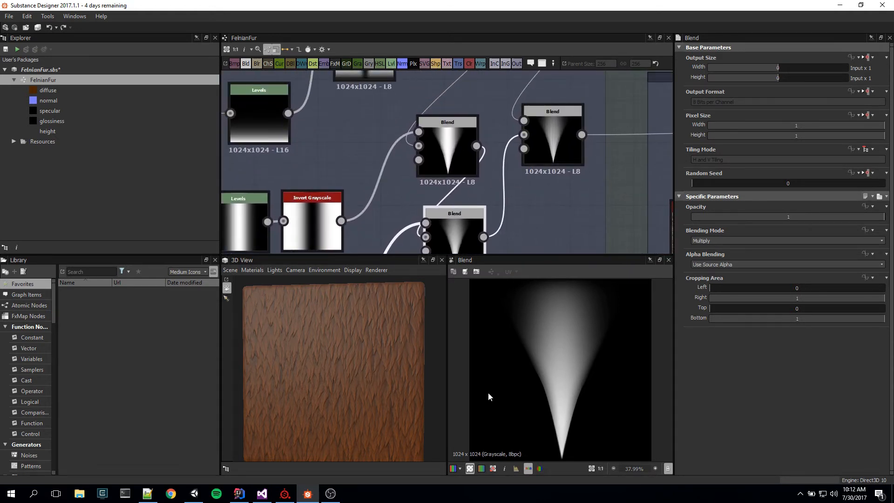
pyautogui.scroll(6, 352, 377)
pyautogui.scroll(-4, 366, 392)
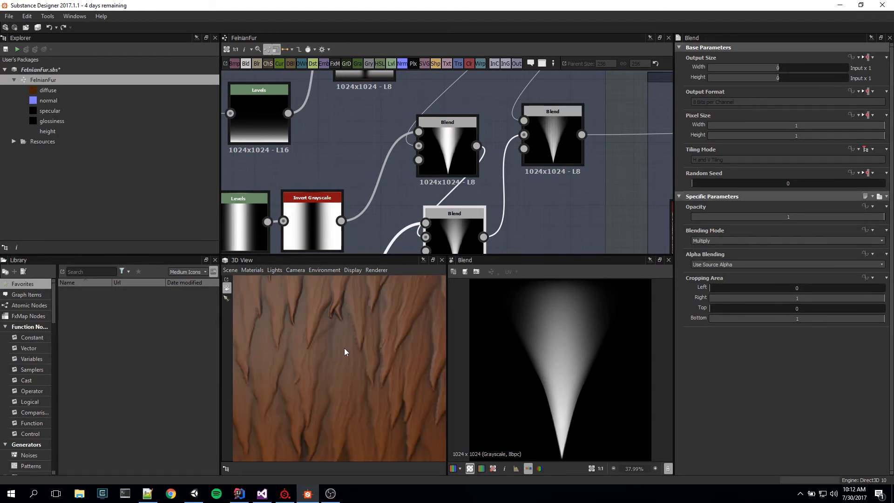
pyautogui.scroll(-4, 386, 406)
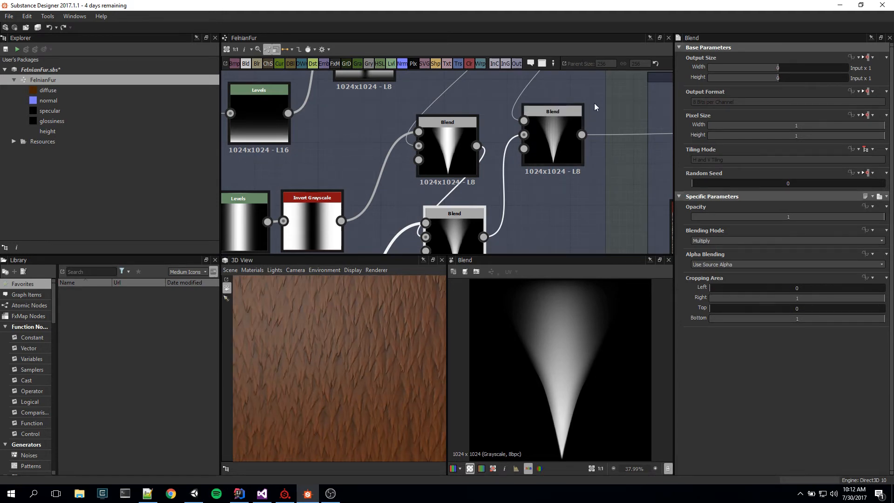
# Step: Preview the vertical Anisotropic Noise node and the Blend that multiplies it into the fur-tip shape
pyautogui.moveTo(594, 103); pyautogui.dragTo(580, 209, button='middle')
pyautogui.click(538, 100)
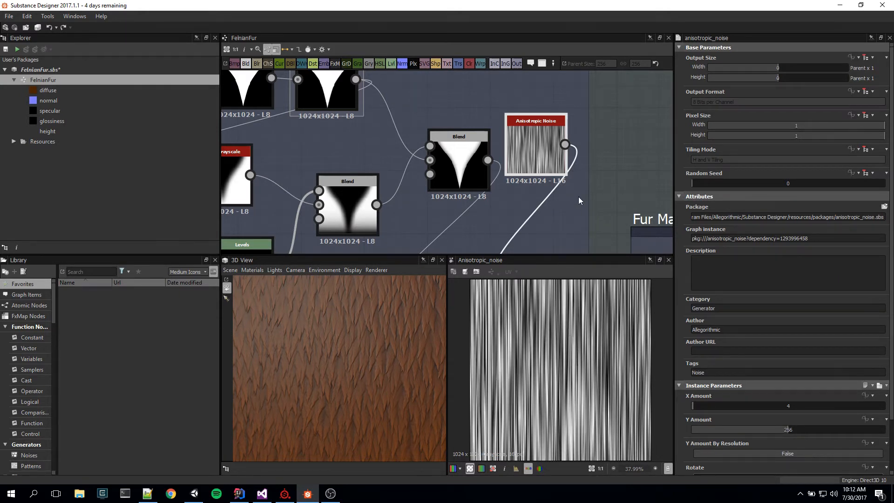
pyautogui.moveTo(612, 213); pyautogui.dragTo(621, 129, button='middle')
pyautogui.click(546, 201)
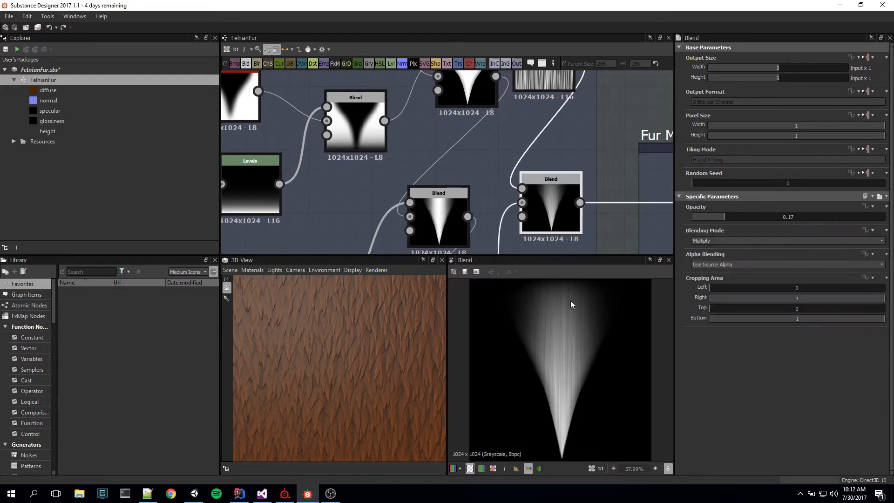
# Step: Examine the noise streaks in the fur-tip Blend's output up close and compare them with the fur in the 3D view
pyautogui.scroll(8, 583, 399)
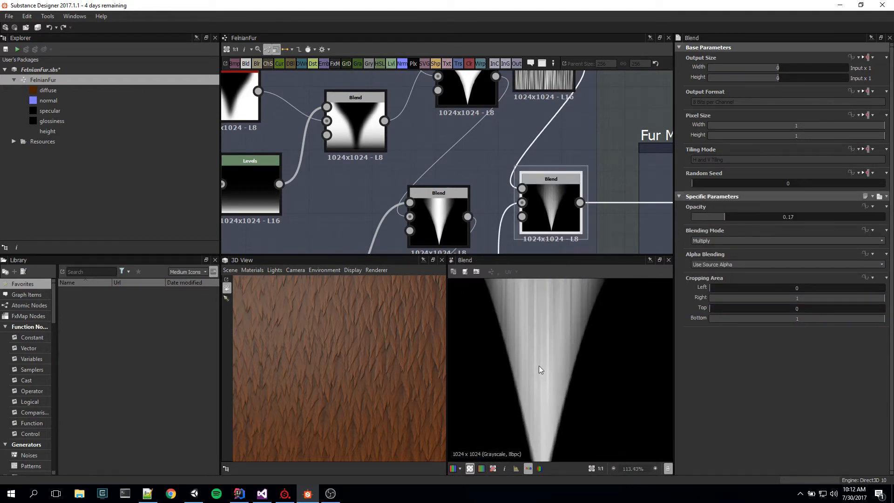
pyautogui.moveTo(560, 339); pyautogui.dragTo(597, 450, button='middle')
pyautogui.moveTo(617, 348); pyautogui.dragTo(562, 460, button='middle')
pyautogui.scroll(-5, 579, 331)
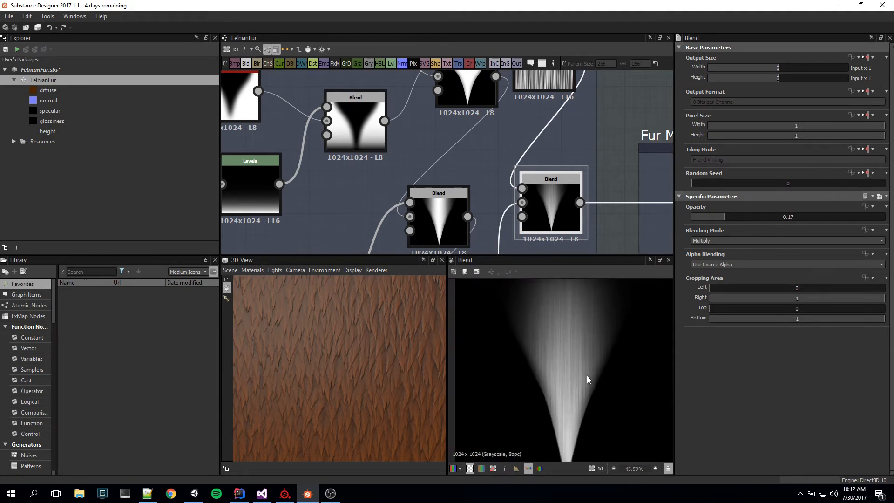
pyautogui.scroll(-2, 616, 238)
pyautogui.moveTo(615, 238); pyautogui.dragTo(549, 180, button='middle')
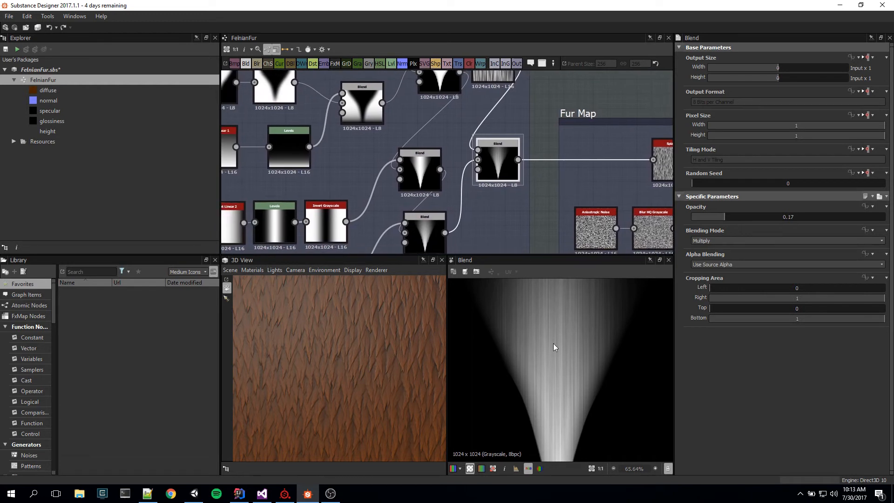
pyautogui.scroll(-3, 553, 343)
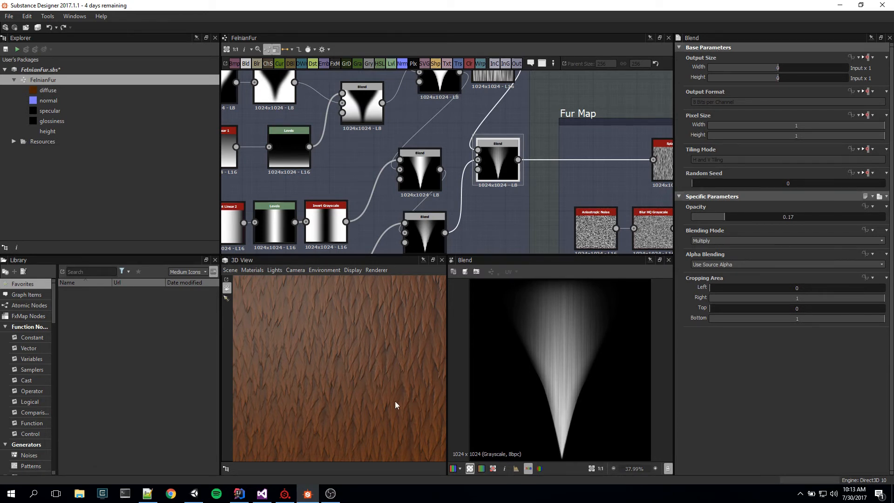
pyautogui.scroll(-5, 405, 395)
pyautogui.scroll(6, 358, 387)
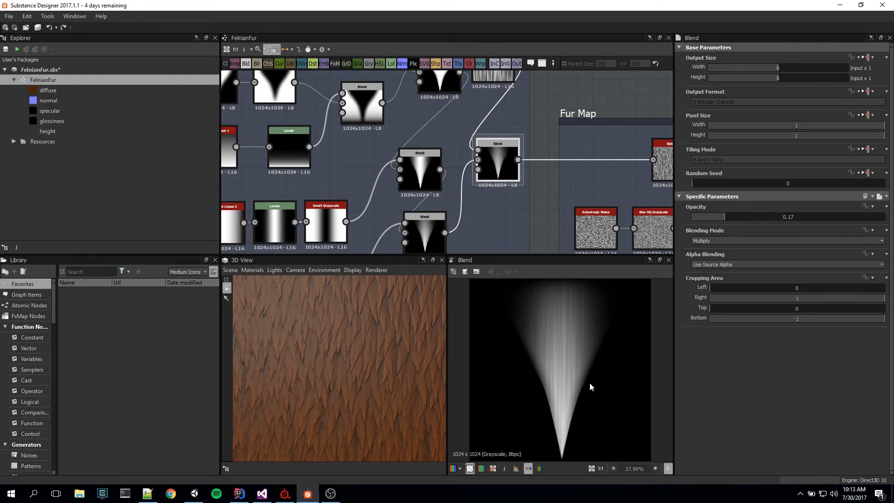
# Step: Preview the Splatter node in the Fur Map frame and examine its scattered fur-tip pattern up close
pyautogui.moveTo(628, 182); pyautogui.dragTo(469, 160, button='middle')
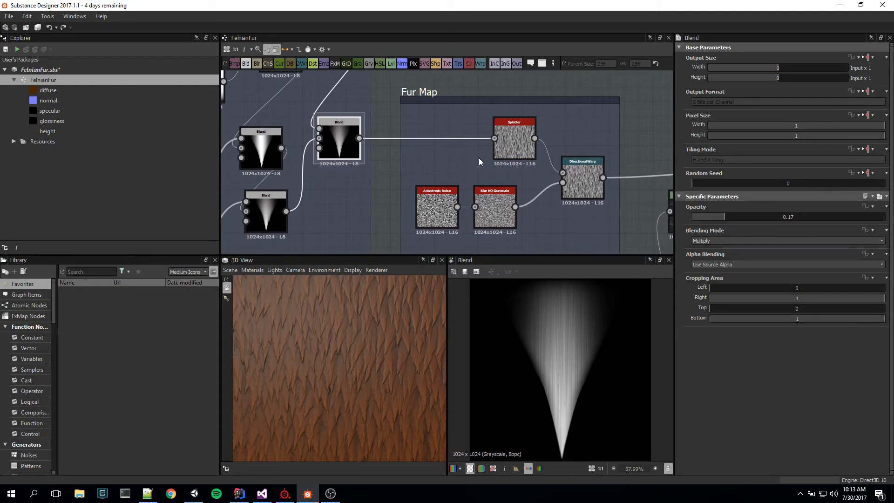
pyautogui.doubleClick(525, 148)
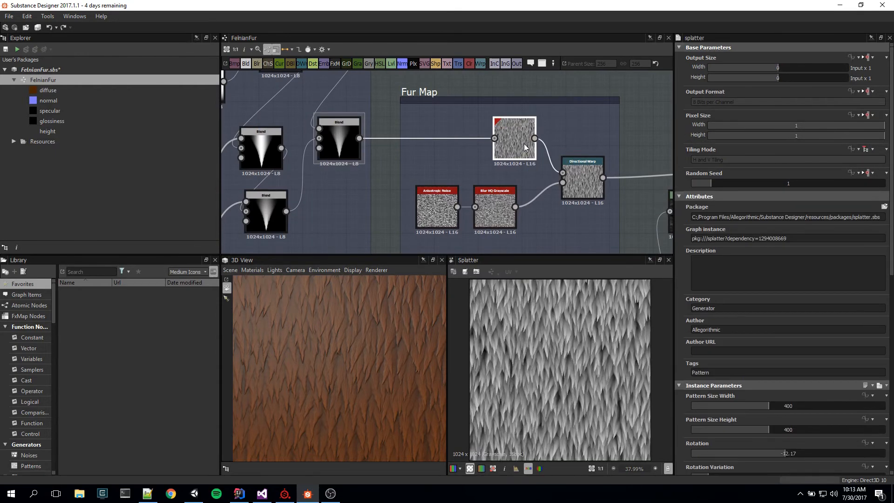
pyautogui.scroll(-3, 607, 406)
pyautogui.scroll(10, 560, 395)
pyautogui.moveTo(559, 395); pyautogui.dragTo(601, 423, button='middle')
pyautogui.scroll(-10, 602, 423)
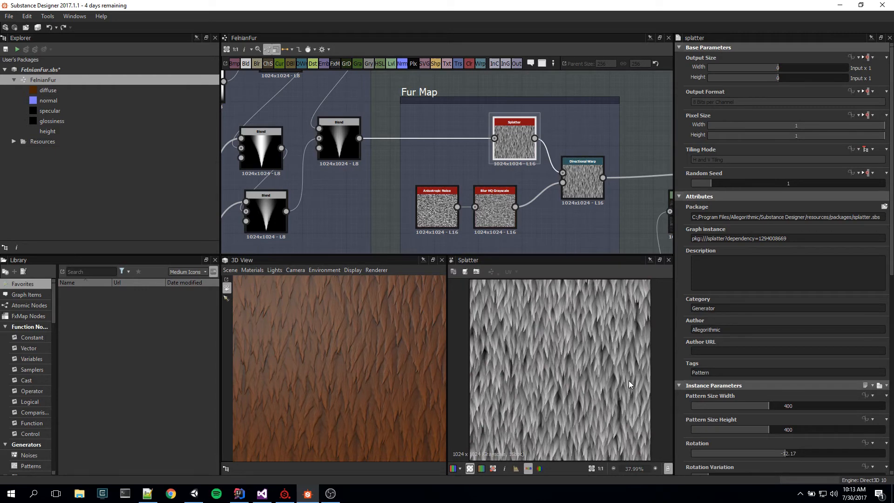
pyautogui.scroll(8, 575, 393)
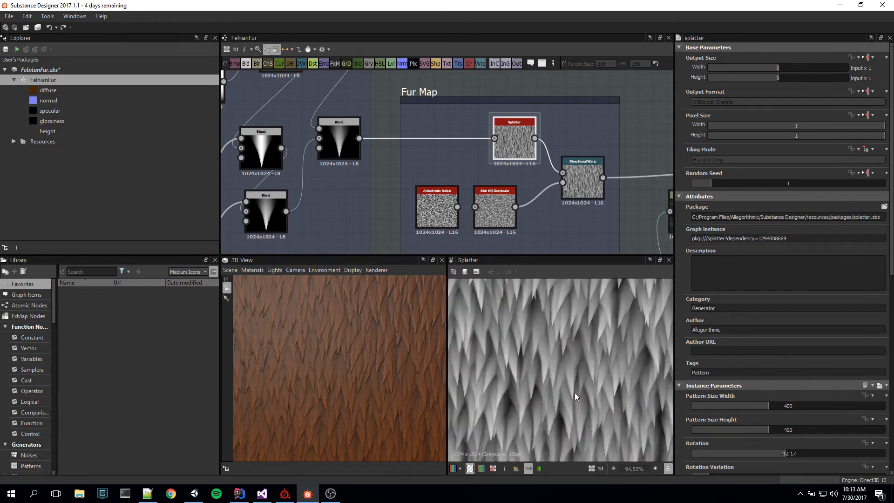
pyautogui.scroll(-8, 574, 392)
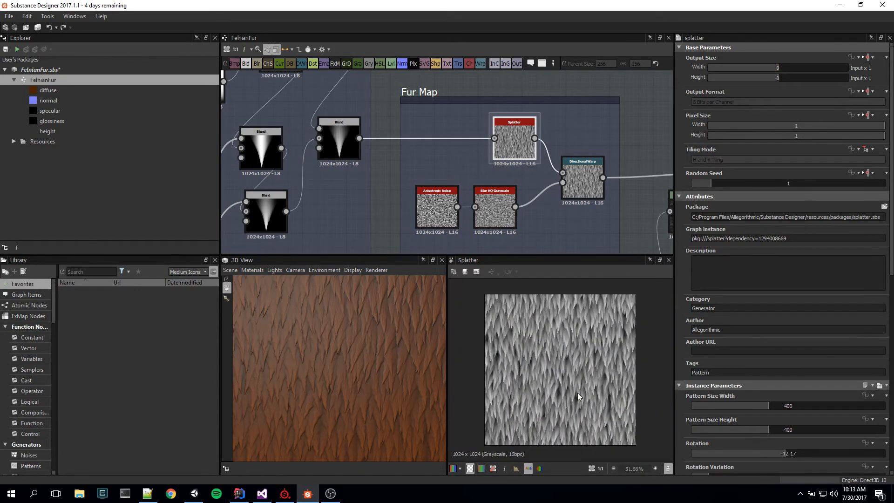
pyautogui.scroll(2, 577, 393)
pyautogui.scroll(-1, 589, 395)
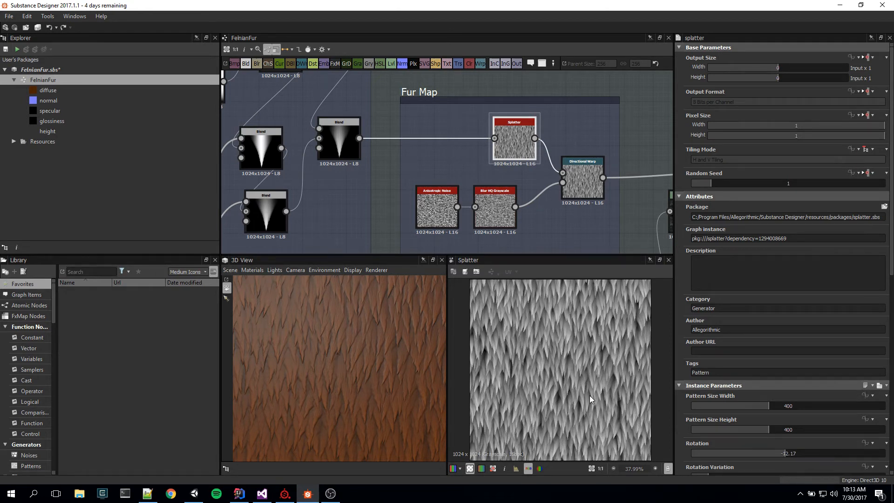
# Step: Inspect the overlapping fur strands up close in the 3D view for comparison with the Splatter pattern
pyautogui.scroll(3, 351, 401)
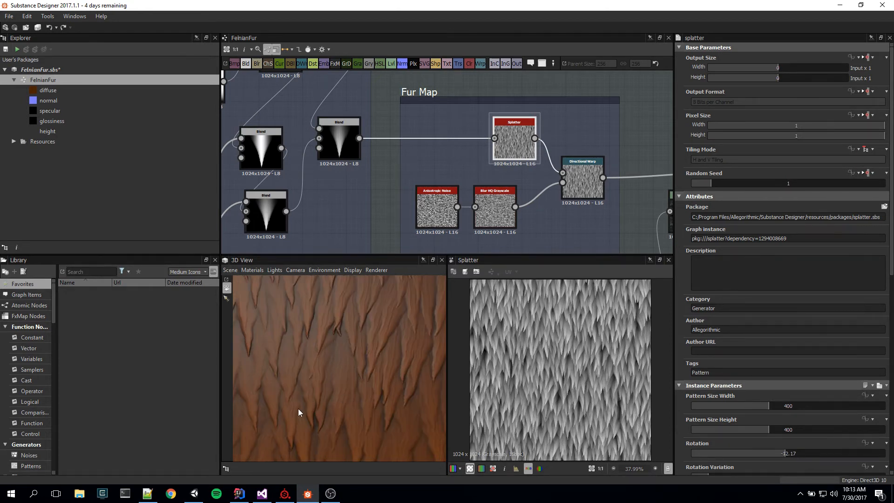
pyautogui.moveTo(410, 452); pyautogui.dragTo(413, 367)
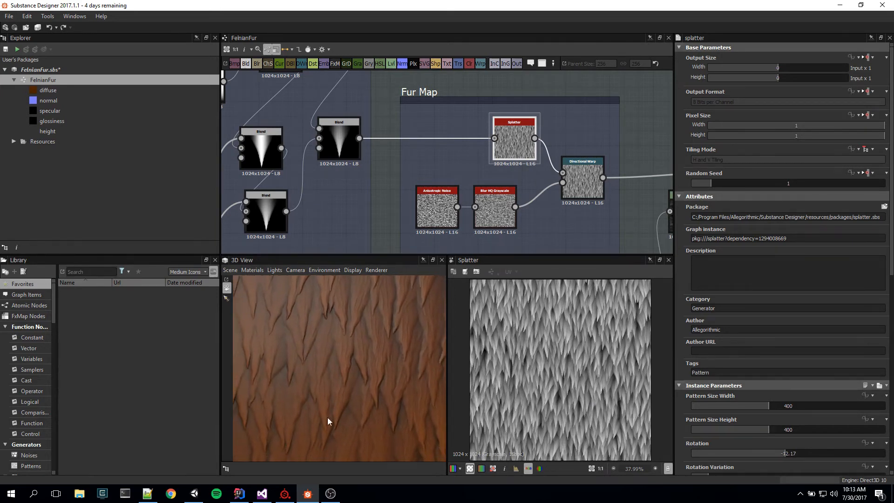
pyautogui.moveTo(327, 418); pyautogui.dragTo(341, 400)
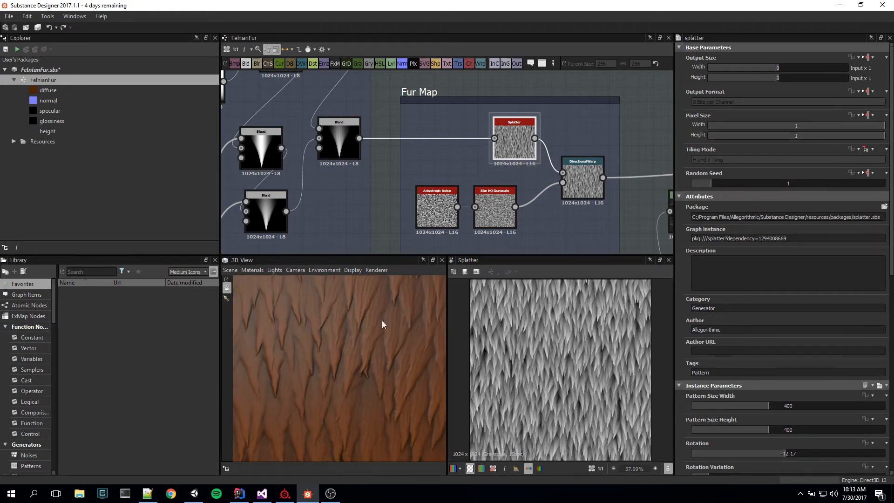
# Step: Preview the Fur Map's Directional Warp, and compare the Anisotropic Noise with the Blur HQ Grayscale that feeds the warp
pyautogui.doubleClick(588, 184)
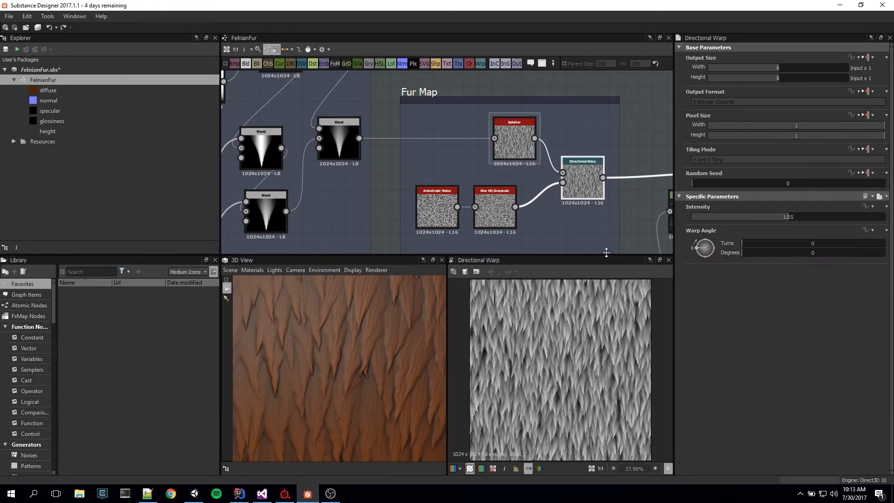
pyautogui.scroll(5, 599, 355)
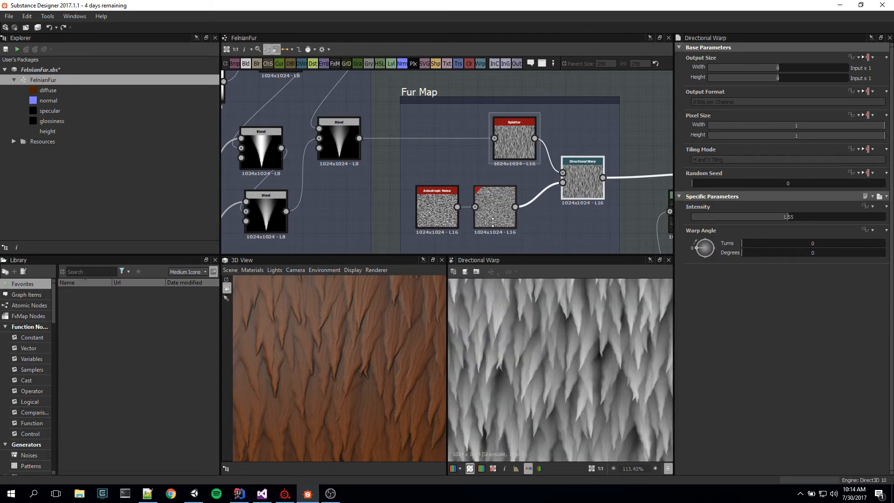
pyautogui.doubleClick(437, 207)
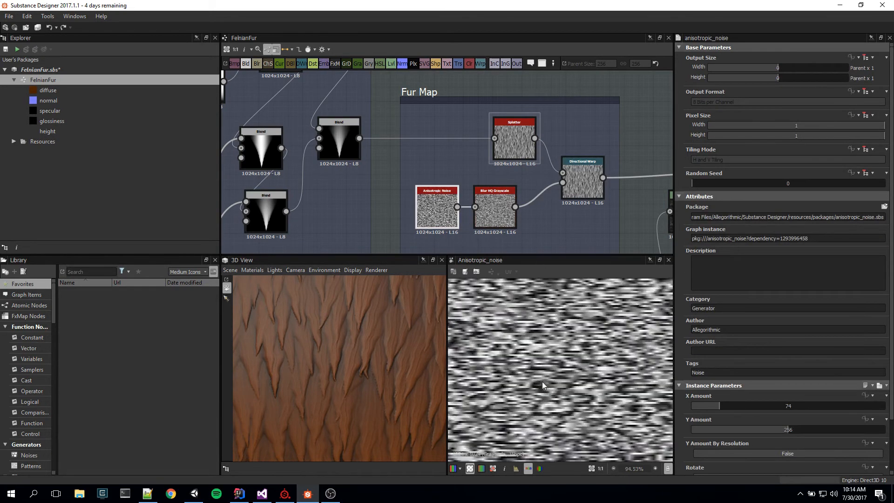
pyautogui.scroll(-5, 541, 395)
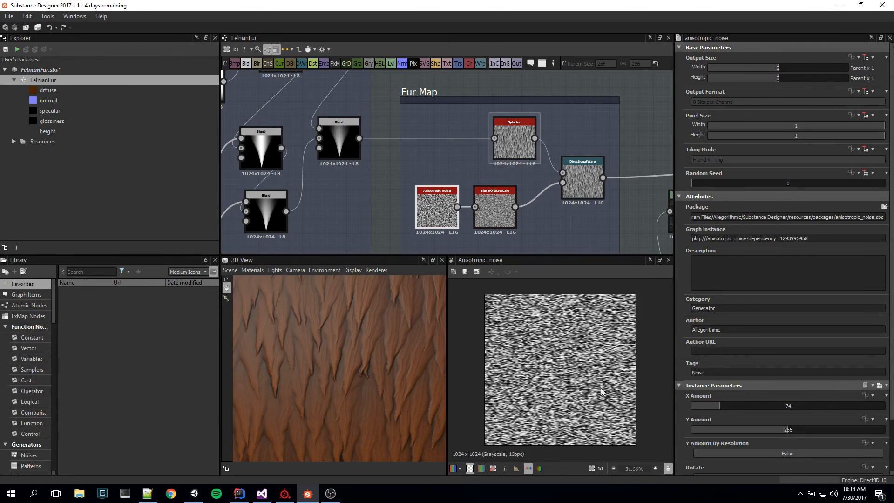
pyautogui.scroll(6, 600, 387)
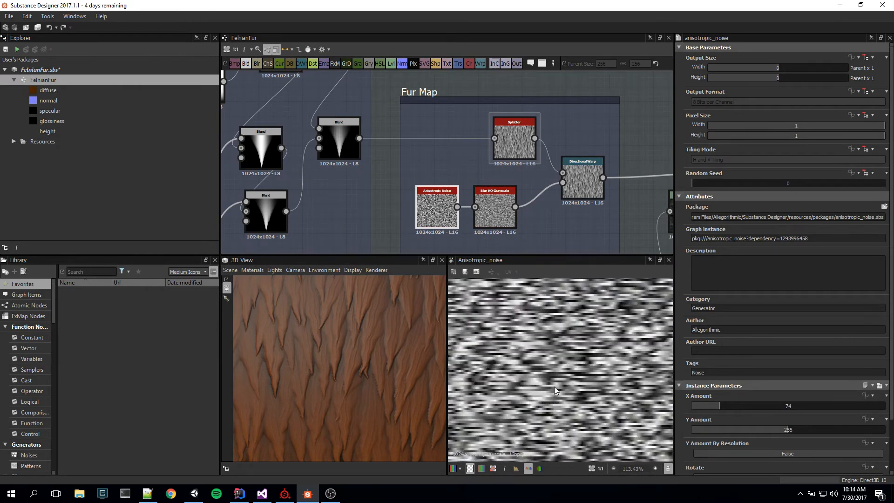
pyautogui.doubleClick(495, 210)
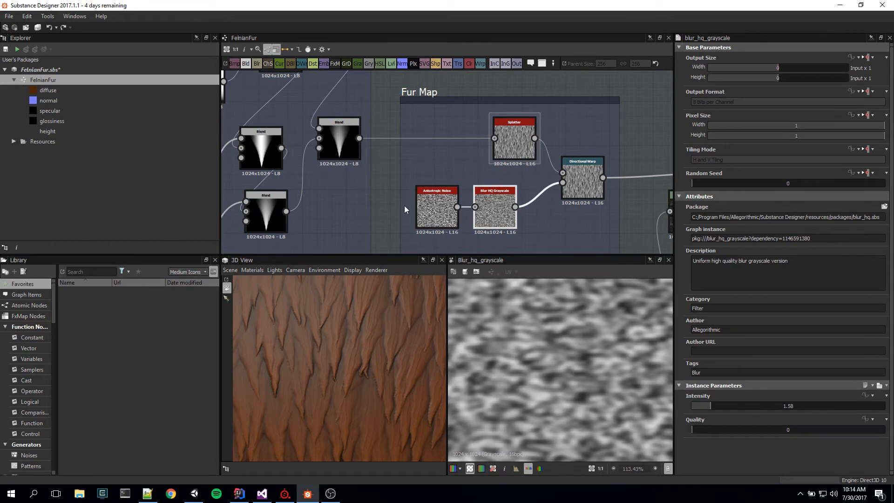
pyautogui.doubleClick(435, 208)
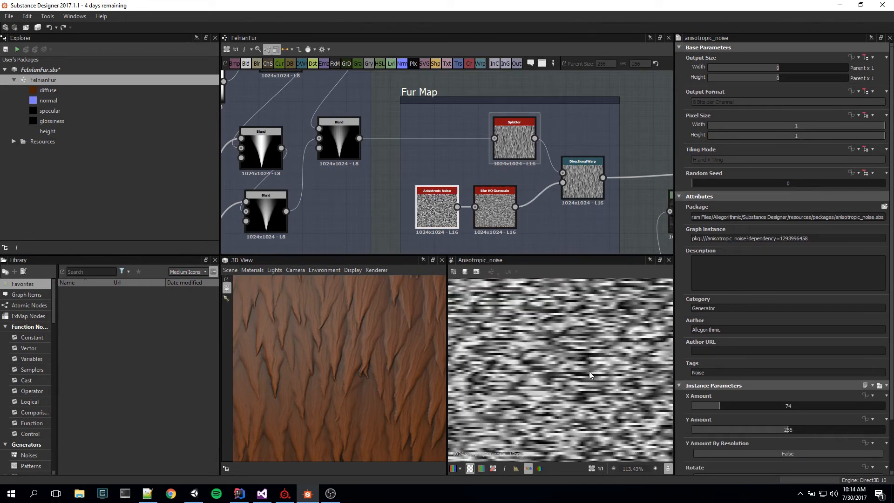
pyautogui.click(494, 211)
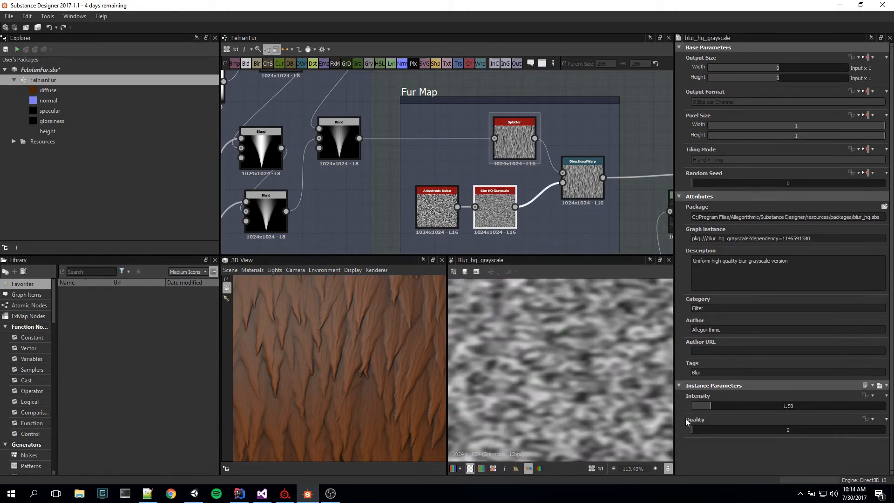
# Step: Compare the Directional Warp's output with its Blur HQ Grayscale input and examine the warped fur up close
pyautogui.doubleClick(570, 178)
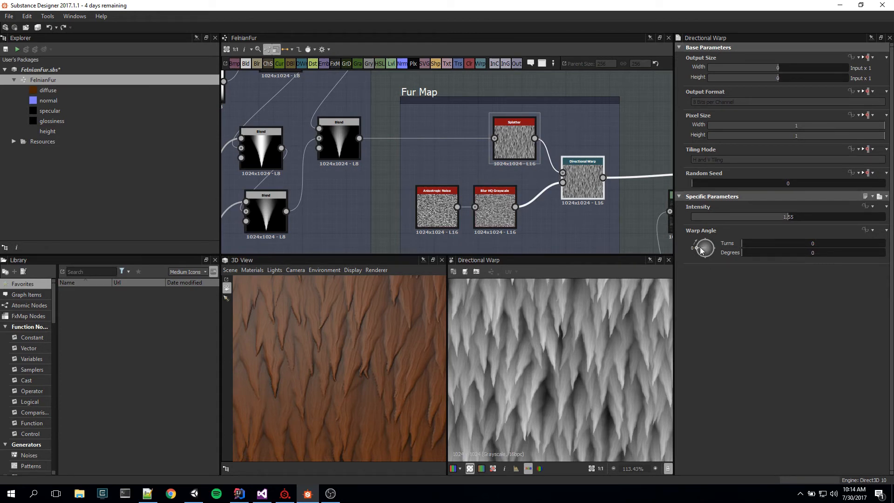
pyautogui.doubleClick(495, 210)
pyautogui.click(580, 191)
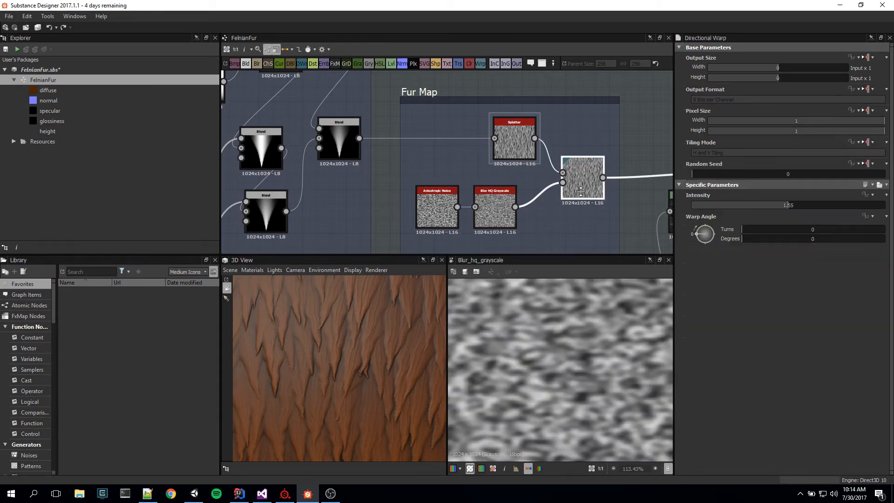
pyautogui.doubleClick(581, 191)
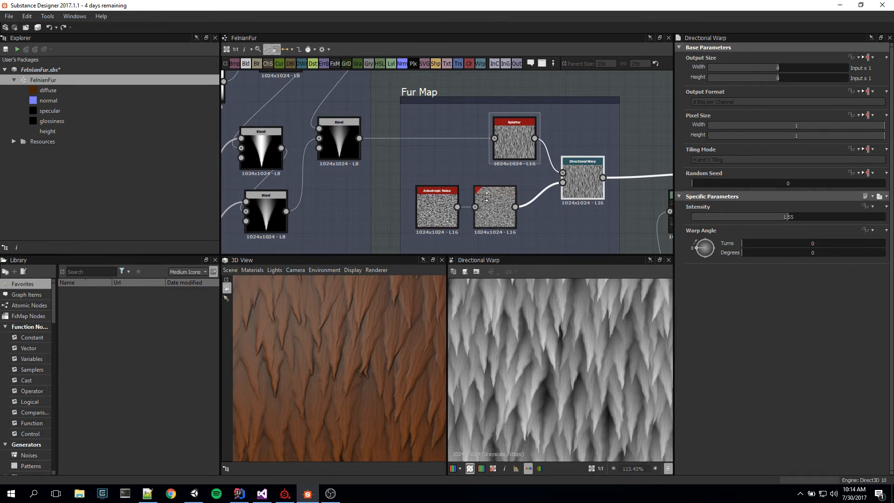
pyautogui.scroll(-4, 577, 380)
pyautogui.scroll(4, 578, 379)
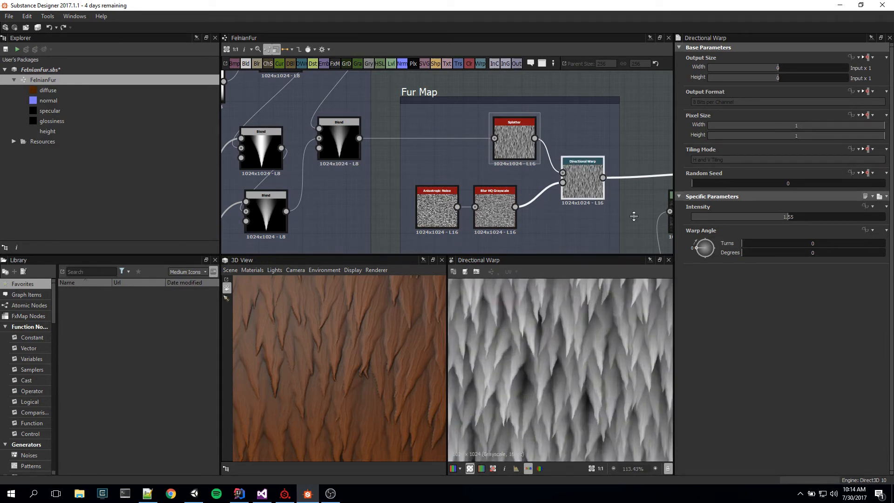
# Step: Compare the Directional Warp's output with the Blend that combines it with the Levels-adjusted Clouds 3
pyautogui.moveTo(632, 214); pyautogui.dragTo(370, 201, button='middle')
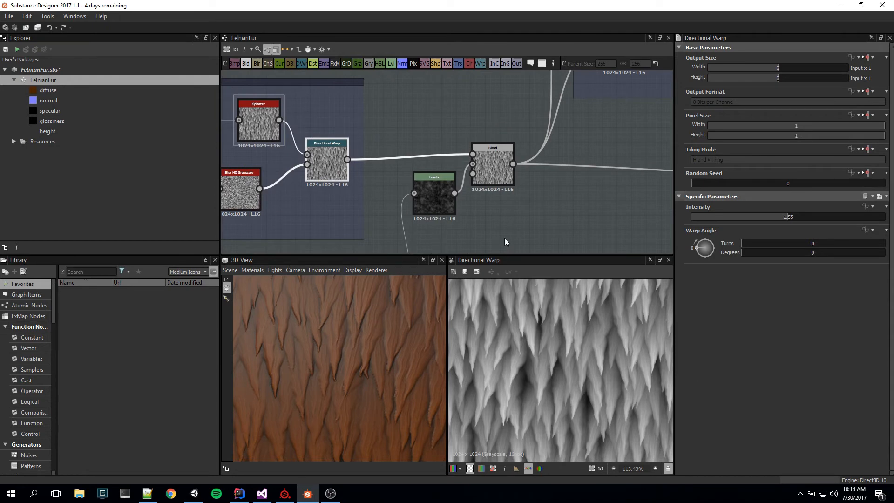
pyautogui.scroll(-4, 565, 342)
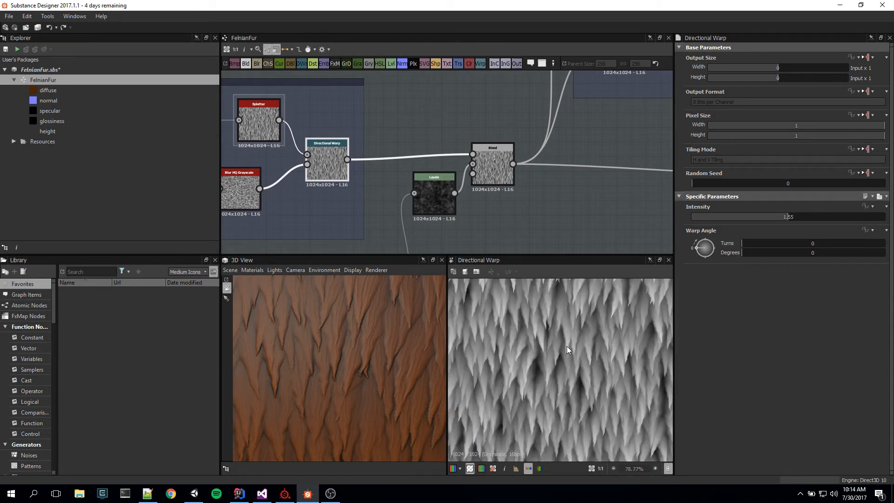
pyautogui.scroll(4, 566, 350)
pyautogui.moveTo(564, 329); pyautogui.dragTo(582, 323, button='middle')
pyautogui.moveTo(488, 218); pyautogui.dragTo(506, 192, button='middle')
pyautogui.click(502, 135)
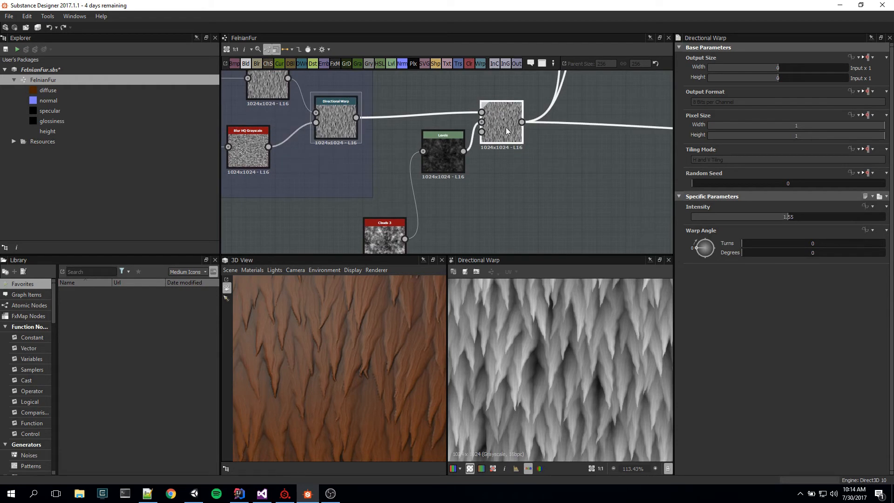
pyautogui.click(335, 121)
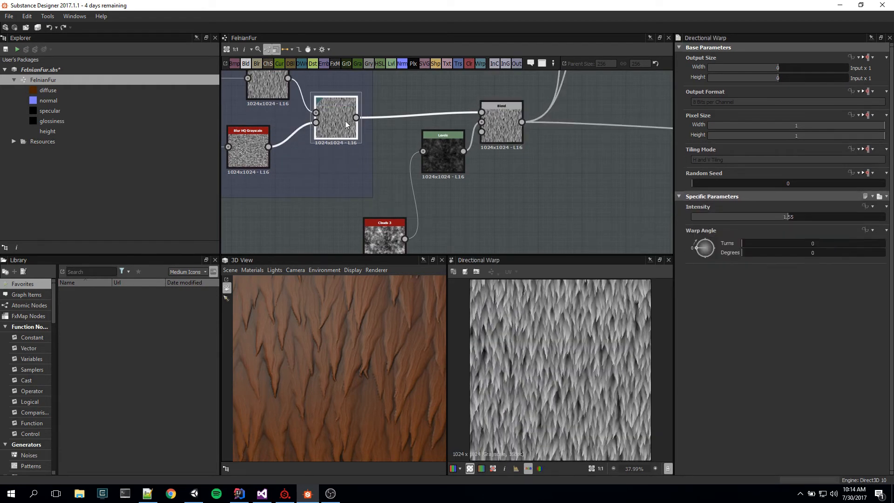
# Step: Compare the Blend's output with the Directional Warp up close, and view the function options for the Blend's Opacity
pyautogui.click(499, 132)
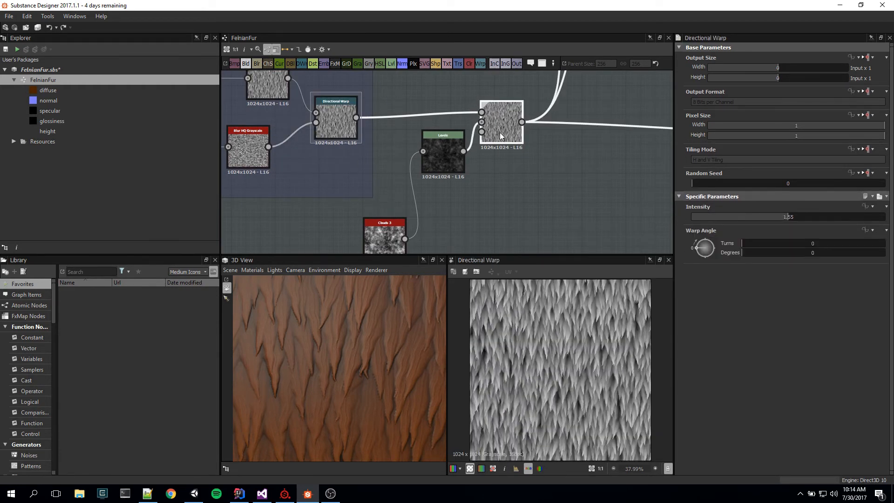
pyautogui.scroll(5, 571, 333)
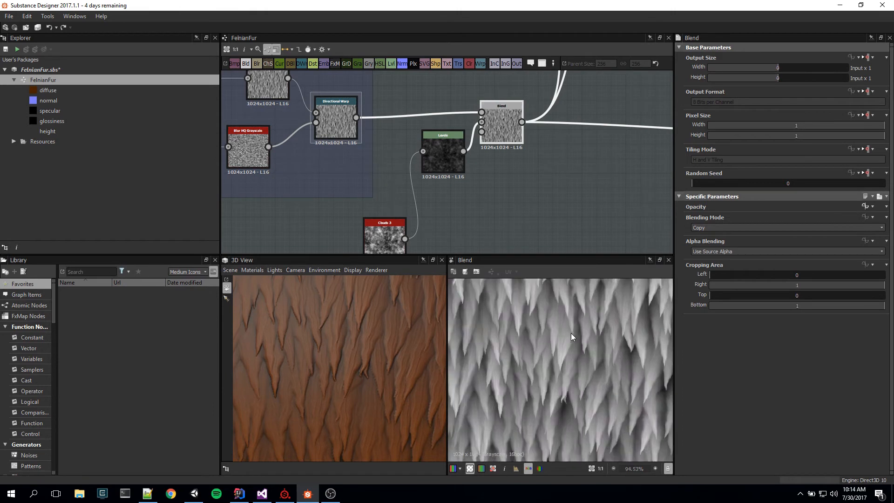
pyautogui.click(335, 122)
pyautogui.click(502, 137)
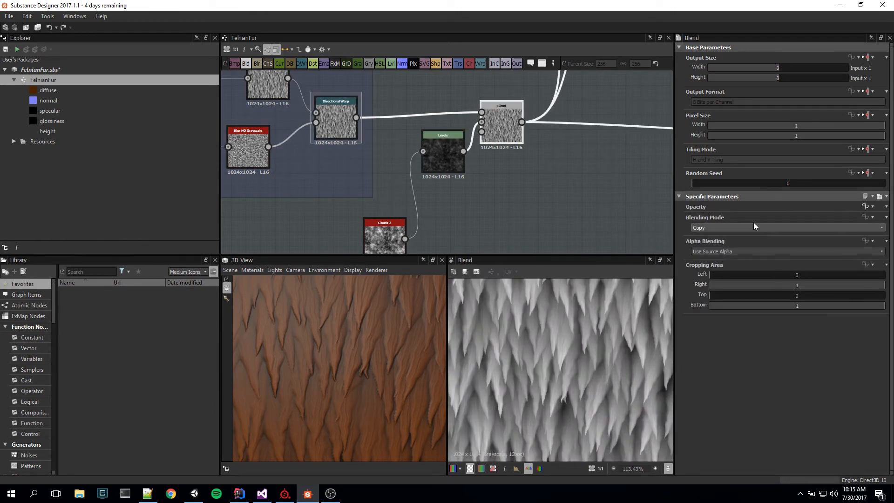
pyautogui.click(872, 207)
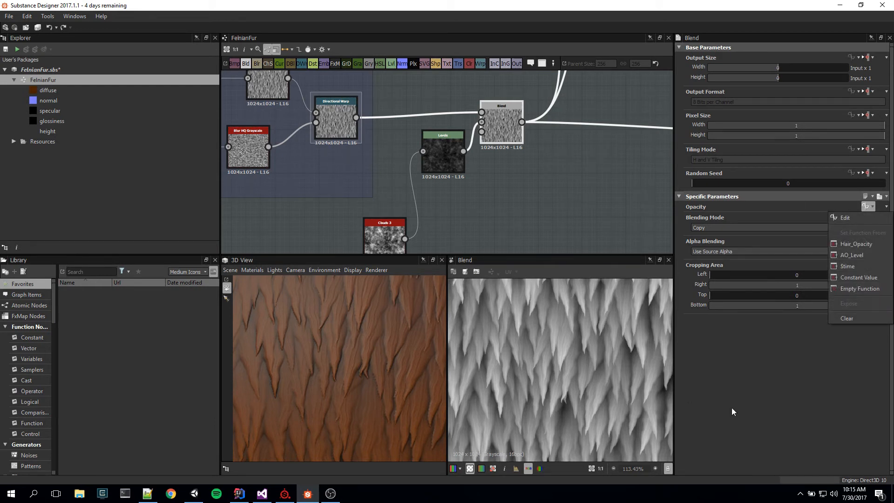
pyautogui.click(759, 405)
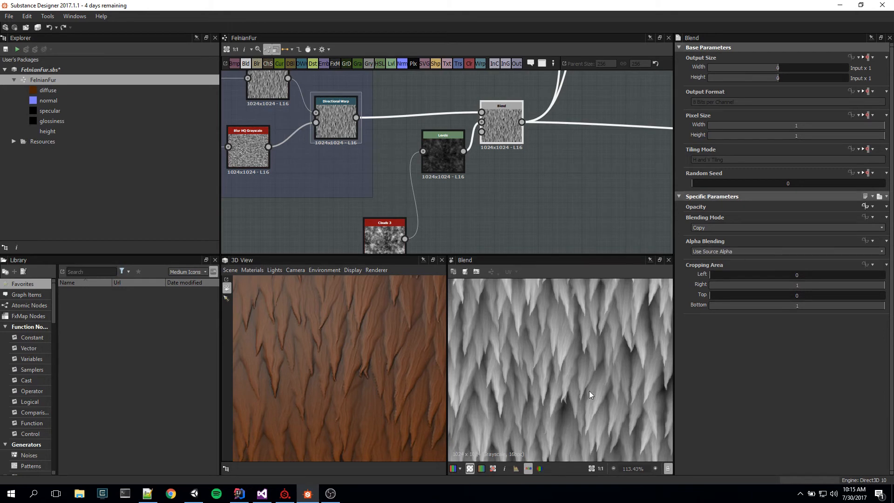
# Step: Compare the Directional Warp and the Blend once more with the whole texture in the 2D preview
pyautogui.scroll(-3, 589, 391)
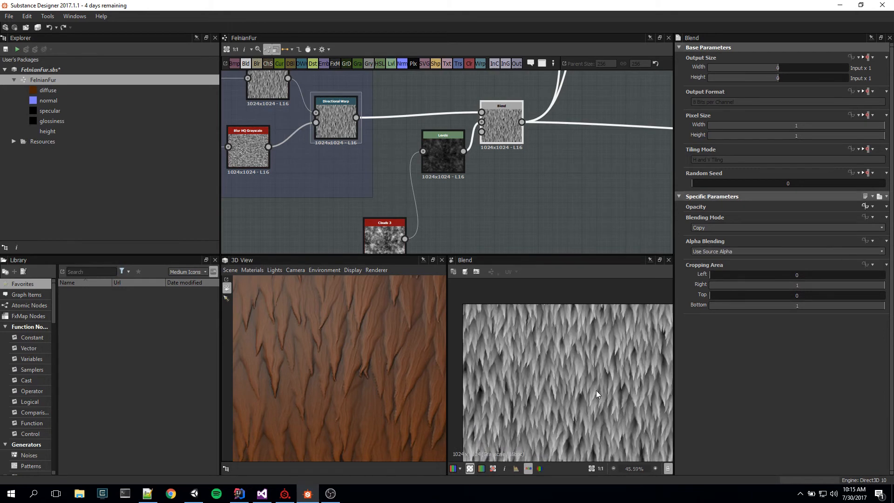
pyautogui.click(345, 120)
pyautogui.click(501, 120)
pyautogui.scroll(-2, 585, 422)
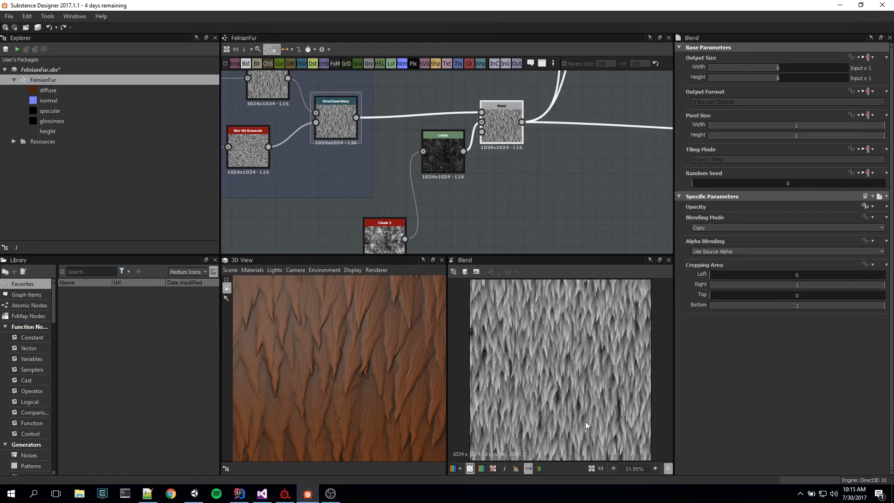
pyautogui.scroll(-2, 585, 421)
pyautogui.scroll(3, 426, 225)
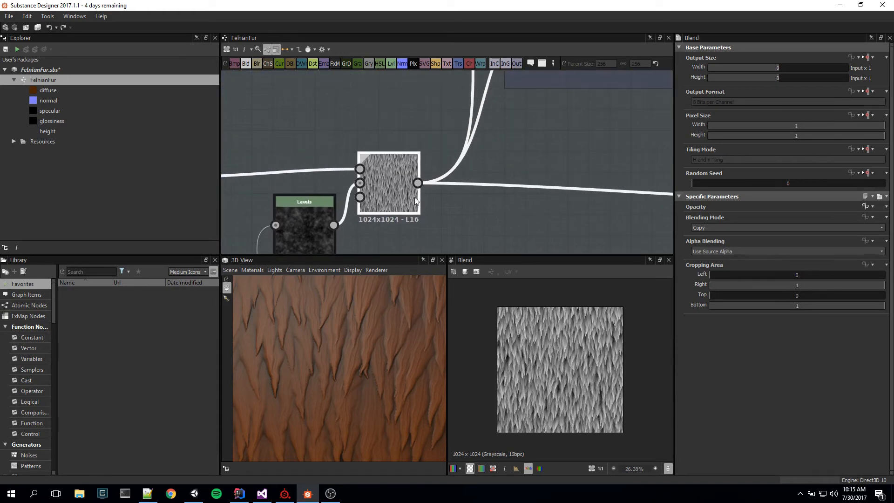
# Step: Trace the fur Blend's output connections to the Albedo group and the Normal node, and examine the blended fur up close
pyautogui.scroll(-4, 468, 168)
pyautogui.moveTo(527, 144); pyautogui.dragTo(475, 230, button='middle')
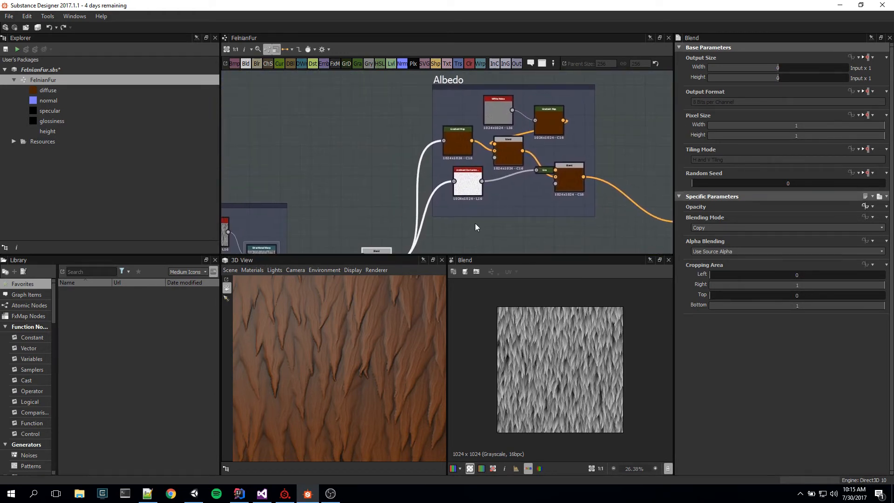
pyautogui.scroll(1, 484, 197)
pyautogui.scroll(-3, 484, 198)
pyautogui.moveTo(527, 223); pyautogui.dragTo(462, 116, button='middle')
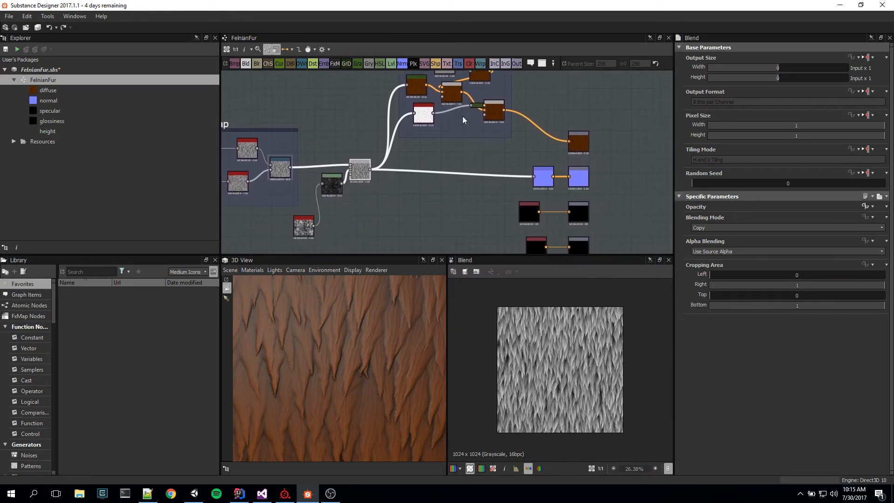
pyautogui.scroll(2, 485, 177)
pyautogui.scroll(2, 495, 193)
pyautogui.moveTo(538, 163); pyautogui.dragTo(675, 197, button='middle')
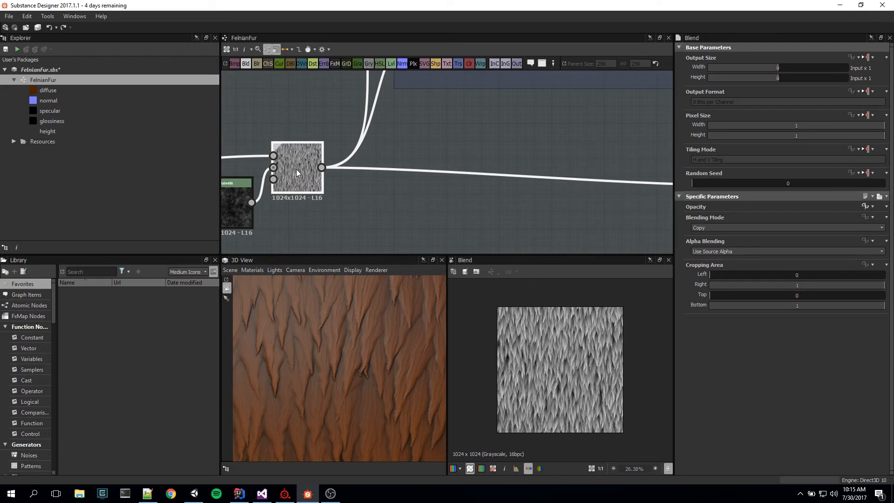
pyautogui.scroll(6, 602, 386)
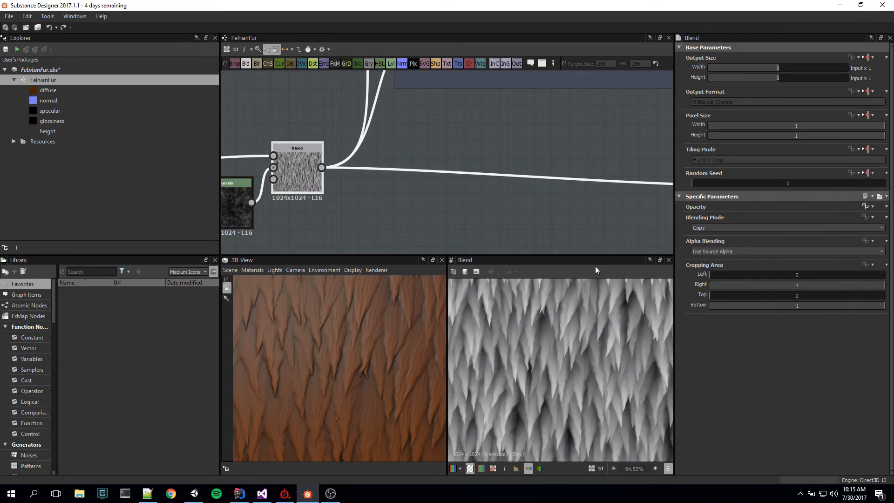
# Step: Preview the Normal node fed by the fur Blend and examine its normal map up close
pyautogui.moveTo(651, 209); pyautogui.dragTo(242, 189, button='middle')
pyautogui.doubleClick(376, 164)
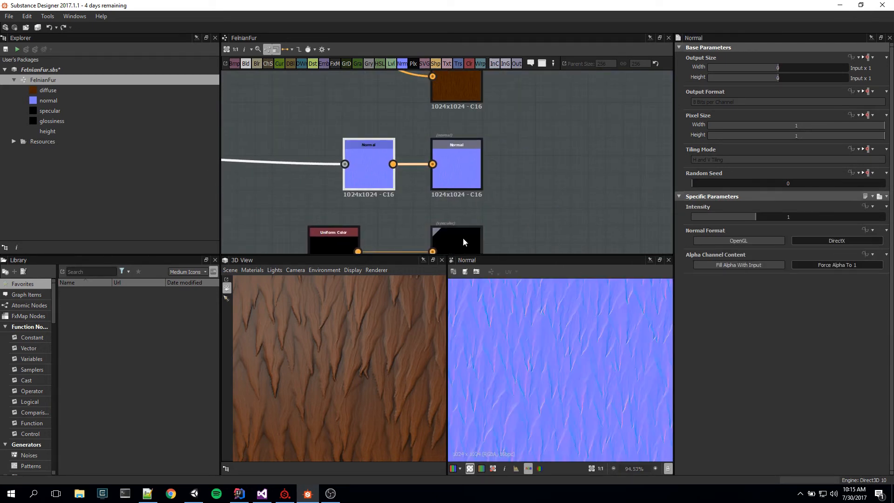
pyautogui.scroll(3, 603, 382)
pyautogui.moveTo(544, 384); pyautogui.dragTo(543, 441, button='middle')
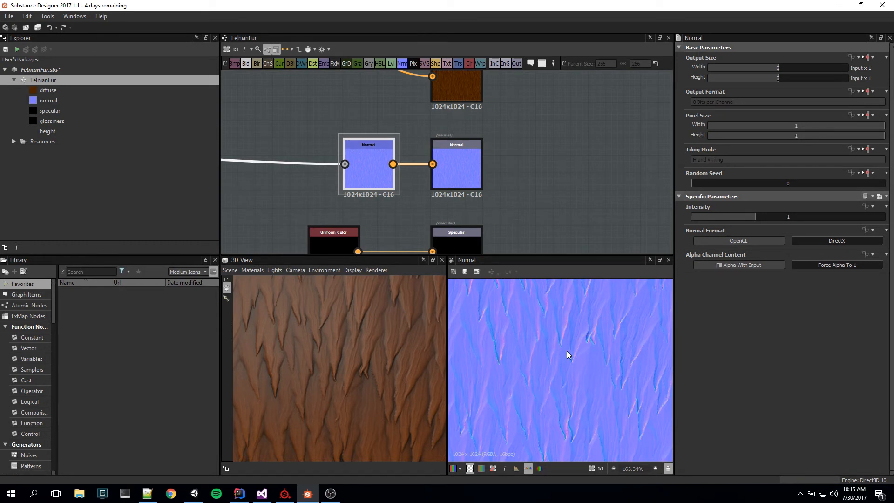
pyautogui.moveTo(566, 352); pyautogui.dragTo(628, 336, button='middle')
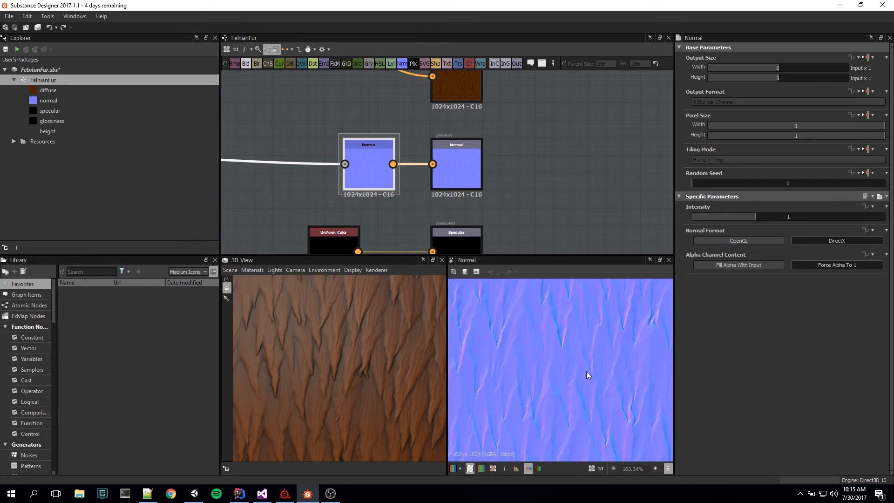
pyautogui.moveTo(588, 375); pyautogui.dragTo(494, 479, button='middle')
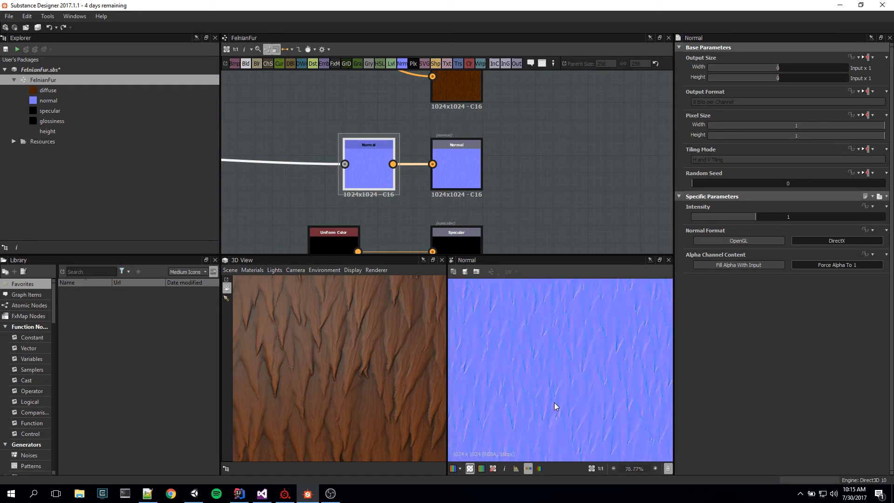
pyautogui.press('f')
pyautogui.scroll(5, 554, 402)
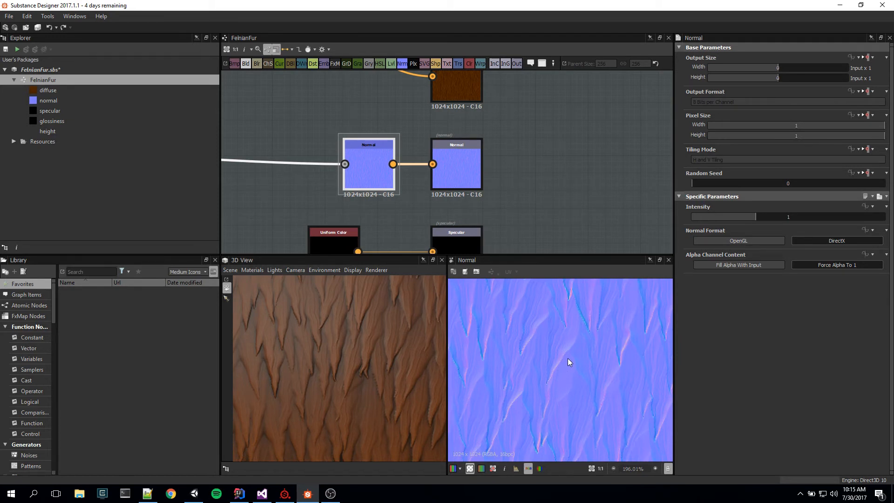
# Step: Try the OpenGL normal format on the Normal node and return it to DirectX
pyautogui.scroll(-3, 568, 358)
pyautogui.scroll(3, 571, 358)
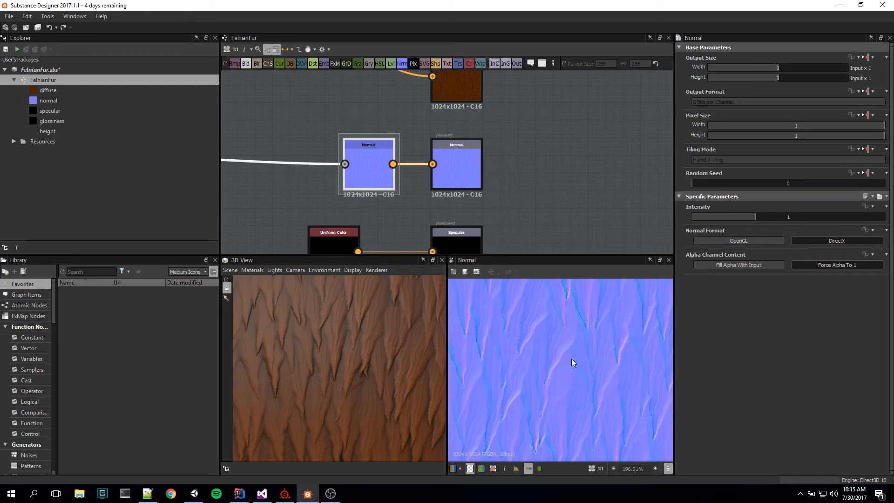
pyautogui.click(742, 241)
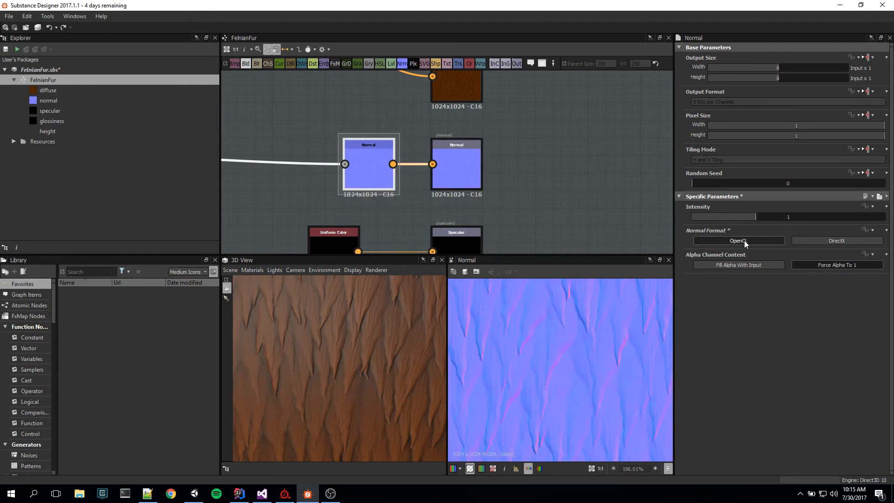
pyautogui.click(836, 241)
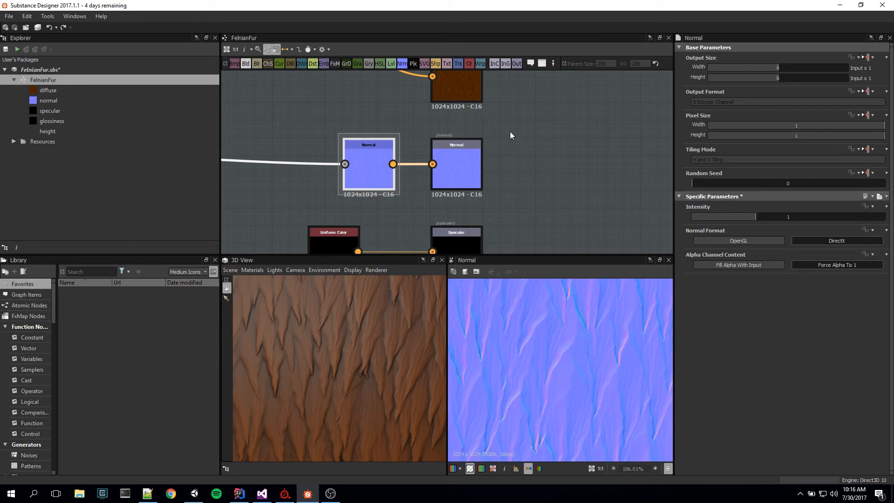
# Step: Open the Normal output node's attributes and examine its normal map at different magnifications
pyautogui.click(459, 178)
pyautogui.scroll(-5, 559, 358)
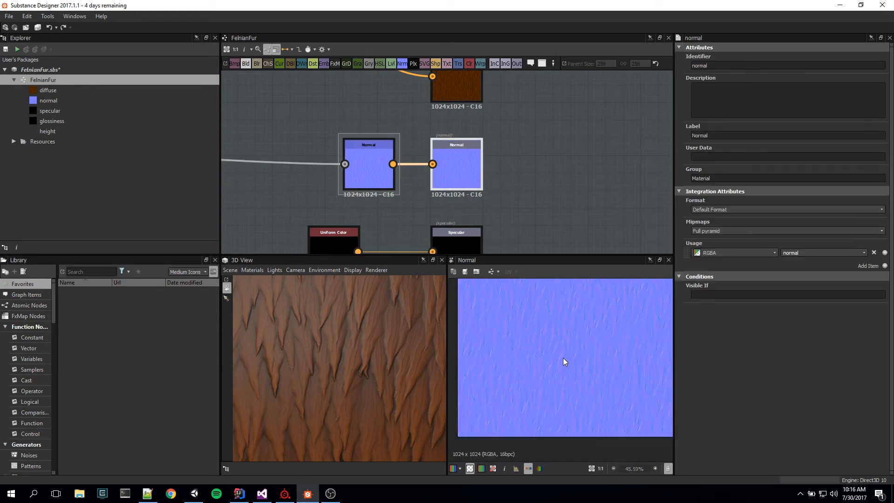
pyautogui.scroll(5, 563, 358)
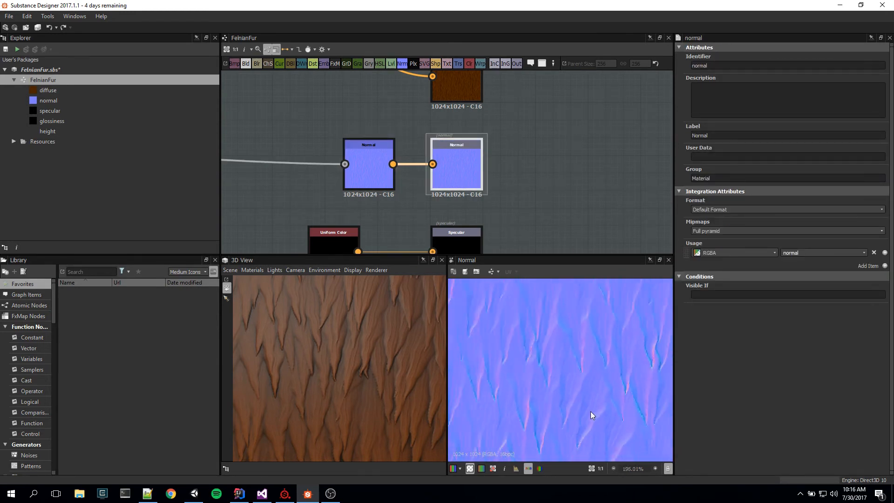
pyautogui.scroll(-4, 590, 412)
# Step: Preview the Albedo group's Gradient Map that colors the fur, and examine its brown tones
pyautogui.moveTo(533, 172); pyautogui.dragTo(861, 317, button='middle')
pyautogui.moveTo(429, 166); pyautogui.dragTo(492, 207, button='middle')
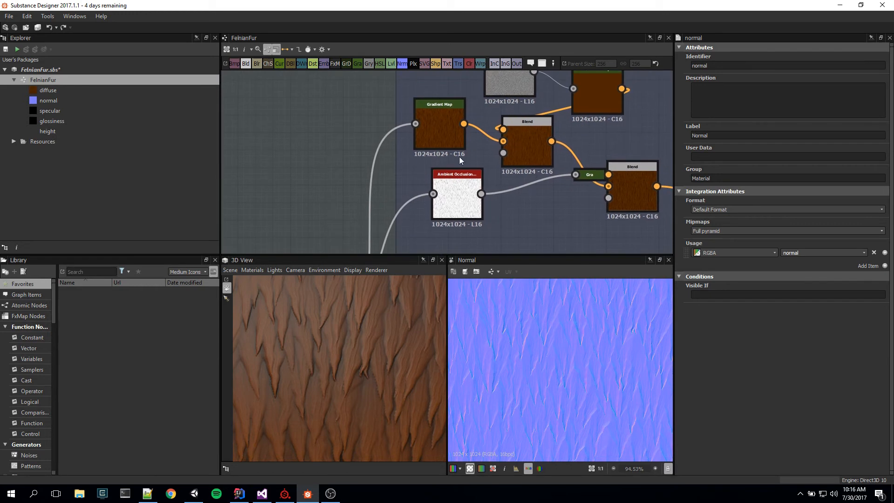
pyautogui.doubleClick(433, 122)
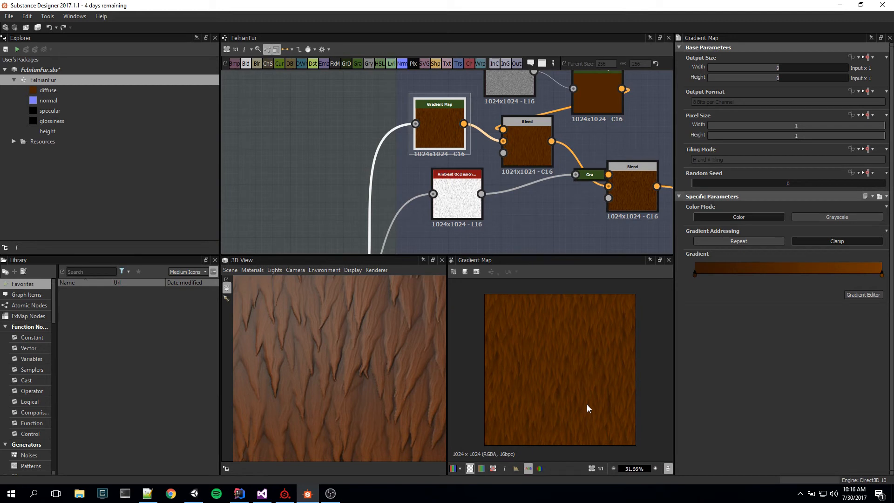
pyautogui.scroll(5, 579, 390)
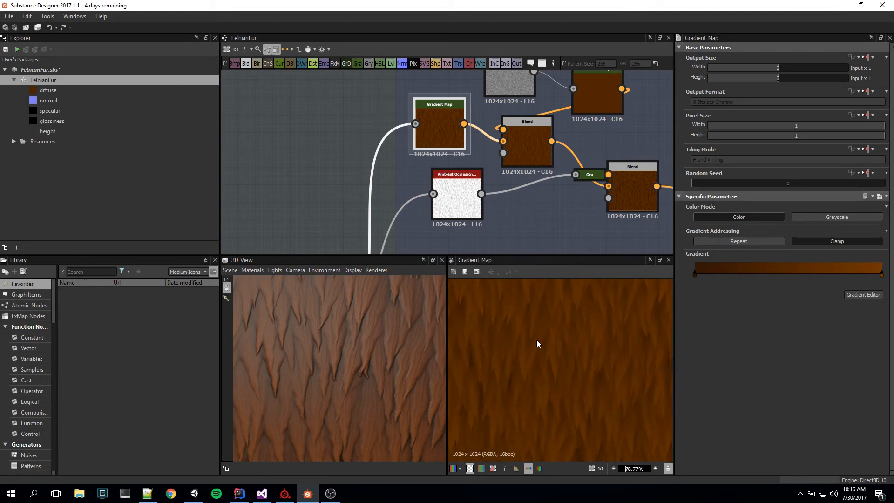
# Step: Compare the grayscale fur Blend with the Gradient Map that it feeds in the Albedo group
pyautogui.moveTo(513, 225); pyautogui.dragTo(607, 111, button='middle')
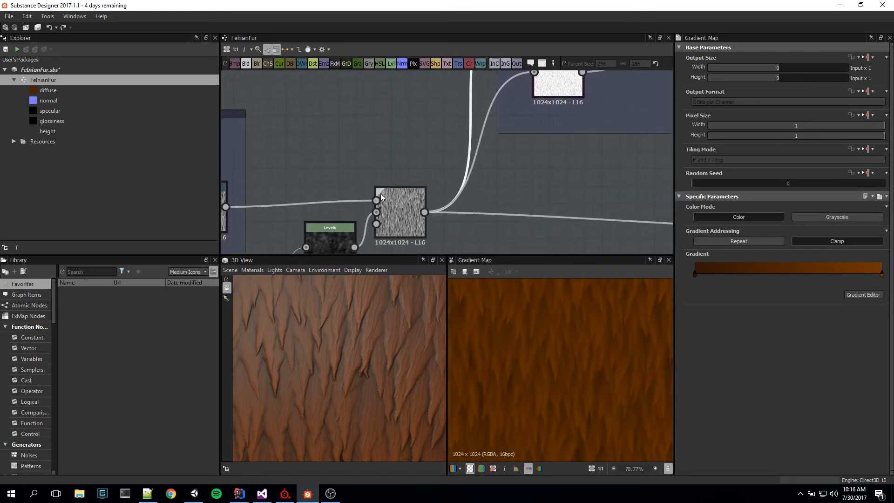
pyautogui.doubleClick(401, 205)
pyautogui.scroll(-4, 541, 370)
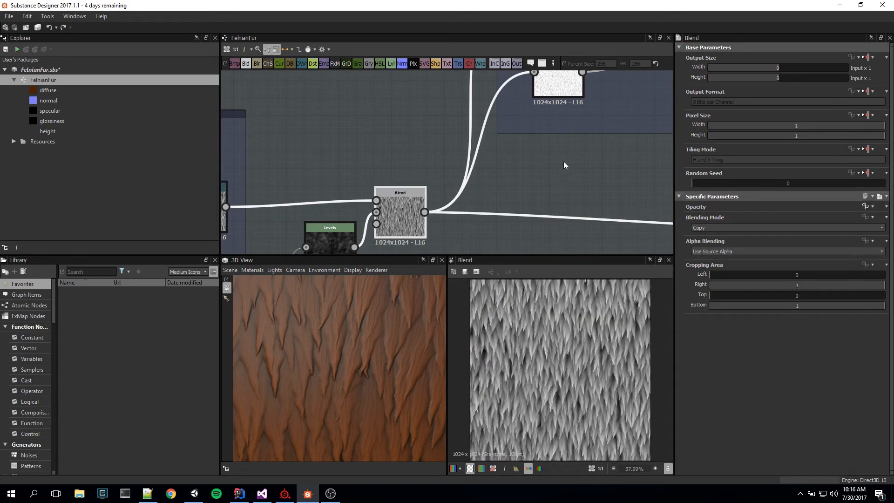
pyautogui.moveTo(563, 162); pyautogui.dragTo(528, 355, button='middle')
pyautogui.doubleClick(529, 137)
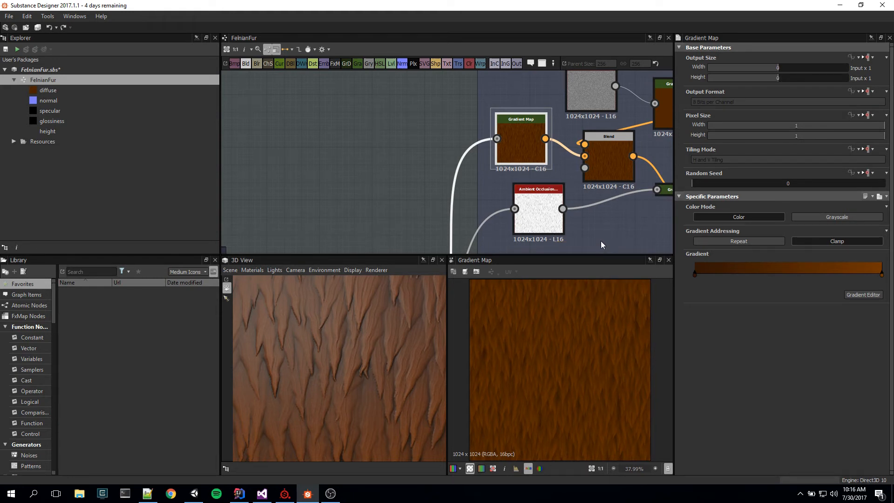
pyautogui.scroll(5, 574, 318)
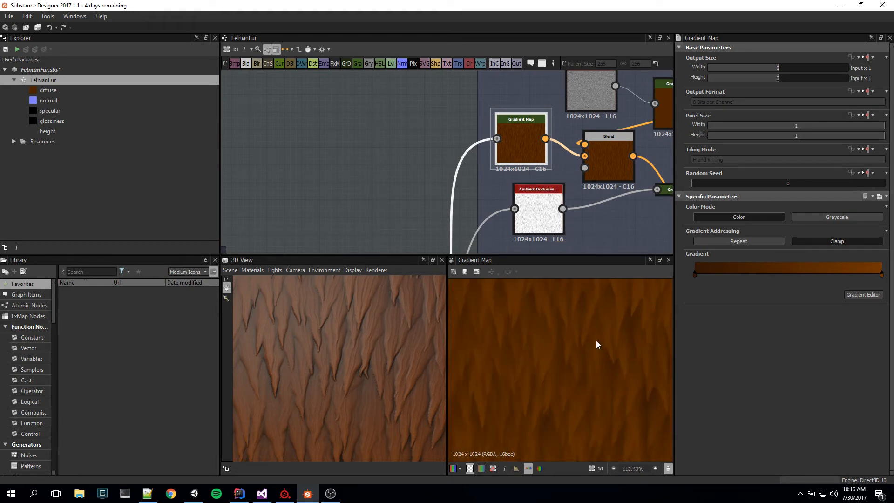
# Step: Examine the Gradient Map's color variation along the fur strands at several magnifications
pyautogui.moveTo(677, 245); pyautogui.dragTo(516, 370, button='middle')
pyautogui.moveTo(573, 245); pyautogui.dragTo(532, 245, button='middle')
pyautogui.scroll(-6, 566, 342)
pyautogui.scroll(7, 556, 356)
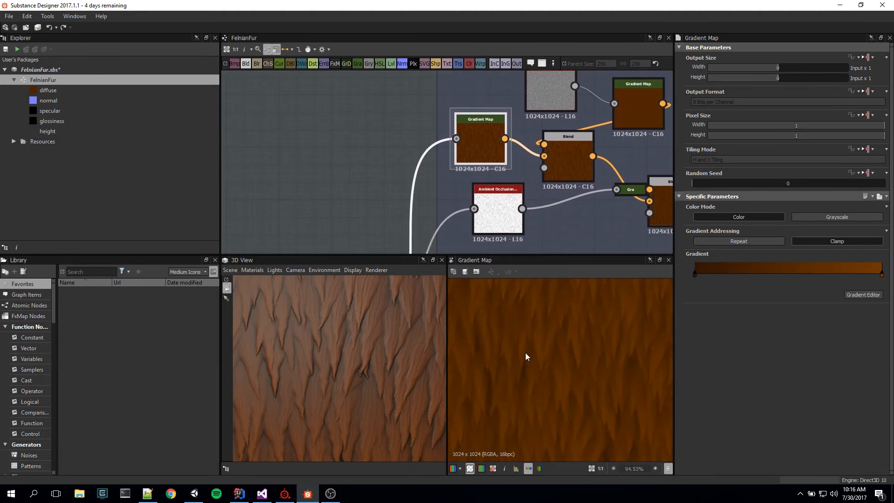
pyautogui.moveTo(566, 367)
pyautogui.mouseDown(button='middle')
pyautogui.moveTo(565, 348)
pyautogui.moveTo(519, 390)
pyautogui.moveTo(529, 423)
pyautogui.moveTo(557, 392)
pyautogui.moveTo(554, 363)
pyautogui.mouseUp(button='middle')
pyautogui.moveTo(547, 249); pyautogui.dragTo(527, 251, button='middle')
pyautogui.scroll(3, 561, 376)
pyautogui.scroll(-5, 606, 350)
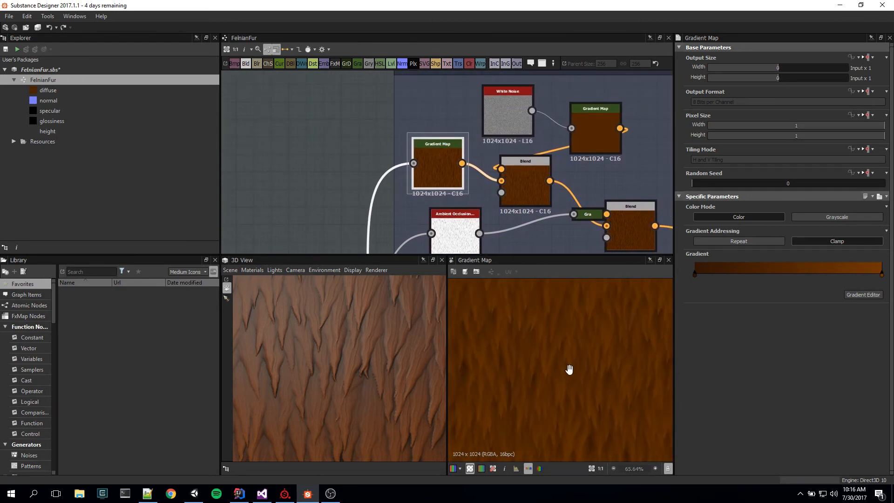
pyautogui.scroll(4, 566, 382)
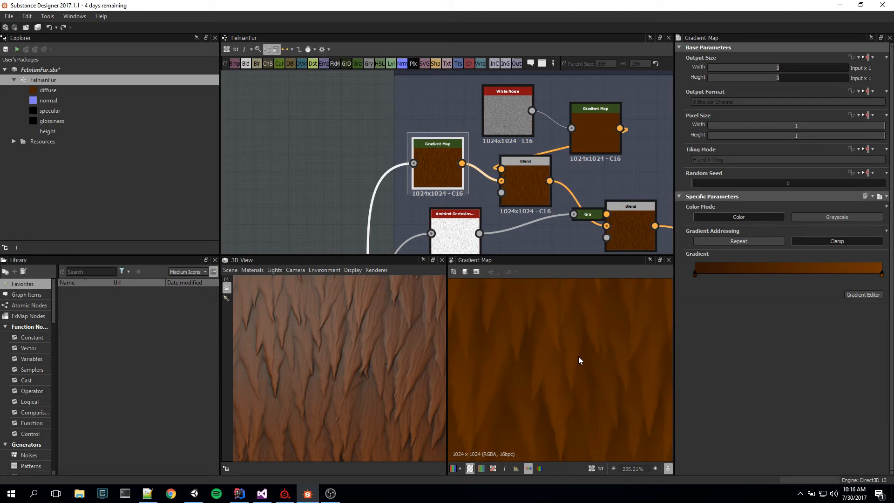
# Step: Preview the White Noise and the Gradient Map that colors it, and open the Blend that combines them with the fur color
pyautogui.doubleClick(513, 110)
pyautogui.scroll(-4, 573, 356)
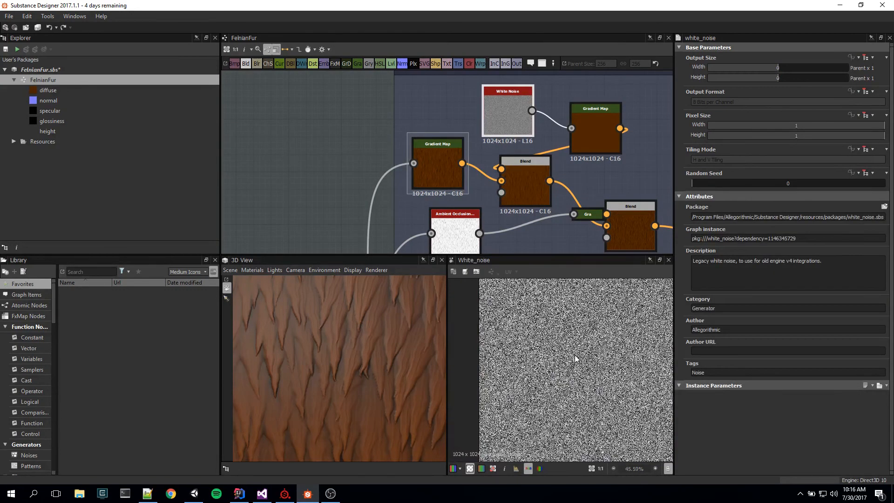
pyautogui.doubleClick(581, 131)
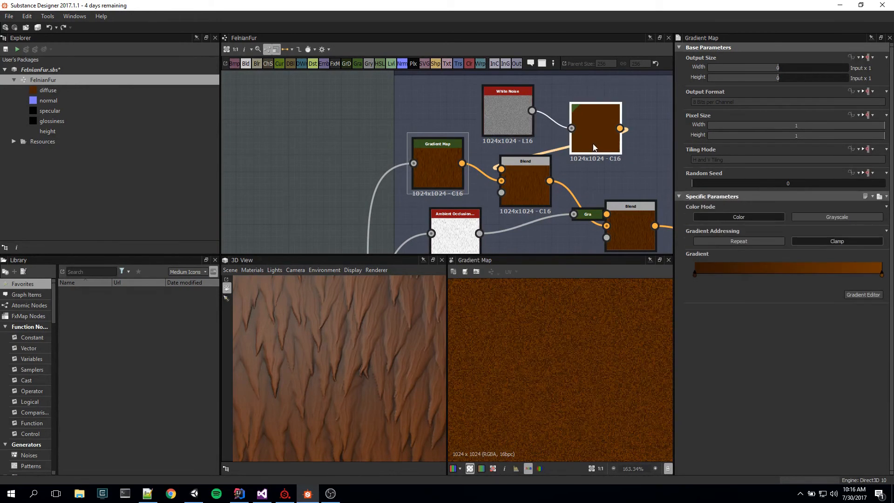
pyautogui.scroll(10, 564, 363)
pyautogui.scroll(-5, 563, 364)
pyautogui.doubleClick(524, 177)
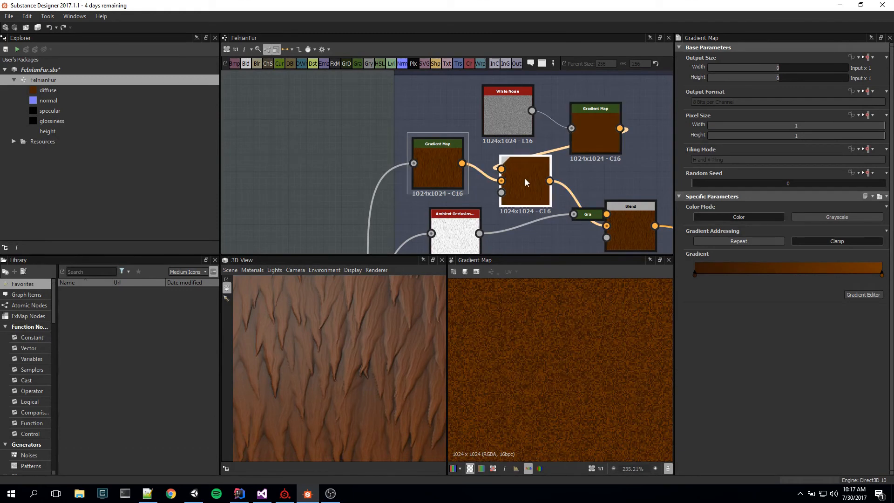
# Step: Examine the Blend that mixes the colored white noise into the fur color, at several magnifications
pyautogui.scroll(-3, 586, 383)
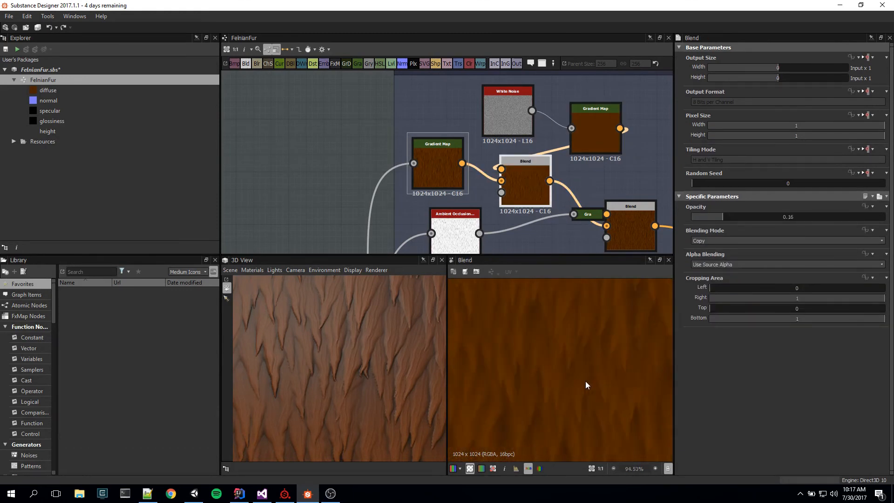
pyautogui.scroll(-4, 487, 362)
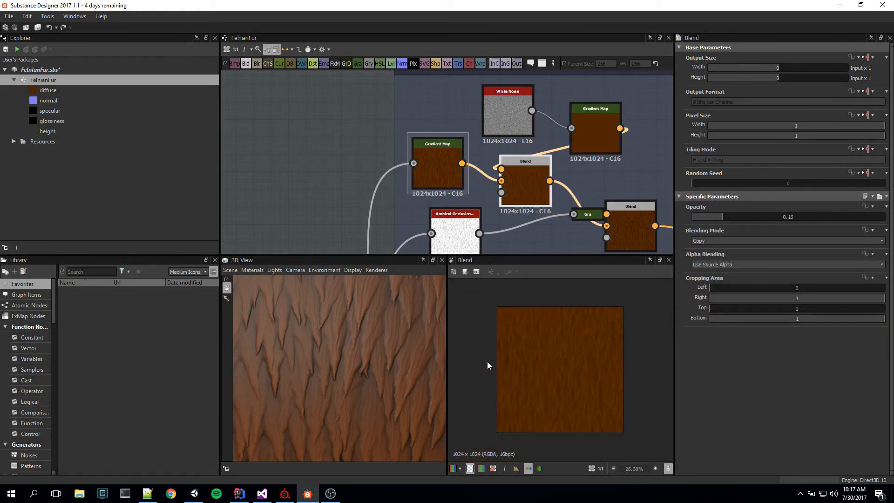
pyautogui.scroll(9, 532, 363)
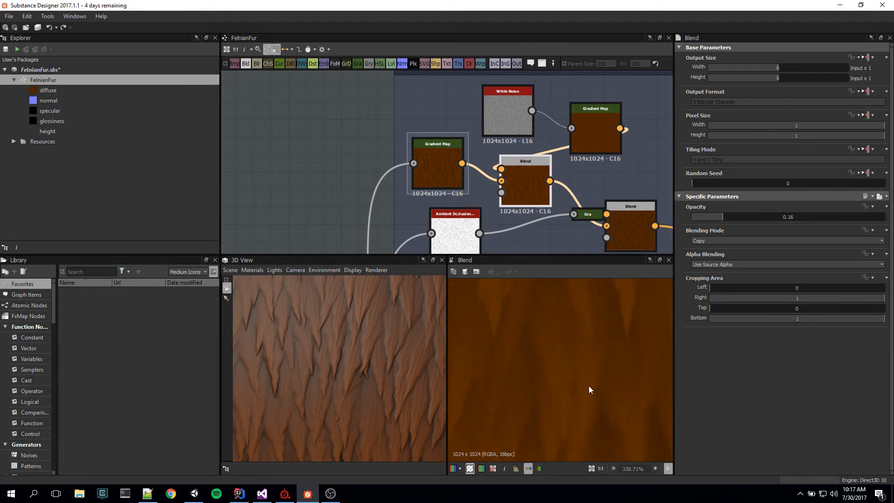
pyautogui.scroll(-9, 588, 387)
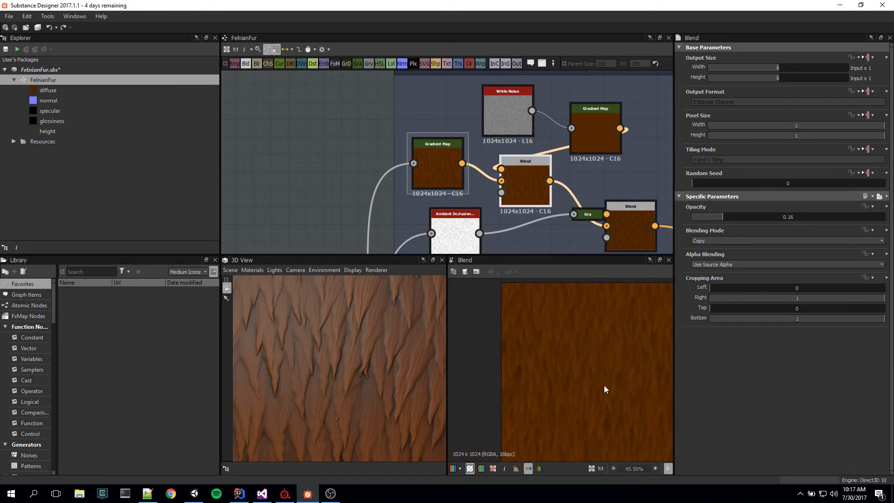
pyautogui.scroll(1, 604, 389)
pyautogui.moveTo(604, 389); pyautogui.dragTo(579, 384, button='middle')
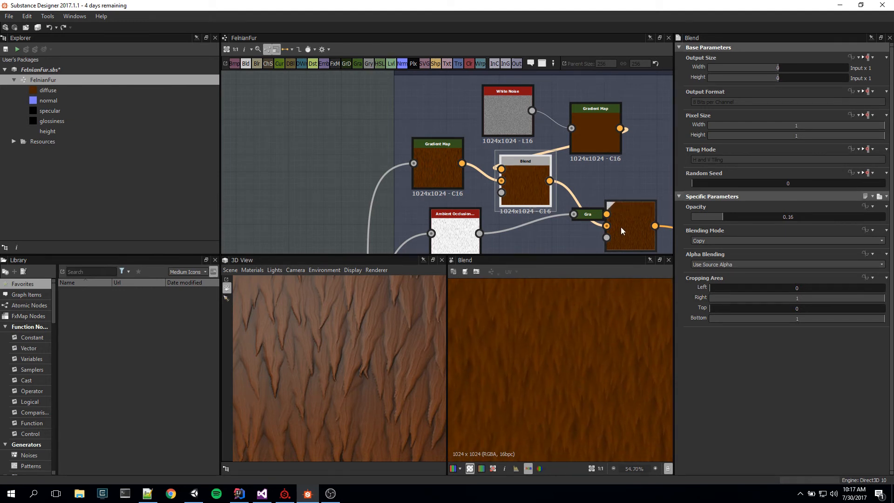
# Step: Preview the Albedo group's Ambient Occlusion node, compare it with the 3D fur, and trace its input to the height Blend
pyautogui.moveTo(579, 234); pyautogui.dragTo(465, 184, button='middle')
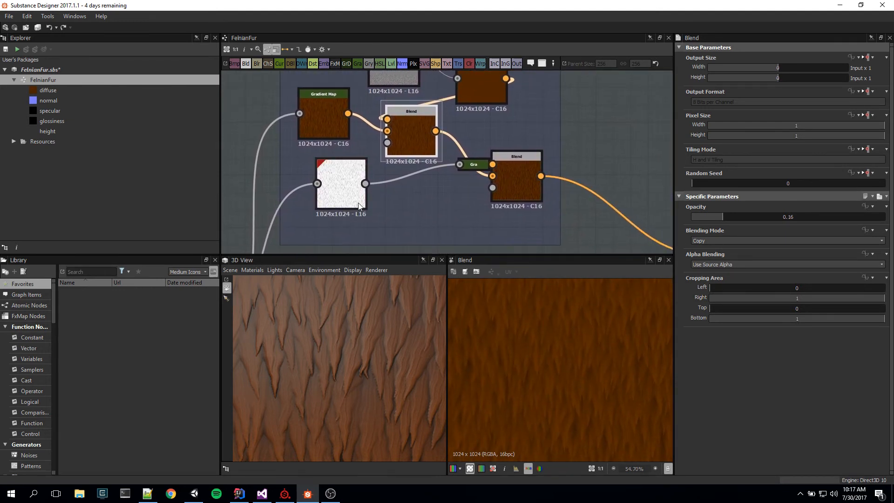
pyautogui.moveTo(367, 208)
pyautogui.mouseDown(button='middle')
pyautogui.moveTo(457, 175)
pyautogui.moveTo(494, 195)
pyautogui.mouseUp(button='middle')
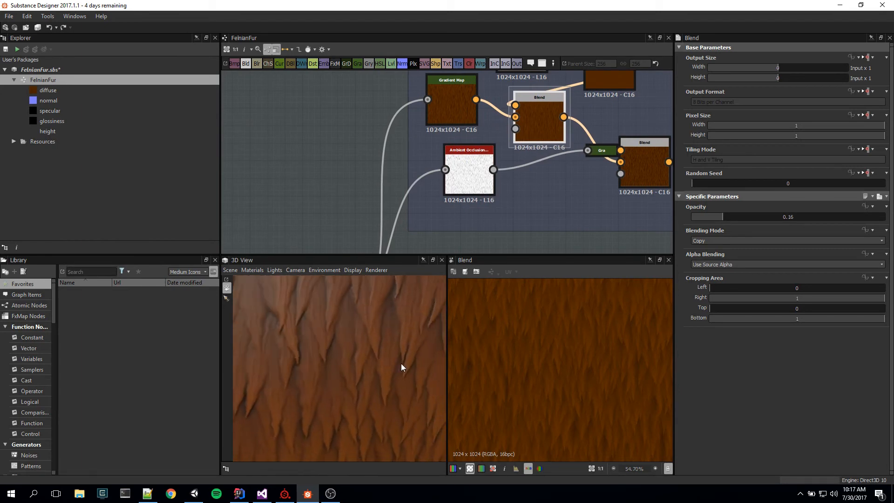
pyautogui.doubleClick(473, 177)
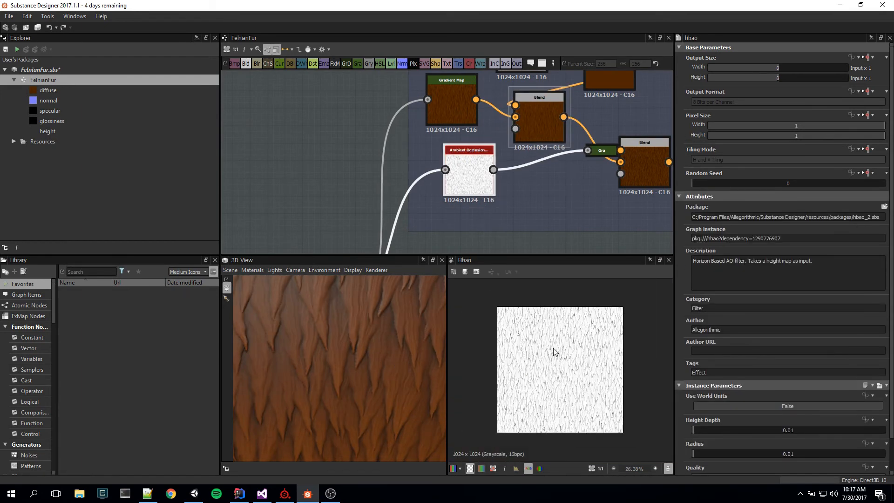
pyautogui.scroll(3, 566, 351)
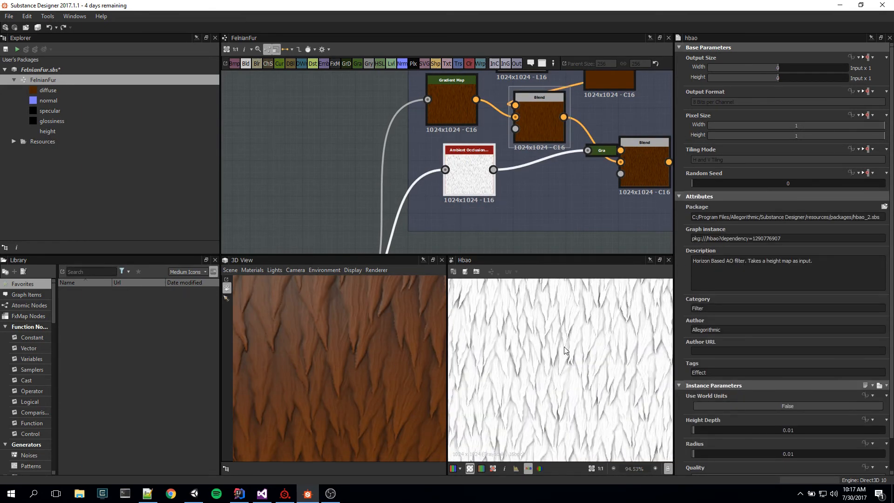
pyautogui.scroll(-5, 405, 375)
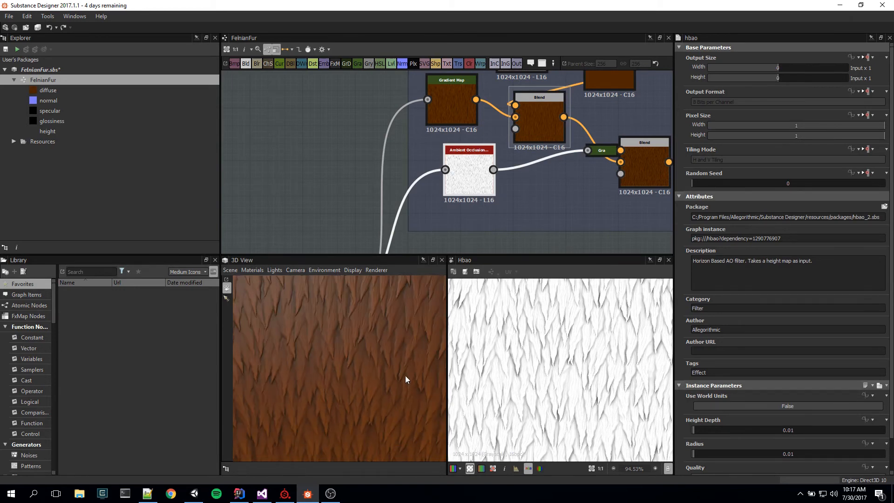
pyautogui.moveTo(405, 375)
pyautogui.mouseDown()
pyautogui.moveTo(370, 384)
pyautogui.moveTo(378, 359)
pyautogui.moveTo(356, 344)
pyautogui.moveTo(375, 371)
pyautogui.mouseUp()
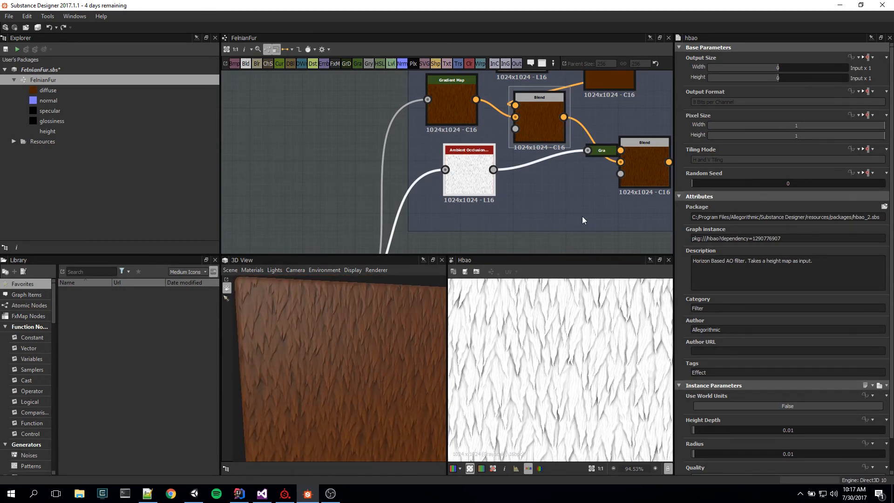
pyautogui.moveTo(570, 217); pyautogui.dragTo(606, 105, button='middle')
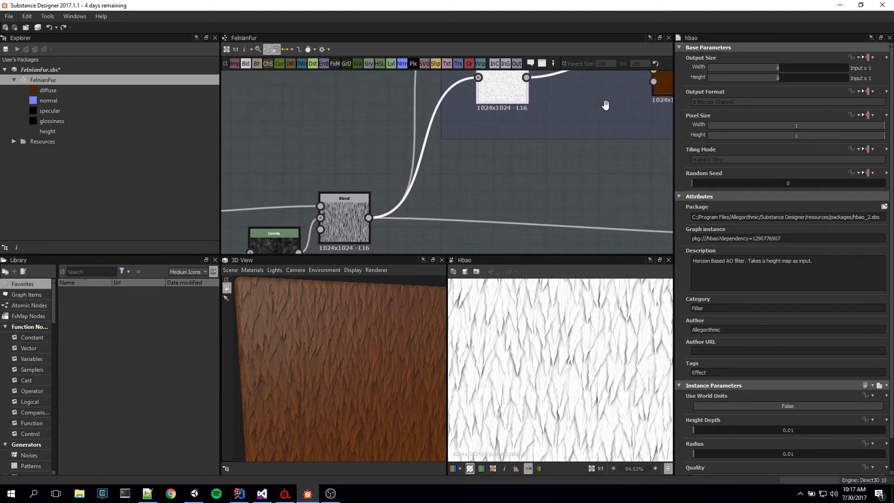
# Step: Set the default of the FelnianFur graph's AO Level input parameter to 0 and examine the fur in the 3D view
pyautogui.click(53, 81)
pyautogui.scroll(-5, 773, 377)
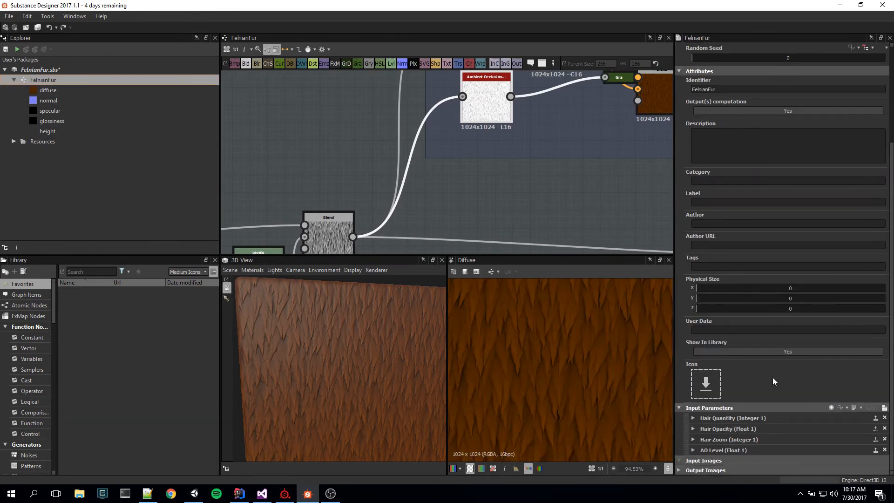
pyautogui.click(693, 449)
pyautogui.scroll(-4, 745, 438)
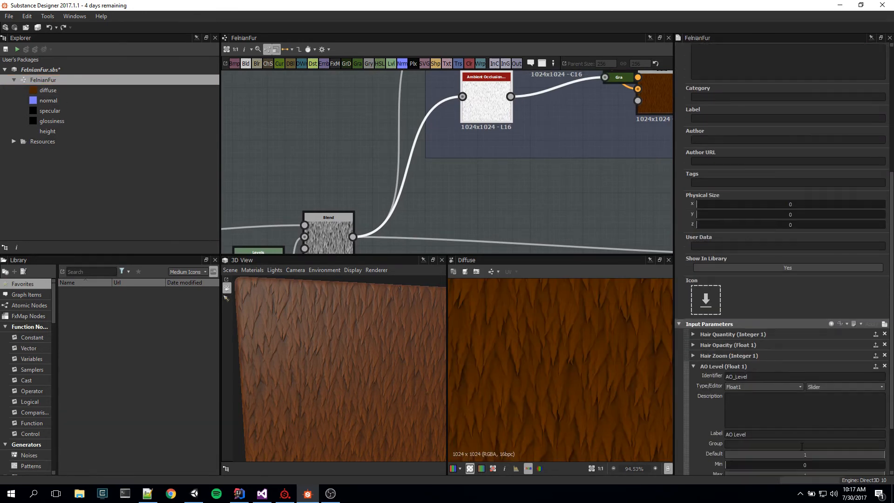
pyautogui.moveTo(868, 384); pyautogui.dragTo(704, 386)
pyautogui.moveTo(368, 395); pyautogui.dragTo(401, 385)
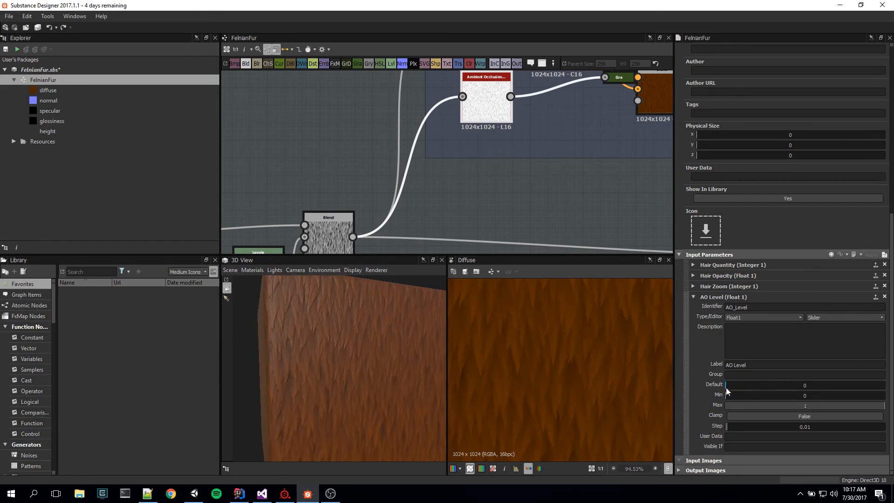
pyautogui.scroll(6, 337, 338)
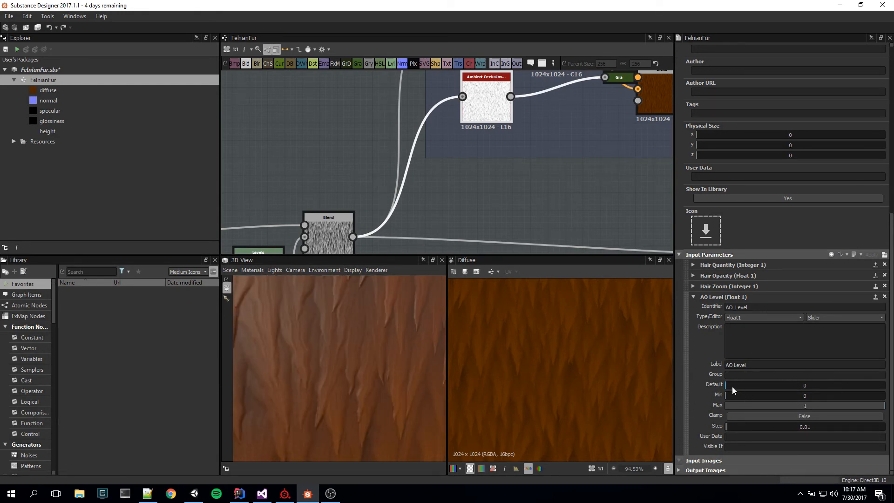
# Step: Set the AO Level parameter's default to 1 and inspect the fur shading in the 3D view
pyautogui.moveTo(735, 385); pyautogui.dragTo(884, 391)
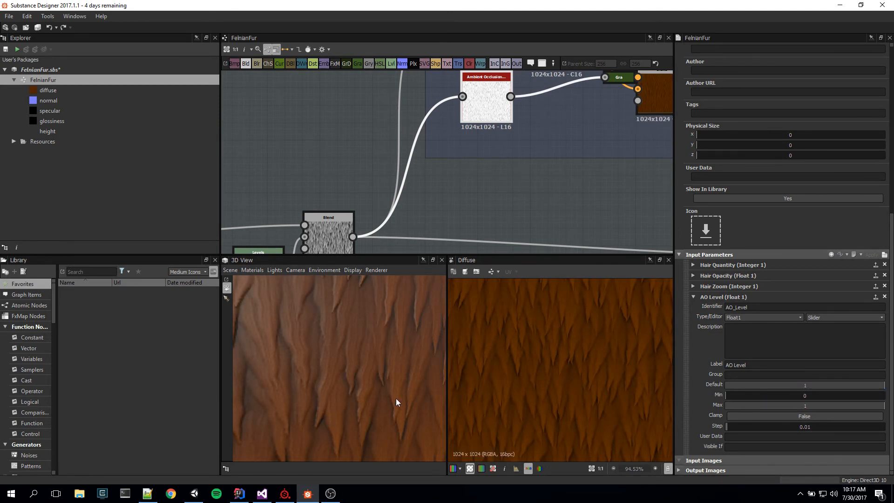
pyautogui.moveTo(396, 398)
pyautogui.mouseDown()
pyautogui.moveTo(384, 401)
pyautogui.moveTo(394, 397)
pyautogui.mouseUp()
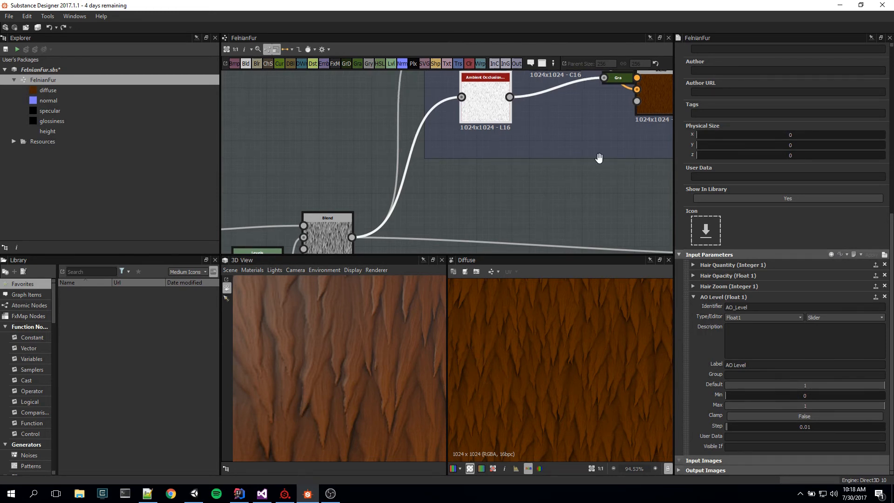
# Step: Preview the Multiply Blend that applies ambient occlusion to the fur color, and compare it with the preceding Blend
pyautogui.moveTo(666, 90); pyautogui.dragTo(551, 138, button='middle')
pyautogui.doubleClick(554, 137)
pyautogui.scroll(3, 546, 348)
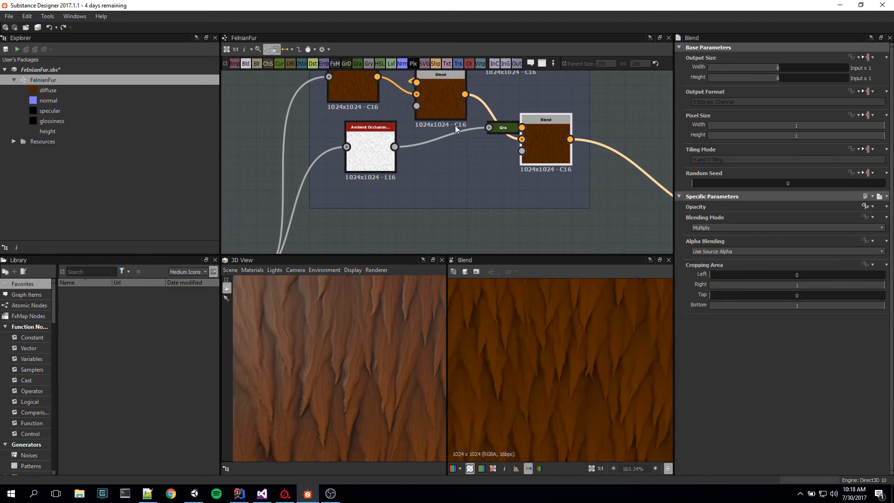
pyautogui.click(449, 108)
pyautogui.click(552, 143)
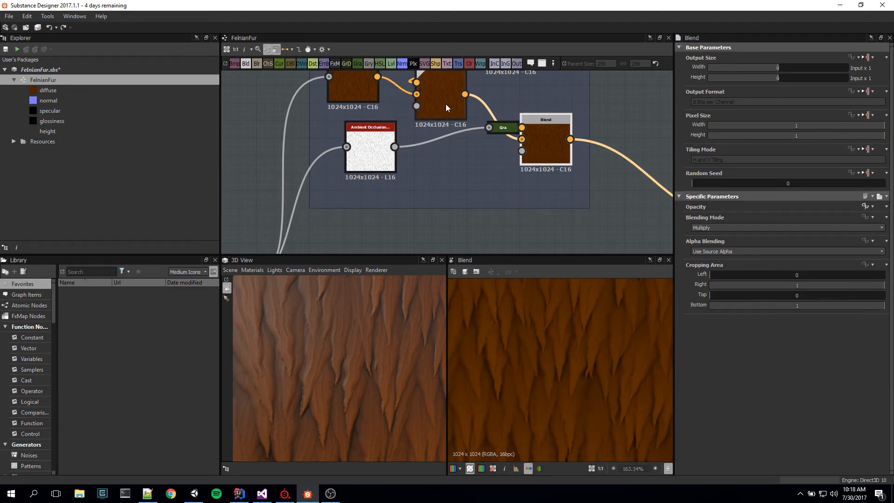
pyautogui.click(445, 104)
pyautogui.click(533, 136)
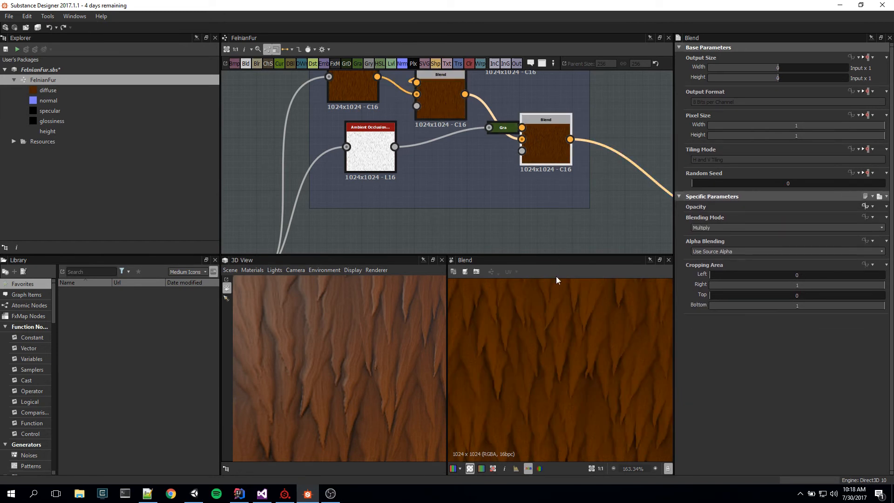
# Step: Examine the occlusion-shaded fur color of the Multiply Blend at several magnifications
pyautogui.scroll(-6, 626, 395)
pyautogui.scroll(4, 620, 396)
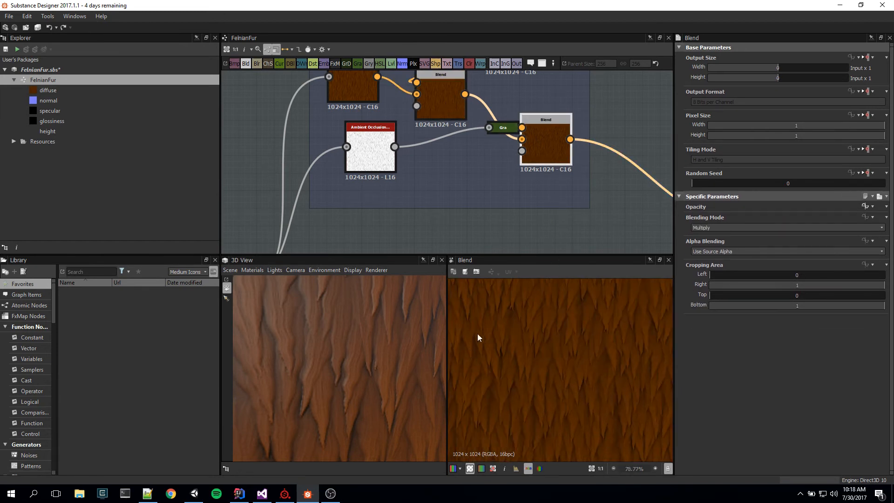
pyautogui.moveTo(559, 377); pyautogui.dragTo(554, 363, button='middle')
pyautogui.scroll(-1, 554, 366)
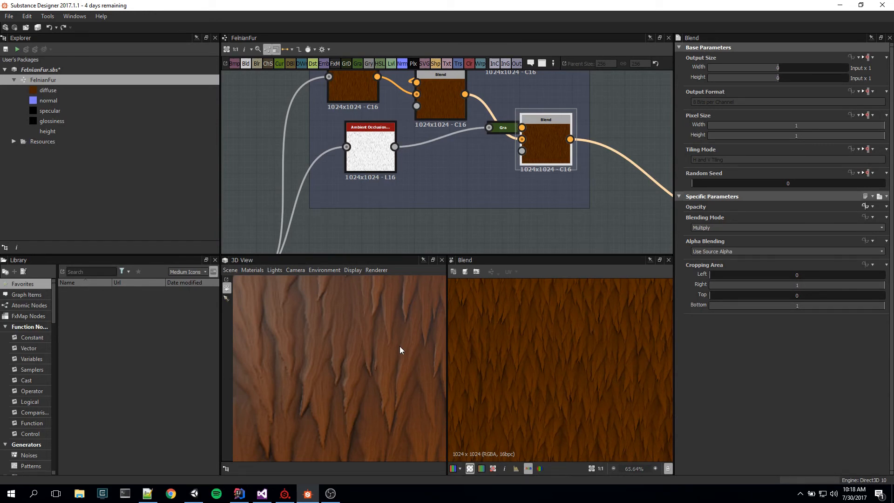
pyautogui.scroll(-3, 586, 384)
pyautogui.scroll(3, 585, 388)
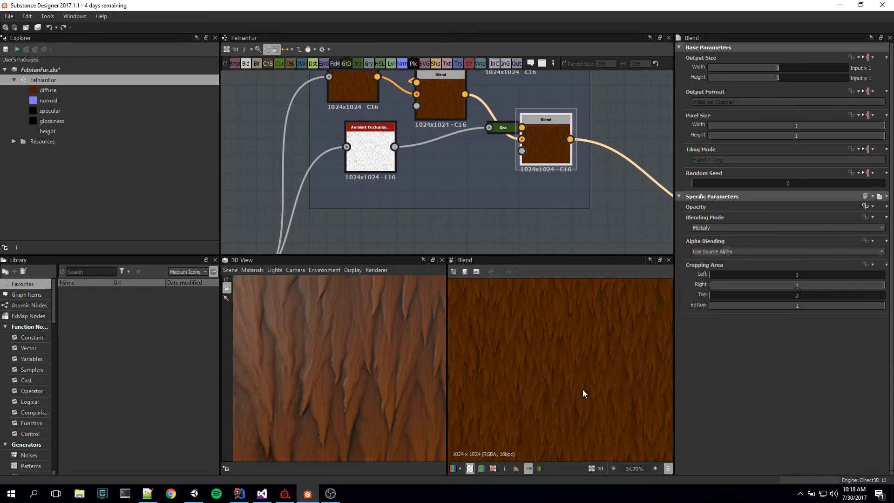
# Step: Trace the Albedo group through its last Blend to the Diffuse output, and compare its color with the 3D fur
pyautogui.moveTo(431, 163); pyautogui.dragTo(470, 164, button='middle')
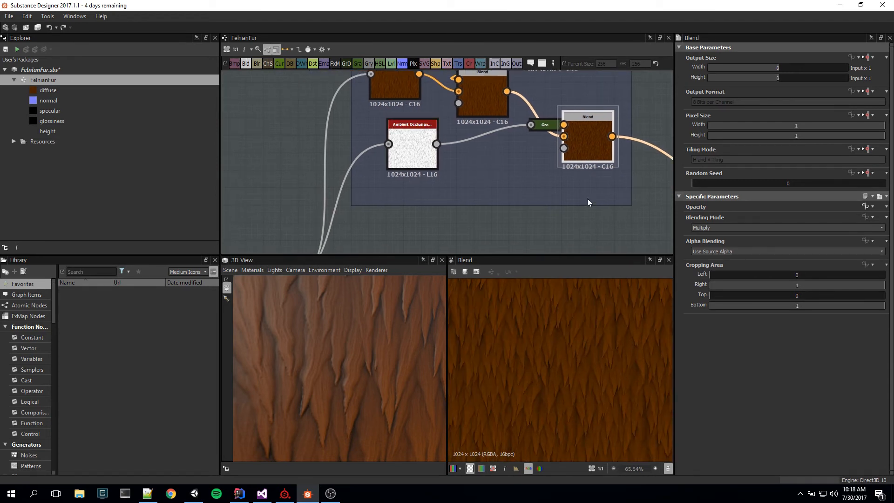
pyautogui.moveTo(587, 199); pyautogui.dragTo(563, 228, button='middle')
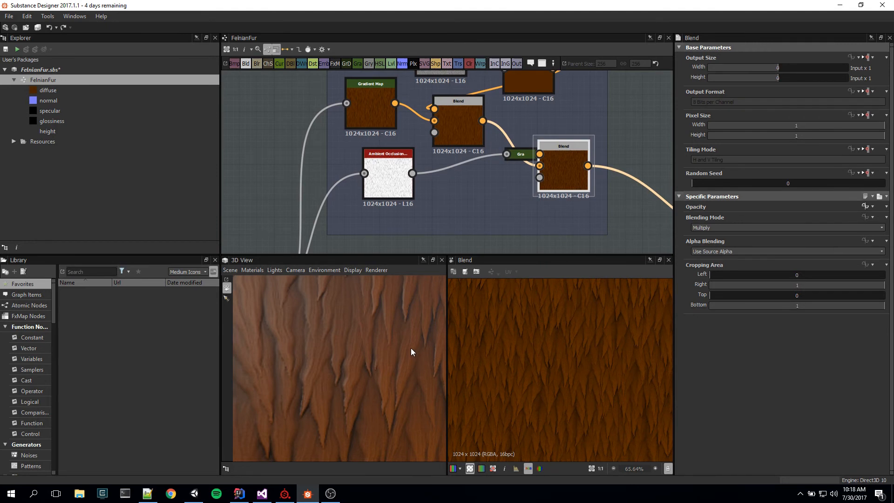
pyautogui.scroll(-3, 498, 216)
pyautogui.moveTo(534, 199)
pyautogui.mouseDown(button='middle')
pyautogui.moveTo(537, 175)
pyautogui.moveTo(521, 190)
pyautogui.mouseUp(button='middle')
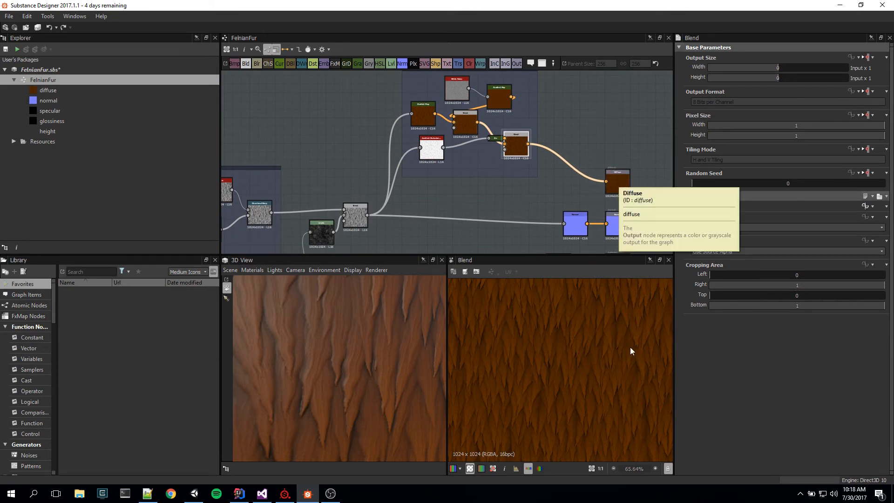
pyautogui.scroll(-5, 428, 362)
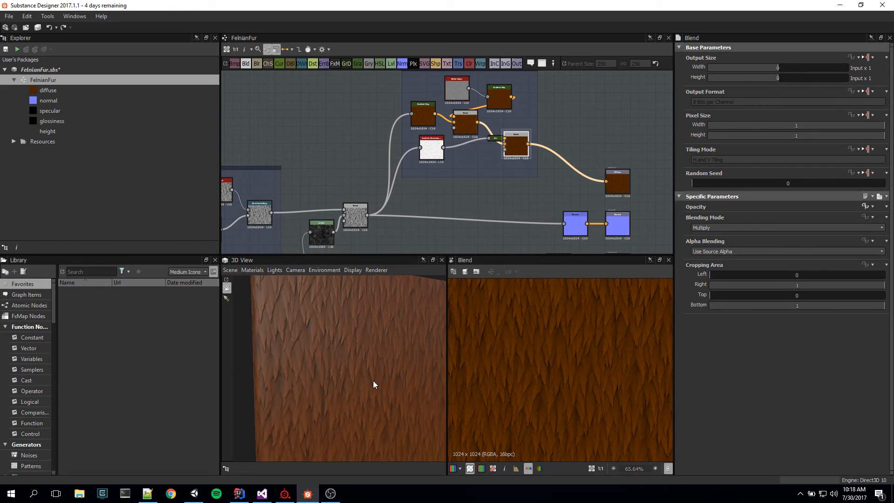
pyautogui.moveTo(372, 380); pyautogui.dragTo(385, 373)
pyautogui.scroll(2, 384, 372)
# Step: Preview the Diffuse output and examine the fur on the 3D plane from another angle
pyautogui.moveTo(563, 171); pyautogui.dragTo(489, 142, button='middle')
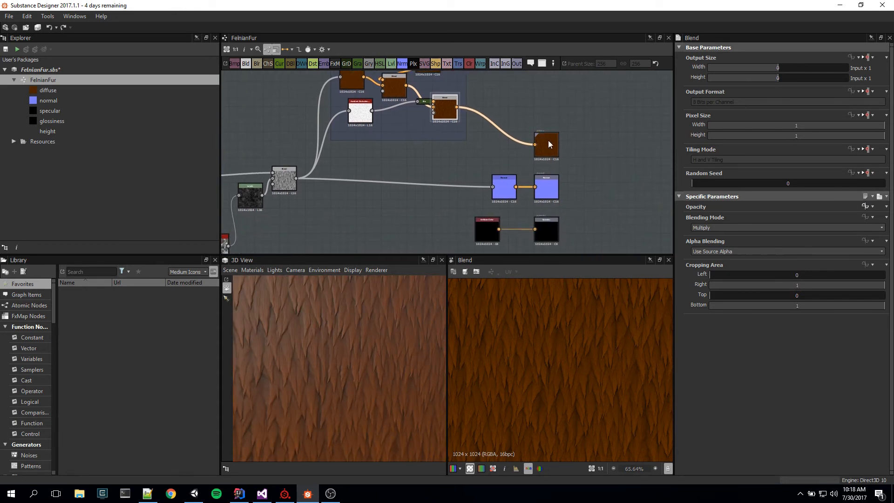
pyautogui.doubleClick(547, 141)
pyautogui.moveTo(590, 171); pyautogui.dragTo(607, 132, button='middle')
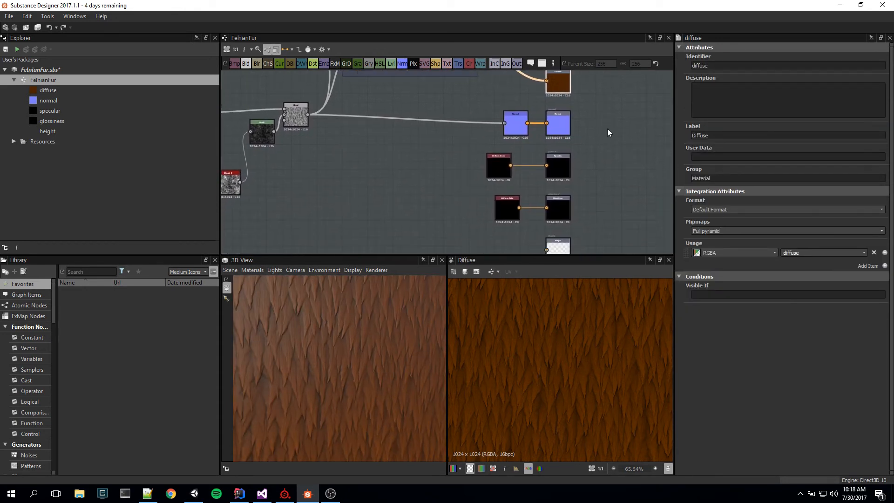
pyautogui.moveTo(578, 205); pyautogui.dragTo(598, 288, button='middle')
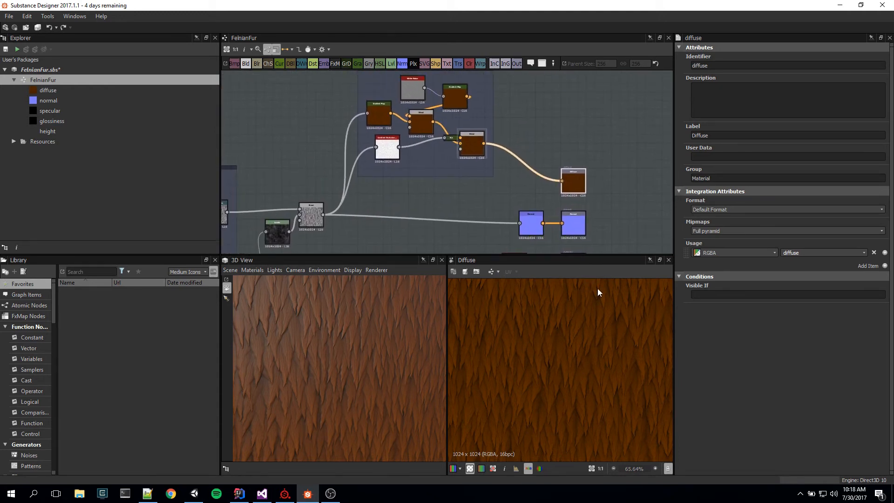
pyautogui.moveTo(378, 393); pyautogui.dragTo(388, 362)
pyautogui.scroll(2, 388, 362)
pyautogui.scroll(-1, 605, 205)
# Step: Examine the Normal, Specular and Glossiness outputs with their source nodes, and compare them with the fur on the 3D plane
pyautogui.moveTo(625, 218); pyautogui.dragTo(604, 134, button='middle')
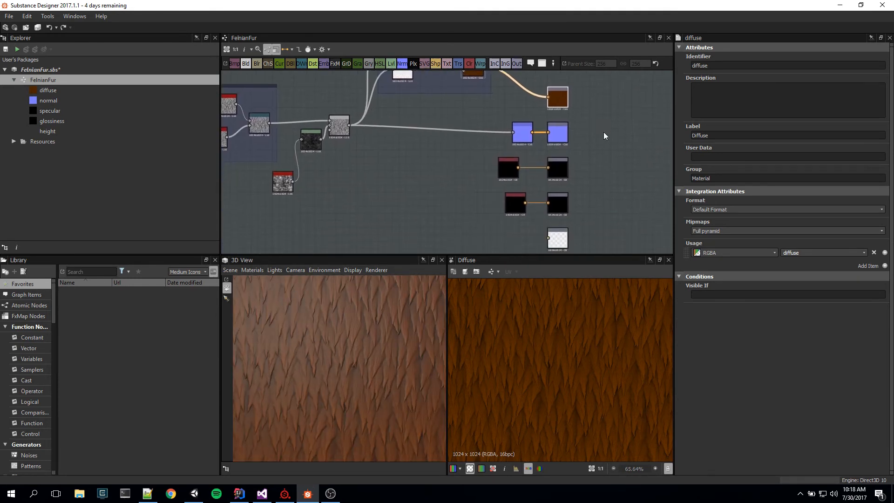
pyautogui.scroll(3, 579, 193)
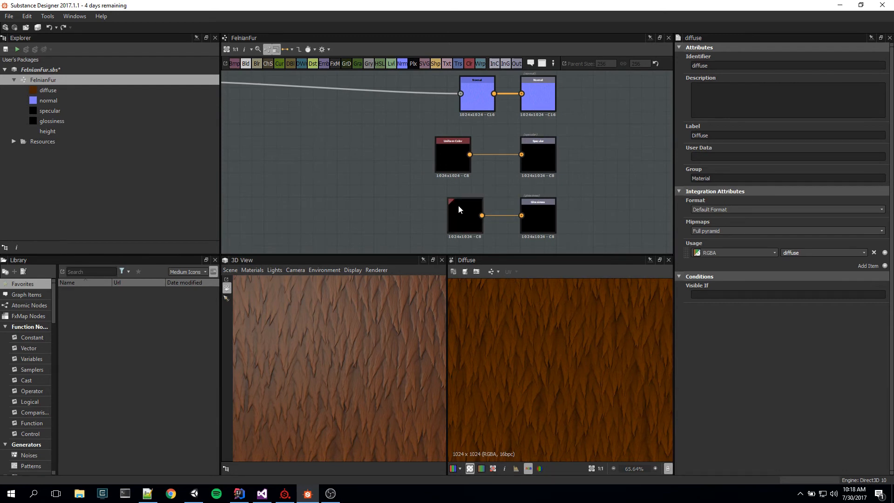
pyautogui.moveTo(373, 175); pyautogui.dragTo(456, 211, button='middle')
pyautogui.scroll(-3, 378, 368)
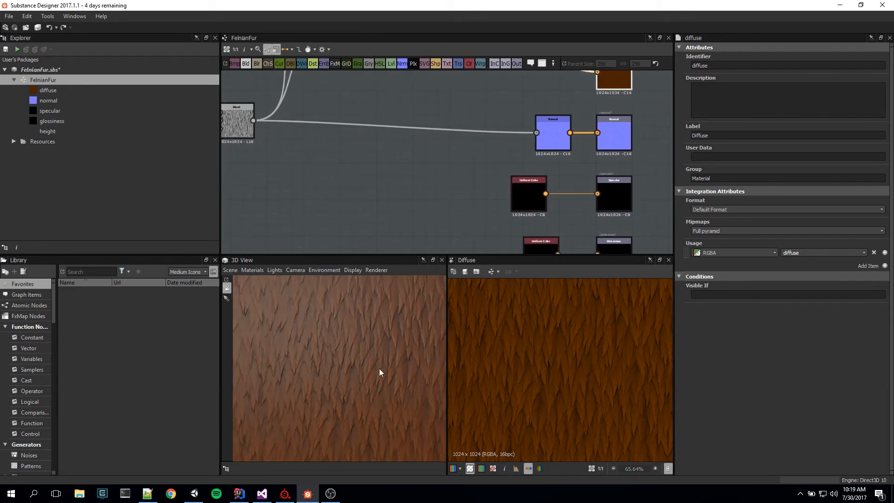
pyautogui.scroll(2, 374, 367)
pyautogui.moveTo(624, 186); pyautogui.dragTo(576, 159, button='middle')
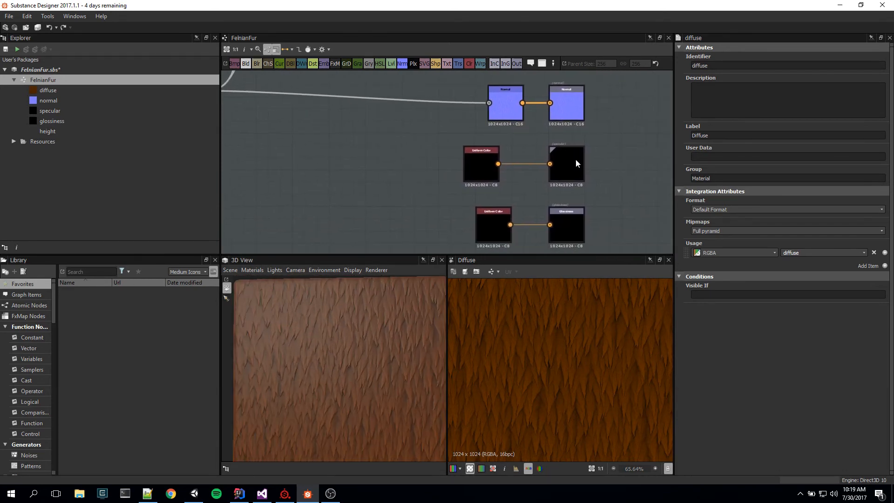
pyautogui.scroll(1, 507, 321)
pyautogui.moveTo(396, 387)
pyautogui.mouseDown()
pyautogui.moveTo(364, 402)
pyautogui.moveTo(390, 392)
pyautogui.moveTo(395, 399)
pyautogui.mouseUp()
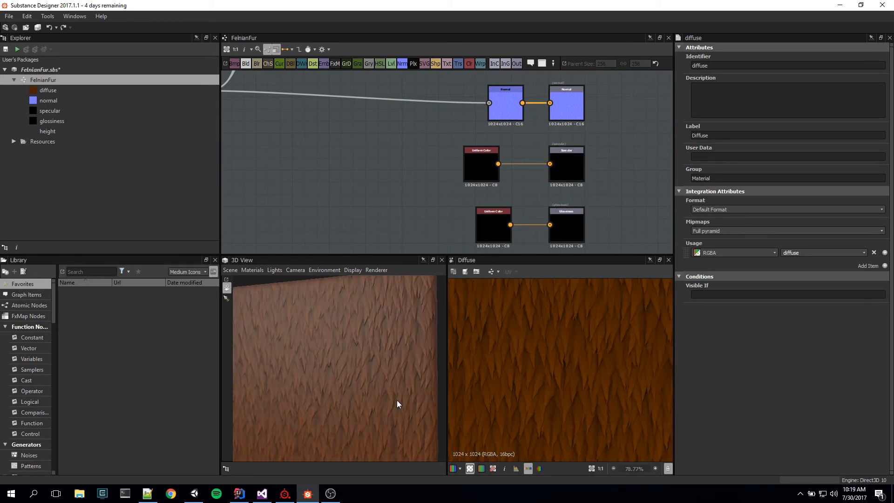
# Step: Trace the final height Blend to the Normal output and Albedo group while examining the 3D fur from several angles
pyautogui.moveTo(429, 161); pyautogui.dragTo(519, 246, button='middle')
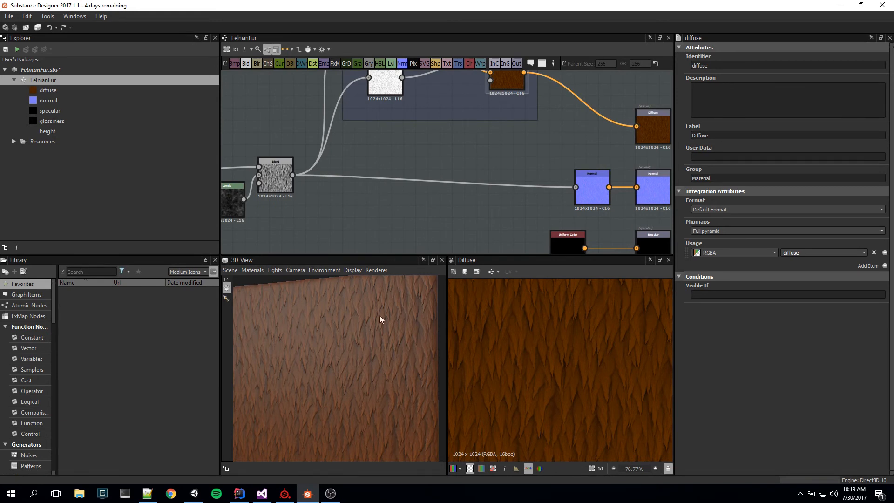
pyautogui.moveTo(380, 319)
pyautogui.mouseDown()
pyautogui.moveTo(441, 361)
pyautogui.moveTo(451, 388)
pyautogui.moveTo(333, 379)
pyautogui.moveTo(292, 353)
pyautogui.moveTo(301, 309)
pyautogui.moveTo(392, 322)
pyautogui.mouseUp()
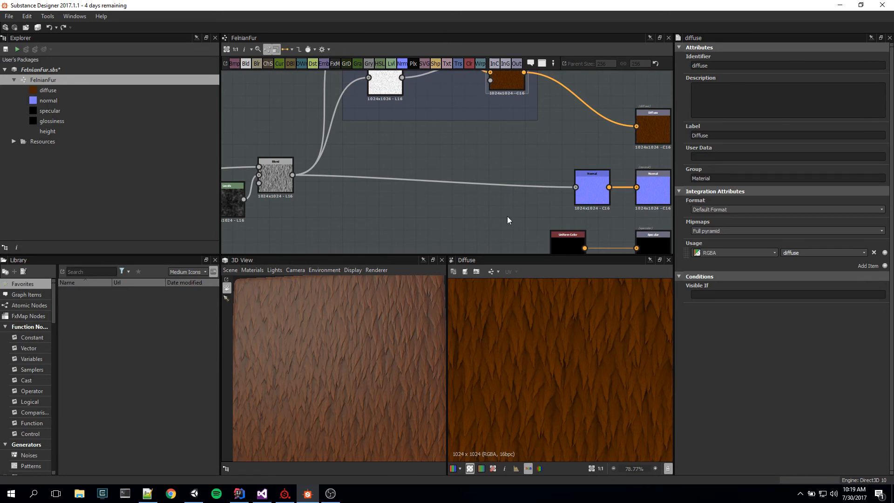
pyautogui.moveTo(507, 216); pyautogui.dragTo(414, 132, button='middle')
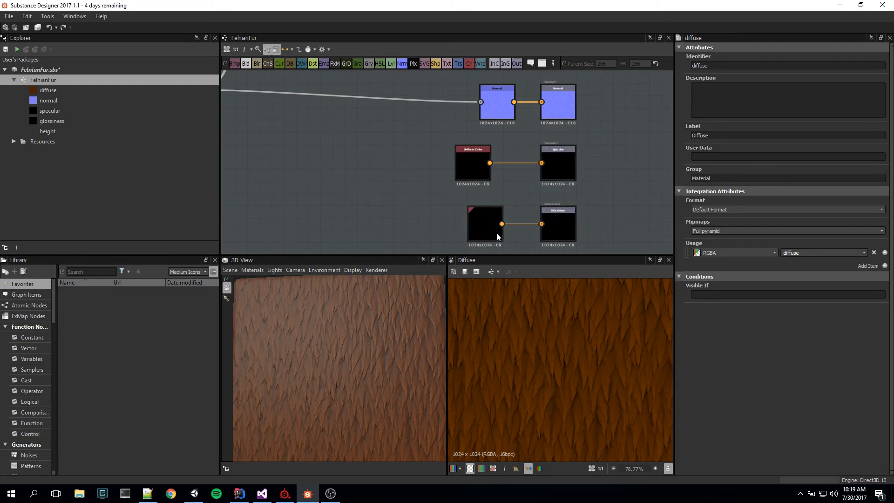
pyautogui.moveTo(396, 326); pyautogui.dragTo(349, 370)
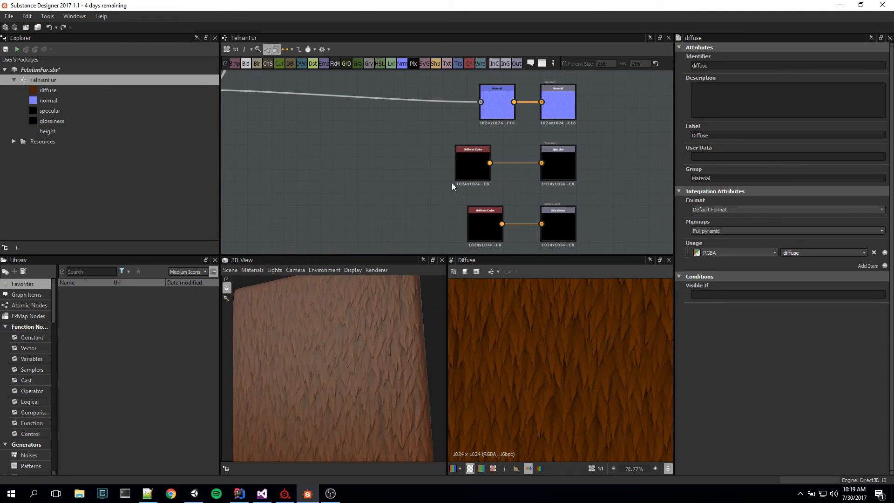
pyautogui.moveTo(452, 186); pyautogui.dragTo(515, 252, button='middle')
pyautogui.moveTo(430, 331); pyautogui.dragTo(484, 310)
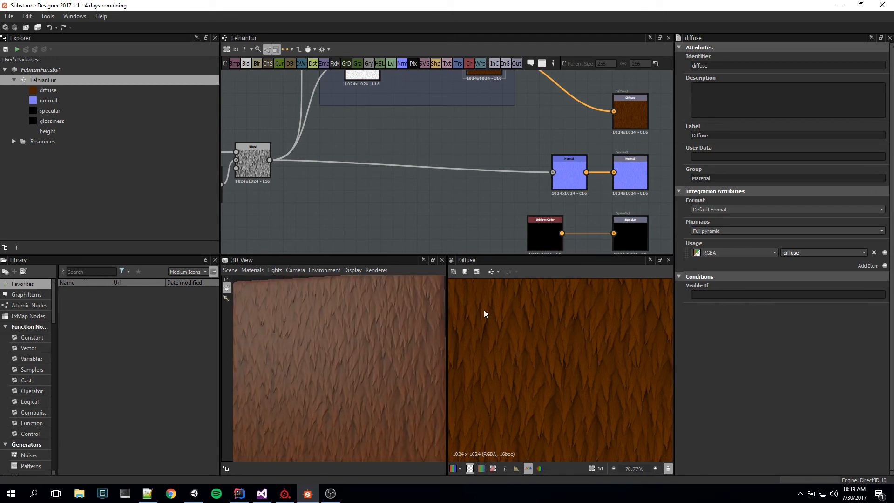
pyautogui.moveTo(480, 125); pyautogui.dragTo(560, 208, button='middle')
pyautogui.scroll(-3, 384, 377)
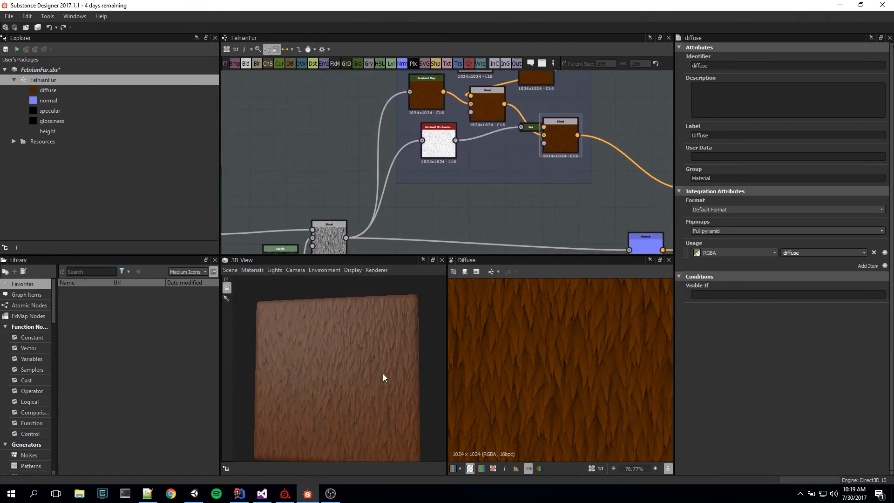
pyautogui.moveTo(383, 377); pyautogui.dragTo(354, 387)
pyautogui.scroll(3, 354, 387)
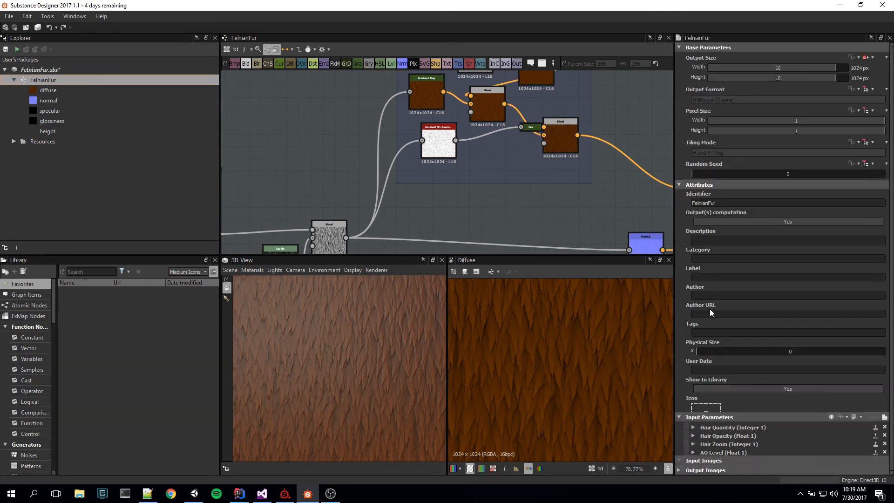
# Step: Set the default of the graph's Hair Quantity input parameter to 8000
pyautogui.scroll(-5, 709, 309)
pyautogui.click(692, 417)
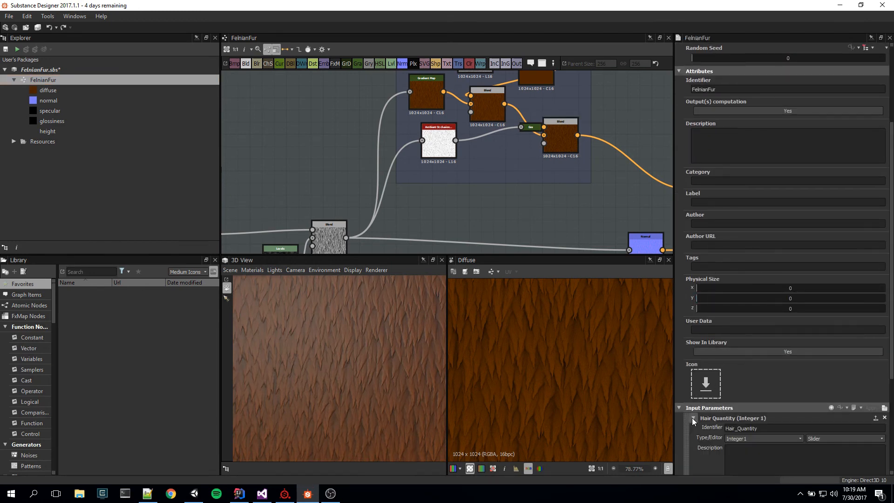
pyautogui.scroll(-3, 693, 414)
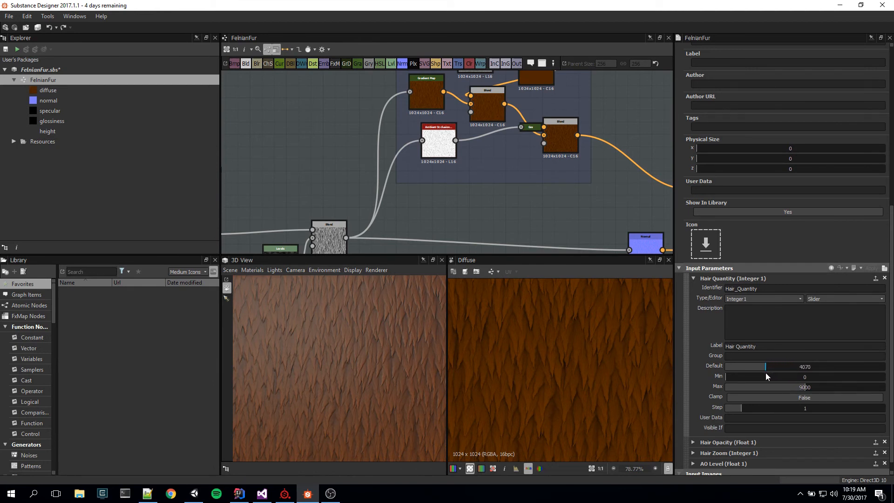
pyautogui.moveTo(765, 372); pyautogui.dragTo(804, 366)
pyautogui.scroll(-5, 357, 347)
pyautogui.scroll(2, 356, 350)
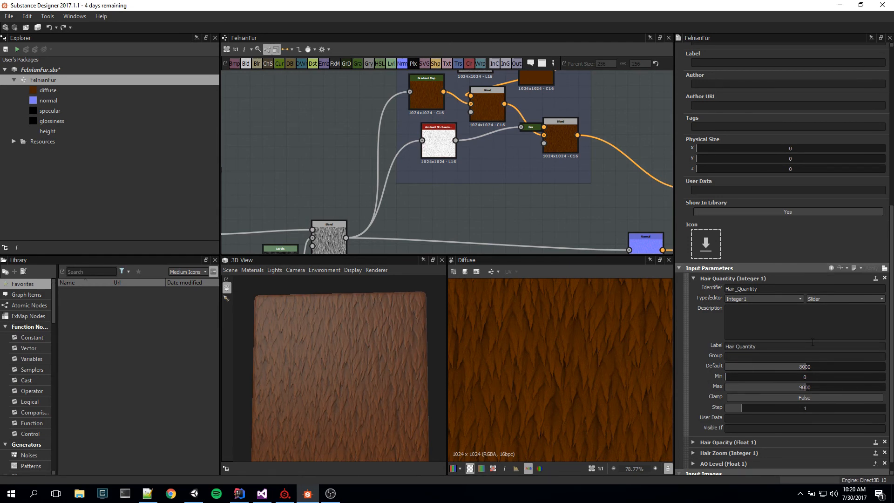
pyautogui.click(693, 278)
# Step: Lower the default of the Hair Opacity input parameter to 0.17
pyautogui.click(693, 428)
pyautogui.scroll(-2, 732, 423)
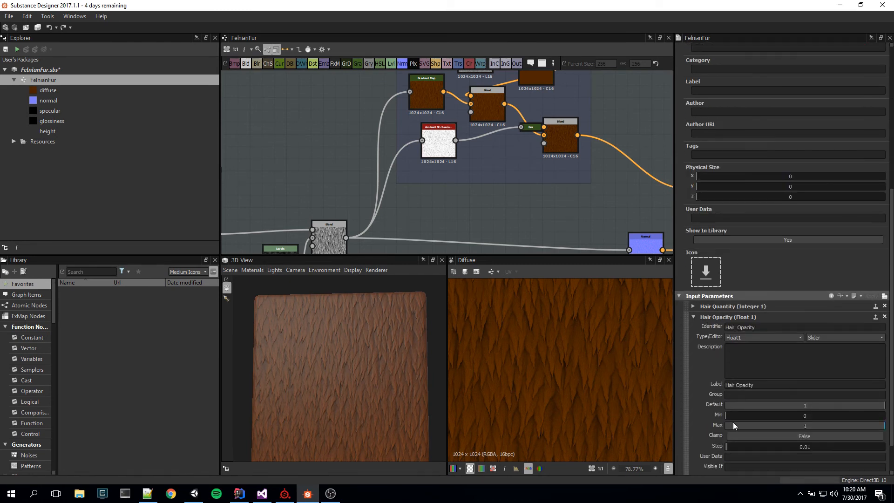
pyautogui.moveTo(856, 404); pyautogui.dragTo(751, 410)
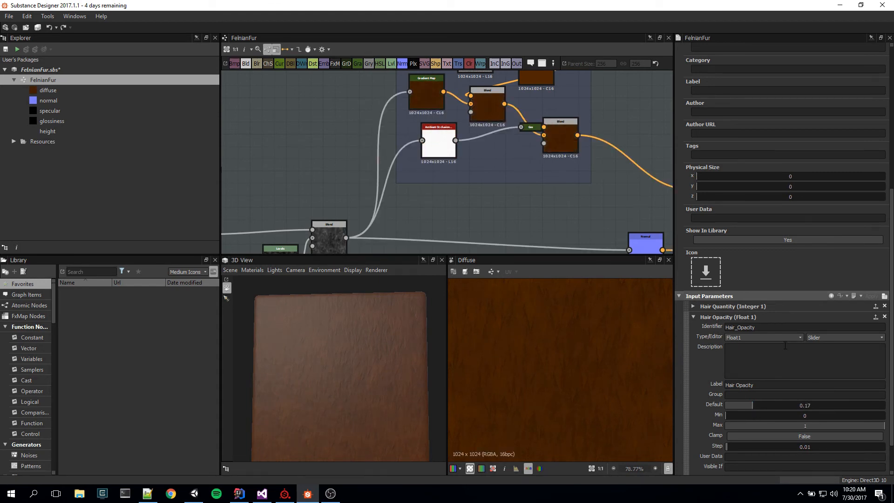
# Step: Return the Hair Opacity default to 1 and check the fur on the 3D plane
pyautogui.moveTo(750, 407); pyautogui.dragTo(887, 372)
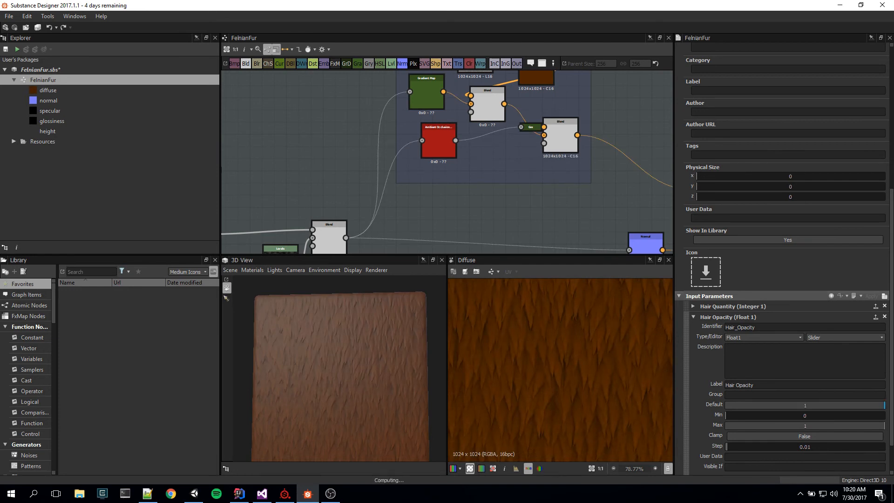
pyautogui.moveTo(437, 406); pyautogui.dragTo(433, 387)
pyautogui.moveTo(820, 406); pyautogui.dragTo(884, 404)
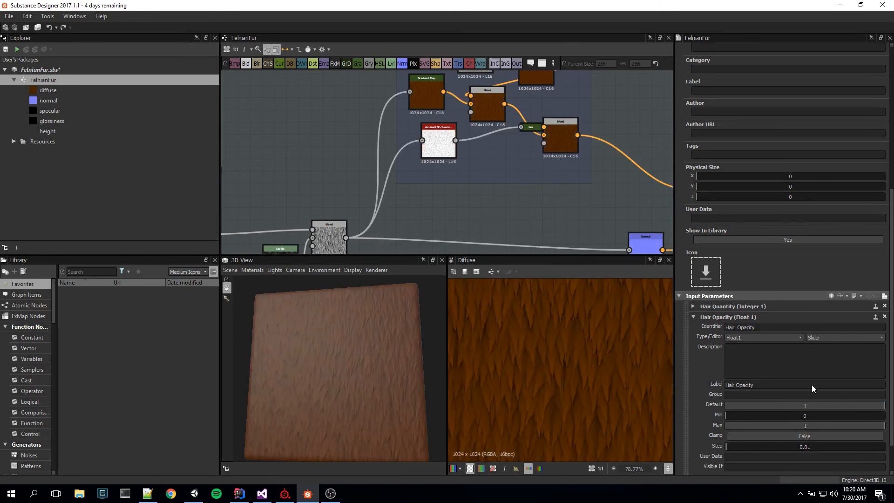
pyautogui.click(692, 317)
# Step: Set the default of the Hair Zoom input parameter to 6 and examine the 3D fur at several magnifications
pyautogui.click(693, 439)
pyautogui.scroll(-3, 693, 439)
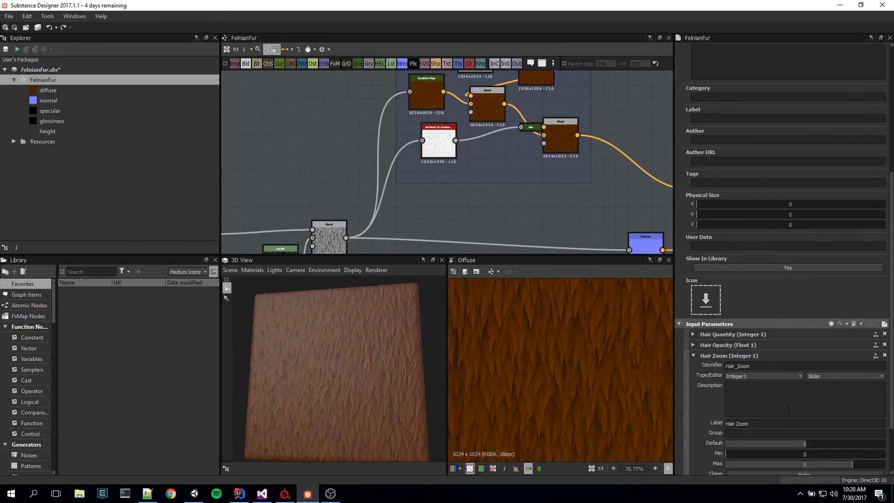
pyautogui.moveTo(811, 388)
pyautogui.mouseDown()
pyautogui.moveTo(821, 387)
pyautogui.moveTo(803, 391)
pyautogui.mouseUp()
pyautogui.click(814, 386)
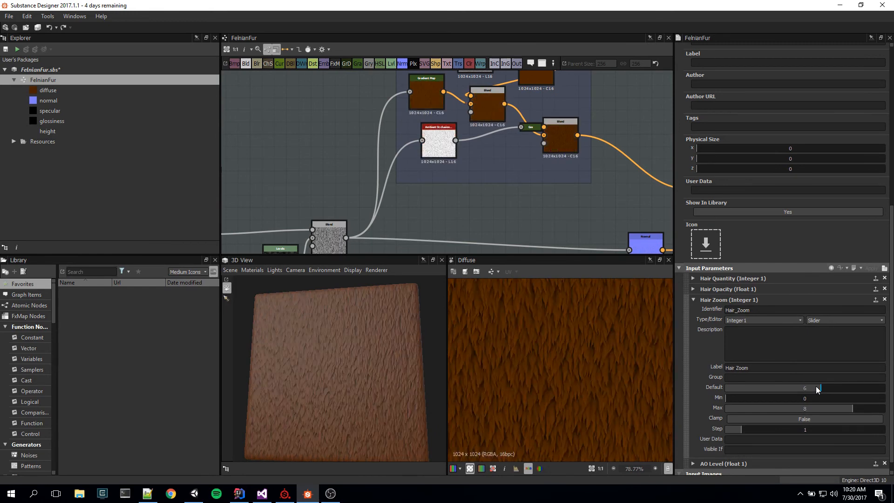
pyautogui.scroll(8, 384, 393)
pyautogui.scroll(-8, 376, 392)
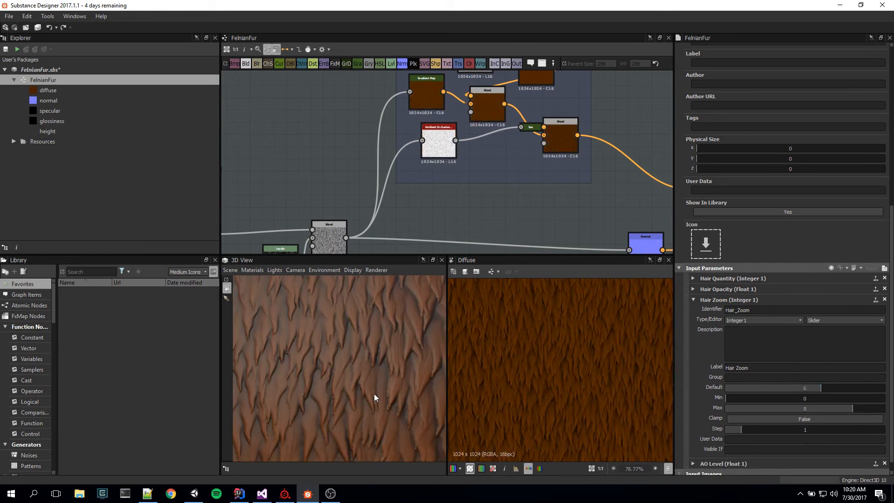
pyautogui.scroll(5, 375, 403)
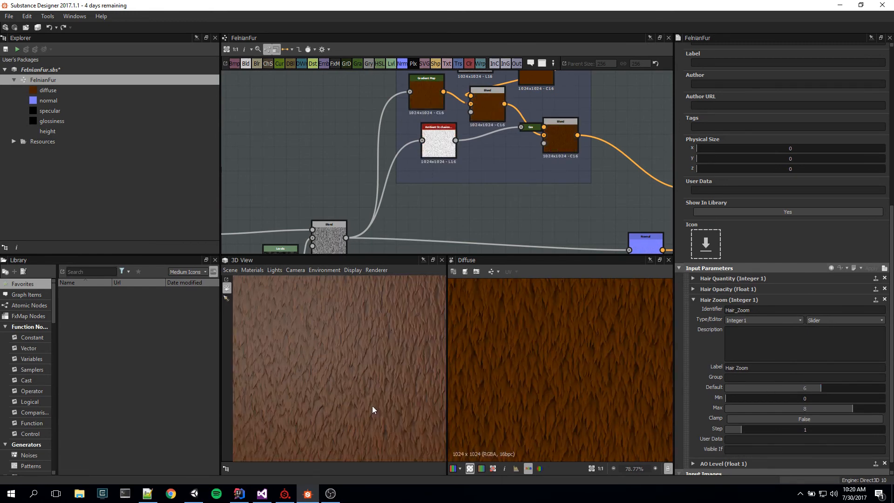
# Step: Try Hair Zoom defaults of 3 and 7, examining the size of the hairs on the 3D plane
pyautogui.moveTo(777, 387); pyautogui.dragTo(755, 390)
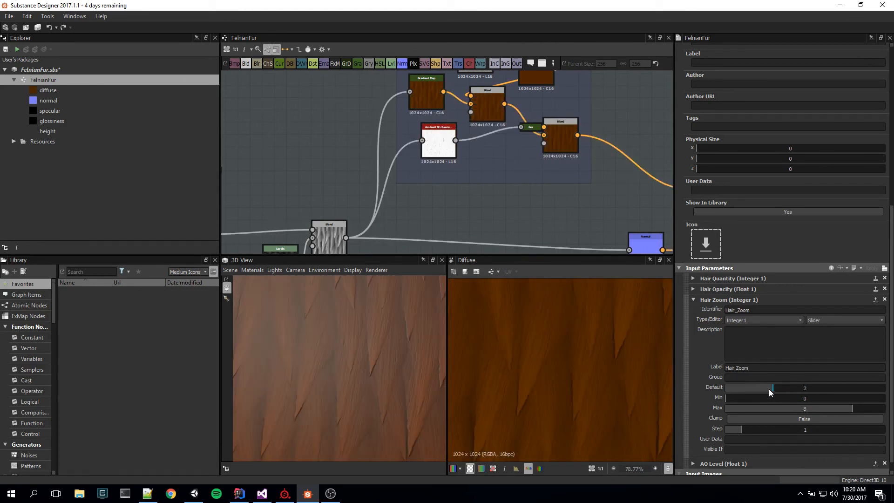
pyautogui.moveTo(373, 453); pyautogui.dragTo(444, 407, button='right')
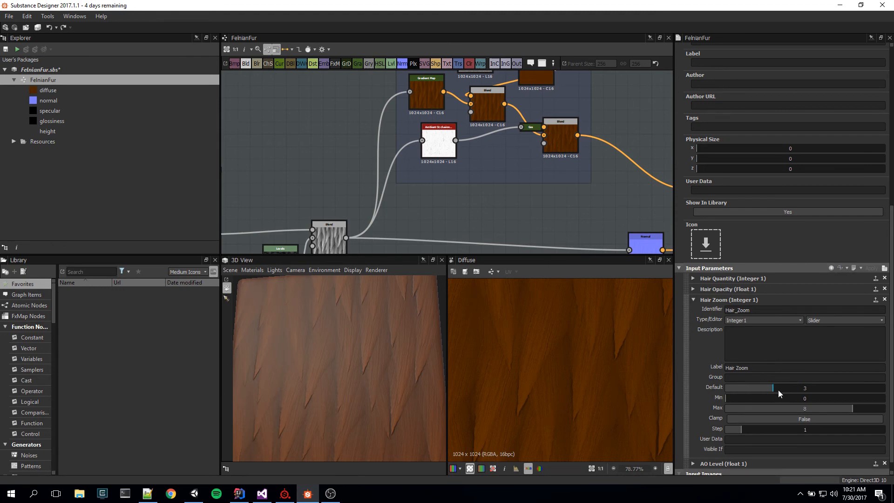
pyautogui.moveTo(777, 390); pyautogui.dragTo(833, 388)
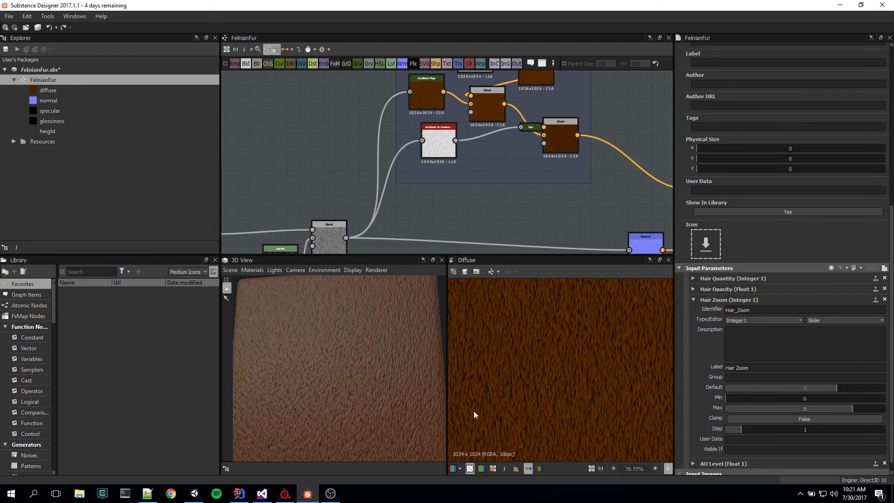
pyautogui.scroll(5, 353, 394)
pyautogui.scroll(-6, 355, 400)
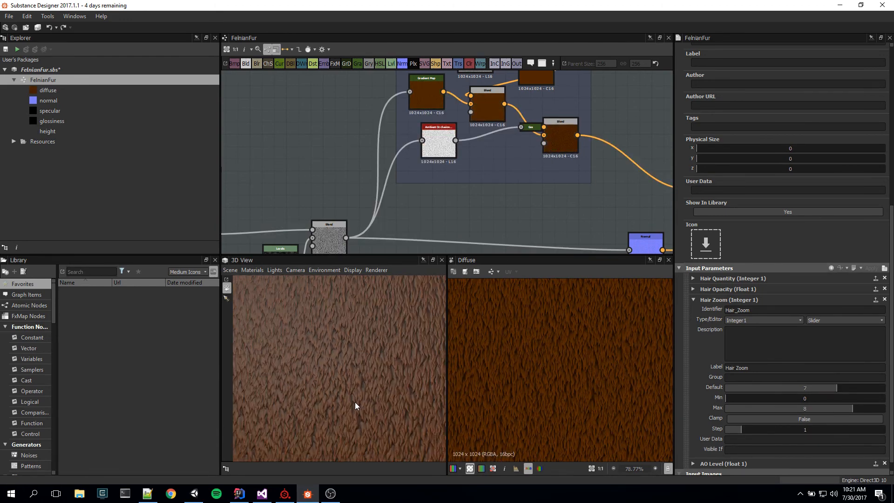
pyautogui.scroll(3, 355, 402)
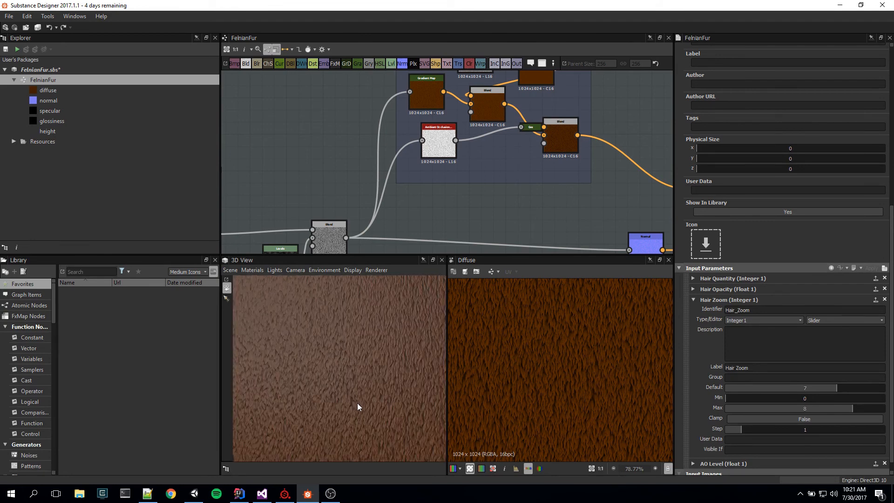
pyautogui.scroll(2, 356, 403)
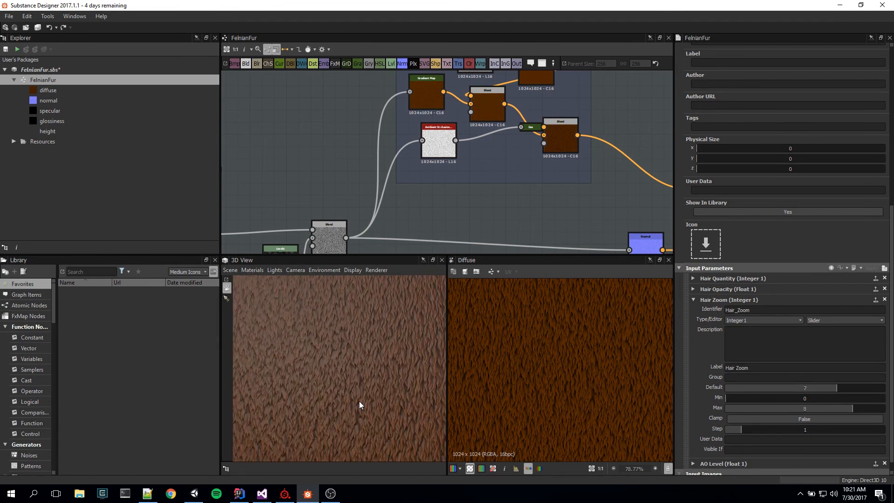
pyautogui.scroll(-4, 359, 404)
pyautogui.scroll(3, 360, 404)
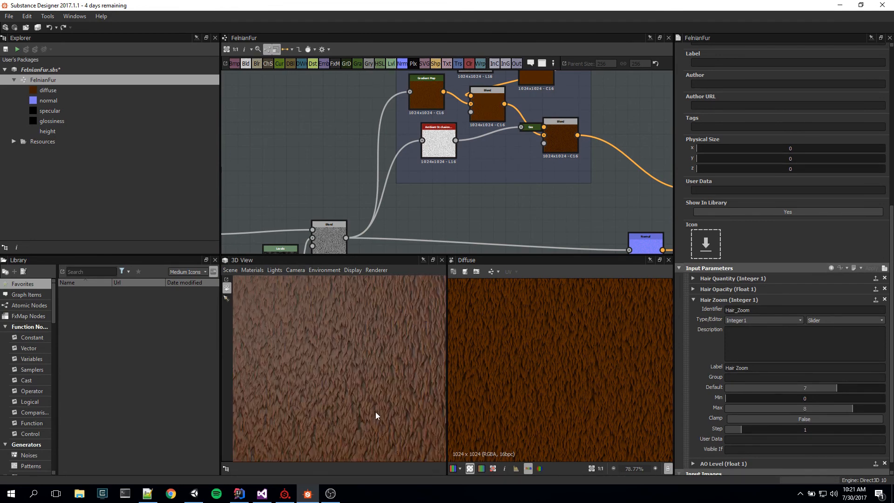
pyautogui.scroll(2, 376, 414)
# Step: Return the Hair Zoom default to 5 and view the whole 3D plane
pyautogui.moveTo(829, 389); pyautogui.dragTo(806, 391)
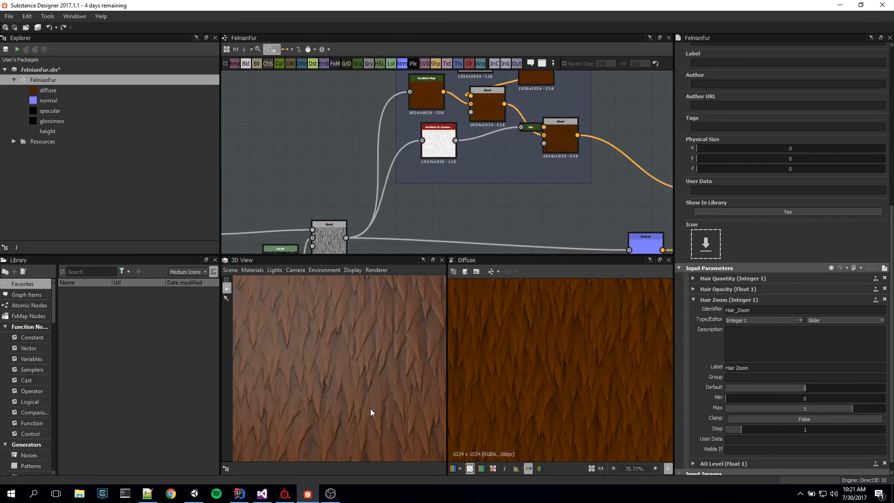
pyautogui.scroll(-3, 370, 410)
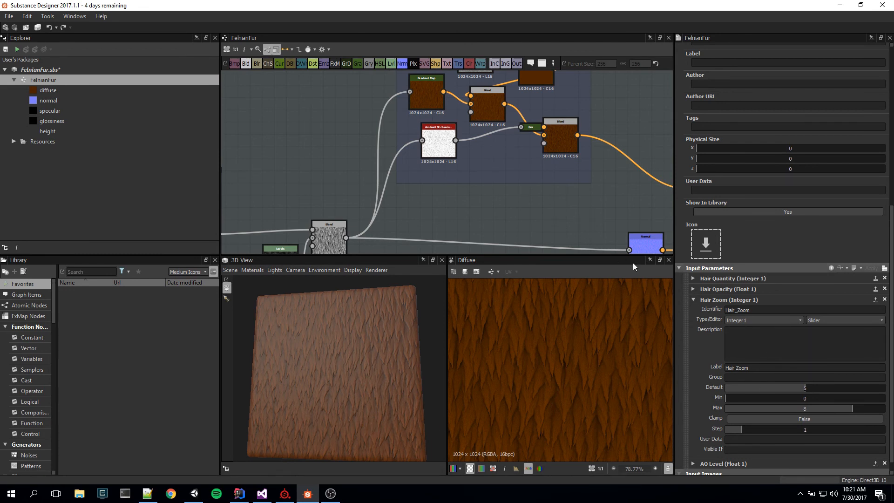
pyautogui.click(692, 301)
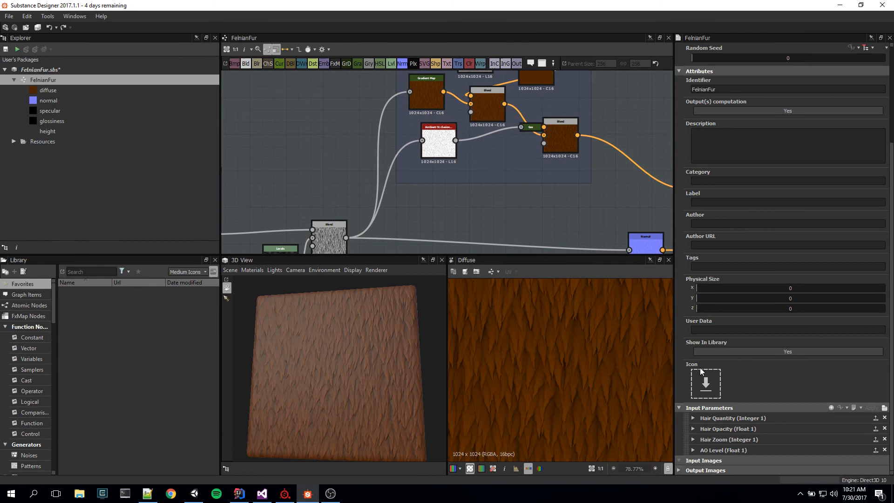
# Step: Set the default of the AO Level input parameter to 0
pyautogui.click(693, 449)
pyautogui.scroll(-5, 796, 431)
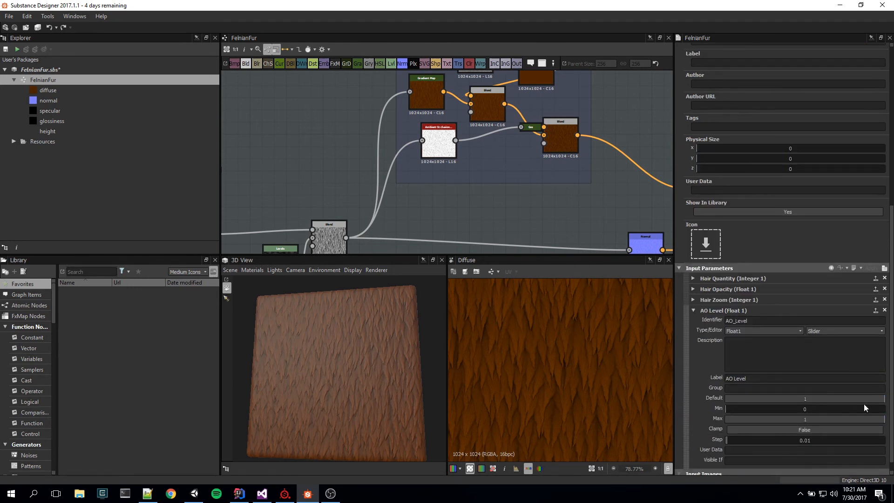
pyautogui.moveTo(871, 399); pyautogui.dragTo(711, 401)
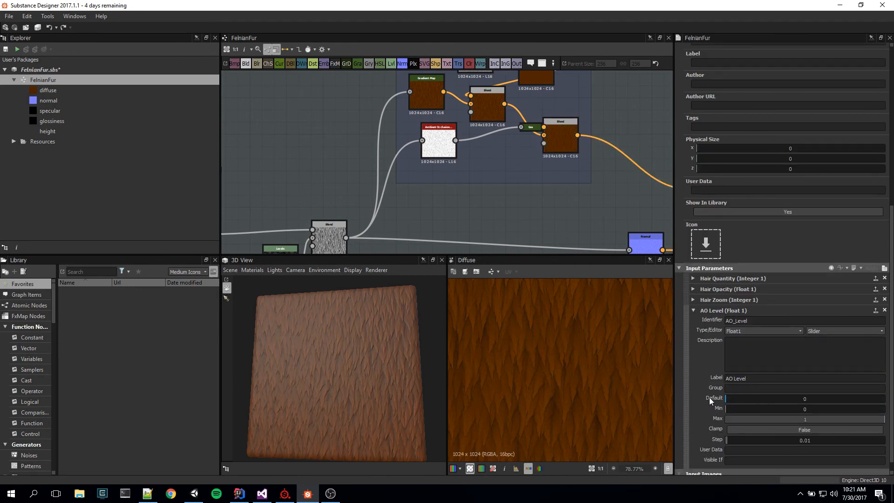
# Step: Try a Hair Zoom default of 6 with AO Level at 0, examining the fur on the 3D plane from several distances
pyautogui.click(692, 300)
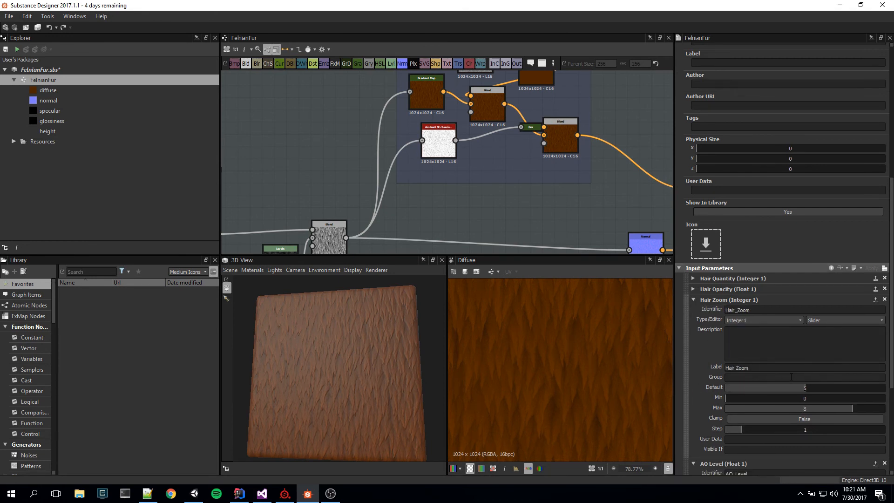
pyautogui.click(805, 389)
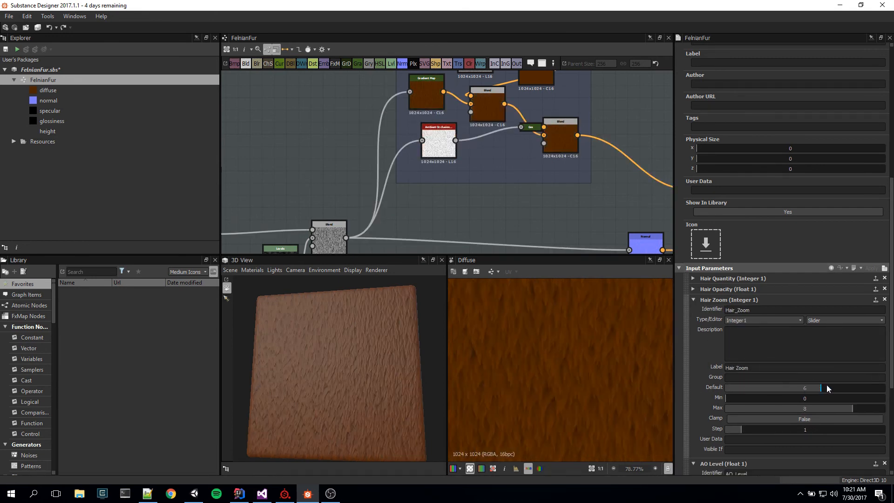
pyautogui.click(833, 389)
pyautogui.moveTo(339, 377); pyautogui.dragTo(358, 393)
pyautogui.click(799, 389)
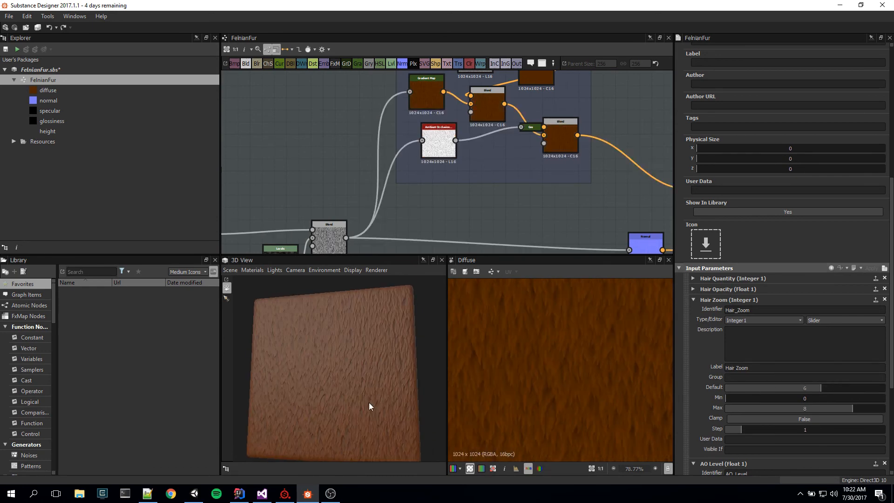
pyautogui.scroll(8, 367, 403)
pyautogui.scroll(-5, 364, 419)
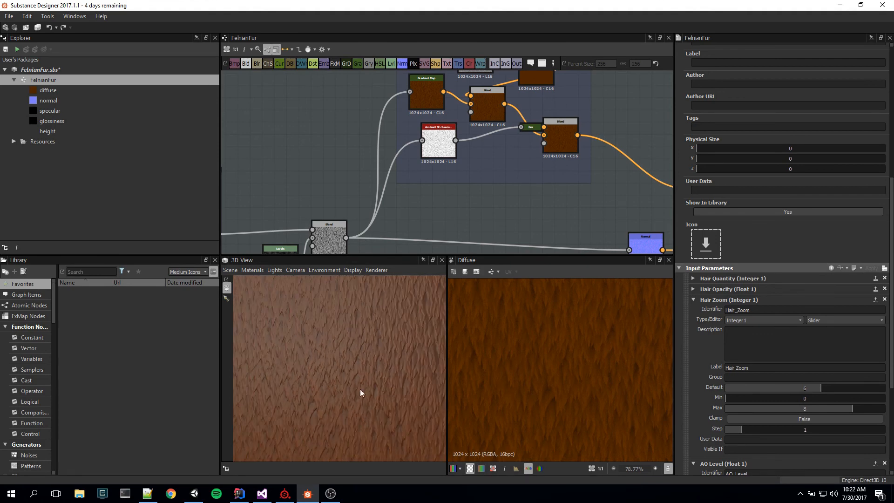
pyautogui.scroll(-5, 360, 390)
pyautogui.moveTo(353, 385)
pyautogui.mouseDown()
pyautogui.moveTo(385, 382)
pyautogui.moveTo(354, 402)
pyautogui.moveTo(345, 378)
pyautogui.moveTo(364, 388)
pyautogui.moveTo(381, 383)
pyautogui.moveTo(364, 387)
pyautogui.mouseUp()
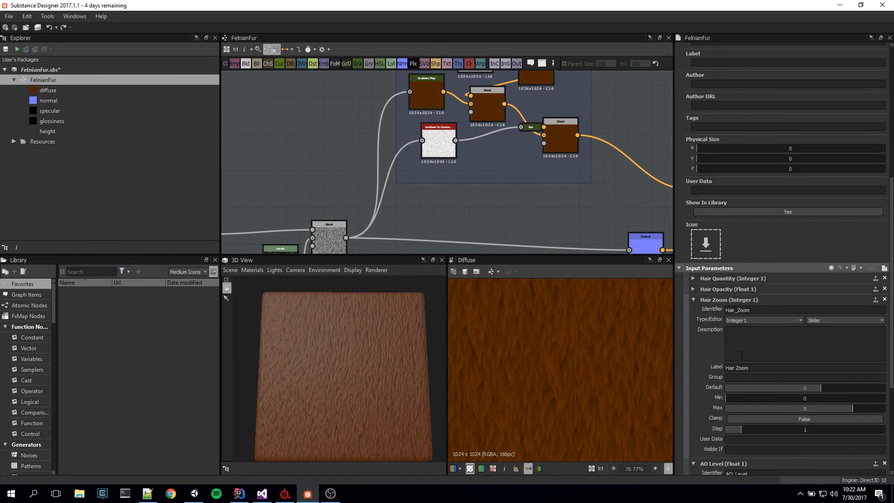
# Step: Return the Hair Zoom default to 5 and raise the AO Level default towards its maximum of 1
pyautogui.click(813, 388)
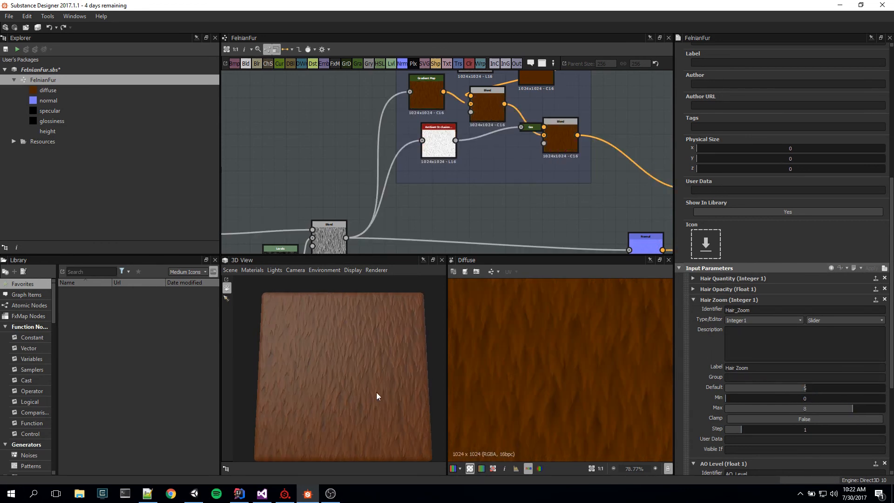
pyautogui.moveTo(376, 392); pyautogui.dragTo(368, 389)
pyautogui.click(693, 300)
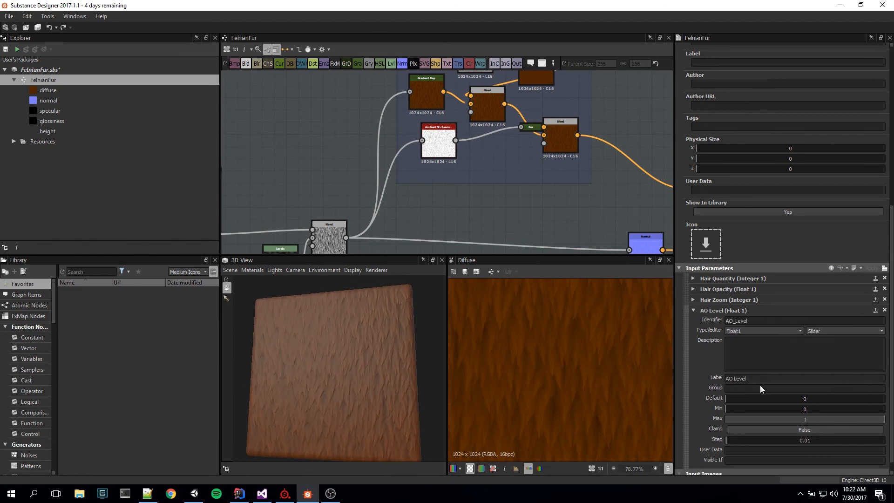
pyautogui.moveTo(733, 399); pyautogui.dragTo(883, 399)
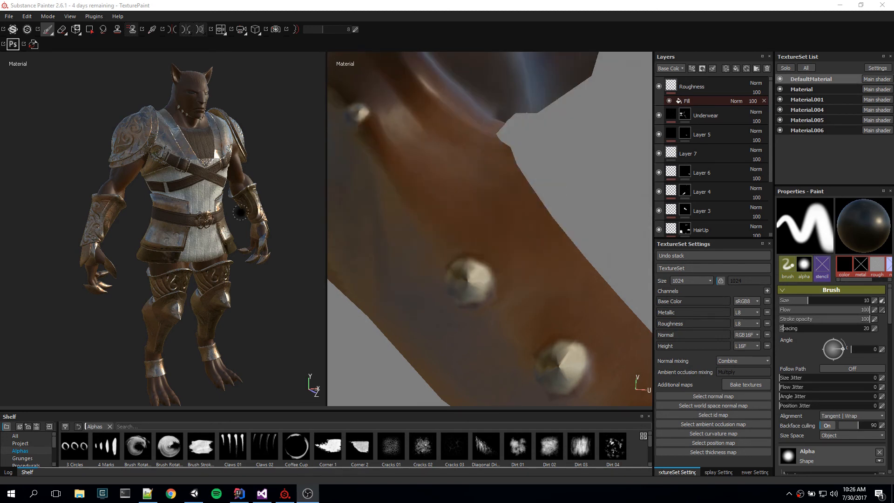
# Step: In Substance Painter, examine the armoured character from the front, including the crossed chest straps, tunic, belt and hip plates
pyautogui.keyDown('alt'); pyautogui.moveTo(293, 180); pyautogui.dragTo(247, 192); pyautogui.keyUp('alt')
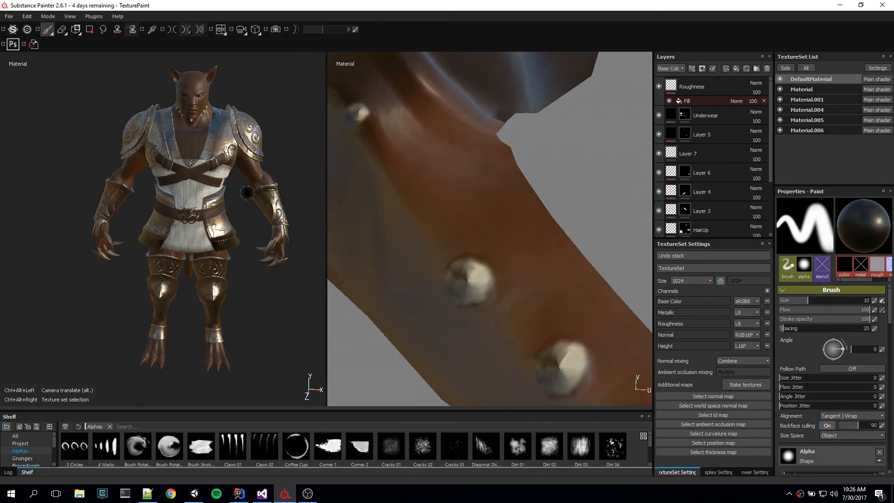
pyautogui.keyDown('alt'); pyautogui.moveTo(247, 193); pyautogui.dragTo(242, 230, button='right'); pyautogui.keyUp('alt')
pyautogui.scroll(8, 223, 234)
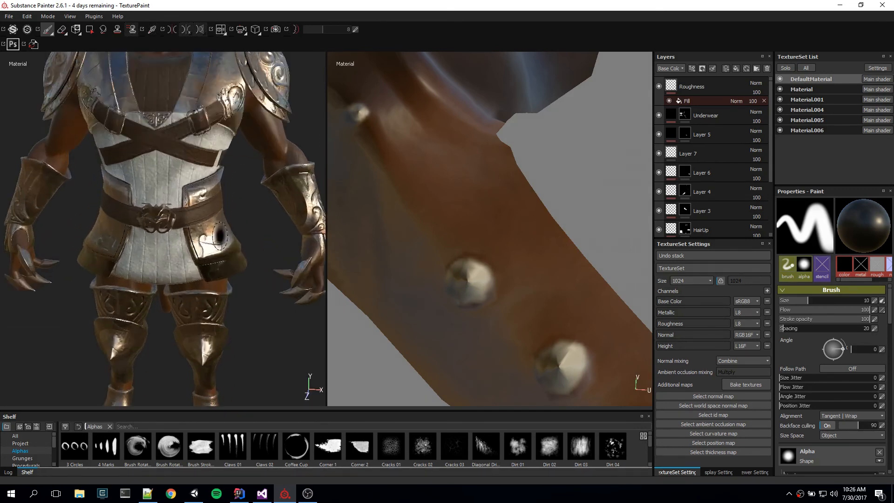
pyautogui.keyDown('alt'); pyautogui.moveTo(226, 198); pyautogui.dragTo(288, 324, button='middle'); pyautogui.keyUp('alt')
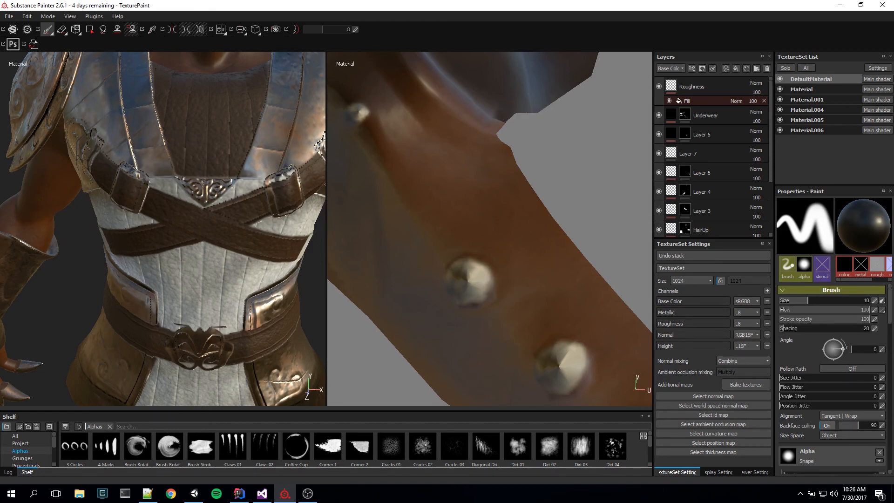
pyautogui.keyDown('alt'); pyautogui.moveTo(220, 248); pyautogui.dragTo(246, 283); pyautogui.keyUp('alt')
pyautogui.keyDown('alt'); pyautogui.moveTo(245, 283); pyautogui.dragTo(174, 164, button='middle'); pyautogui.keyUp('alt')
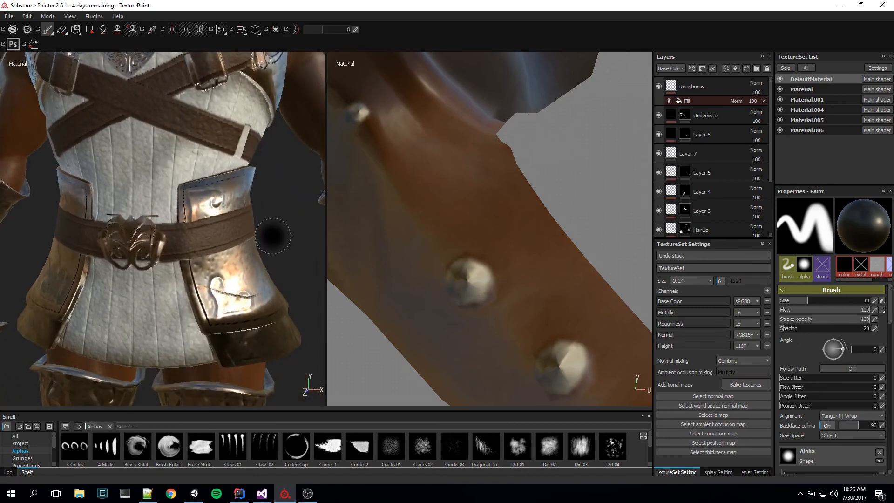
pyautogui.scroll(-8, 265, 242)
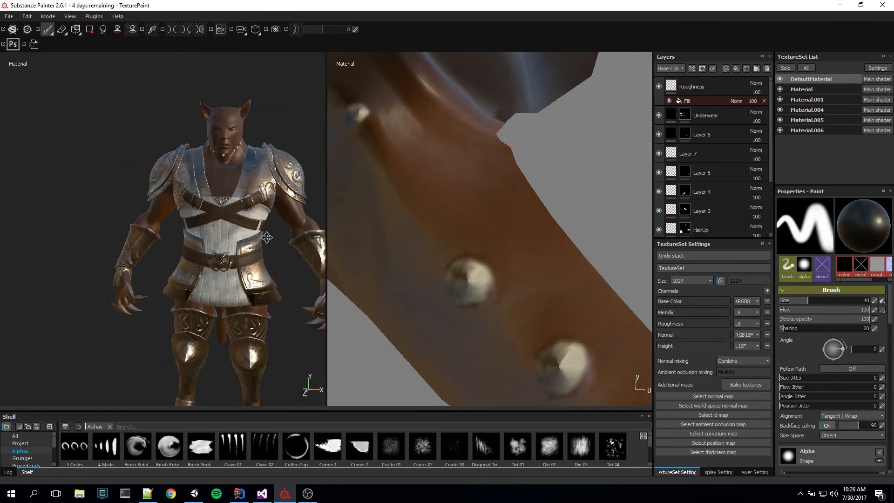
# Step: Inspect the swirling relief and worn metal finish of the character's shoulder armour from the side
pyautogui.keyDown('alt'); pyautogui.moveTo(248, 284); pyautogui.dragTo(197, 301); pyautogui.keyUp('alt')
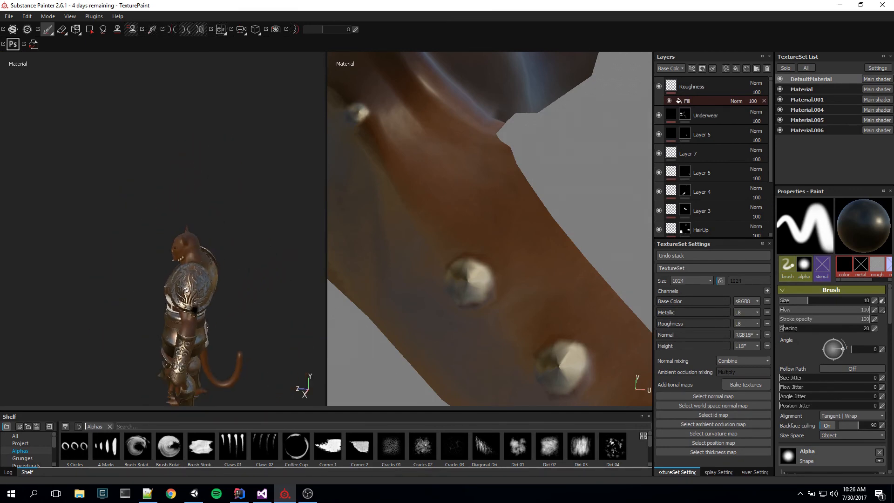
pyautogui.scroll(8, 195, 309)
pyautogui.keyDown('alt'); pyautogui.moveTo(201, 305); pyautogui.dragTo(195, 356, button='middle'); pyautogui.keyUp('alt')
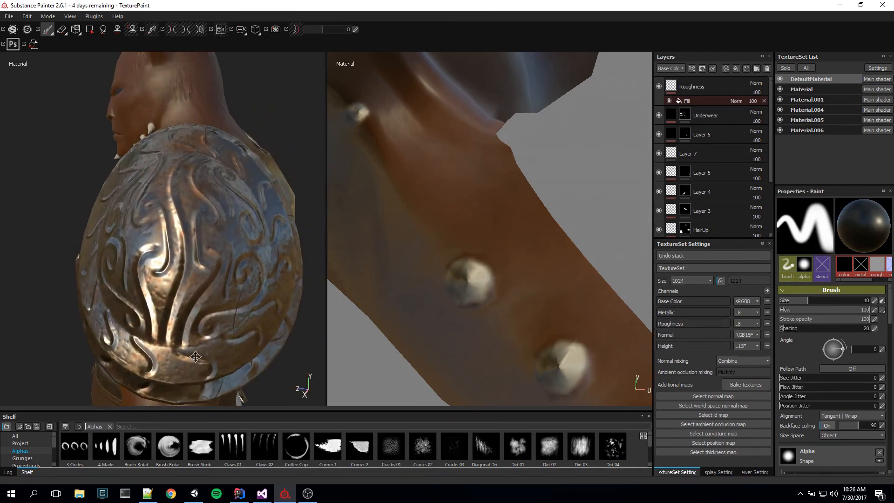
pyautogui.moveTo(195, 357)
pyautogui.keyDown('alt'); pyautogui.mouseDown()
pyautogui.moveTo(163, 293)
pyautogui.moveTo(306, 304)
pyautogui.moveTo(206, 347)
pyautogui.moveTo(233, 307)
pyautogui.moveTo(263, 318)
pyautogui.mouseUp(); pyautogui.keyUp('alt')
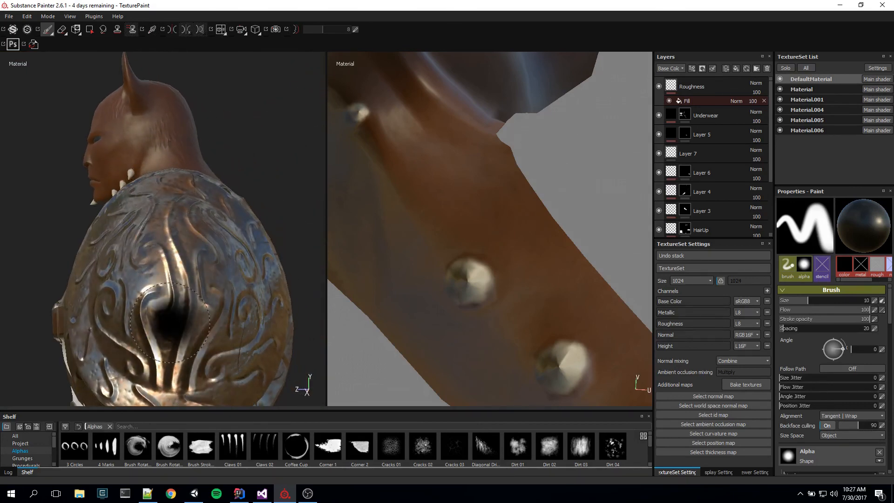
pyautogui.keyDown('alt'); pyautogui.moveTo(170, 322); pyautogui.dragTo(274, 312); pyautogui.keyUp('alt')
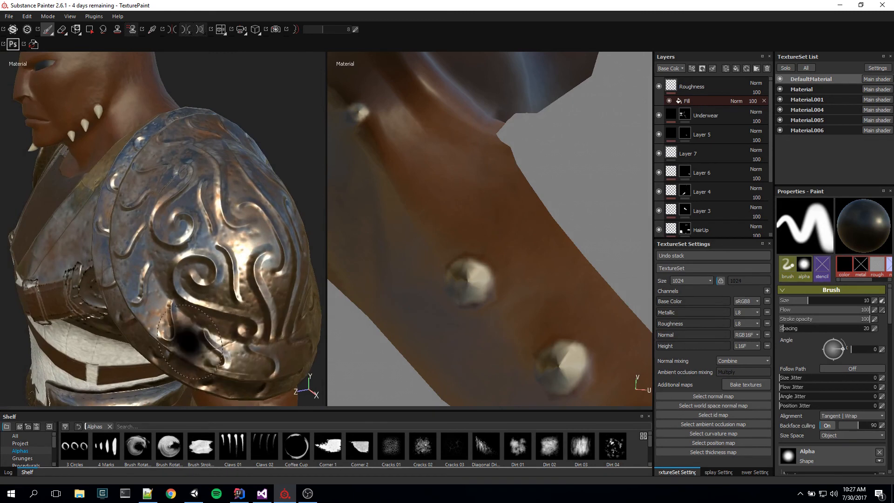
pyautogui.moveTo(246, 359)
pyautogui.keyDown('alt'); pyautogui.mouseDown()
pyautogui.moveTo(195, 357)
pyautogui.moveTo(176, 321)
pyautogui.moveTo(79, 295)
pyautogui.moveTo(68, 235)
pyautogui.moveTo(135, 247)
pyautogui.moveTo(127, 271)
pyautogui.moveTo(271, 286)
pyautogui.mouseUp(); pyautogui.keyUp('alt')
pyautogui.keyDown('alt'); pyautogui.moveTo(272, 286); pyautogui.dragTo(265, 278, button='middle'); pyautogui.keyUp('alt')
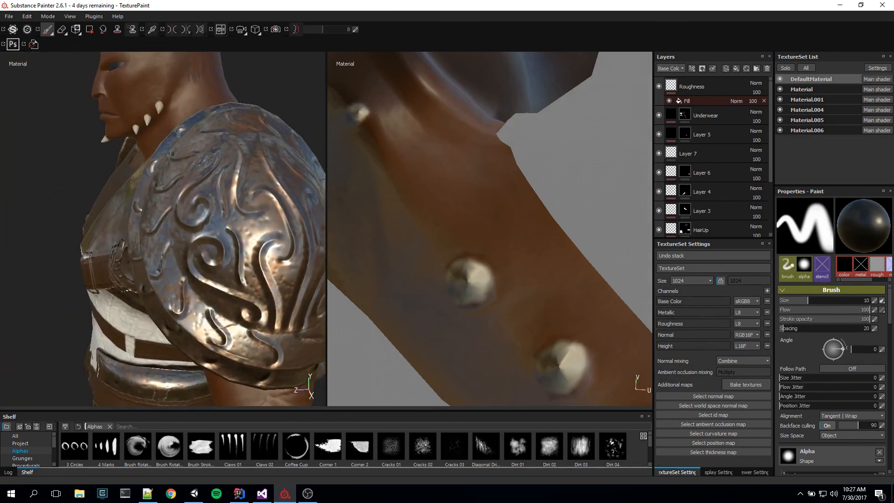
# Step: Inspect the round metal fitting and leather strap buckles beside the shoulder armour up close
pyautogui.keyDown('alt'); pyautogui.moveTo(135, 261); pyautogui.dragTo(222, 249); pyautogui.keyUp('alt')
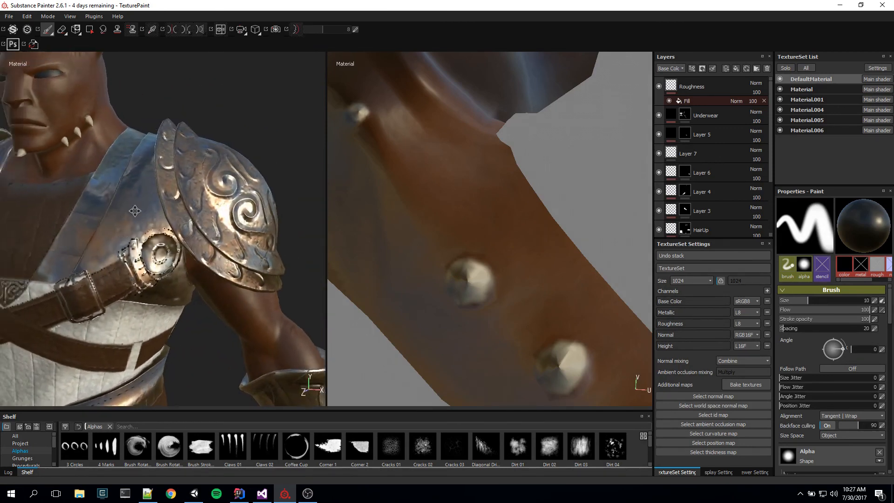
pyautogui.moveTo(136, 209)
pyautogui.keyDown('alt'); pyautogui.mouseDown(button='middle')
pyautogui.moveTo(231, 195)
pyautogui.moveTo(173, 180)
pyautogui.moveTo(182, 190)
pyautogui.mouseUp(button='middle'); pyautogui.keyUp('alt')
pyautogui.scroll(4, 217, 266)
pyautogui.scroll(3, 216, 267)
pyautogui.keyDown('alt'); pyautogui.moveTo(230, 270); pyautogui.dragTo(143, 342, button='middle'); pyautogui.keyUp('alt')
pyautogui.keyDown('alt'); pyautogui.moveTo(144, 343); pyautogui.dragTo(289, 303); pyautogui.keyUp('alt')
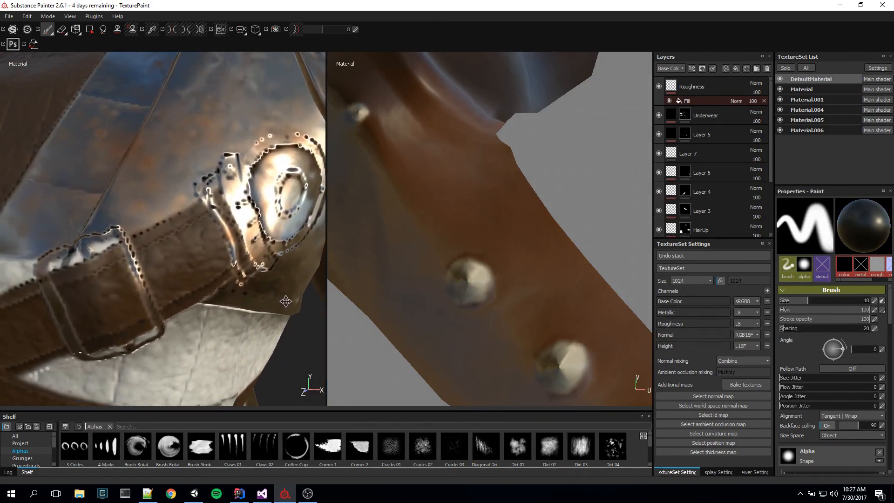
pyautogui.scroll(-4, 252, 322)
pyautogui.scroll(-3, 251, 325)
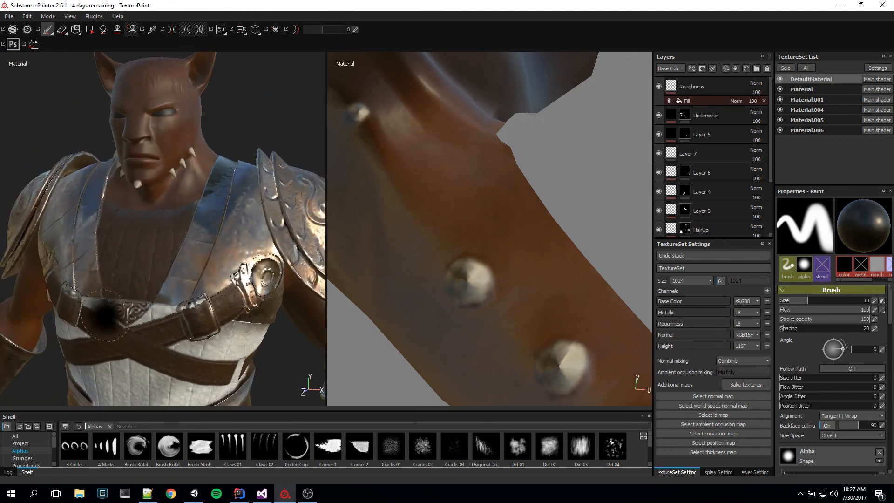
# Step: Examine the character's chest armour and face from the front, including the ears and jaw spikes
pyautogui.keyDown('alt'); pyautogui.moveTo(251, 325); pyautogui.dragTo(302, 321); pyautogui.keyUp('alt')
pyautogui.keyDown('alt'); pyautogui.moveTo(120, 291); pyautogui.dragTo(217, 263, button='middle'); pyautogui.keyUp('alt')
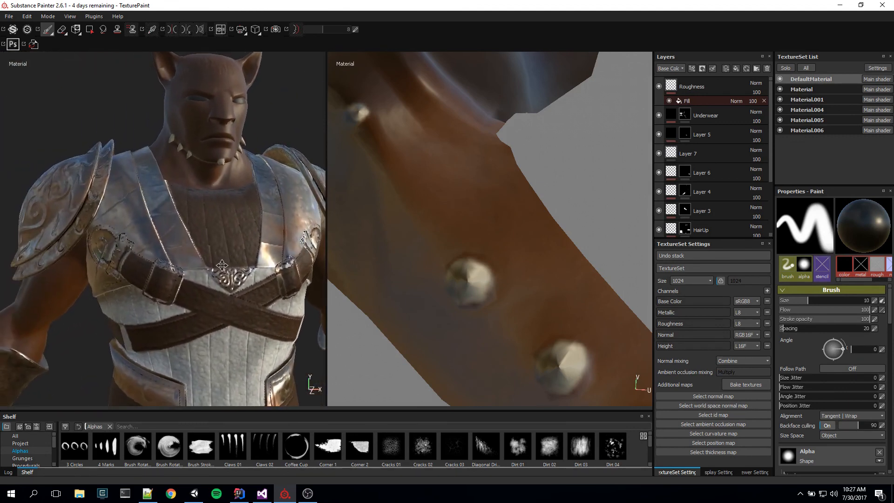
pyautogui.keyDown('alt'); pyautogui.moveTo(222, 265); pyautogui.dragTo(254, 261); pyautogui.keyUp('alt')
pyautogui.keyDown('alt'); pyautogui.moveTo(253, 125); pyautogui.dragTo(228, 201, button='middle'); pyautogui.keyUp('alt')
pyautogui.keyDown('alt'); pyautogui.moveTo(229, 193); pyautogui.dragTo(245, 209); pyautogui.keyUp('alt')
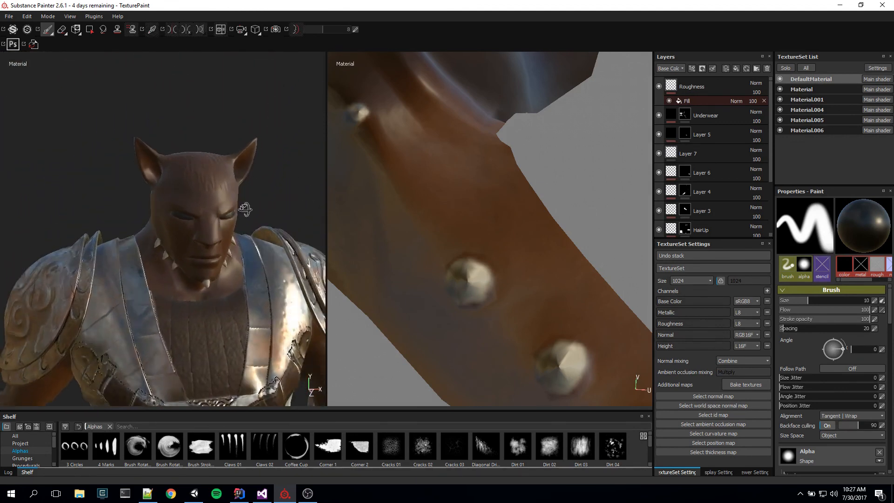
pyautogui.moveTo(226, 248)
pyautogui.keyDown('alt'); pyautogui.mouseDown()
pyautogui.moveTo(226, 278)
pyautogui.moveTo(229, 260)
pyautogui.moveTo(275, 283)
pyautogui.moveTo(311, 285)
pyautogui.moveTo(293, 314)
pyautogui.moveTo(244, 310)
pyautogui.moveTo(218, 288)
pyautogui.moveTo(233, 264)
pyautogui.moveTo(245, 295)
pyautogui.moveTo(260, 298)
pyautogui.moveTo(237, 365)
pyautogui.moveTo(255, 370)
pyautogui.moveTo(254, 332)
pyautogui.moveTo(255, 347)
pyautogui.moveTo(274, 342)
pyautogui.moveTo(249, 339)
pyautogui.moveTo(277, 321)
pyautogui.mouseUp(); pyautogui.keyUp('alt')
pyautogui.scroll(4, 229, 268)
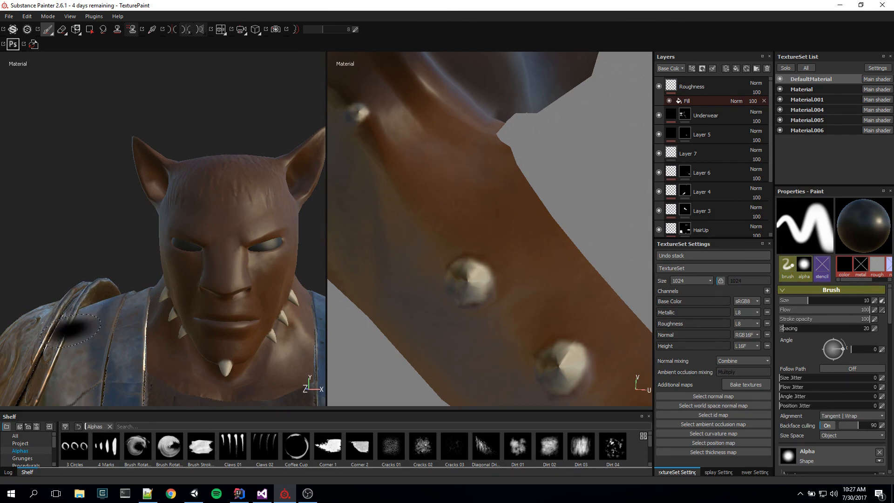
# Step: Inspect the fur texture on the back of the character's neck where it meets the armour collar
pyautogui.keyDown('alt'); pyautogui.moveTo(106, 262); pyautogui.dragTo(285, 278); pyautogui.keyUp('alt')
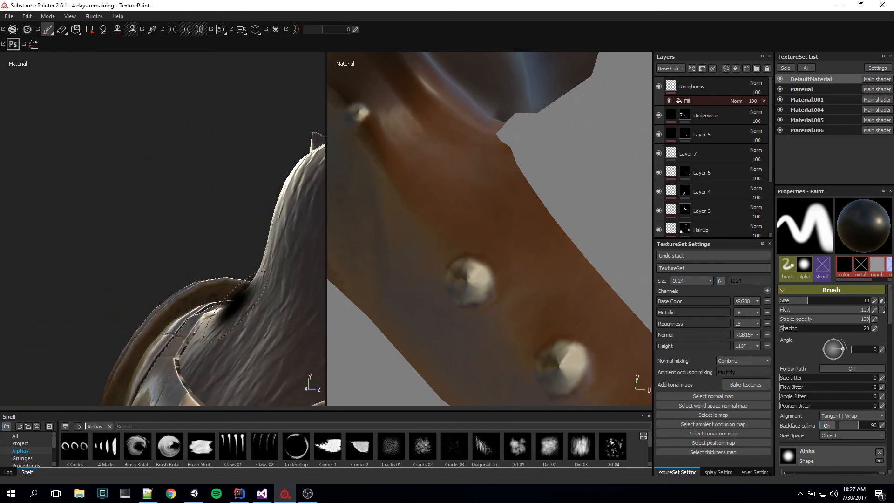
pyautogui.keyDown('alt'); pyautogui.moveTo(285, 278); pyautogui.dragTo(167, 233, button='middle'); pyautogui.keyUp('alt')
pyautogui.keyDown('alt'); pyautogui.moveTo(168, 233); pyautogui.dragTo(225, 273); pyautogui.keyUp('alt')
pyautogui.keyDown('alt'); pyautogui.moveTo(225, 273); pyautogui.dragTo(257, 306, button='middle'); pyautogui.keyUp('alt')
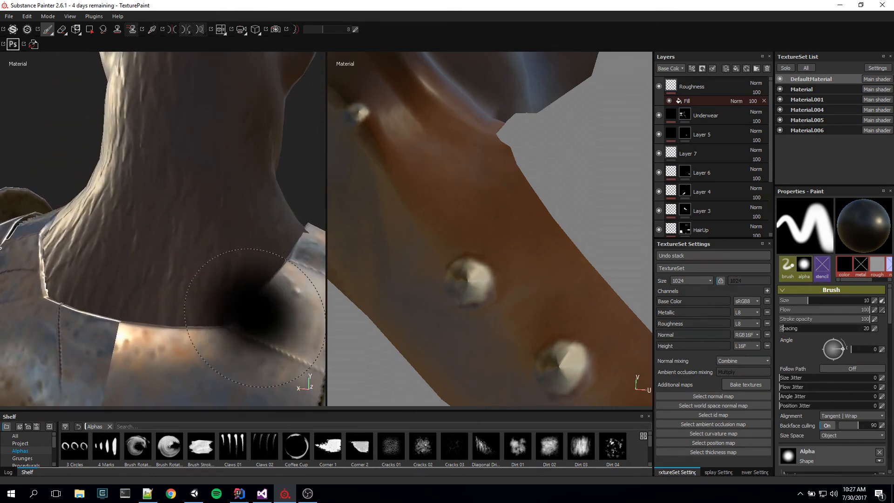
pyautogui.scroll(-5, 256, 338)
pyautogui.moveTo(255, 338)
pyautogui.keyDown('alt'); pyautogui.mouseDown()
pyautogui.moveTo(230, 331)
pyautogui.moveTo(242, 312)
pyautogui.moveTo(238, 272)
pyautogui.moveTo(186, 275)
pyautogui.moveTo(295, 259)
pyautogui.moveTo(343, 225)
pyautogui.moveTo(379, 266)
pyautogui.moveTo(325, 299)
pyautogui.moveTo(286, 273)
pyautogui.moveTo(307, 251)
pyautogui.moveTo(362, 229)
pyautogui.moveTo(288, 259)
pyautogui.moveTo(361, 237)
pyautogui.moveTo(381, 214)
pyautogui.moveTo(306, 281)
pyautogui.moveTo(233, 269)
pyautogui.mouseUp(); pyautogui.keyUp('alt')
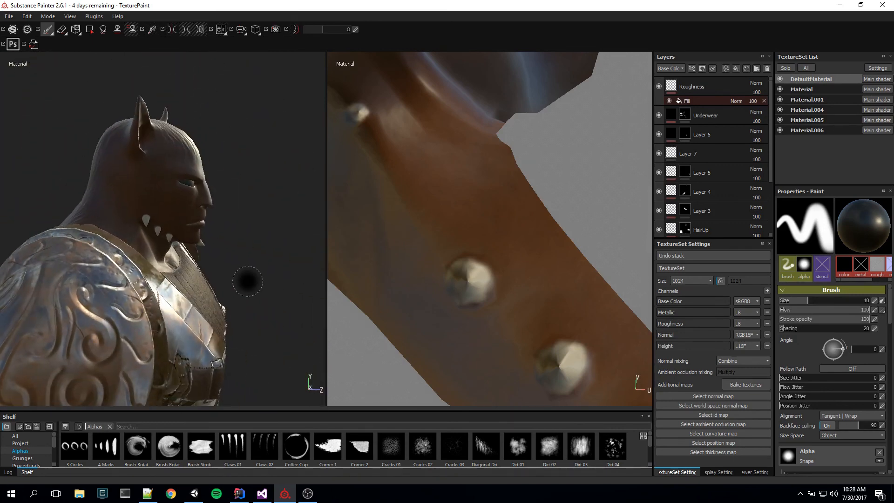
# Step: Examine the metal chest panels, then the hip plates, leather belt and ornate belt buckle around the waist
pyautogui.keyDown('alt'); pyautogui.moveTo(248, 281); pyautogui.dragTo(232, 321); pyautogui.keyUp('alt')
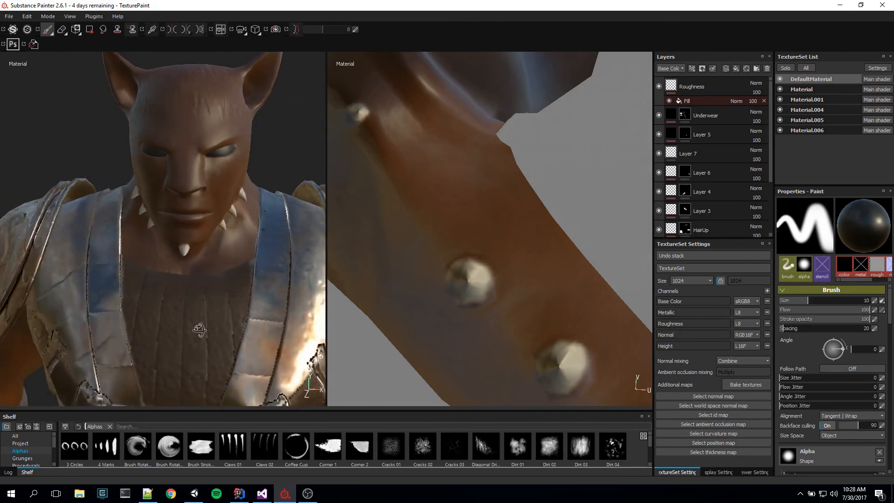
pyautogui.moveTo(257, 312)
pyautogui.keyDown('alt'); pyautogui.mouseDown(button='middle')
pyautogui.moveTo(260, 217)
pyautogui.moveTo(273, 193)
pyautogui.mouseUp(button='middle'); pyautogui.keyUp('alt')
pyautogui.moveTo(275, 197)
pyautogui.keyDown('alt'); pyautogui.mouseDown()
pyautogui.moveTo(296, 249)
pyautogui.moveTo(112, 342)
pyautogui.mouseUp(); pyautogui.keyUp('alt')
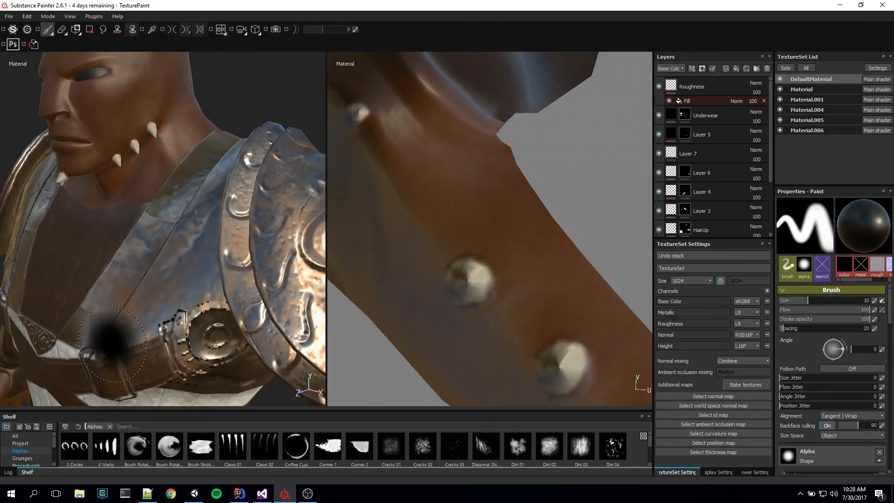
pyautogui.keyDown('alt'); pyautogui.moveTo(112, 342); pyautogui.dragTo(167, 181, button='middle'); pyautogui.keyUp('alt')
pyautogui.keyDown('alt'); pyautogui.moveTo(166, 223); pyautogui.dragTo(161, 204); pyautogui.keyUp('alt')
pyautogui.keyDown('alt'); pyautogui.moveTo(182, 345); pyautogui.dragTo(180, 193, button='middle'); pyautogui.keyUp('alt')
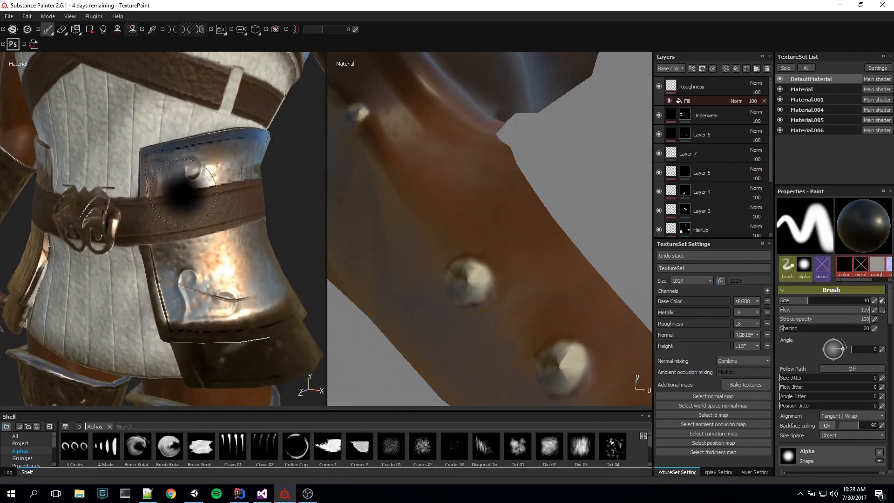
pyautogui.keyDown('alt'); pyautogui.moveTo(180, 193); pyautogui.dragTo(221, 261); pyautogui.keyUp('alt')
pyautogui.keyDown('alt'); pyautogui.moveTo(222, 261); pyautogui.dragTo(219, 285, button='middle'); pyautogui.keyUp('alt')
pyautogui.keyDown('alt'); pyautogui.moveTo(220, 285); pyautogui.dragTo(209, 295); pyautogui.keyUp('alt')
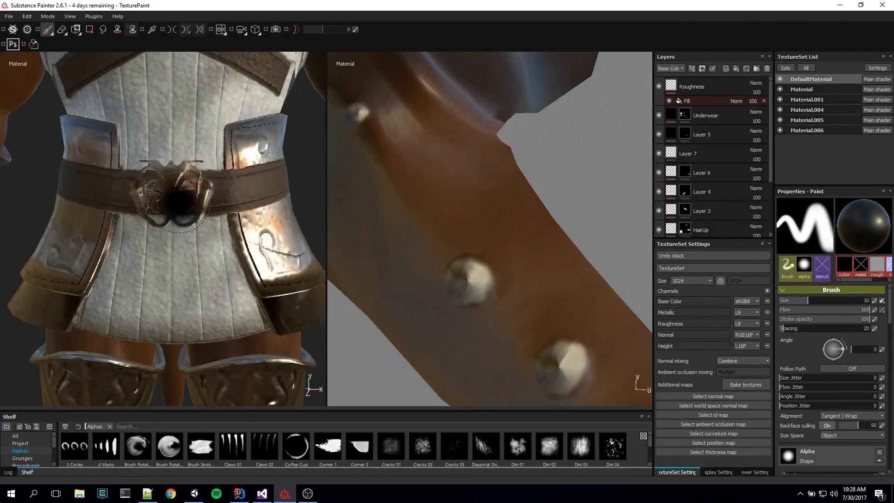
# Step: Examine the character's leg armour, including the engraved thigh plates, pointed knee guards, shin plates and ankle cuffs
pyautogui.keyDown('alt'); pyautogui.moveTo(185, 378); pyautogui.dragTo(132, 192, button='middle'); pyautogui.keyUp('alt')
pyautogui.keyDown('alt'); pyautogui.moveTo(209, 219); pyautogui.dragTo(195, 252); pyautogui.keyUp('alt')
pyautogui.keyDown('alt'); pyautogui.moveTo(217, 314); pyautogui.dragTo(101, 116, button='middle'); pyautogui.keyUp('alt')
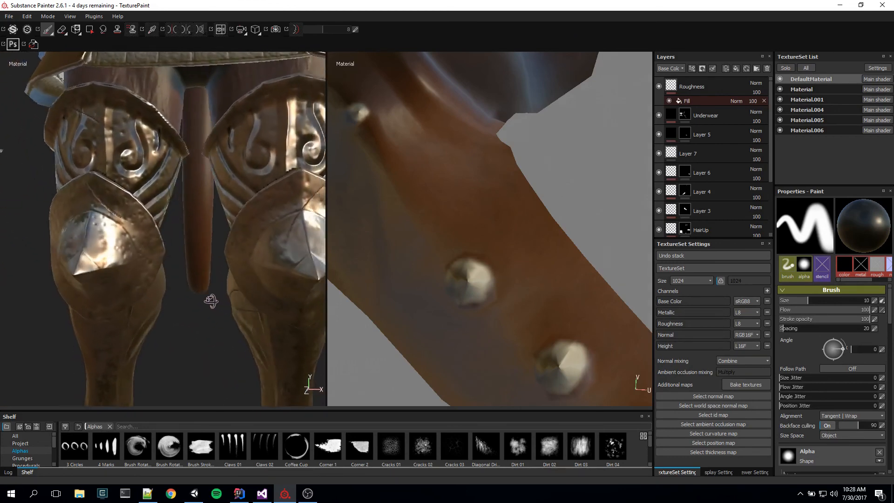
pyautogui.keyDown('alt'); pyautogui.moveTo(208, 300); pyautogui.dragTo(250, 309); pyautogui.keyUp('alt')
pyautogui.moveTo(250, 309)
pyautogui.keyDown('alt'); pyautogui.mouseDown(button='middle')
pyautogui.moveTo(291, 300)
pyautogui.moveTo(283, 345)
pyautogui.moveTo(239, 295)
pyautogui.moveTo(271, 308)
pyautogui.mouseUp(button='middle'); pyautogui.keyUp('alt')
pyautogui.moveTo(271, 308)
pyautogui.keyDown('alt'); pyautogui.mouseDown()
pyautogui.moveTo(261, 279)
pyautogui.moveTo(315, 270)
pyautogui.moveTo(122, 297)
pyautogui.moveTo(188, 290)
pyautogui.mouseUp(); pyautogui.keyUp('alt')
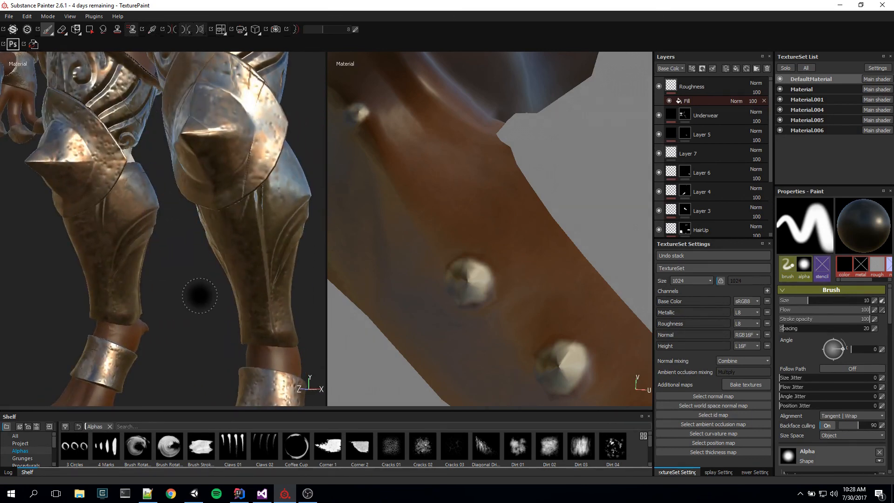
pyautogui.hotkey('ctrl', 'alt')
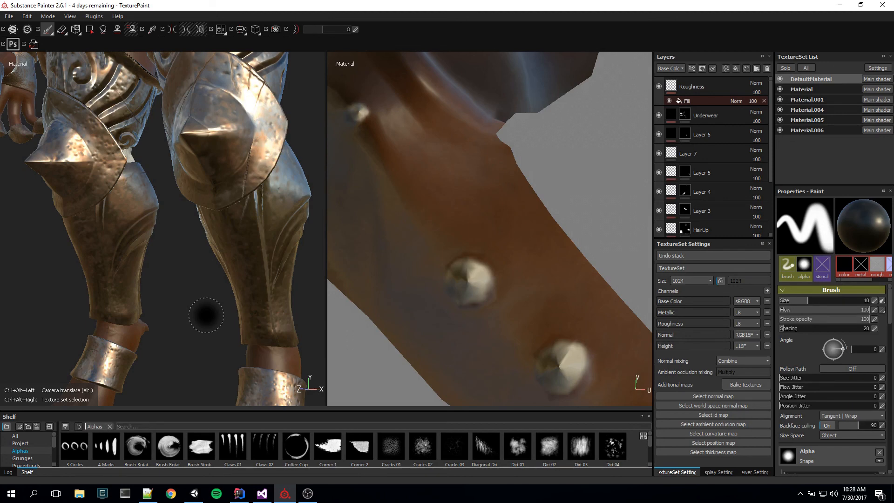
# Step: Review the lower legs once more and return to a front view of the armoured torso
pyautogui.moveTo(193, 228)
pyautogui.keyDown('alt'); pyautogui.mouseDown(button='middle')
pyautogui.moveTo(161, 251)
pyautogui.moveTo(177, 190)
pyautogui.moveTo(200, 250)
pyautogui.mouseUp(button='middle'); pyautogui.keyUp('alt')
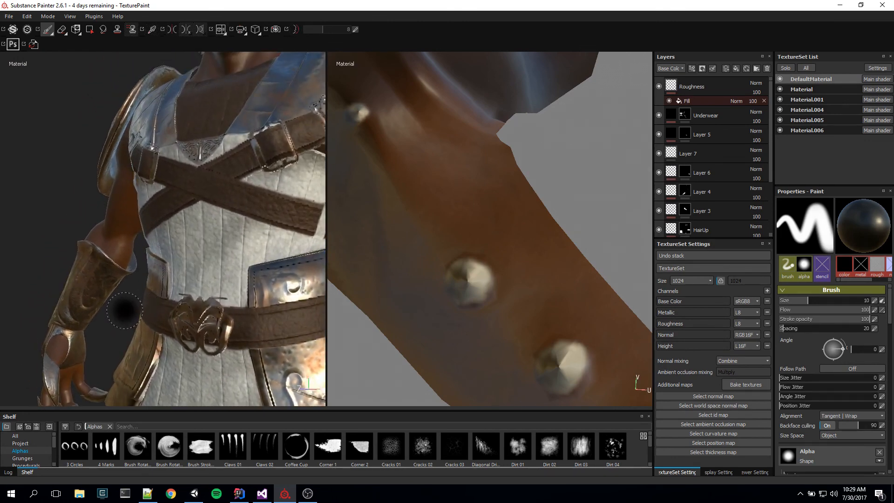
pyautogui.keyDown('alt'); pyautogui.moveTo(125, 311); pyautogui.dragTo(188, 312); pyautogui.keyUp('alt')
pyautogui.keyDown('alt'); pyautogui.moveTo(243, 171); pyautogui.dragTo(219, 279); pyautogui.keyUp('alt')
pyautogui.keyDown('alt'); pyautogui.moveTo(264, 338); pyautogui.dragTo(209, 184, button='middle'); pyautogui.keyUp('alt')
pyautogui.keyDown('alt'); pyautogui.moveTo(208, 183); pyautogui.dragTo(184, 207); pyautogui.keyUp('alt')
pyautogui.scroll(-5, 259, 285)
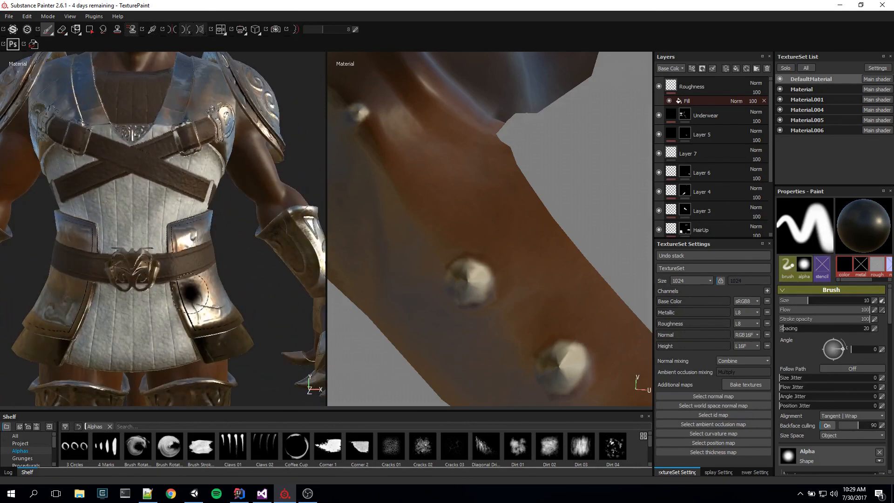
# Step: Hide the texture sets Material, Material.001, Material.004 and Material.005, and inspect the fur texture on the character's bare chest and shoulders
pyautogui.keyDown('alt'); pyautogui.moveTo(253, 286); pyautogui.dragTo(269, 342, button='middle'); pyautogui.keyUp('alt')
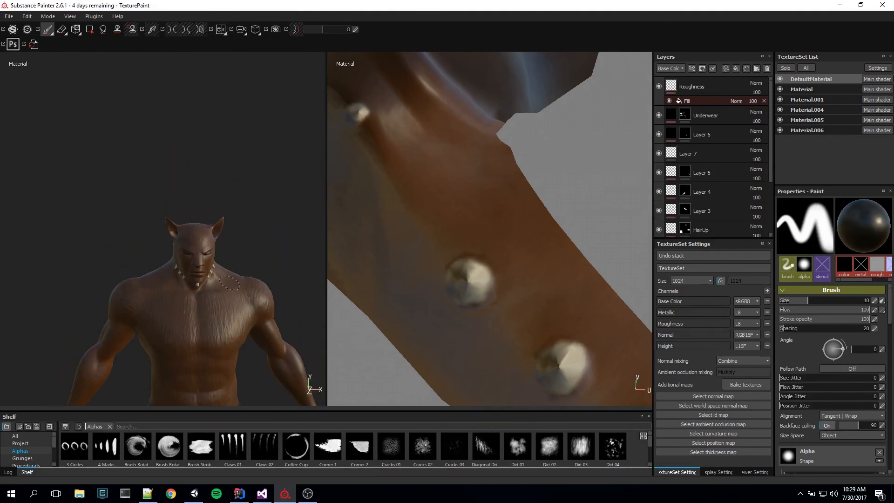
pyautogui.hotkey('alt', 'q')
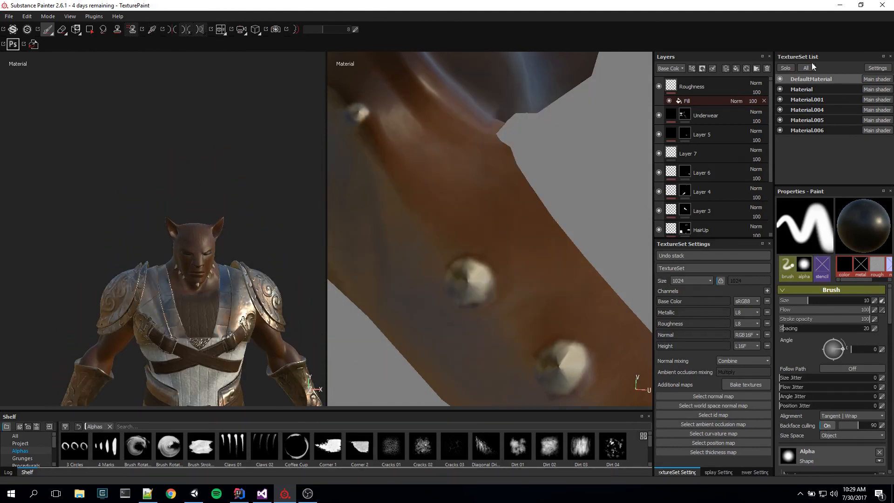
pyautogui.click(780, 89)
pyautogui.click(779, 99)
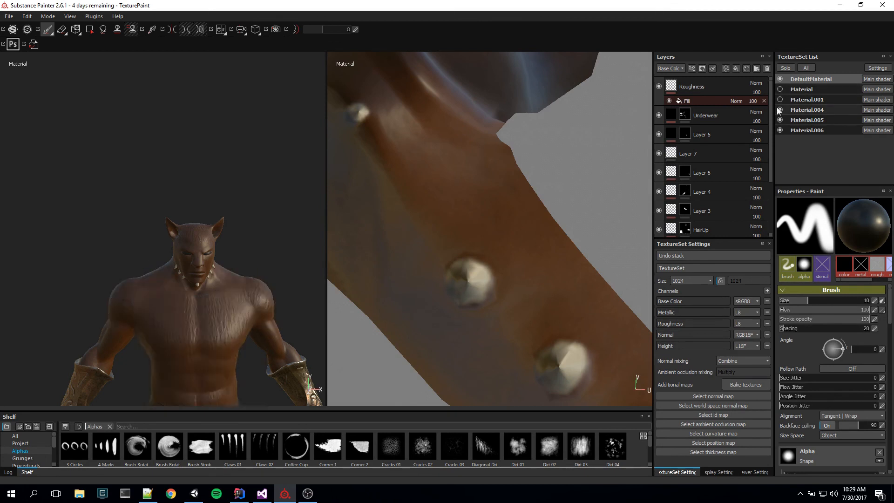
pyautogui.click(780, 110)
pyautogui.click(780, 120)
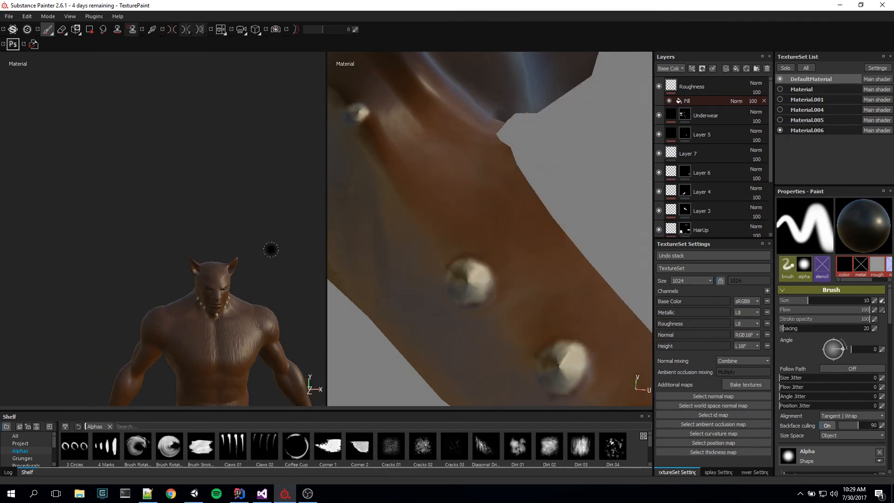
pyautogui.scroll(5, 268, 240)
pyautogui.keyDown('alt'); pyautogui.moveTo(223, 223); pyautogui.dragTo(295, 241, button='middle'); pyautogui.keyUp('alt')
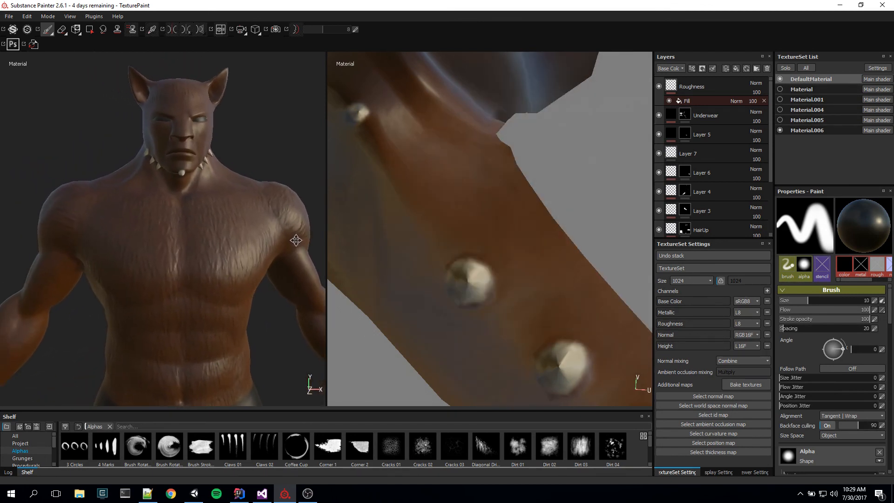
pyautogui.scroll(4, 237, 243)
pyautogui.moveTo(166, 305)
pyautogui.keyDown('alt'); pyautogui.mouseDown()
pyautogui.moveTo(218, 293)
pyautogui.moveTo(221, 305)
pyautogui.moveTo(130, 306)
pyautogui.moveTo(88, 295)
pyautogui.moveTo(229, 289)
pyautogui.moveTo(252, 306)
pyautogui.moveTo(126, 335)
pyautogui.moveTo(114, 303)
pyautogui.moveTo(162, 288)
pyautogui.mouseUp(); pyautogui.keyUp('alt')
pyautogui.scroll(-5, 165, 308)
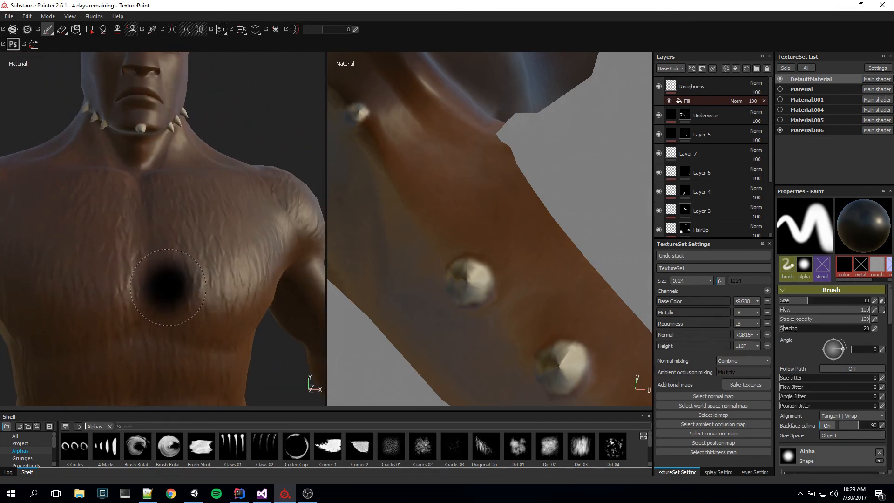
# Step: Show the texture sets Material, Material.001, Material.004 and Material.005 again and review the fully armoured character from the front
pyautogui.click(779, 130)
pyautogui.click(779, 119)
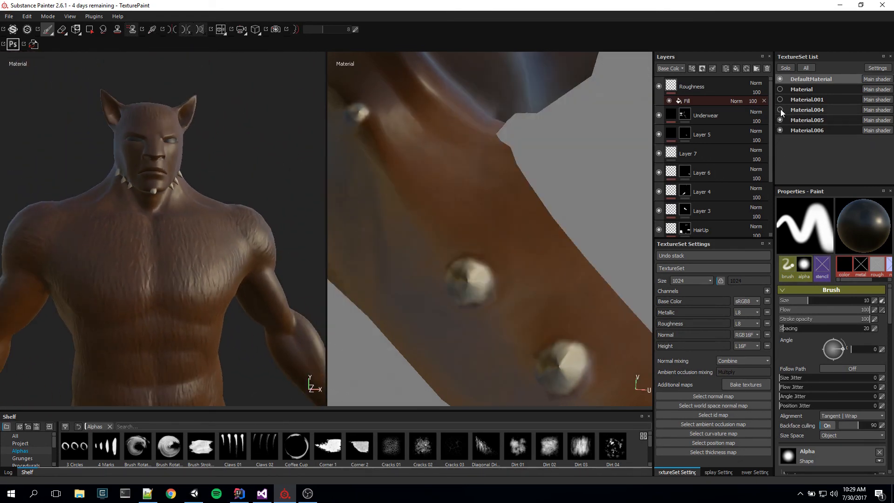
pyautogui.click(780, 110)
pyautogui.click(780, 99)
pyautogui.click(780, 89)
pyautogui.scroll(-2, 227, 234)
pyautogui.scroll(-2, 228, 234)
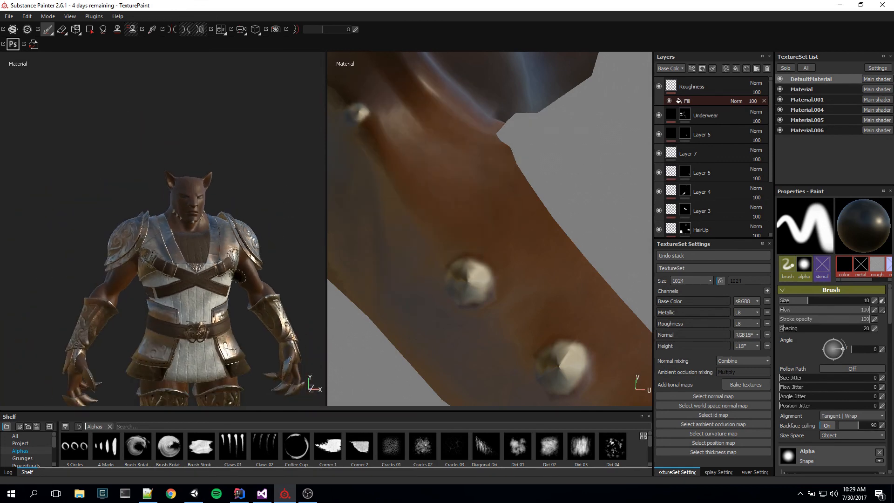
pyautogui.keyDown('alt'); pyautogui.moveTo(237, 280); pyautogui.dragTo(233, 279); pyautogui.keyUp('alt')
pyautogui.keyDown('alt'); pyautogui.moveTo(233, 279); pyautogui.dragTo(200, 186, button='middle'); pyautogui.keyUp('alt')
pyautogui.keyDown('alt'); pyautogui.moveTo(200, 186); pyautogui.dragTo(256, 283); pyautogui.keyUp('alt')
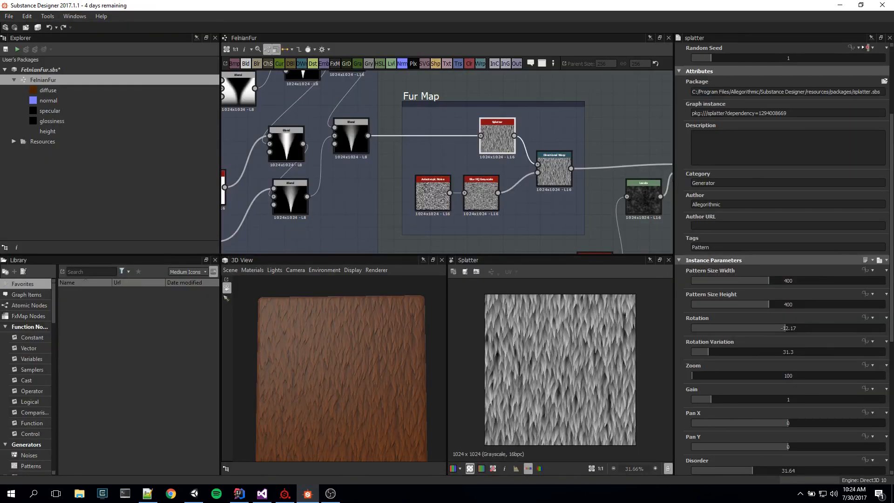